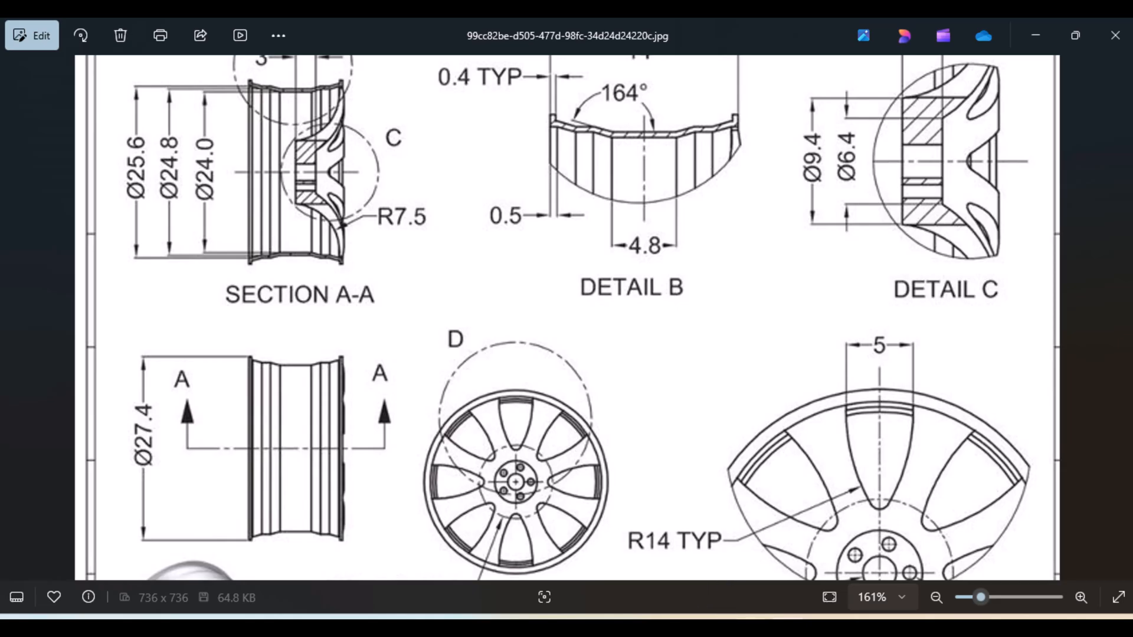
Switch to SOLIDWORKS and start a sketch on the Right Plane
left_click(745, 626)
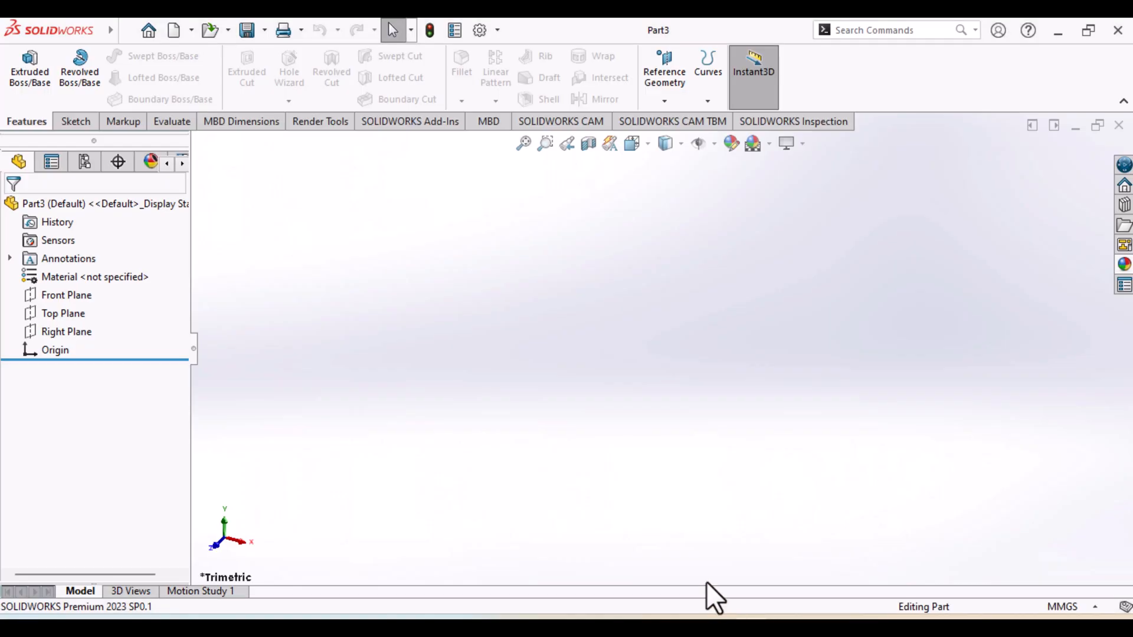
left_click(66, 334)
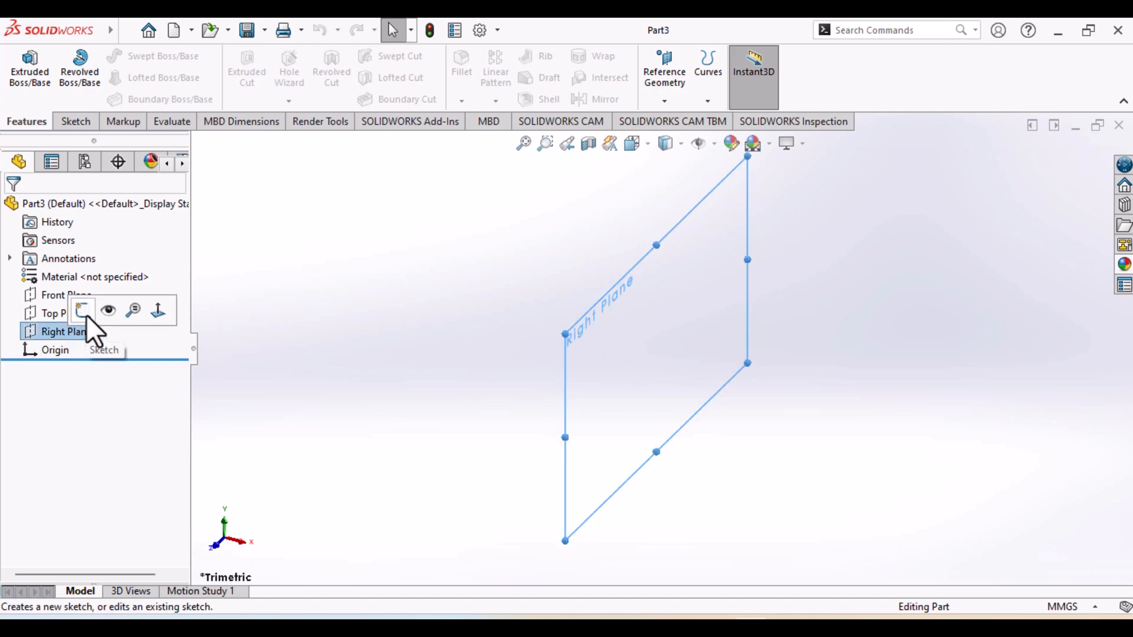
left_click(86, 315)
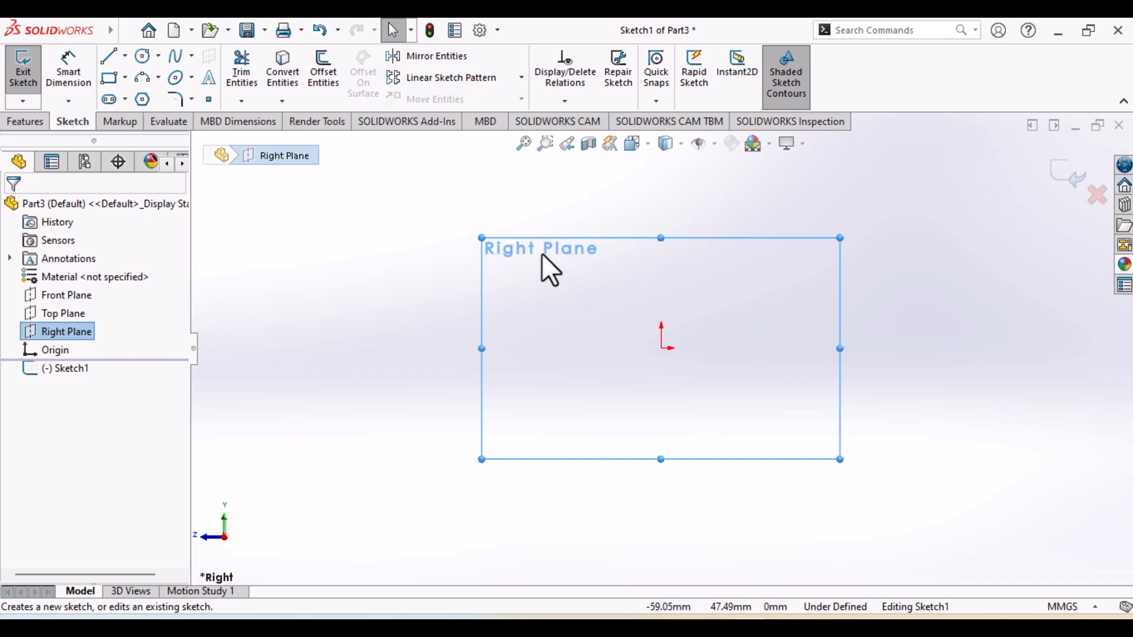
Sketch the open half-rim profile: an about 74 mm vertical line from the origin, a short lip, and two sloped-then-horizontal steps ending in an about 19 mm line
left_click(110, 57)
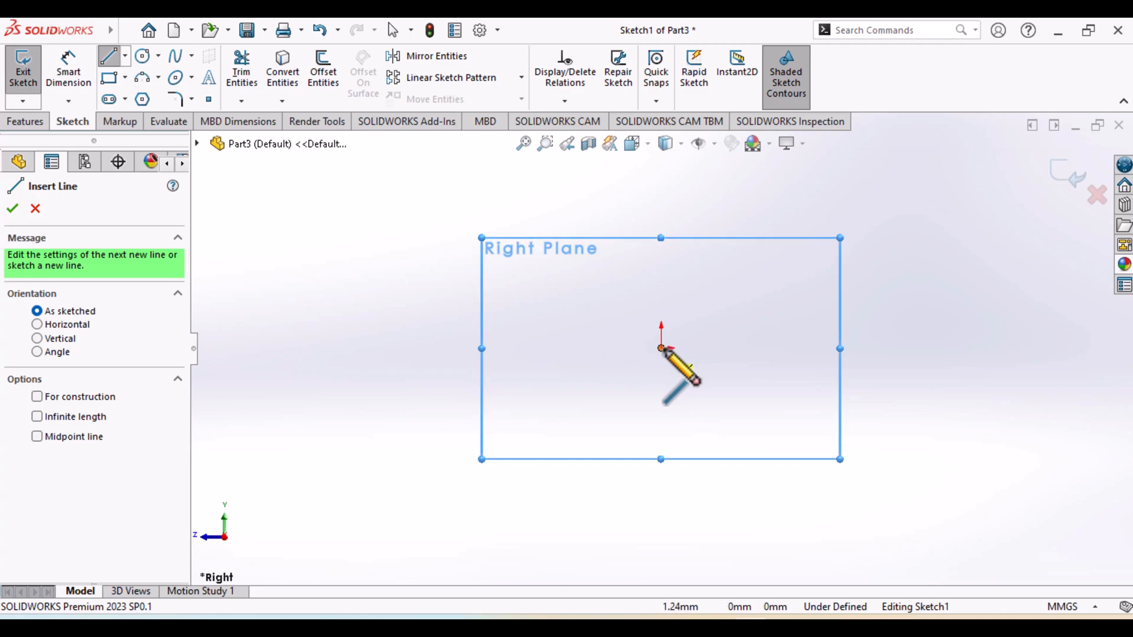
left_click(661, 348)
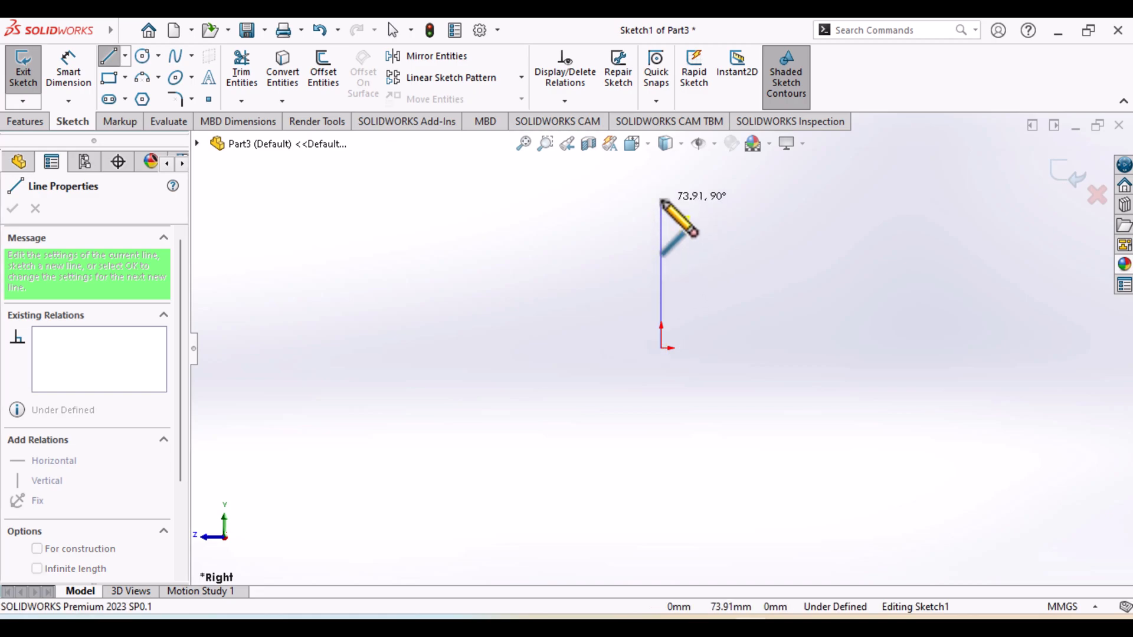
left_click(661, 198)
left_click(674, 199)
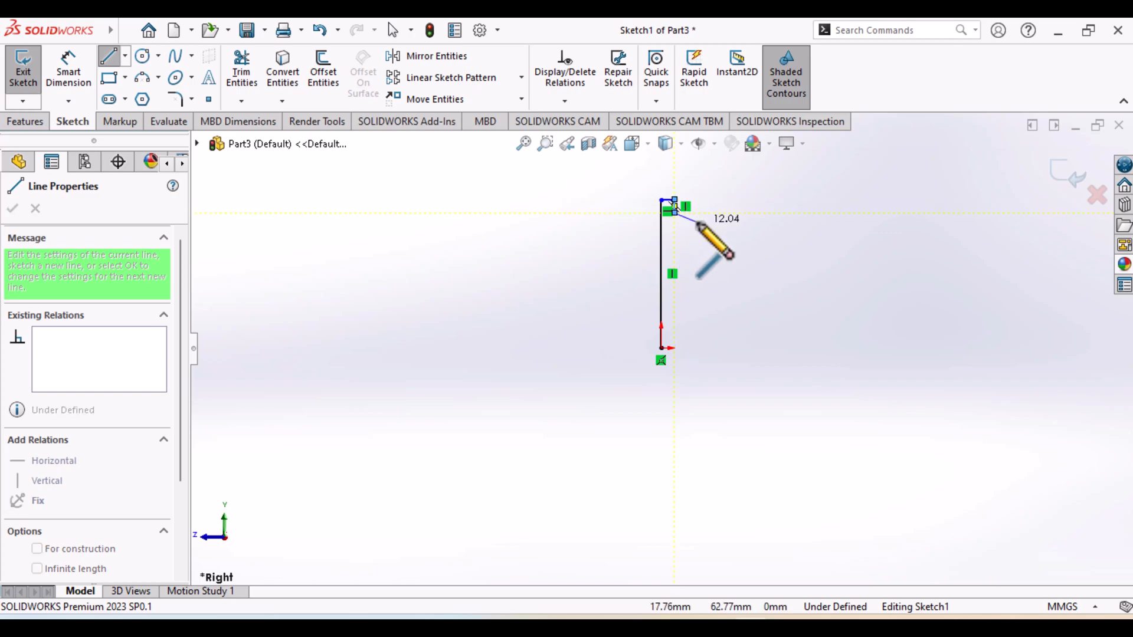
left_click(697, 221)
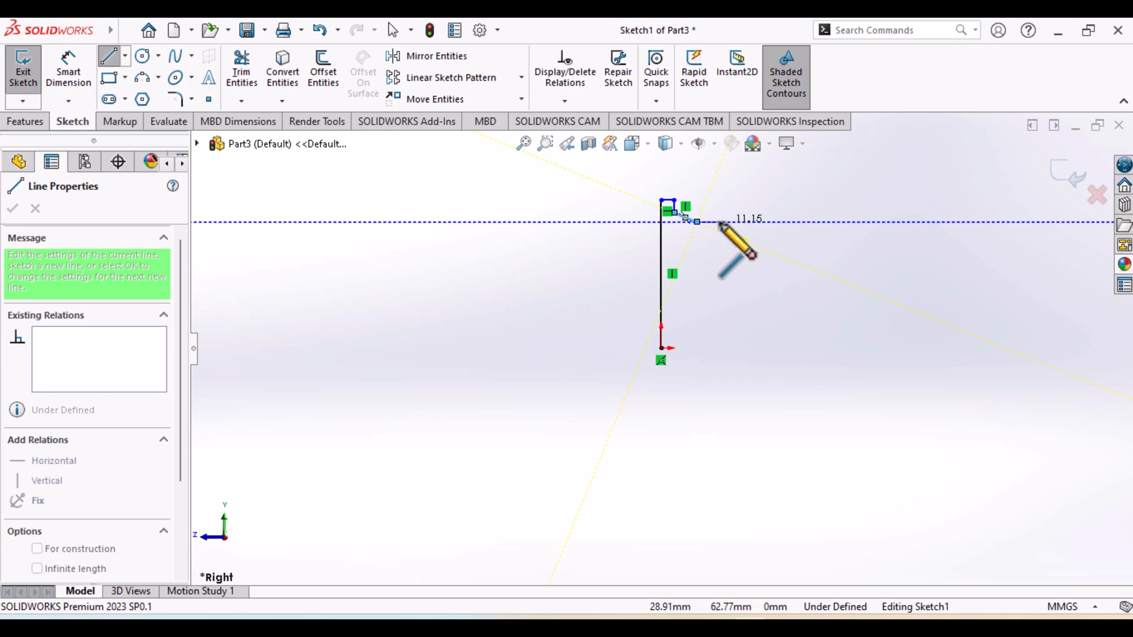
left_click(719, 222)
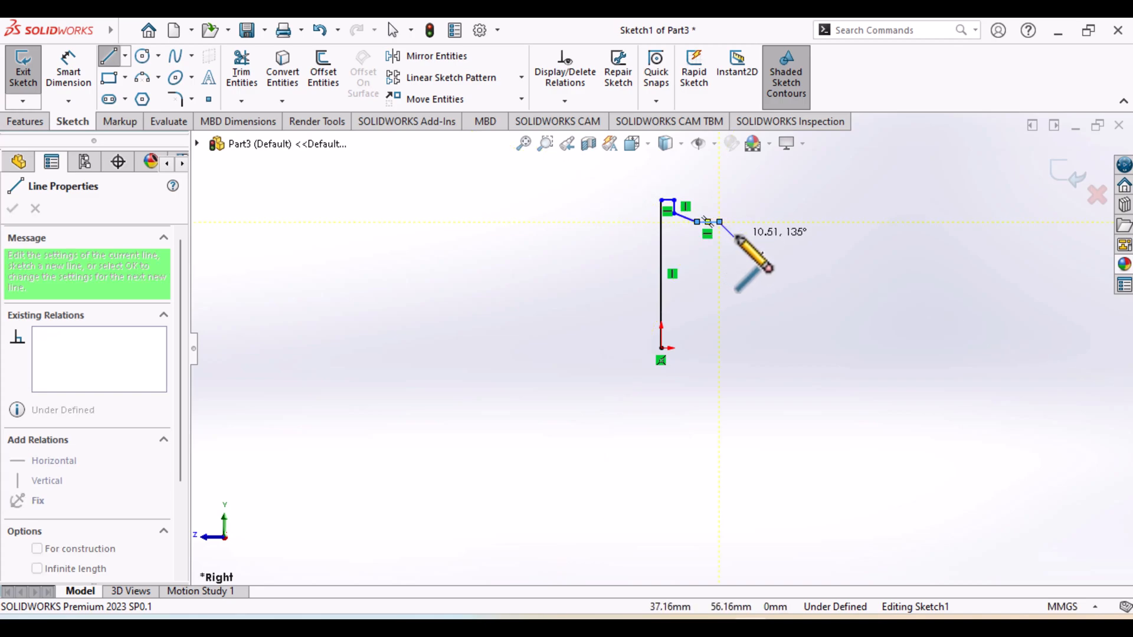
left_click(741, 231)
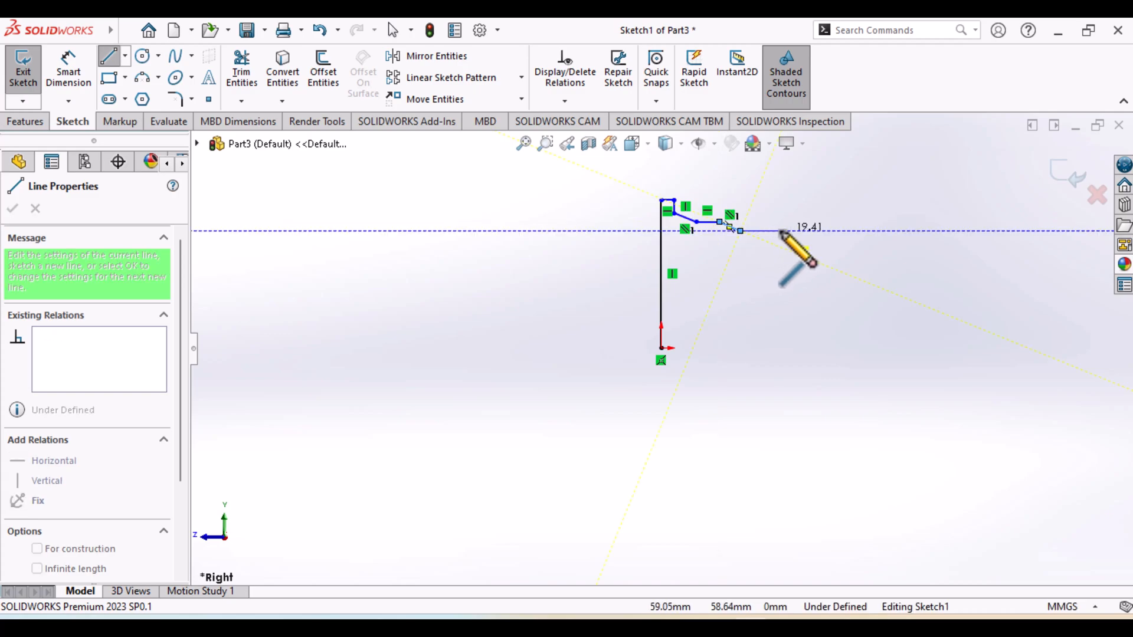
left_click(781, 230)
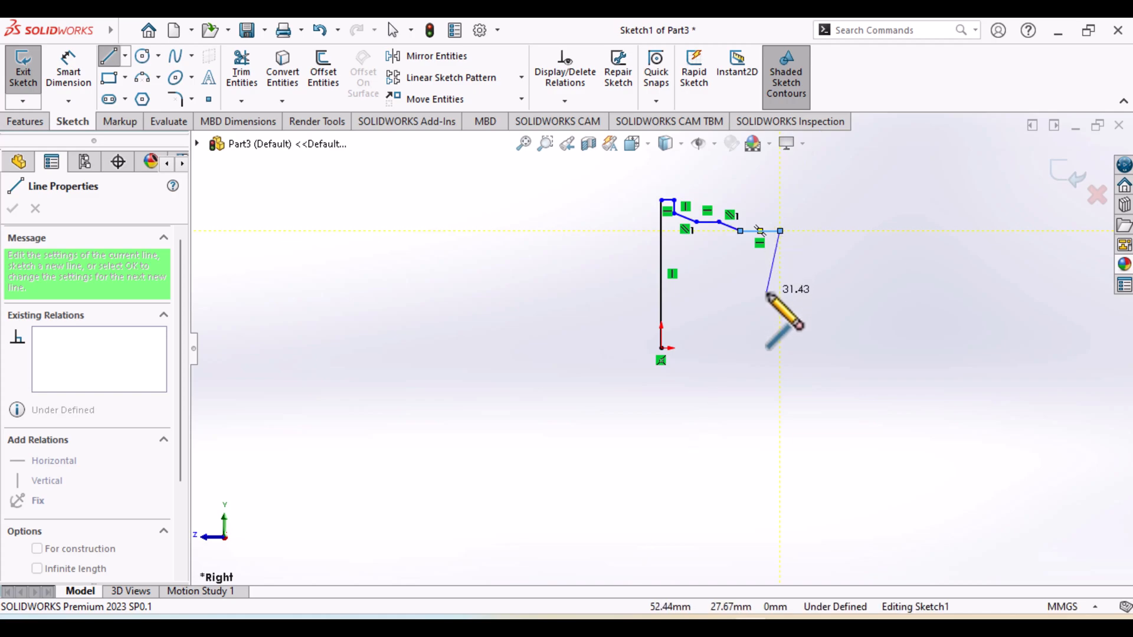
left_click(108, 56)
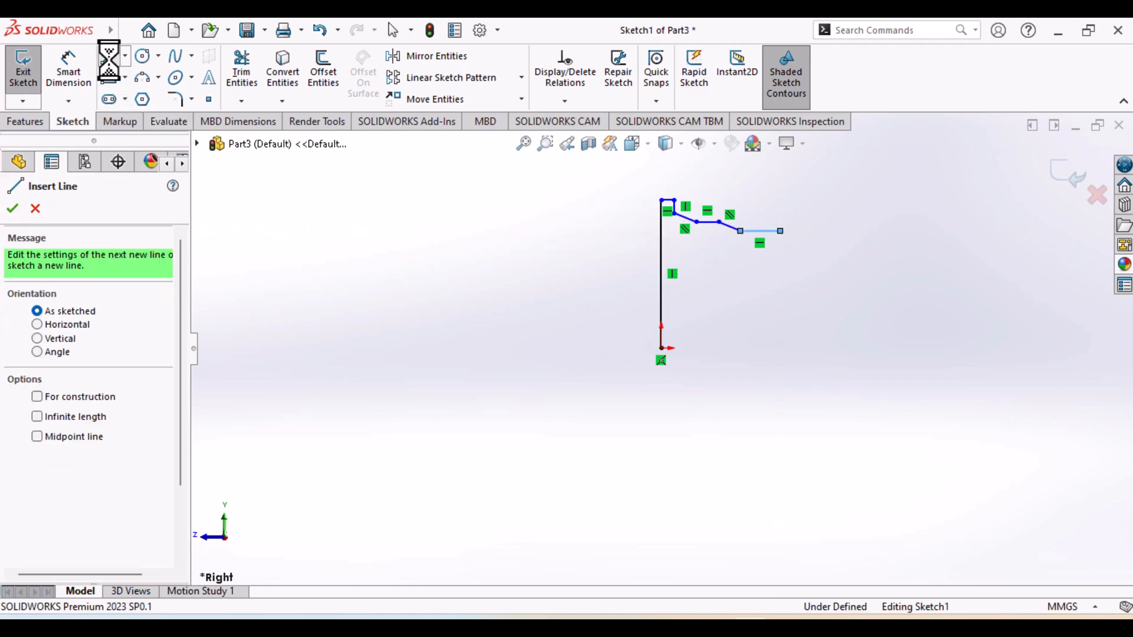
left_click(108, 56)
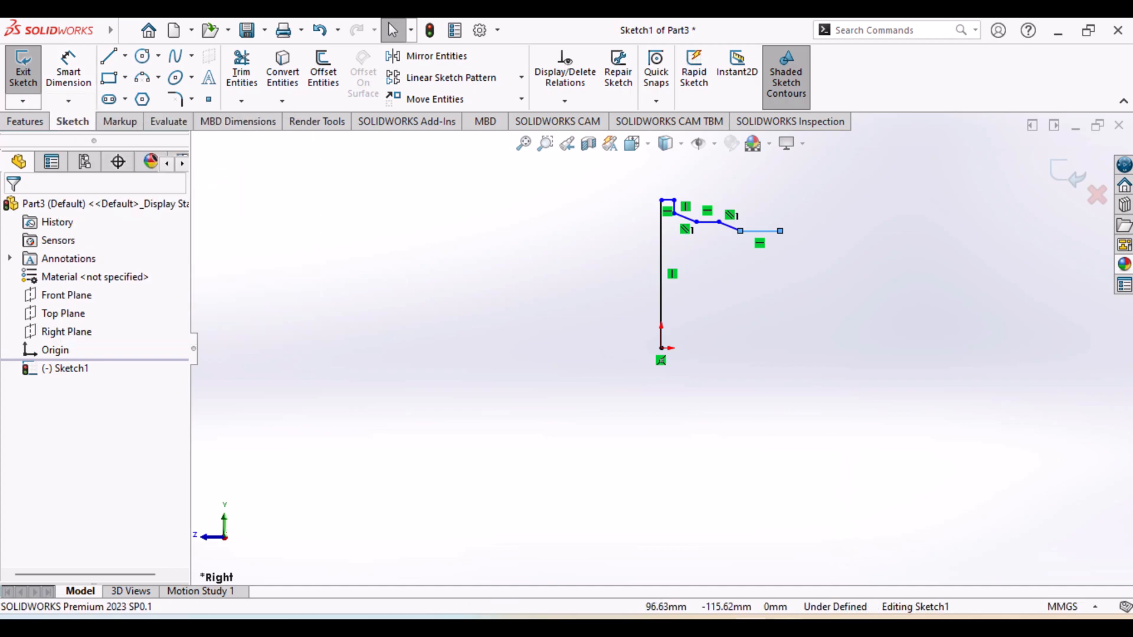
Check the wheel drawing and dimension the vertical line from the origin at 27.4/2 mm
left_click(787, 629)
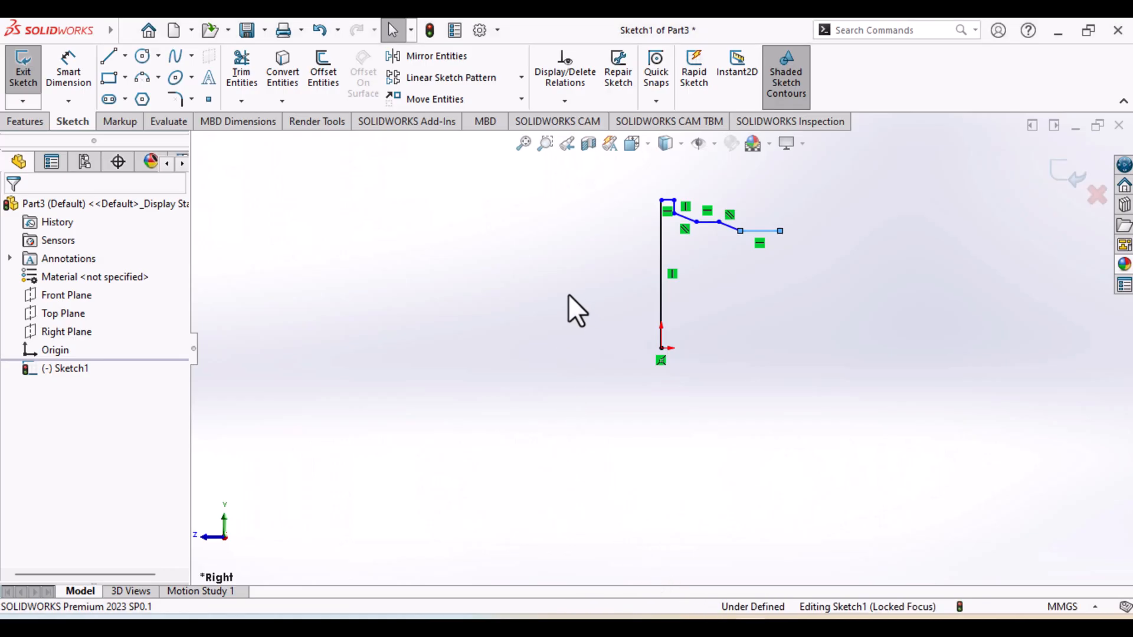
left_click(68, 68)
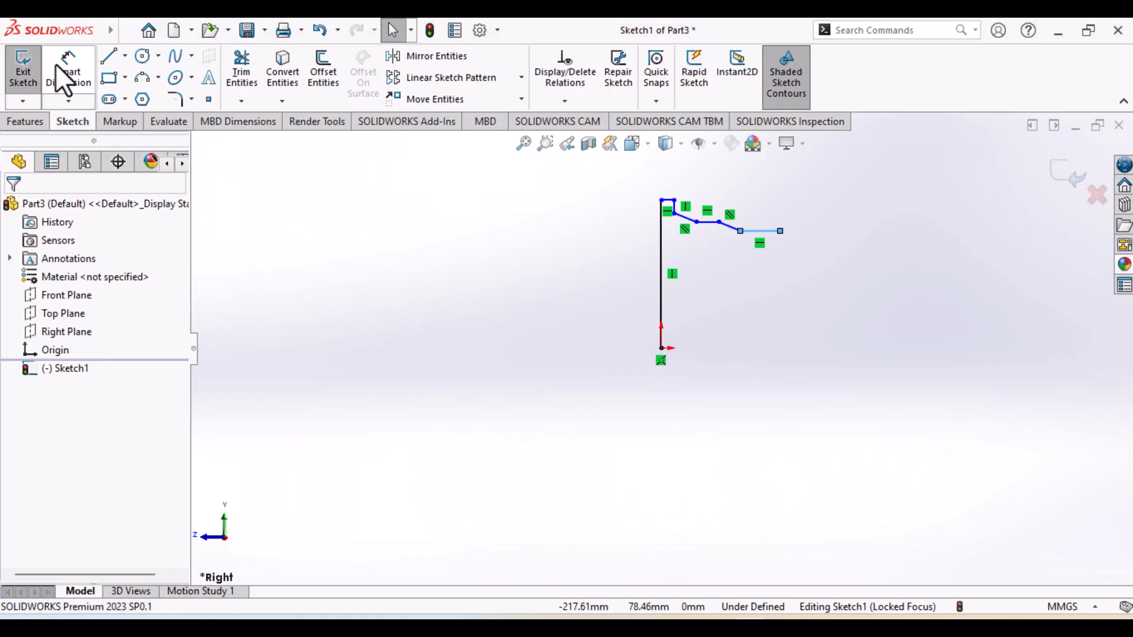
left_click(661, 302)
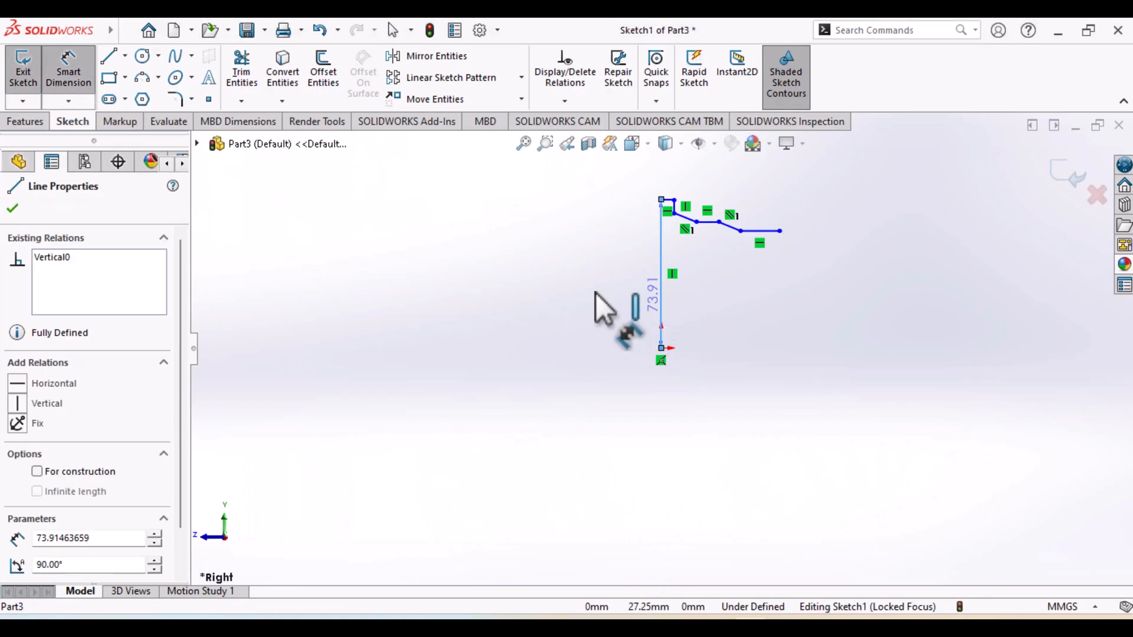
left_click(595, 289)
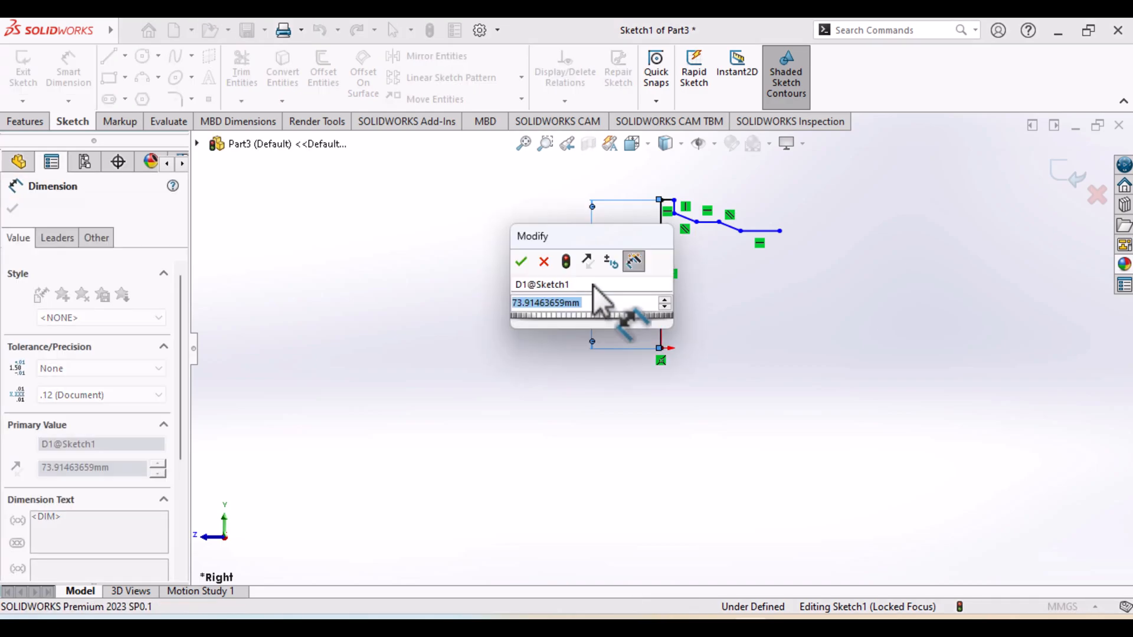
type("2")
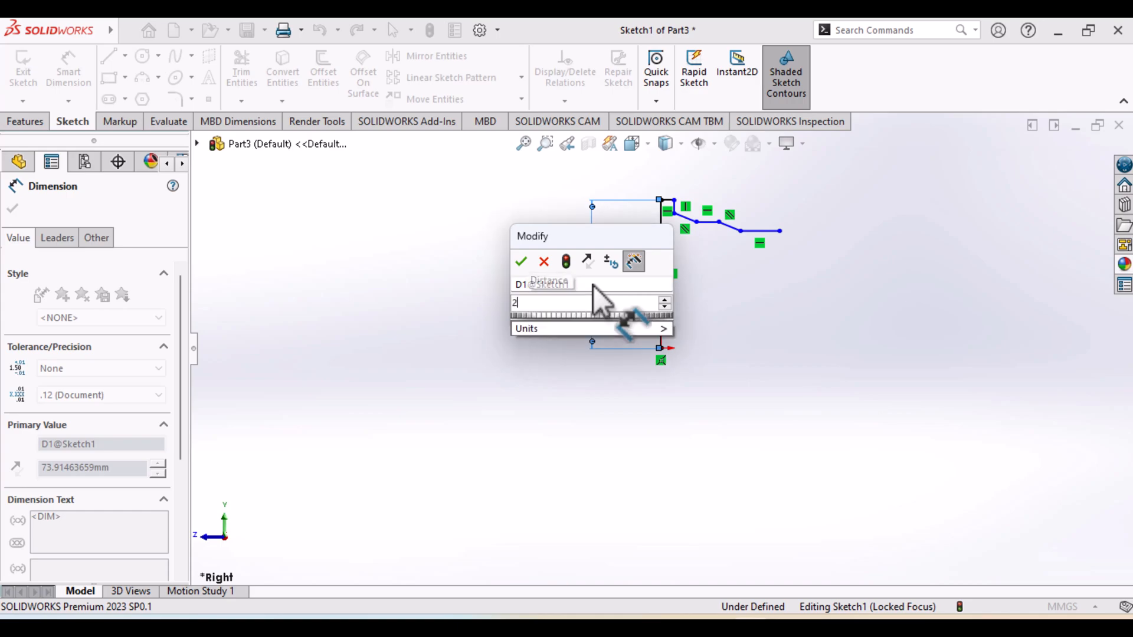
type("7.")
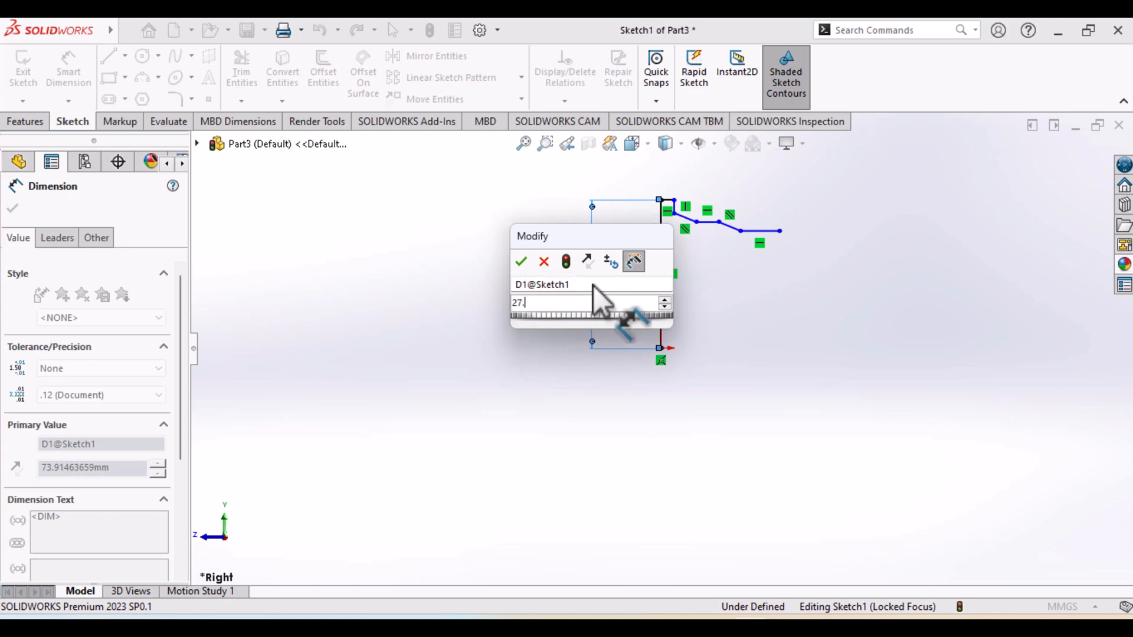
type("4/2")
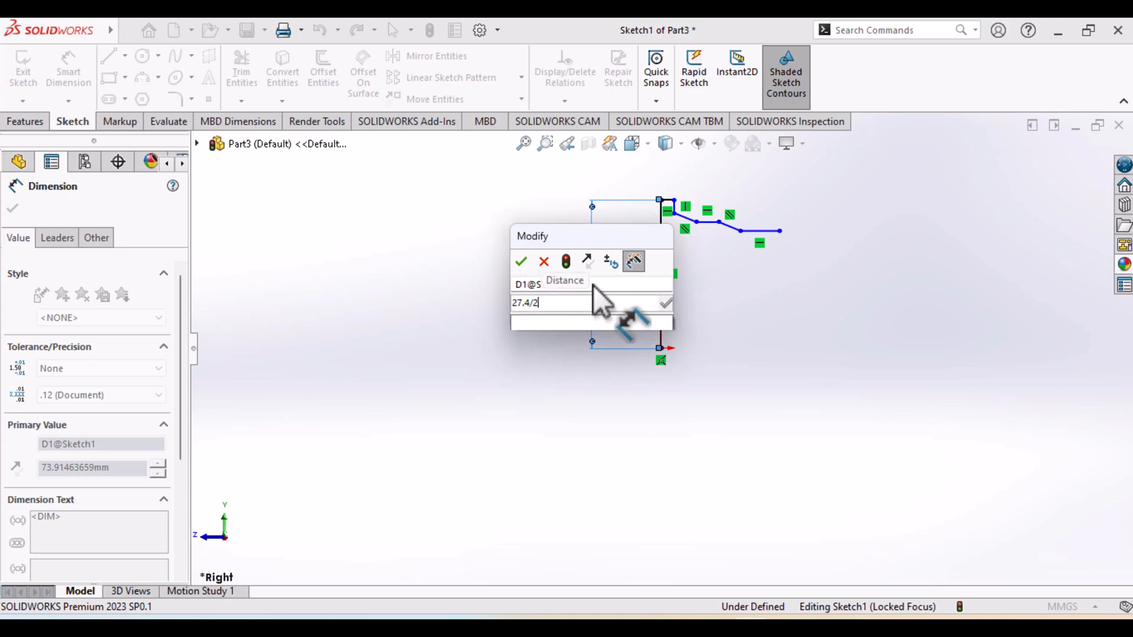
key("Return")
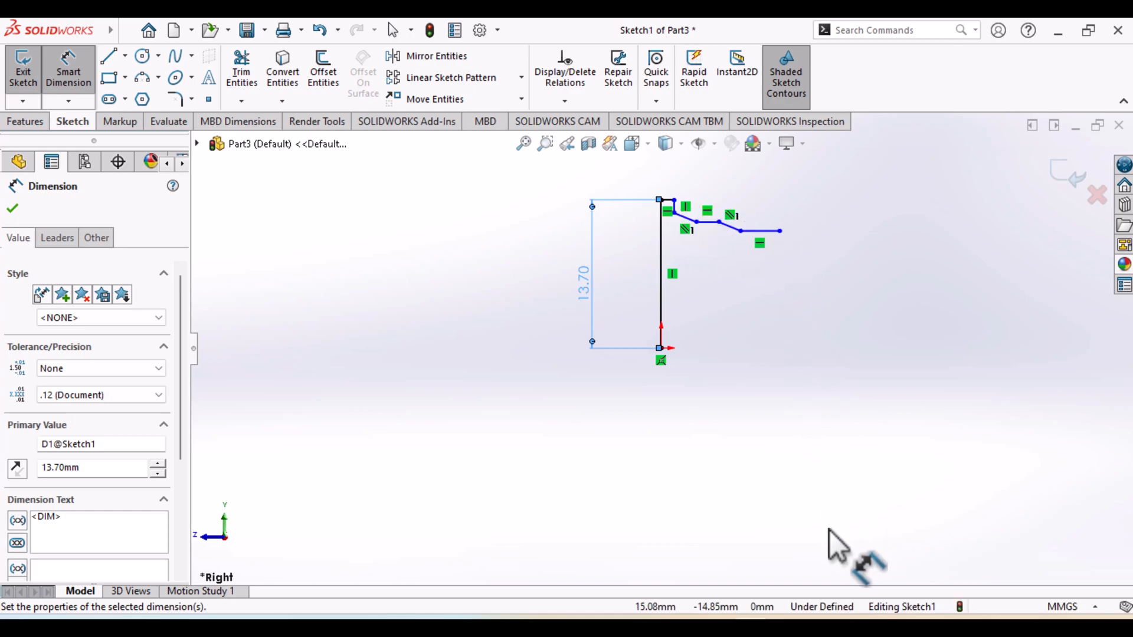
Check the section diameters in the drawing and dimension the lip's lower corner at a height of 25.6/2 mm above the origin
left_click(744, 626)
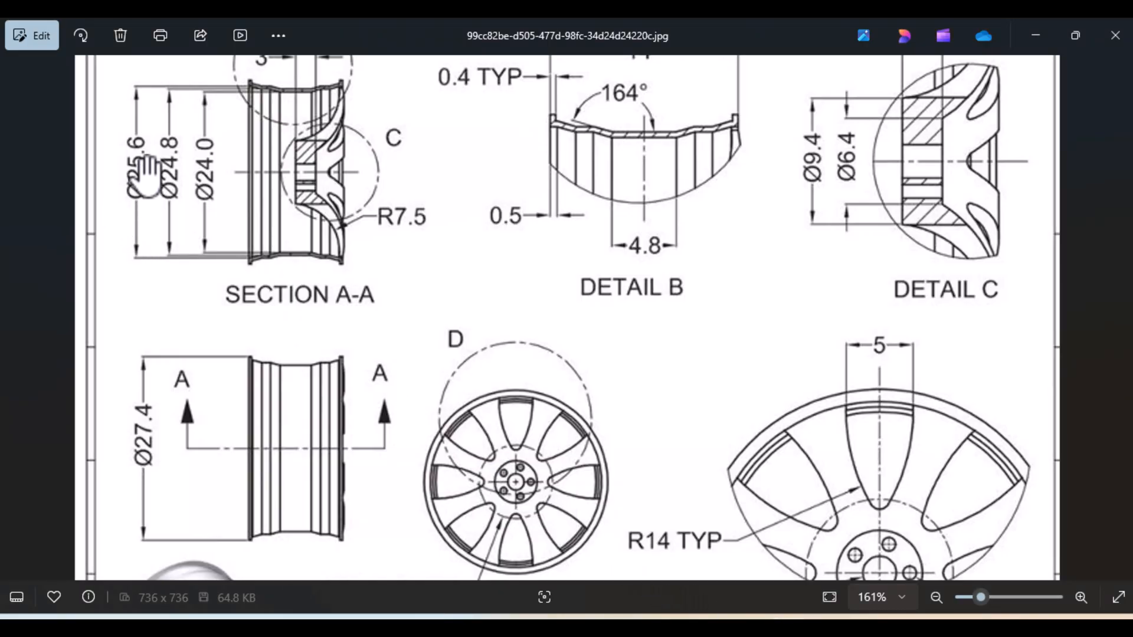
left_click(735, 627)
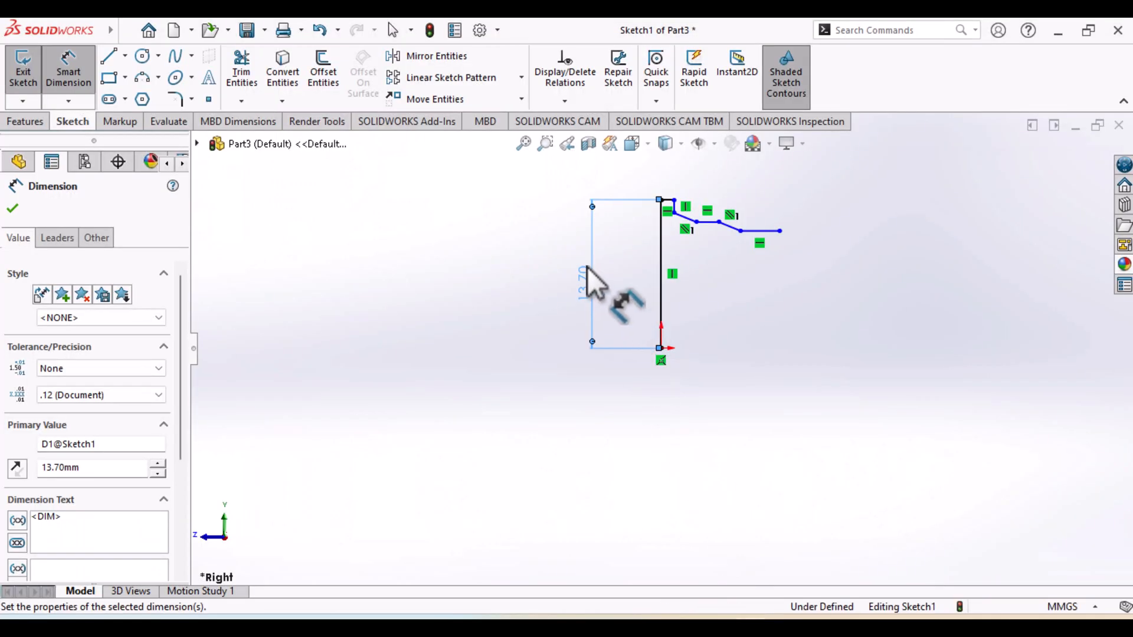
left_click(675, 215)
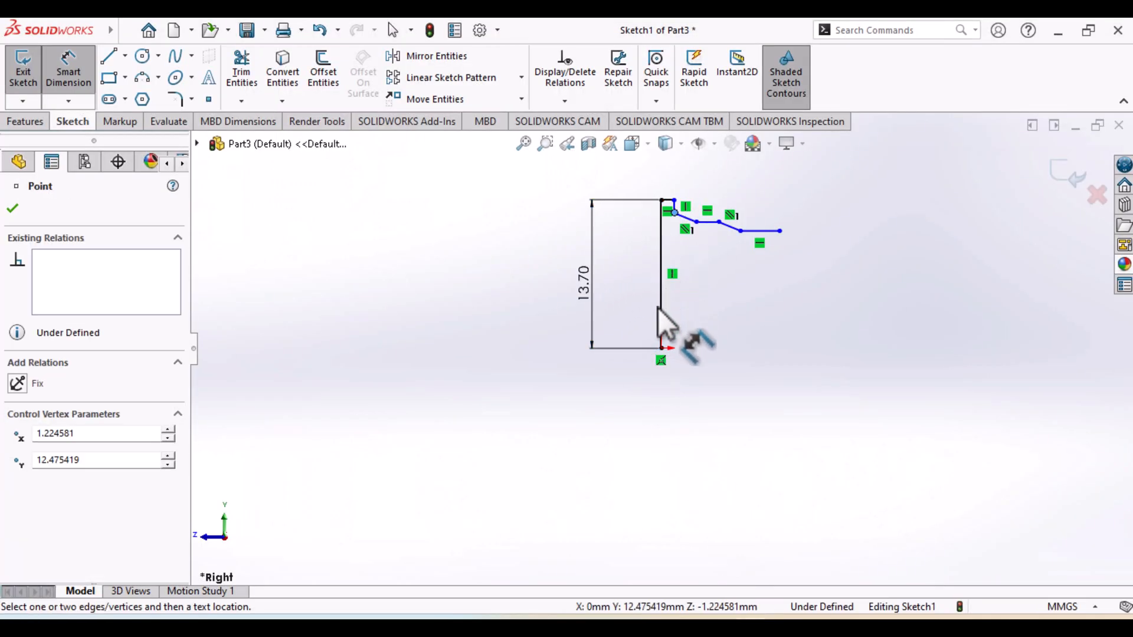
left_click(663, 348)
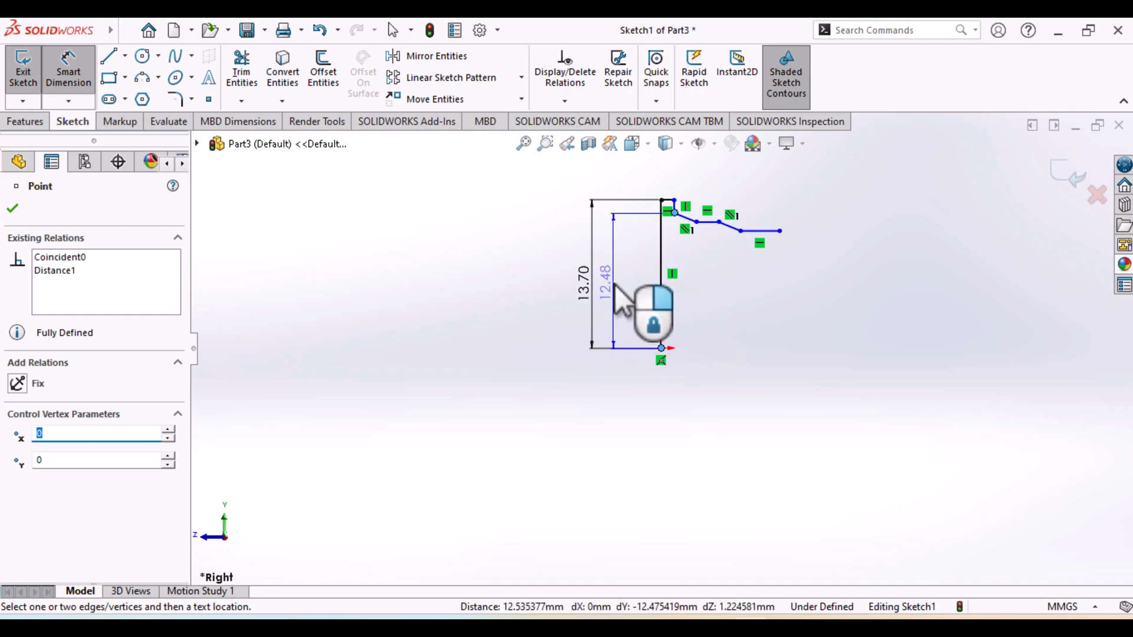
left_click(615, 286)
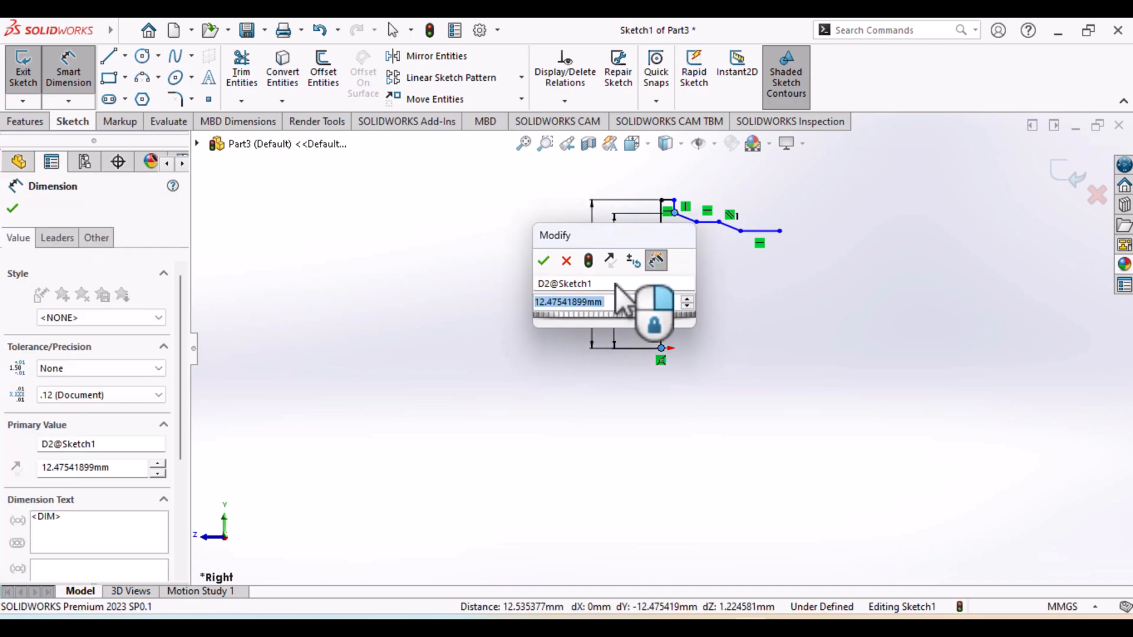
type("2")
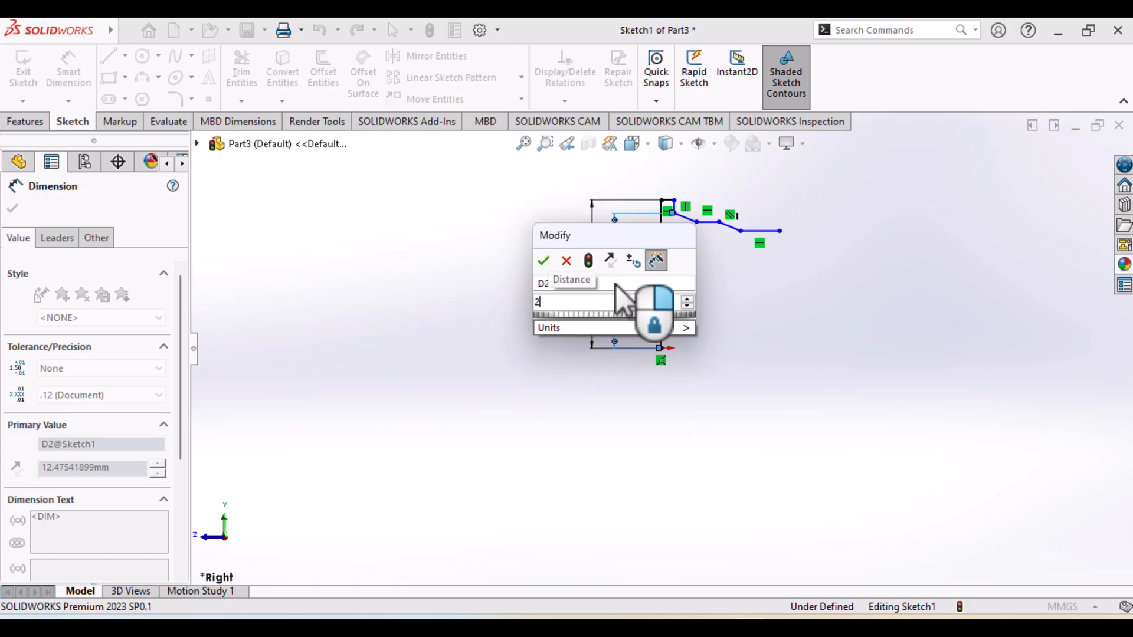
type("5.")
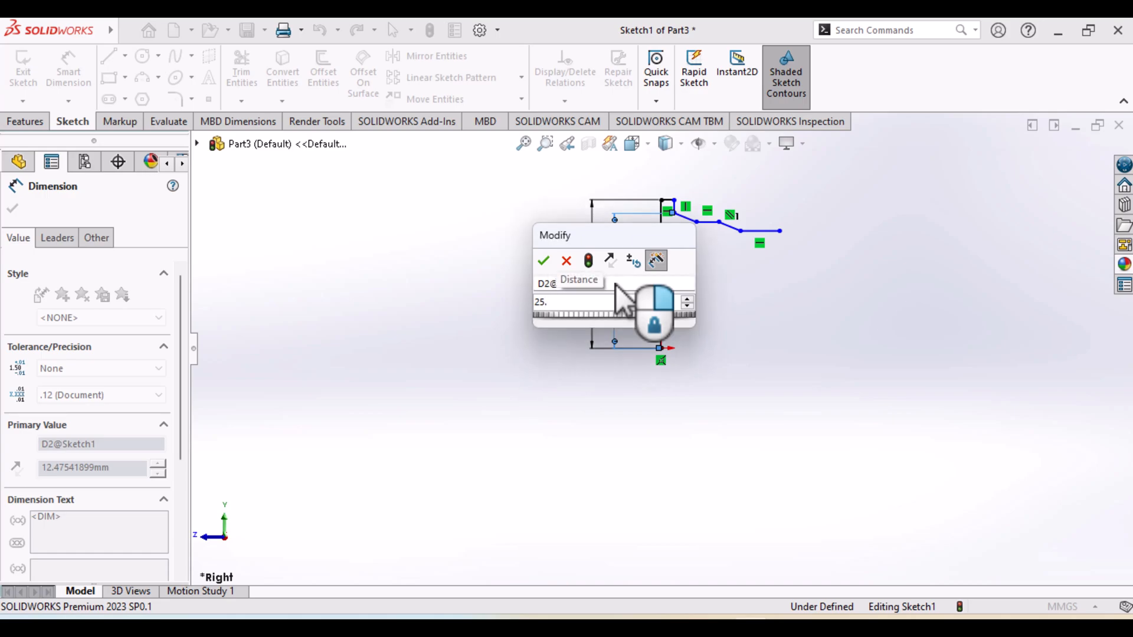
type("6/2")
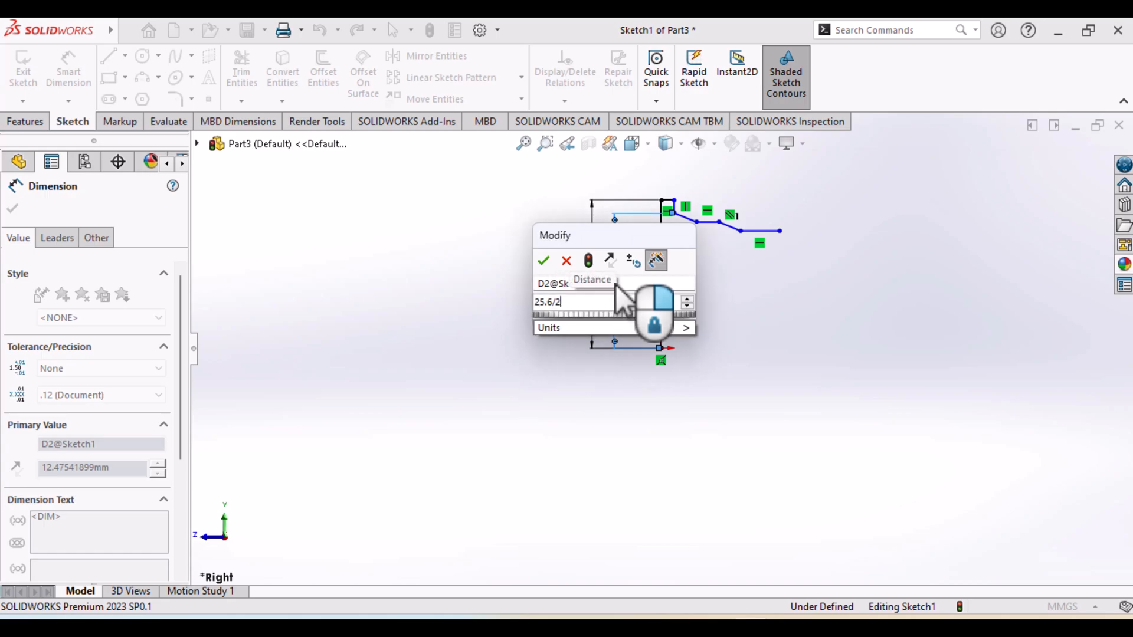
key("Return")
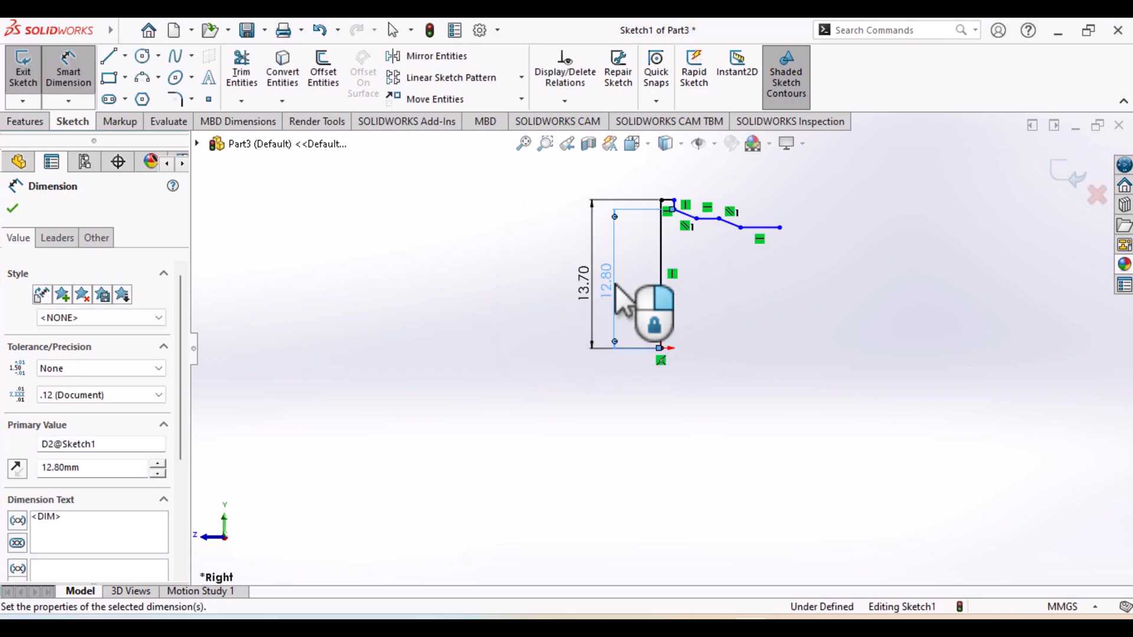
Dimension the height from the origin to the midpoint of the first horizontal step as 24.8/2 mm, consulting the drawing
left_click(707, 220)
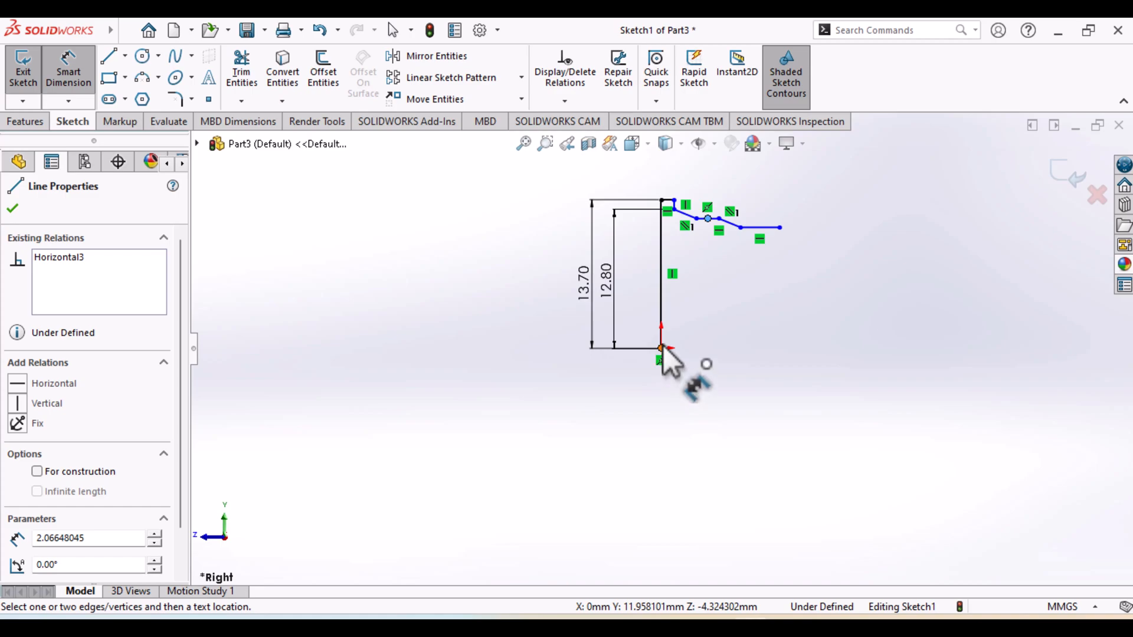
left_click(661, 347)
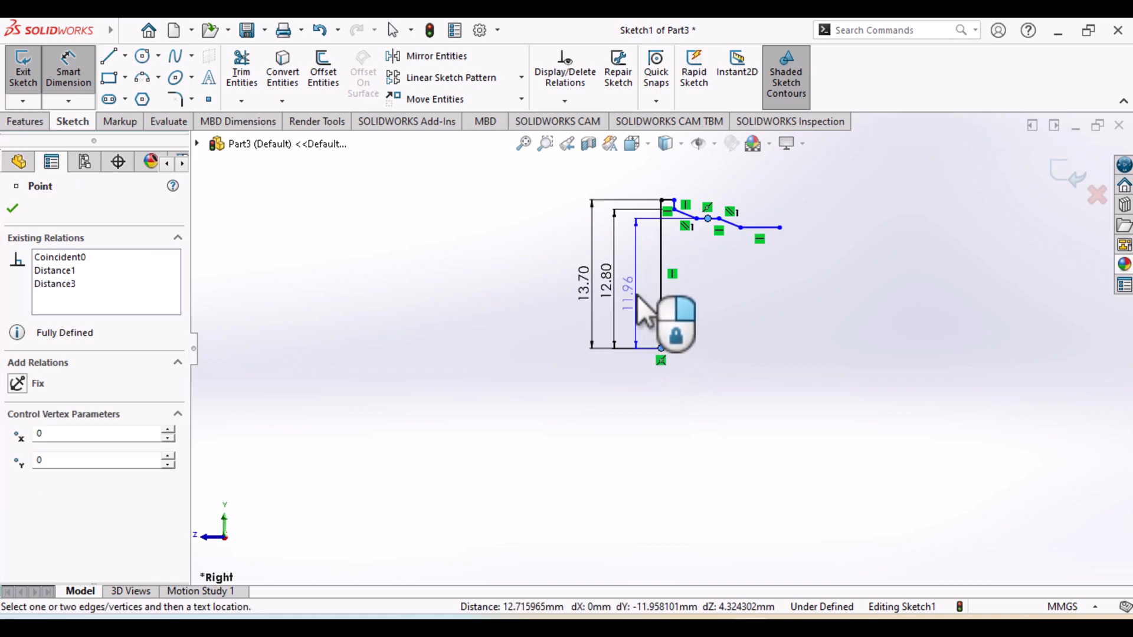
left_click(641, 311)
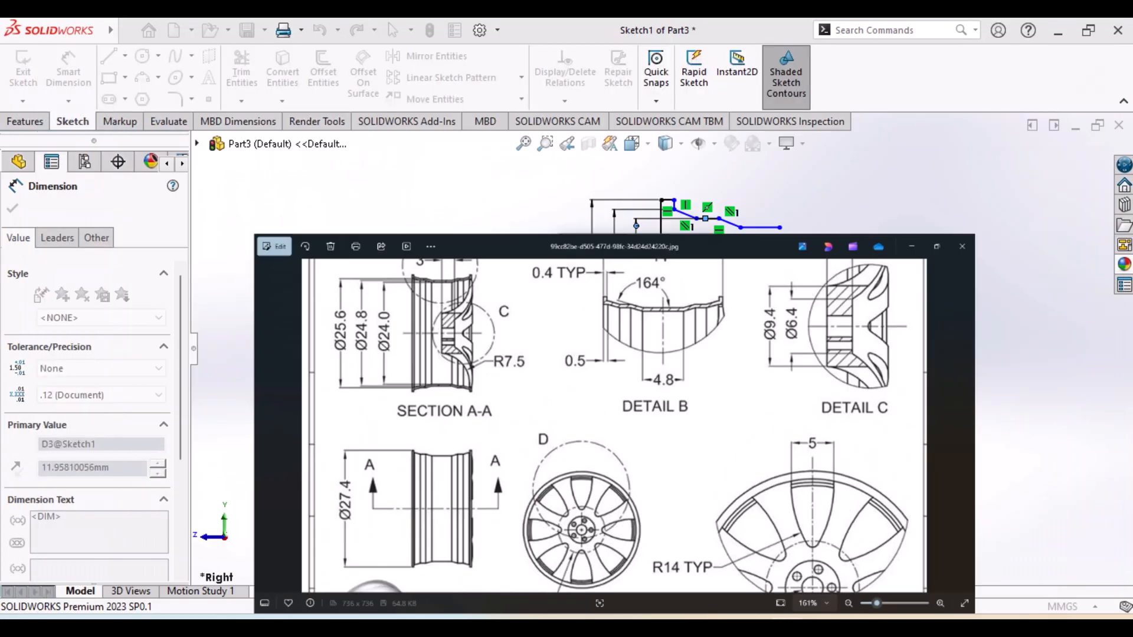
left_click(596, 313)
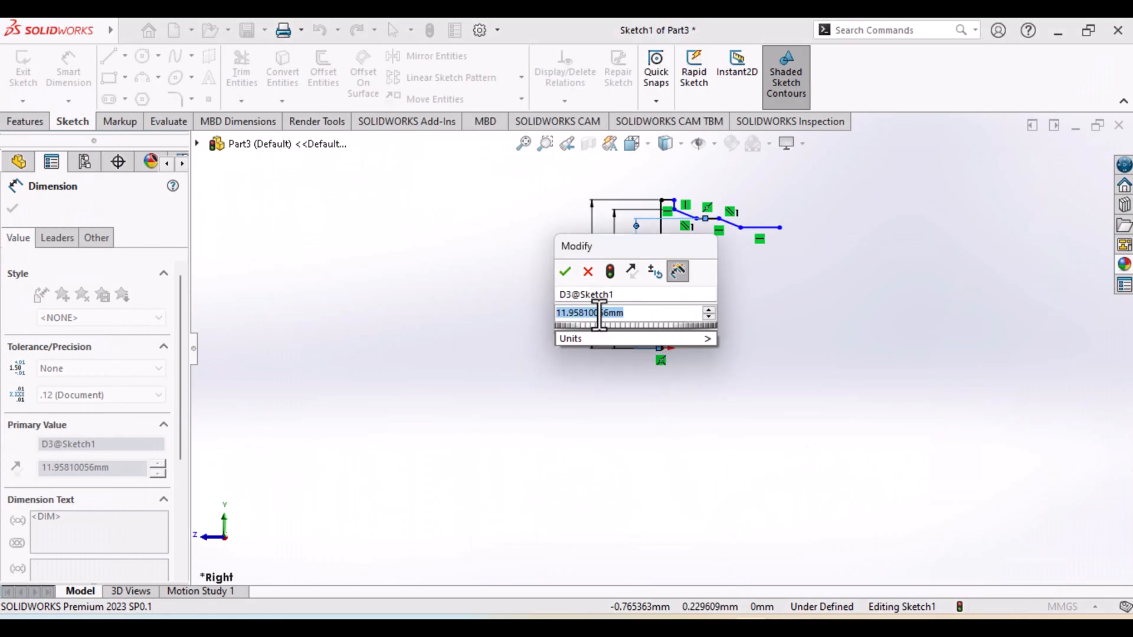
type("2")
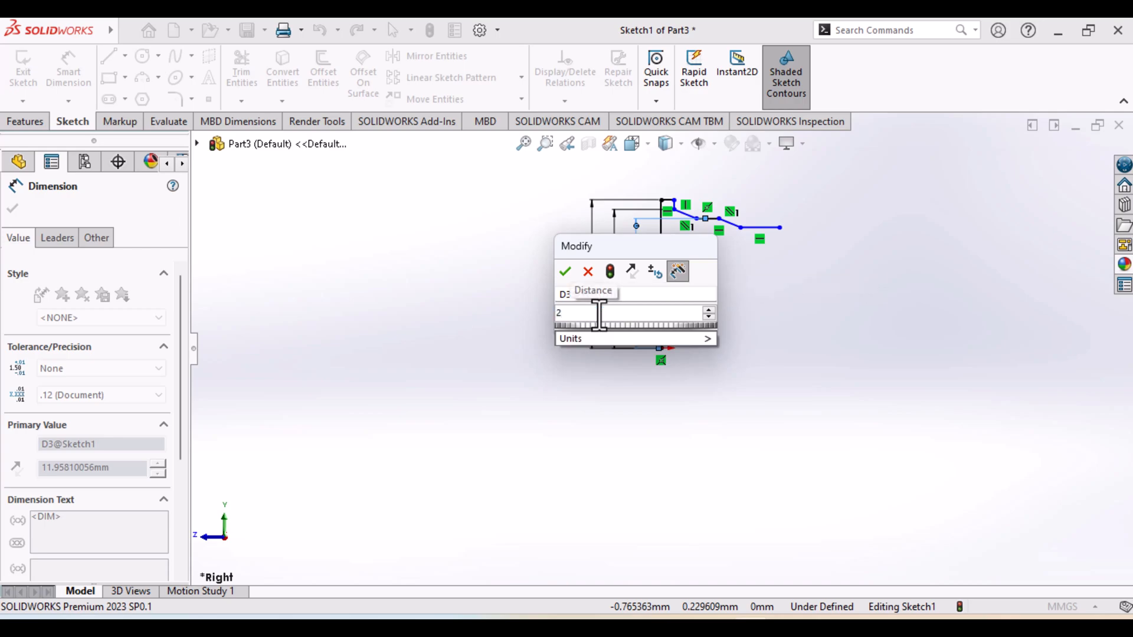
type("4.8/2")
key("Return")
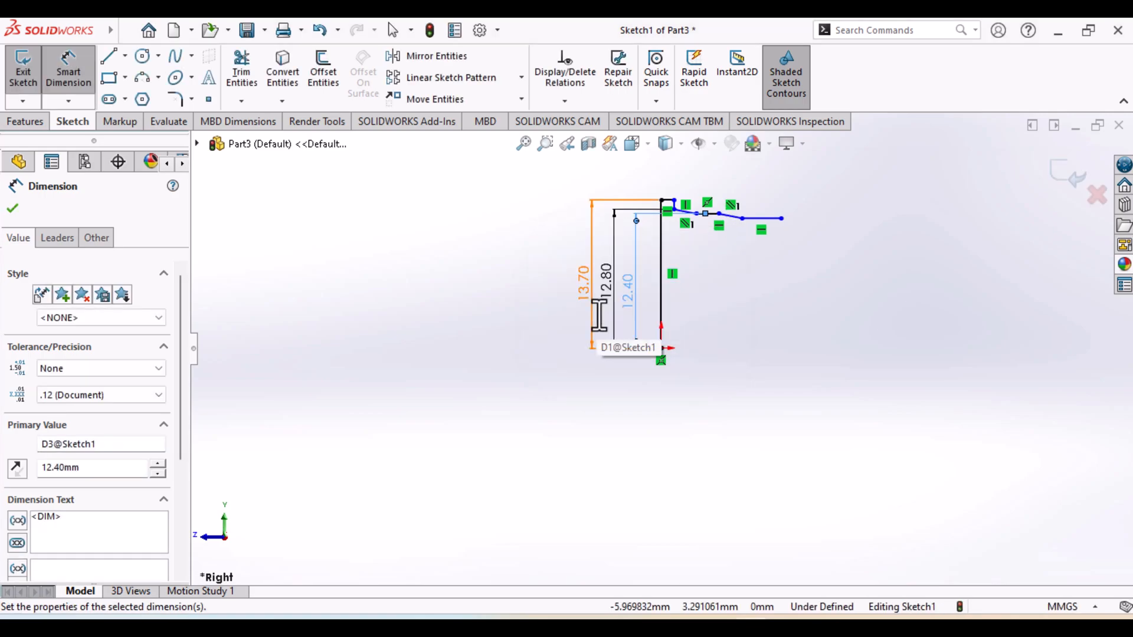
Dimension the height from the origin to the midpoint of the last horizontal line as 12 mm, and space out the height dimensions
left_click(762, 219)
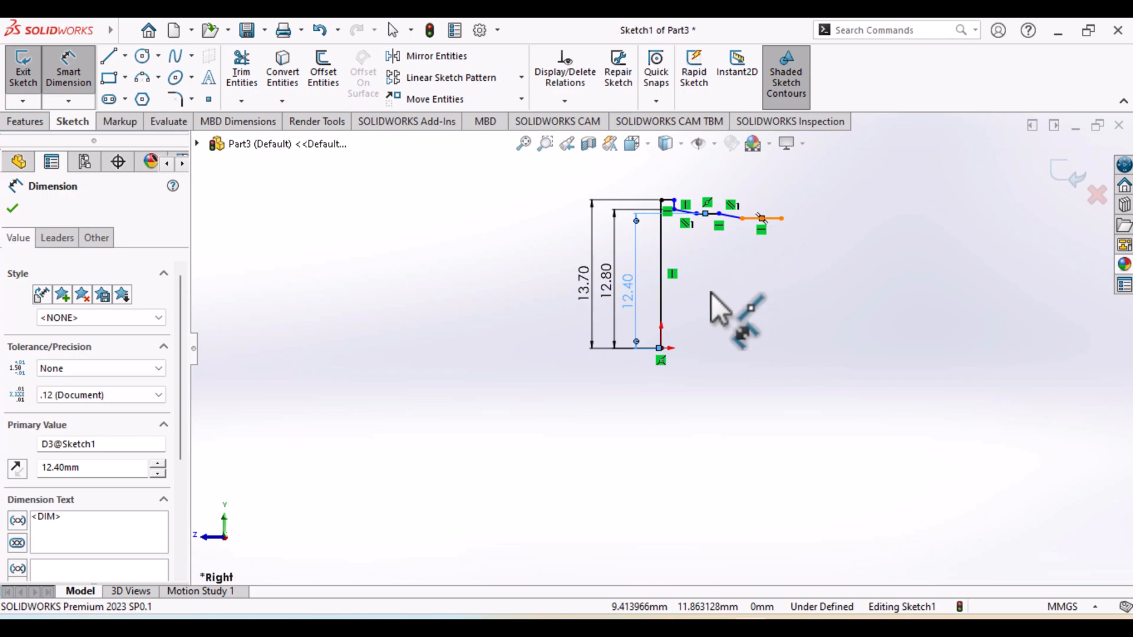
left_click(661, 348)
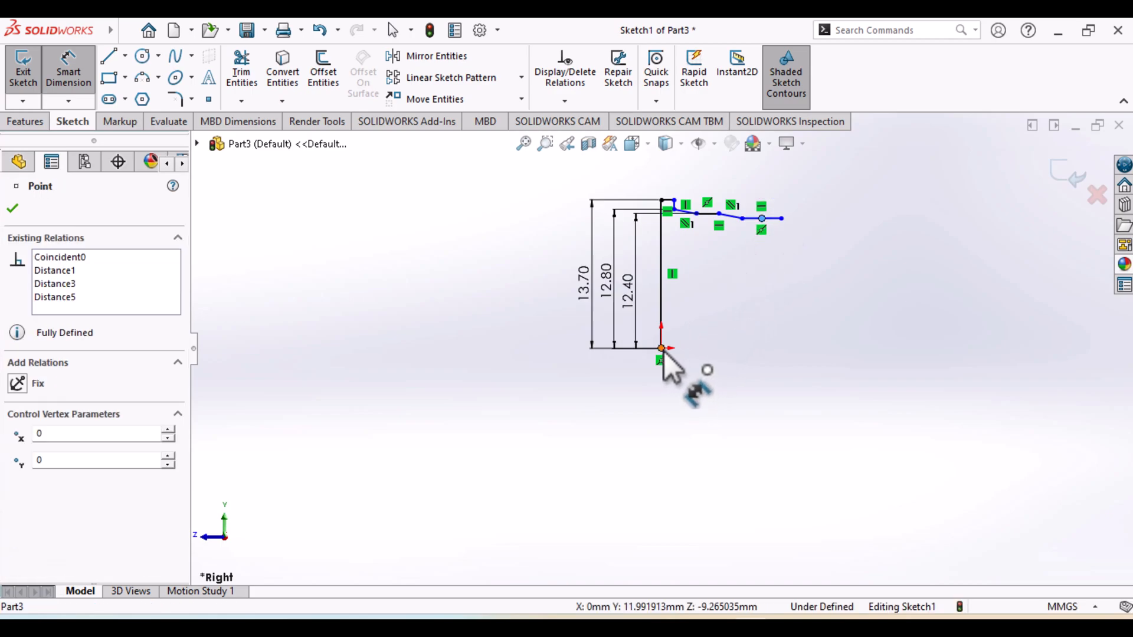
left_click(656, 309)
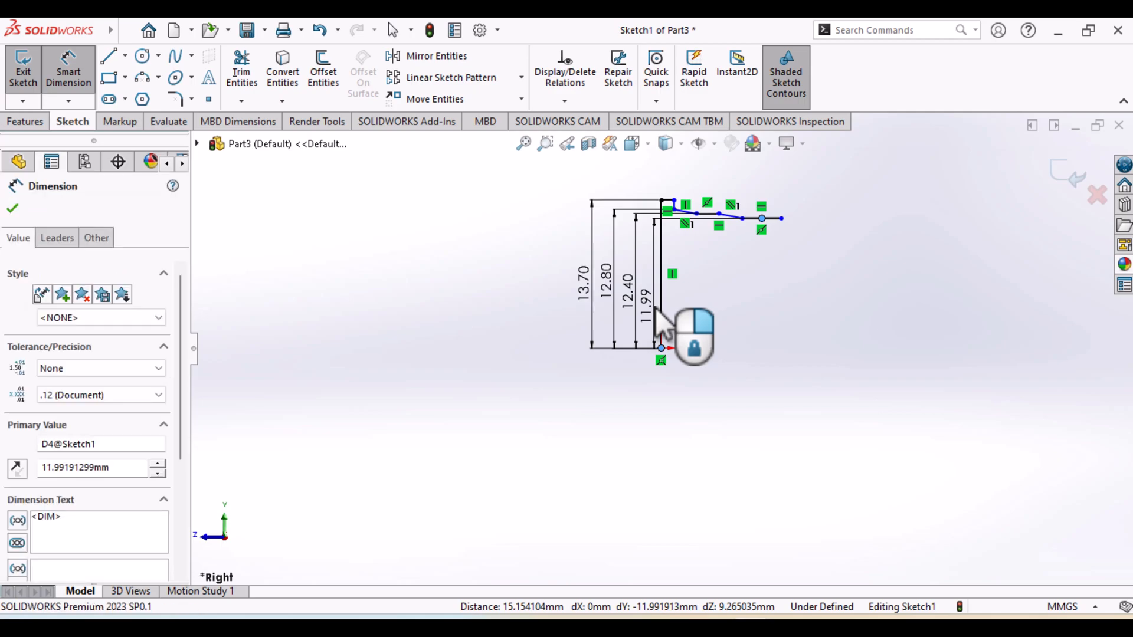
type("12")
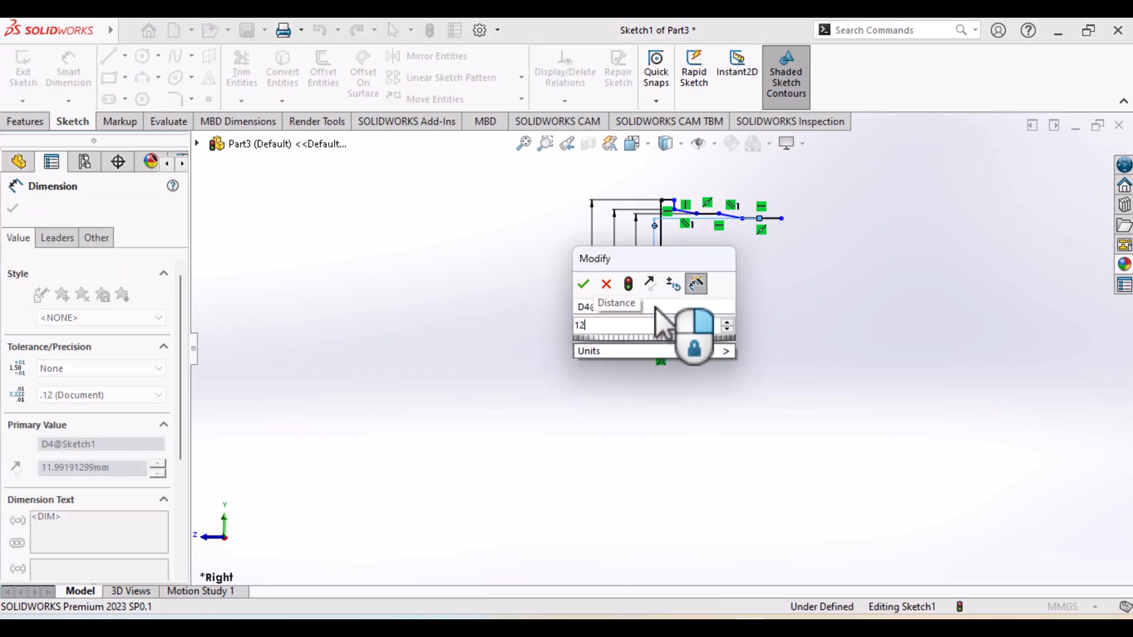
key("Return")
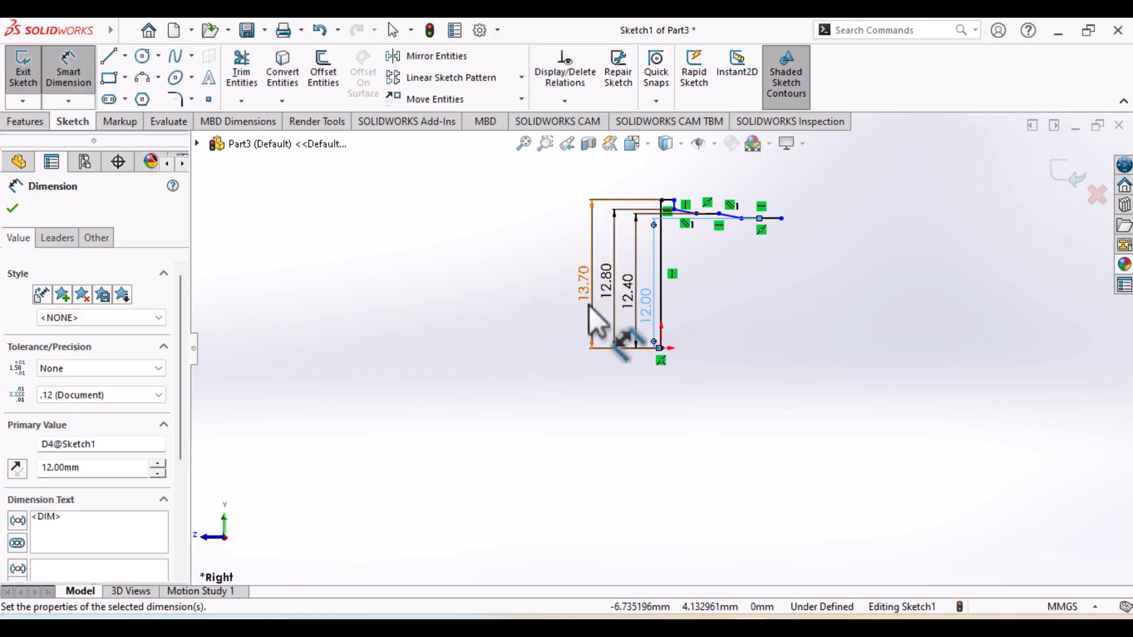
mouse_move(590, 307)
left_mouse_down()
mouse_move(551, 321)
mouse_move(618, 337)
mouse_move(633, 316)
mouse_move(633, 339)
mouse_move(620, 337)
mouse_move(642, 342)
left_mouse_up()
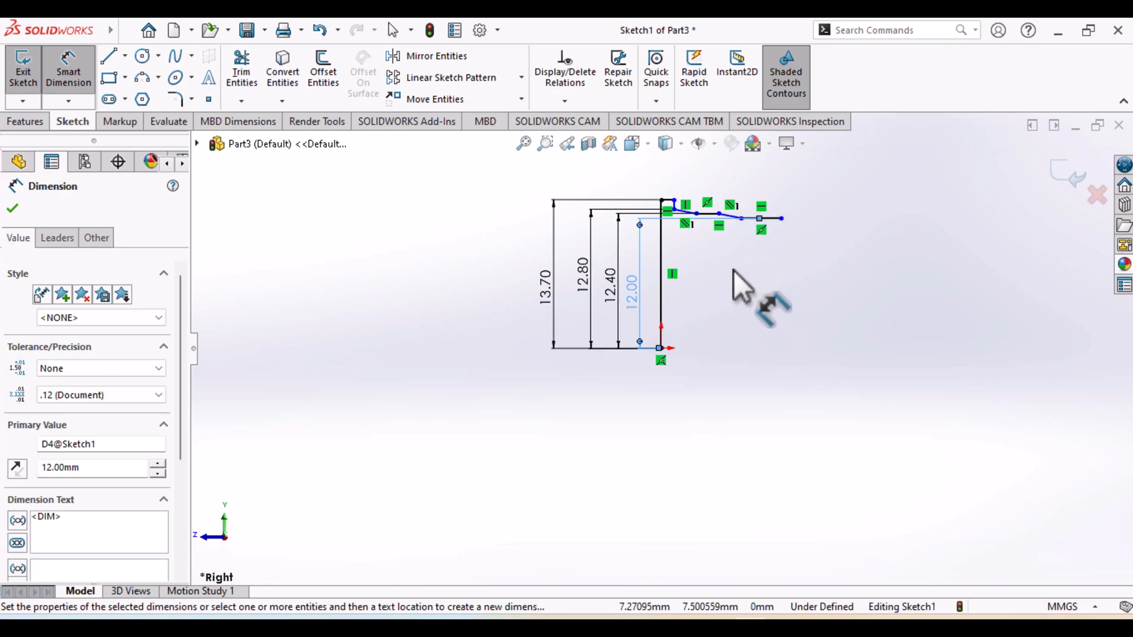
scroll(732, 270, "down", 2)
scroll(731, 271, "down", 1)
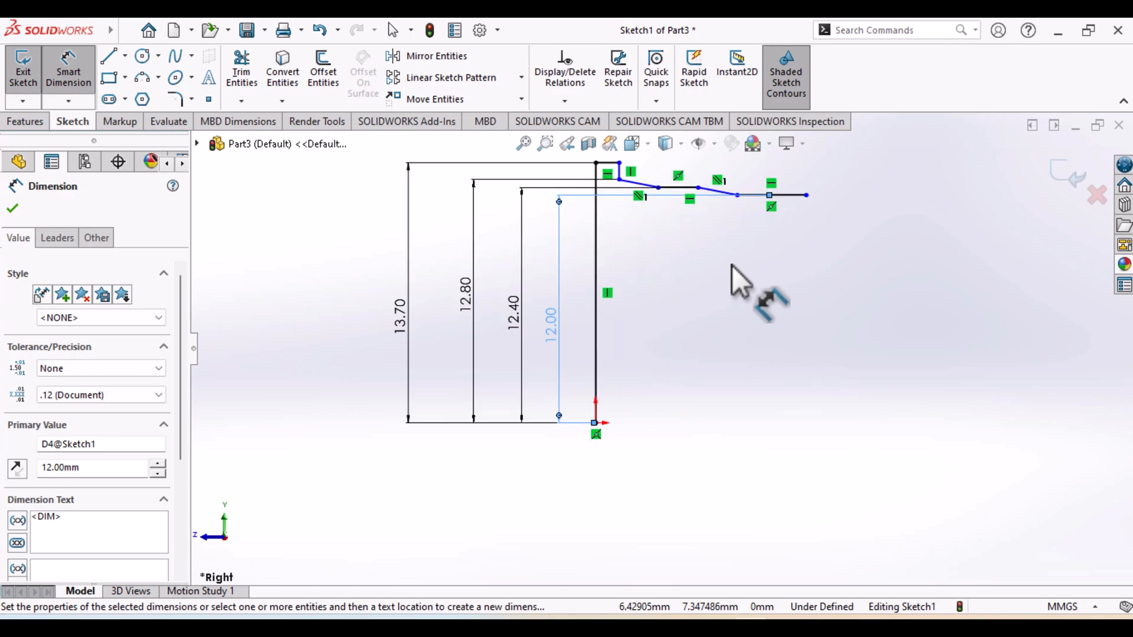
left_click(720, 190)
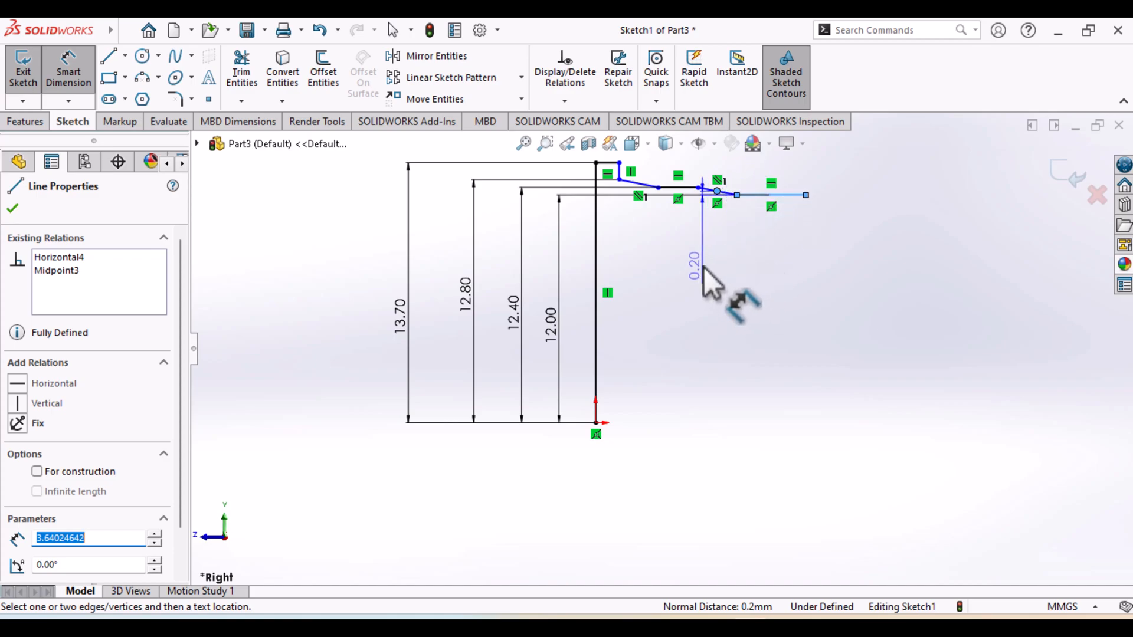
key("Escape")
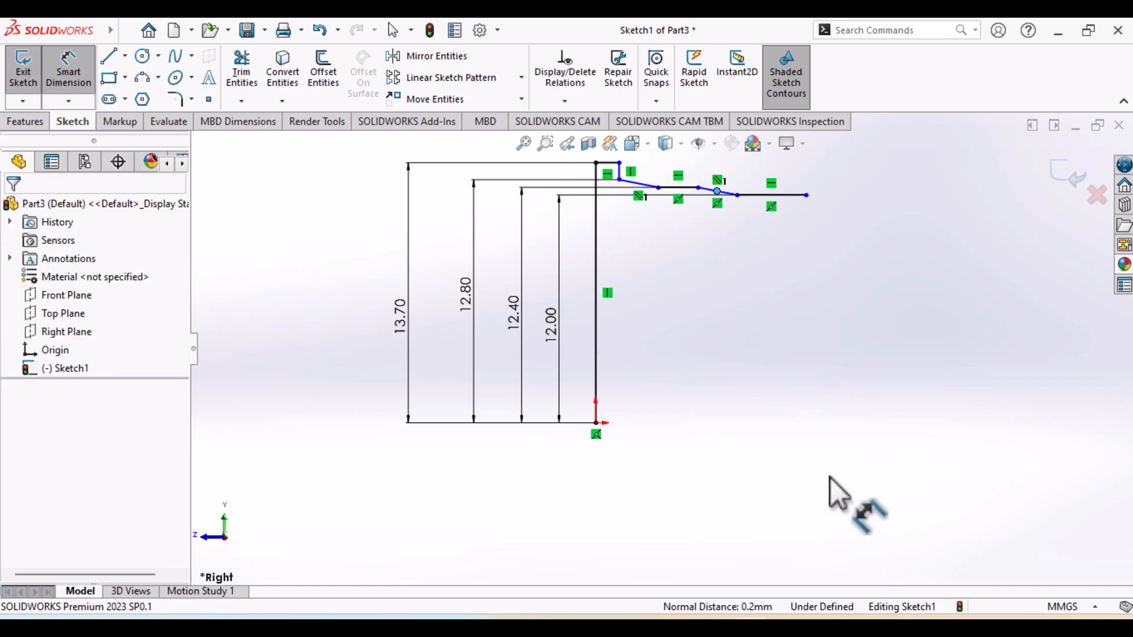
scroll(738, 269, "down", 3)
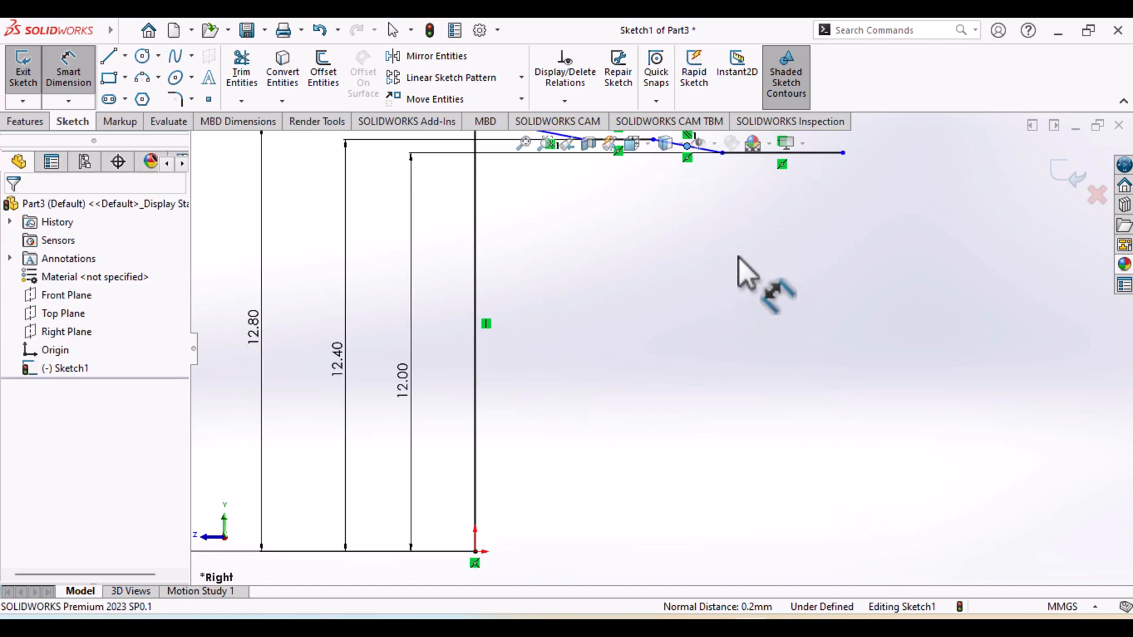
middle_click_drag(719, 284, 683, 440, "ctrl")
left_click(653, 342)
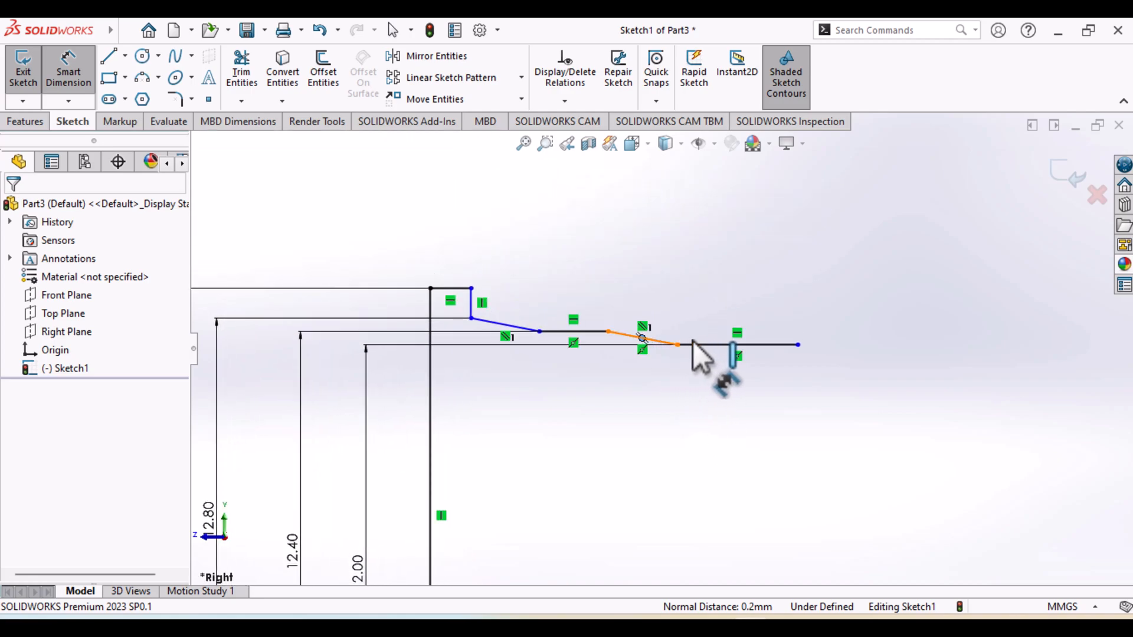
left_click(693, 330)
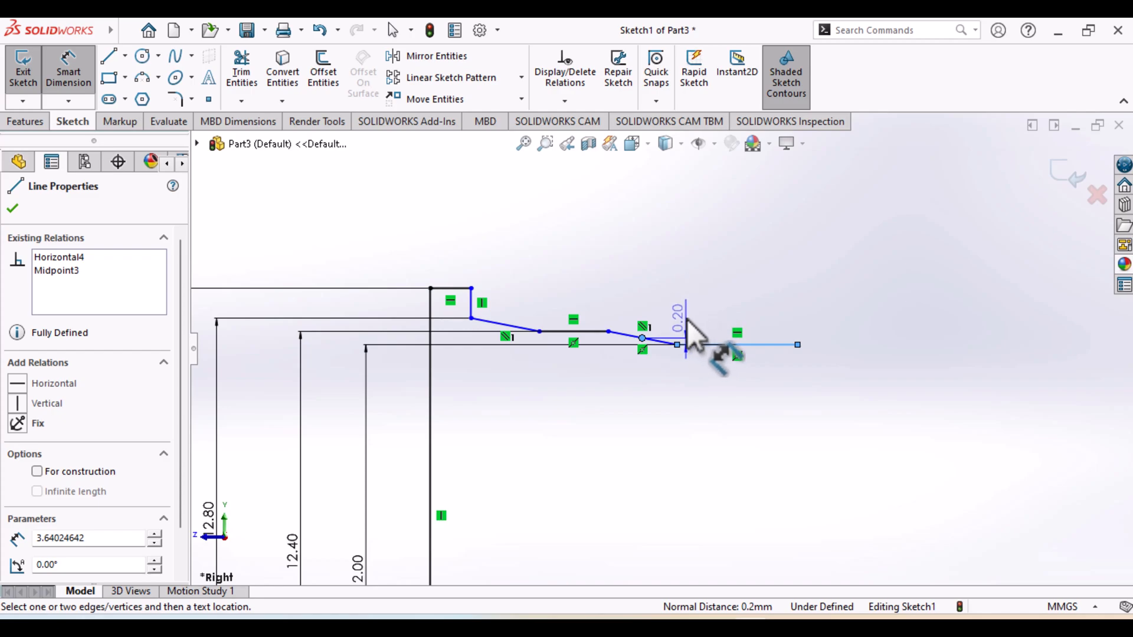
key("Escape")
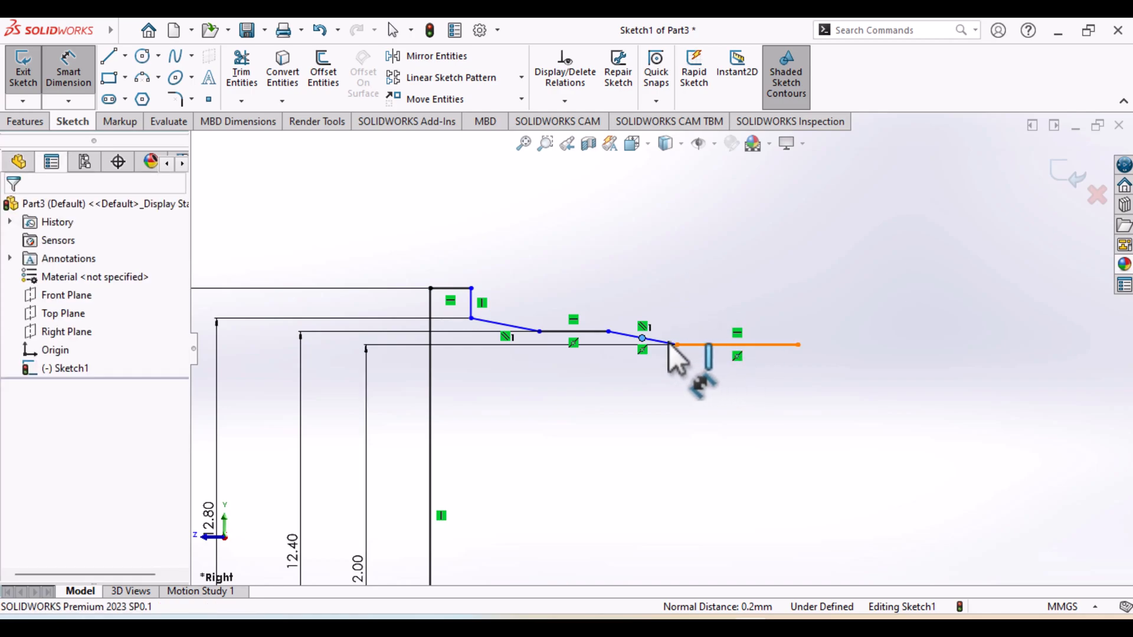
left_click(672, 345)
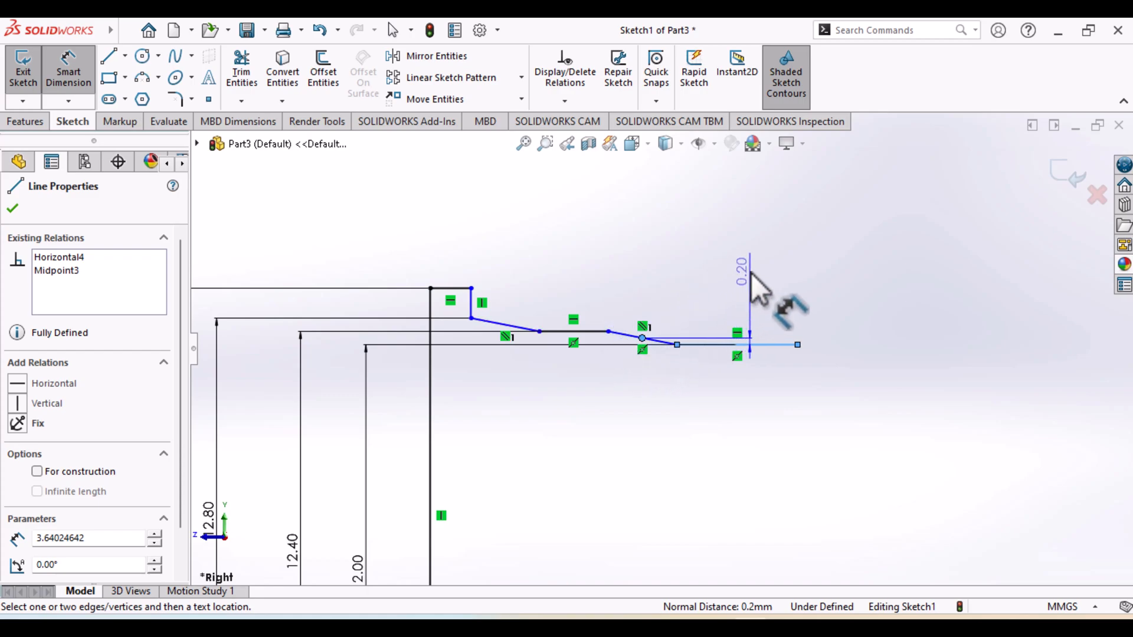
key("Escape")
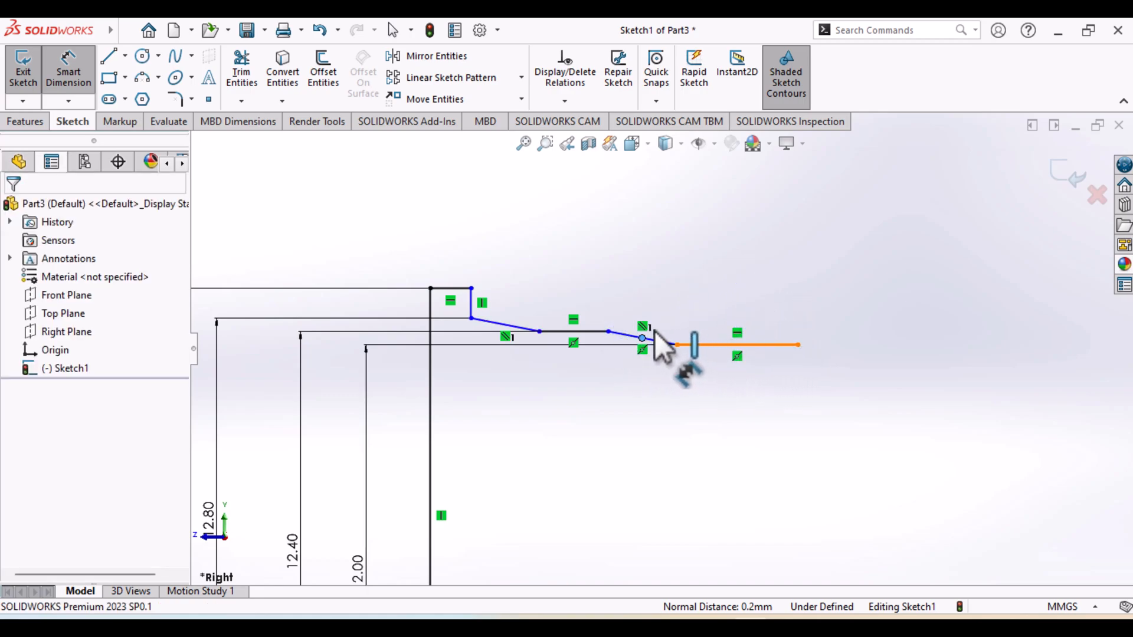
left_click(679, 344)
key("Escape")
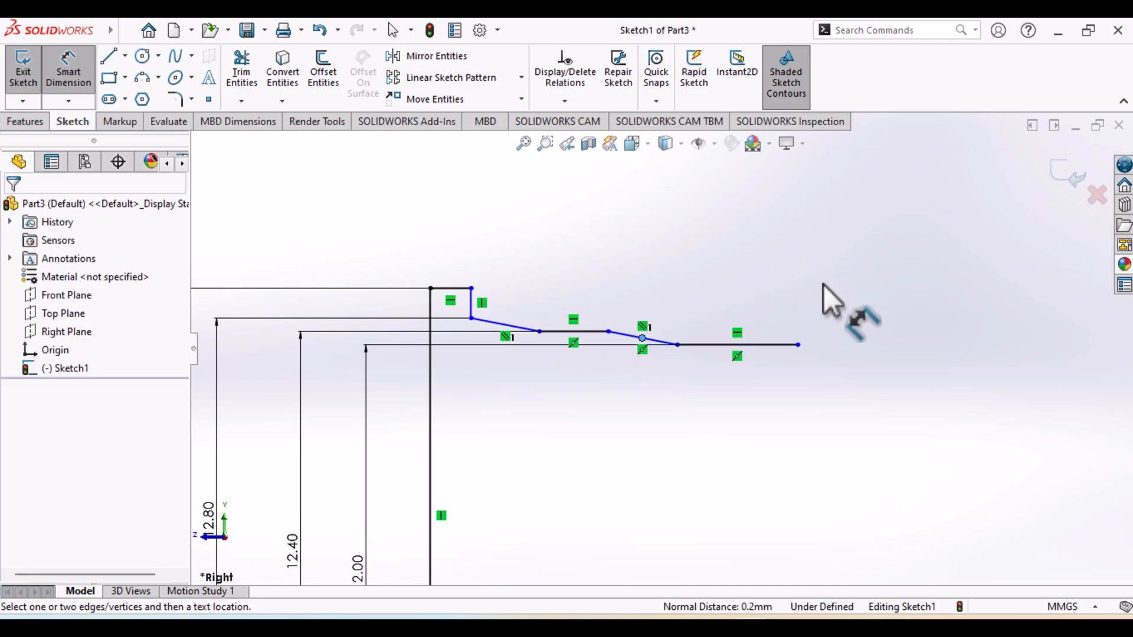
key("Escape")
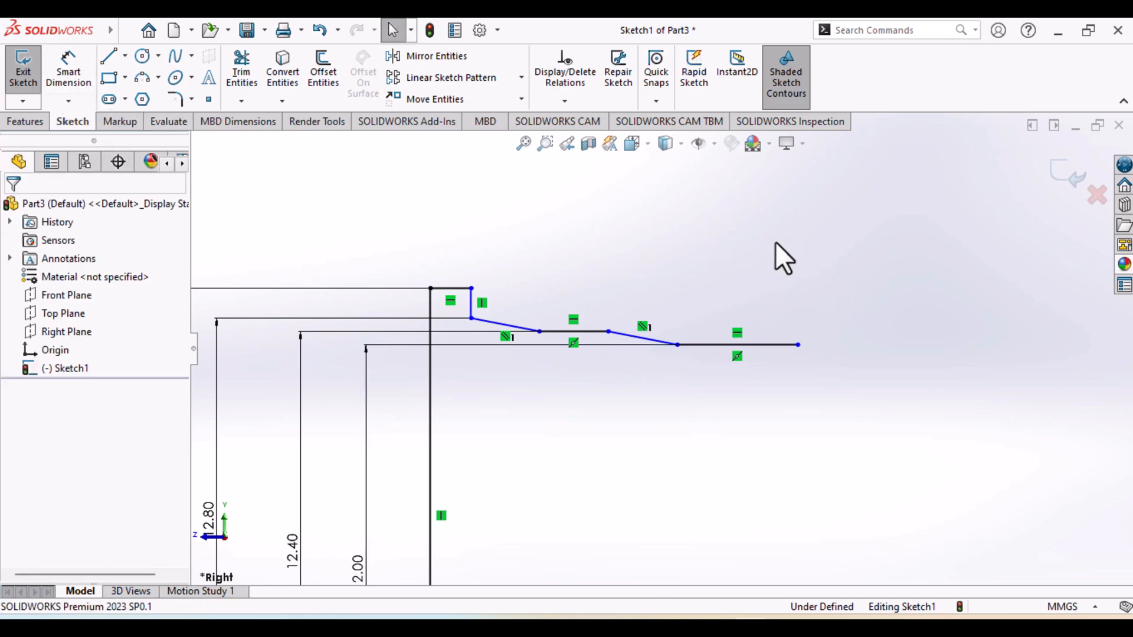
Dimension the angle between the second sloped line and the last horizontal line at 164°
left_click(705, 345)
left_click(72, 82)
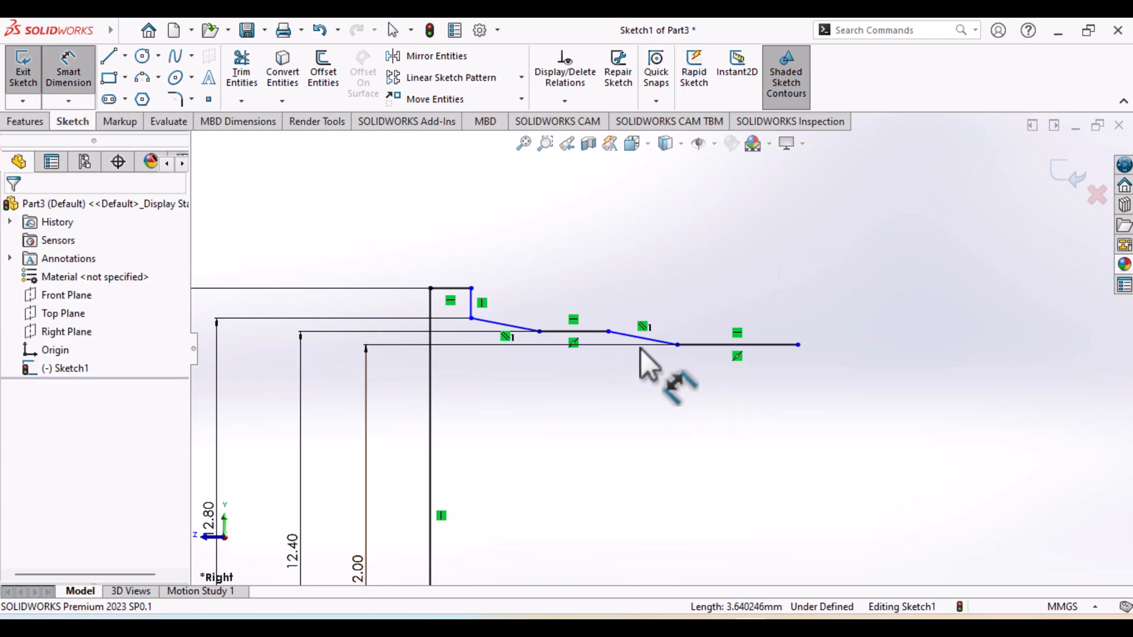
left_click(673, 342)
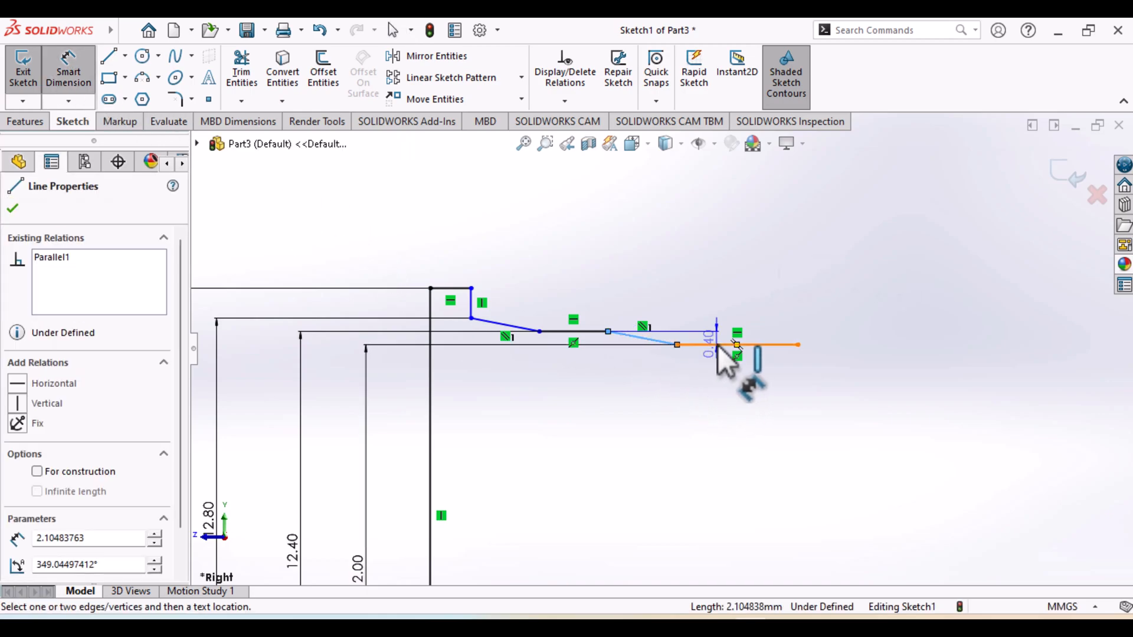
left_click(717, 345)
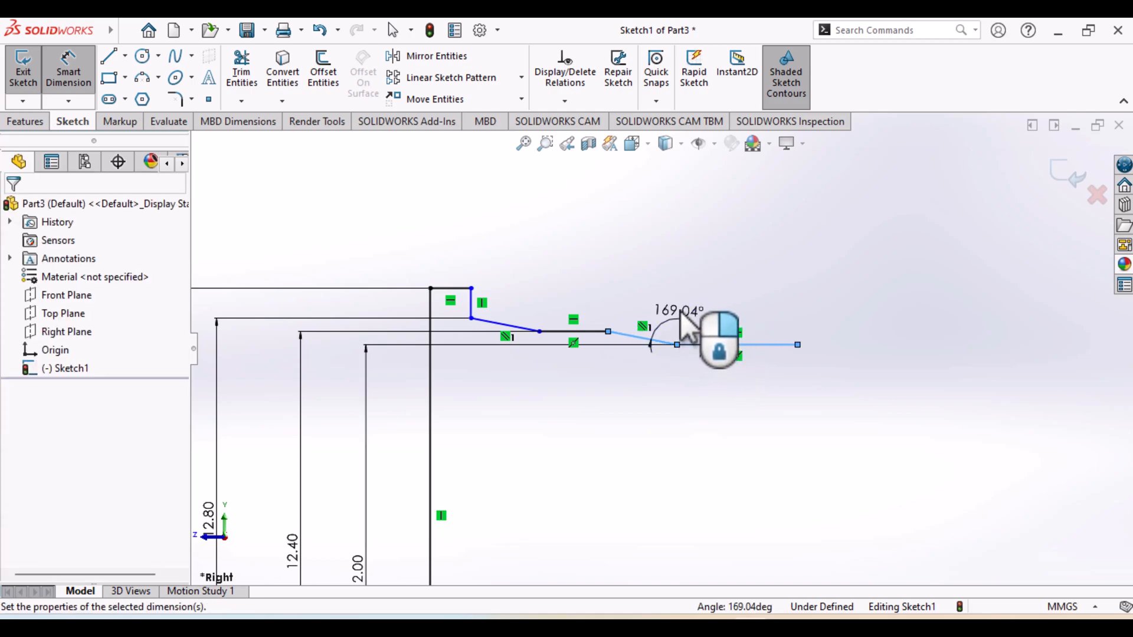
left_click(681, 312)
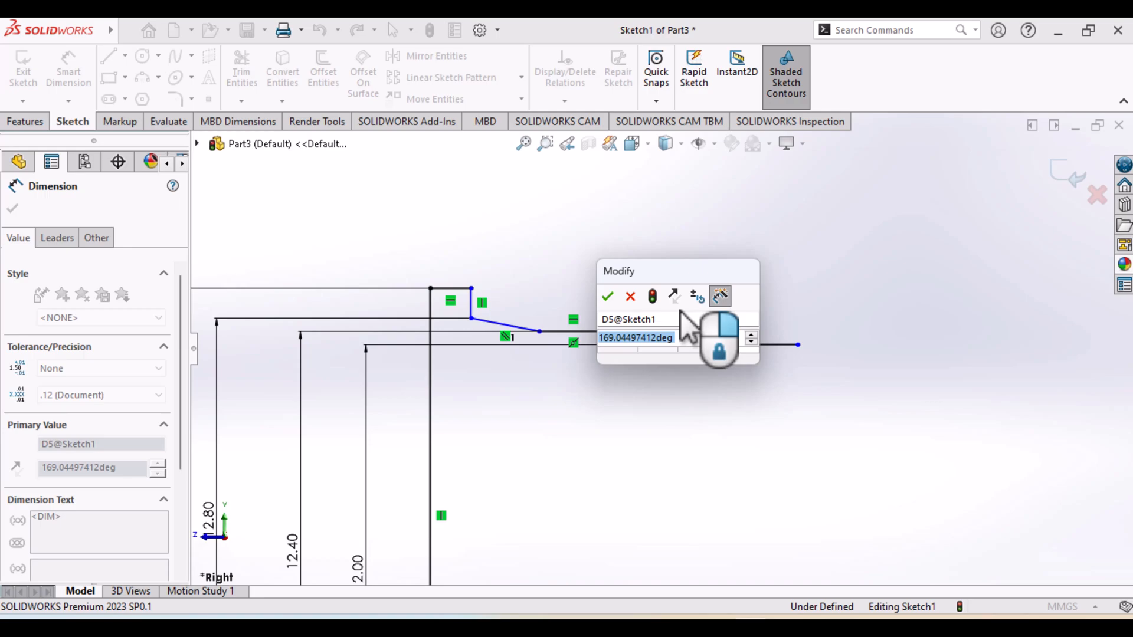
type("164")
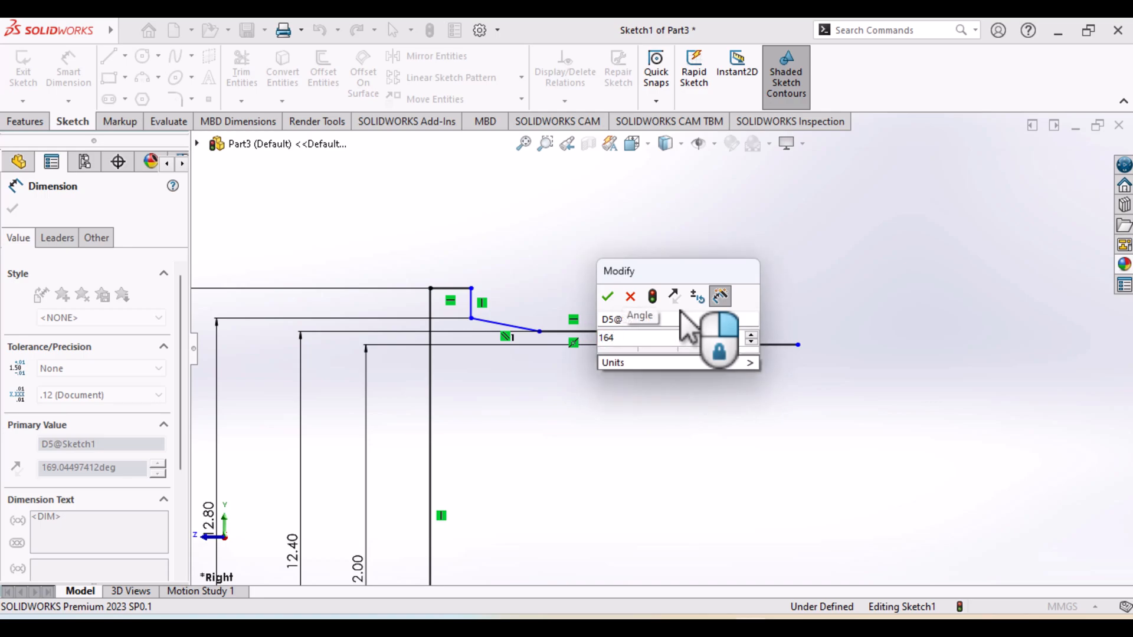
key("Return")
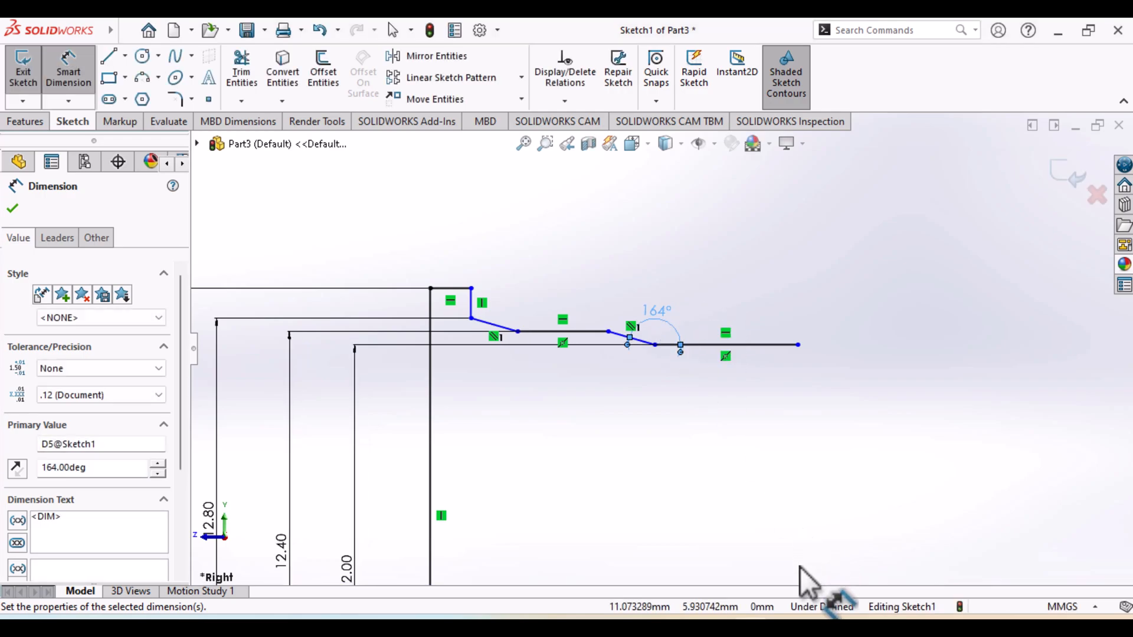
Check Detail B in the wheel drawing and dimension the last horizontal line's length at 4.8/2 mm
left_click(789, 625)
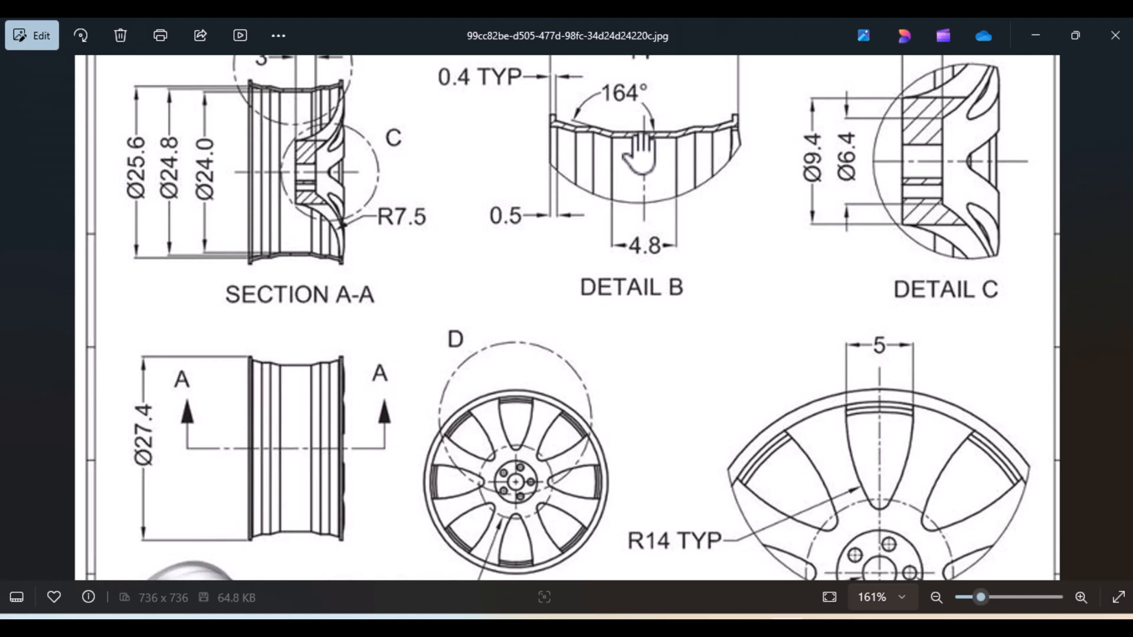
scroll(681, 292, "down", 3)
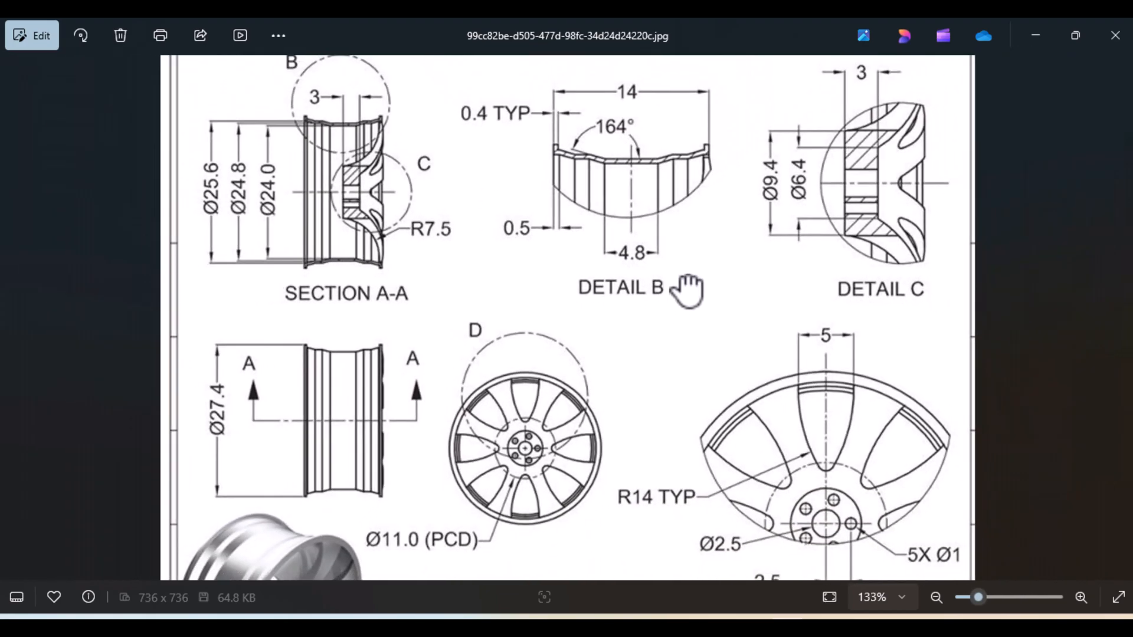
left_click_drag(688, 289, 688, 431)
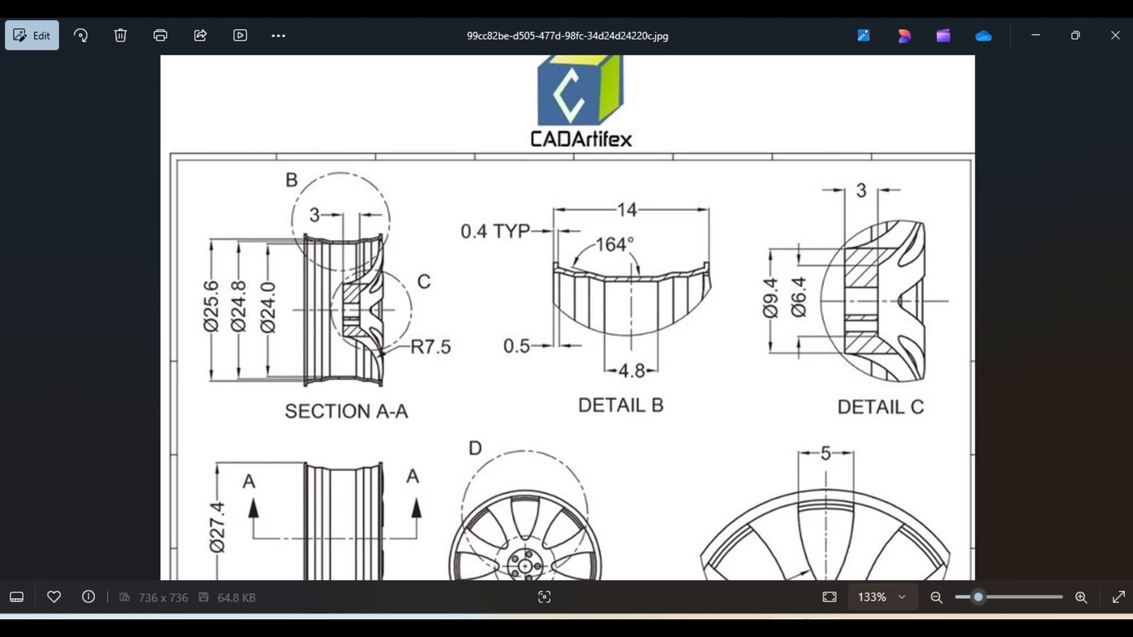
left_click(787, 625)
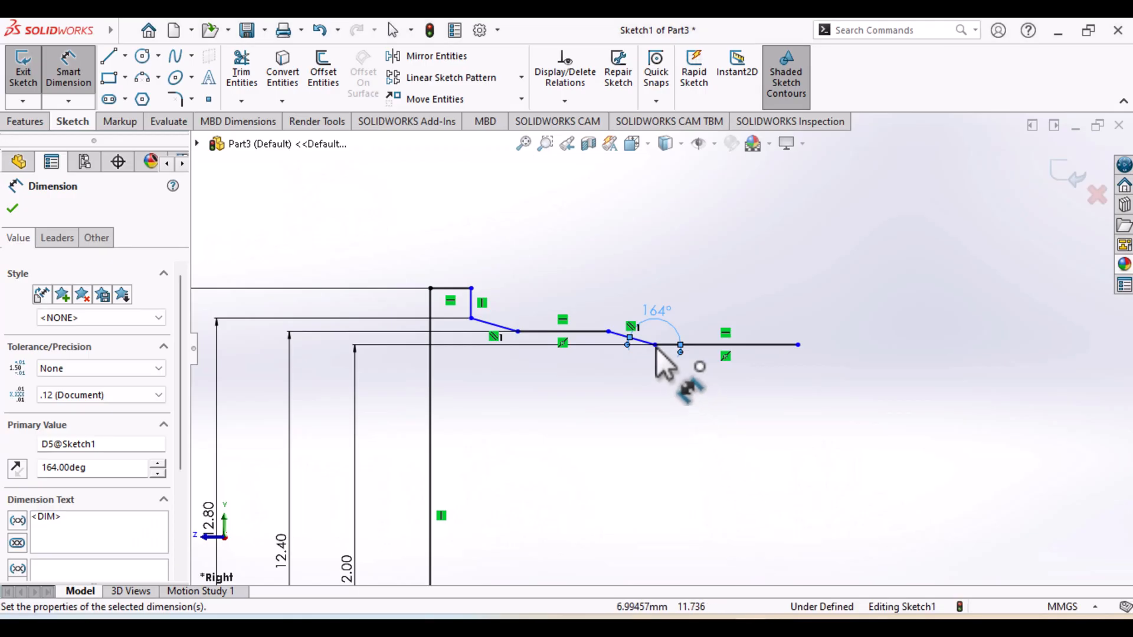
left_click(737, 381)
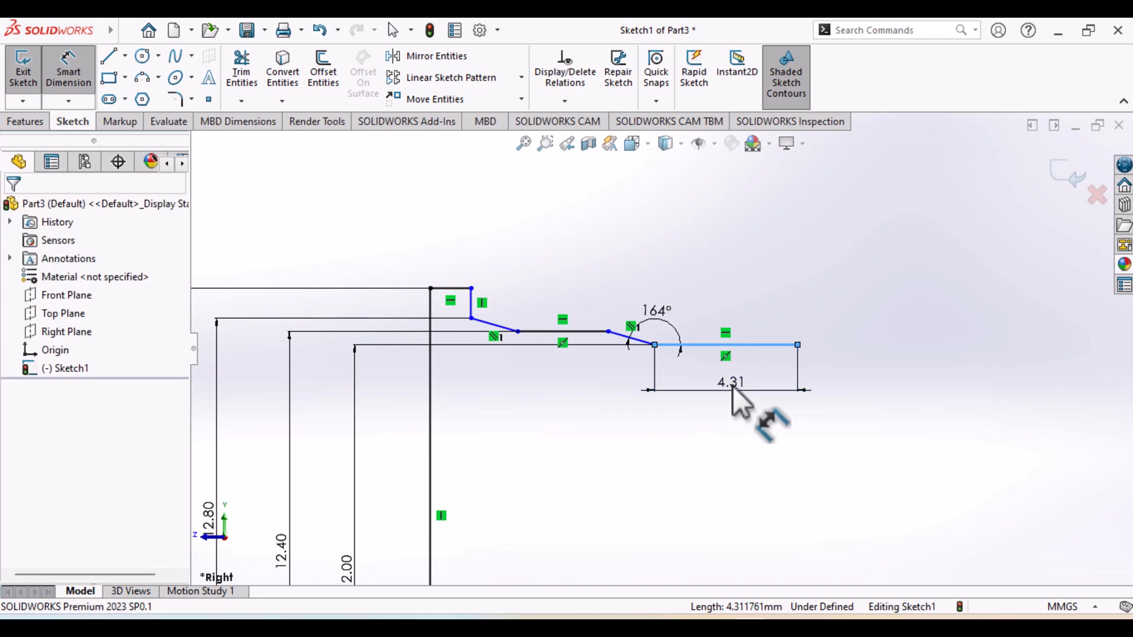
left_click(731, 384)
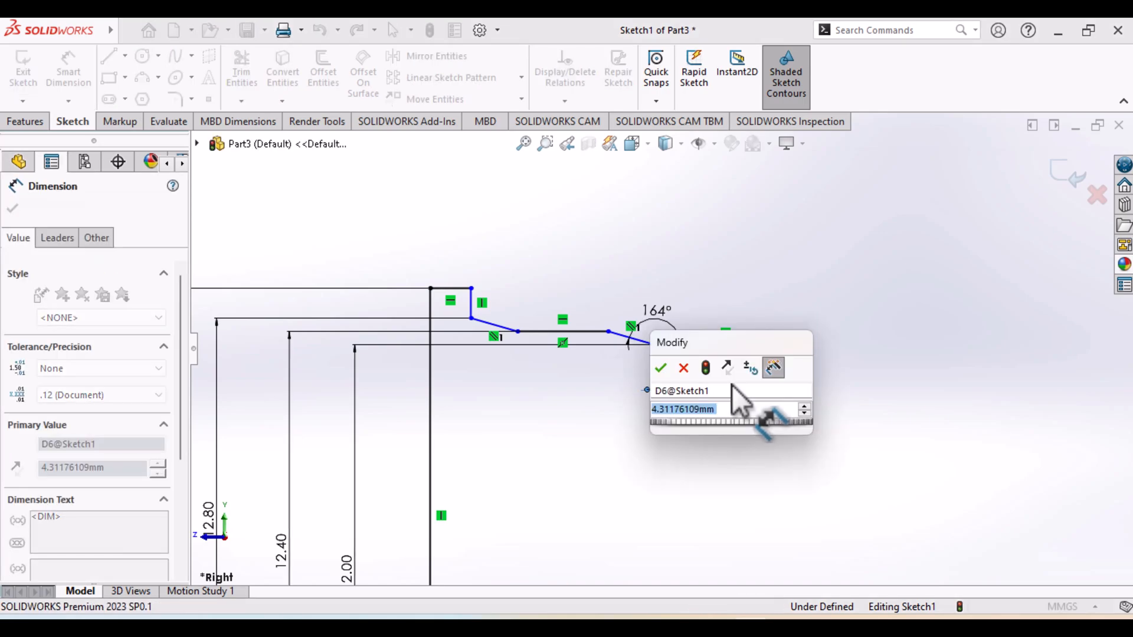
type("4.")
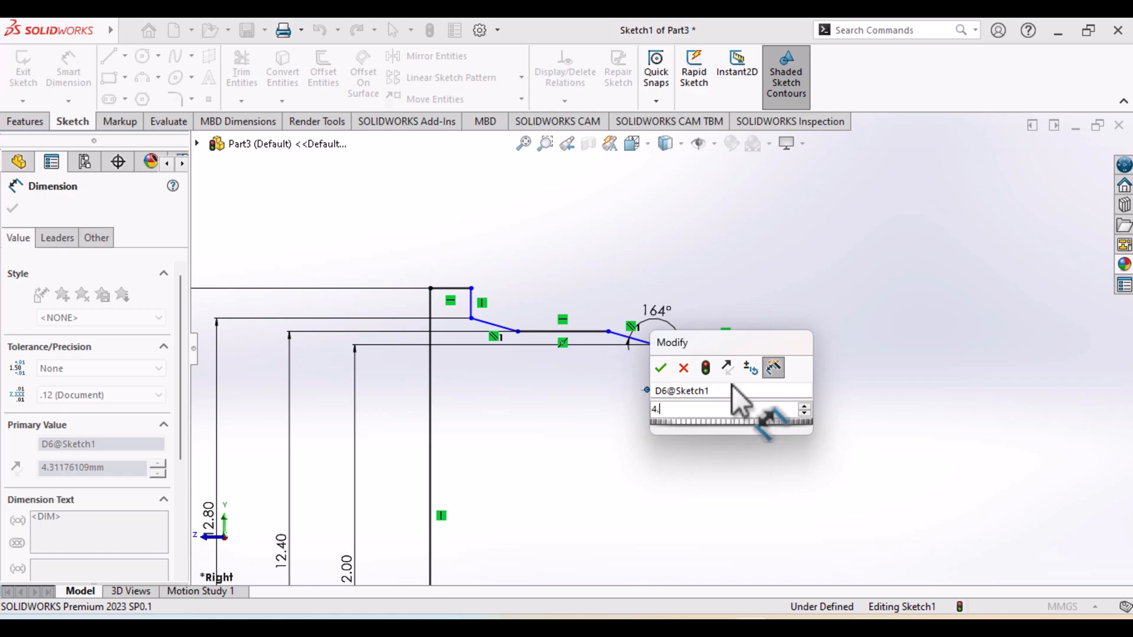
type("8/2")
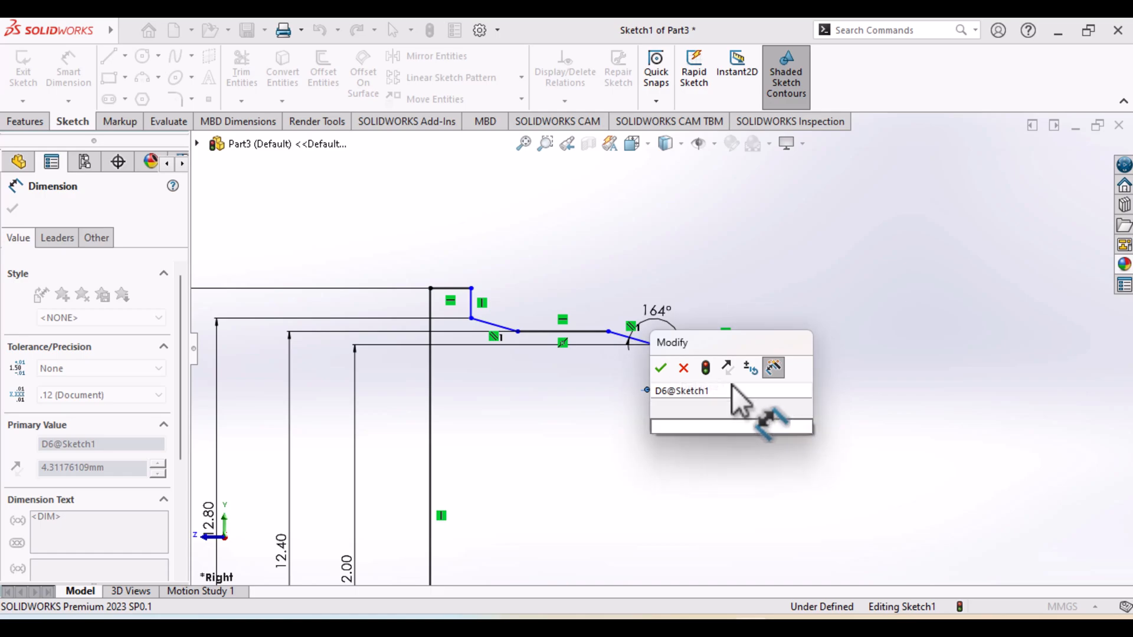
key("Return")
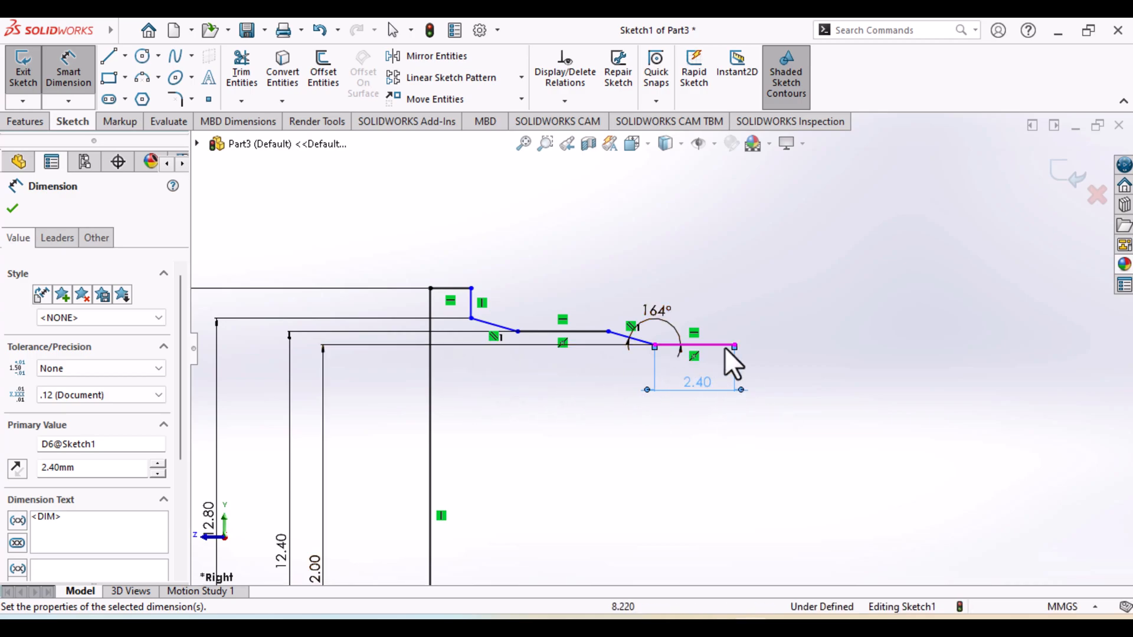
Dimension the width of the lip's short horizontal top line at 0.5 mm
left_click(460, 288)
left_click(454, 243)
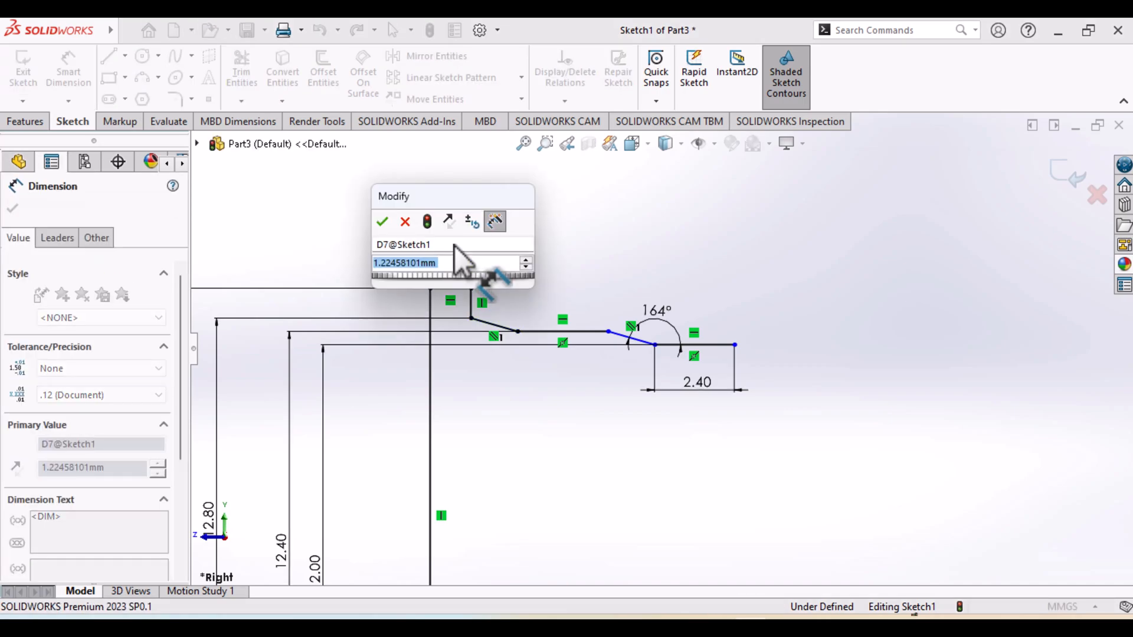
type(".5")
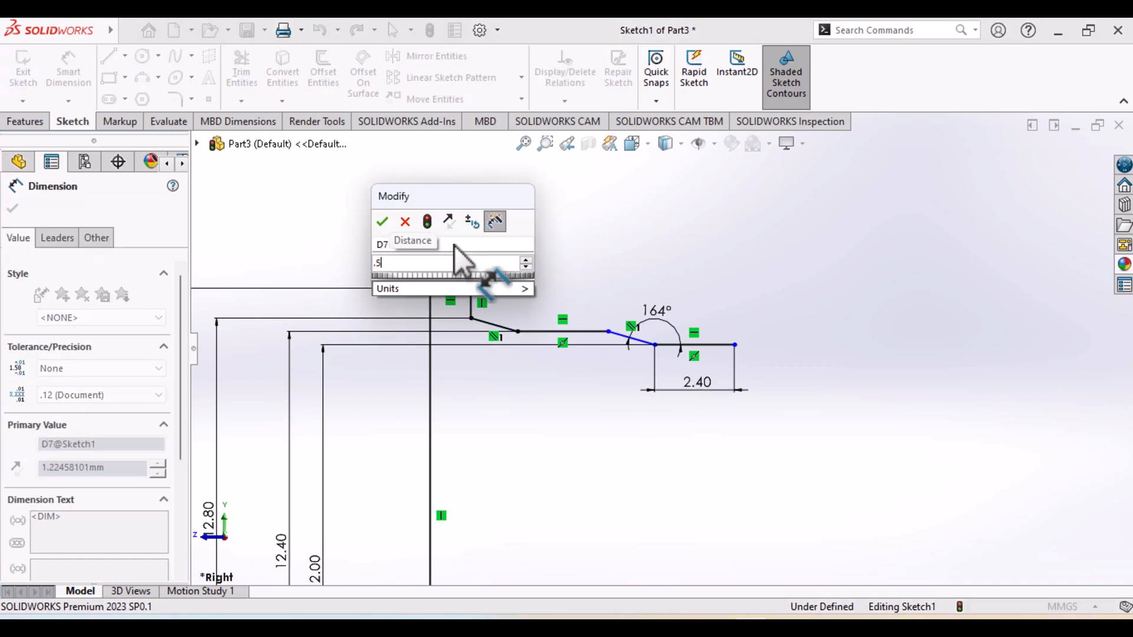
key("Return")
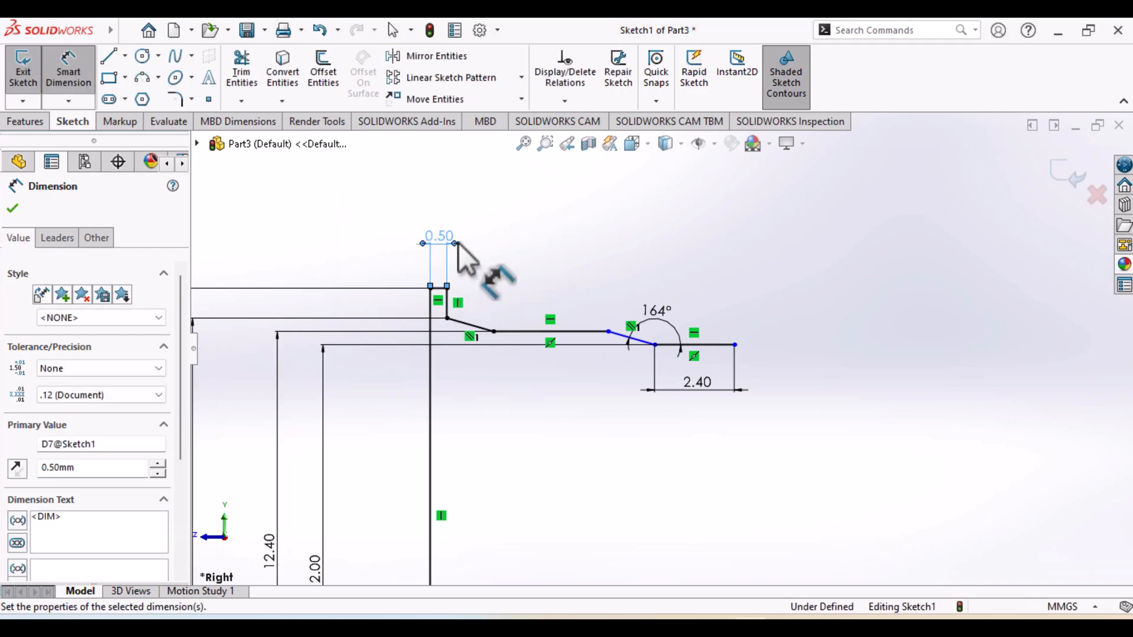
Dimension the horizontal distance from the long vertical line to the free end of the last horizontal line at 7 mm
left_click(735, 346)
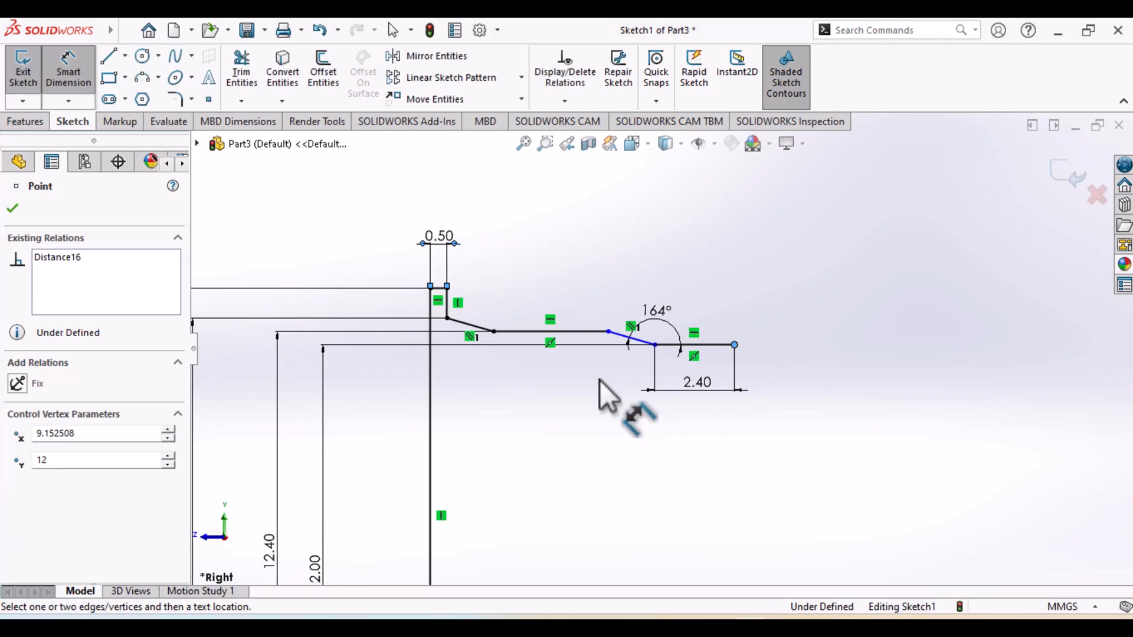
left_click(432, 404)
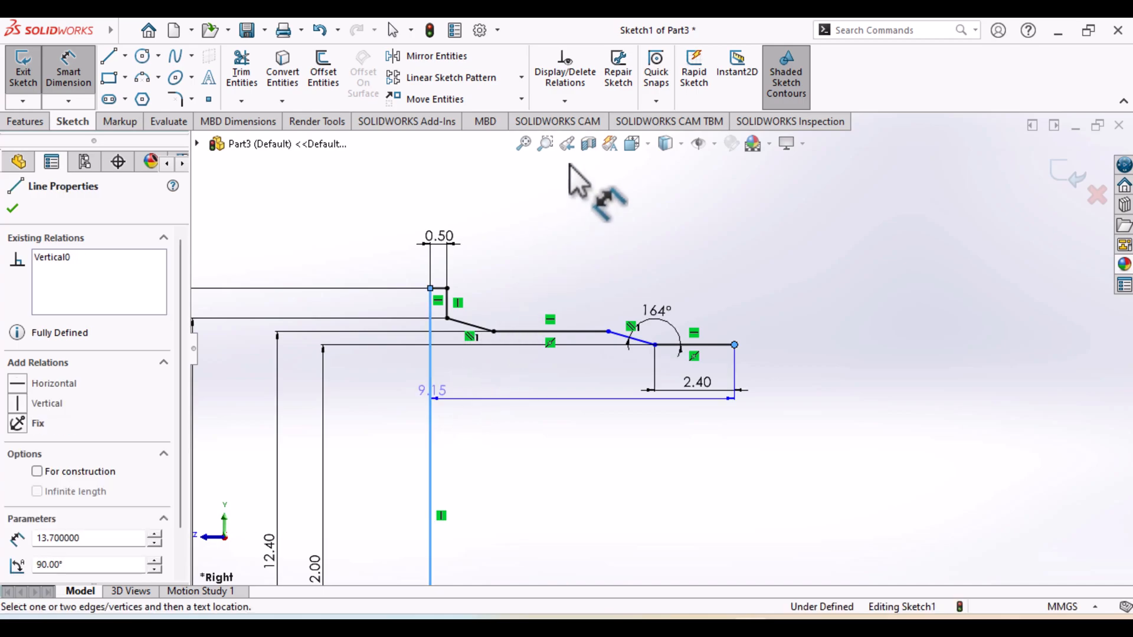
left_click(556, 204)
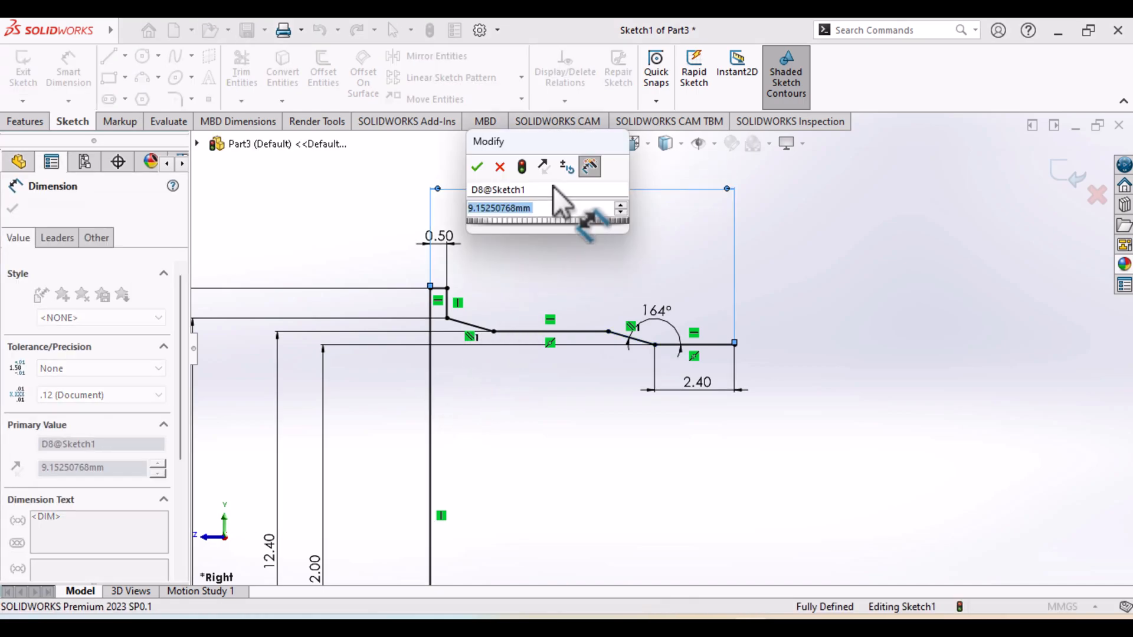
type("7")
key("Return")
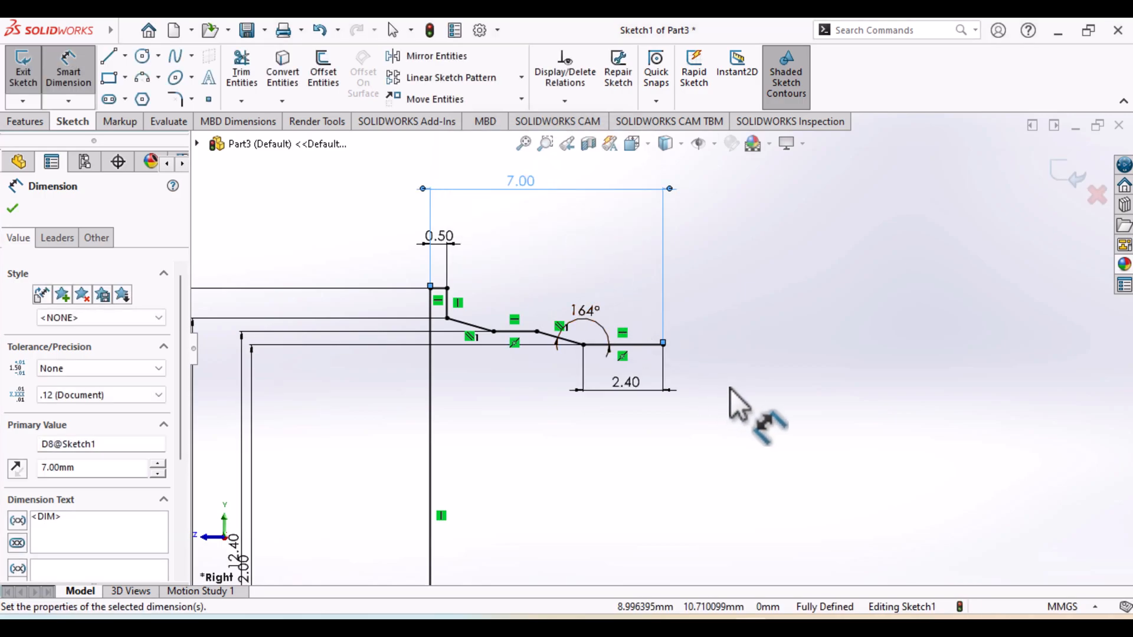
Check the wheel drawing and draw a vertical centerline through the free end of the last horizontal line, reaching just below the origin's level
left_click(785, 625)
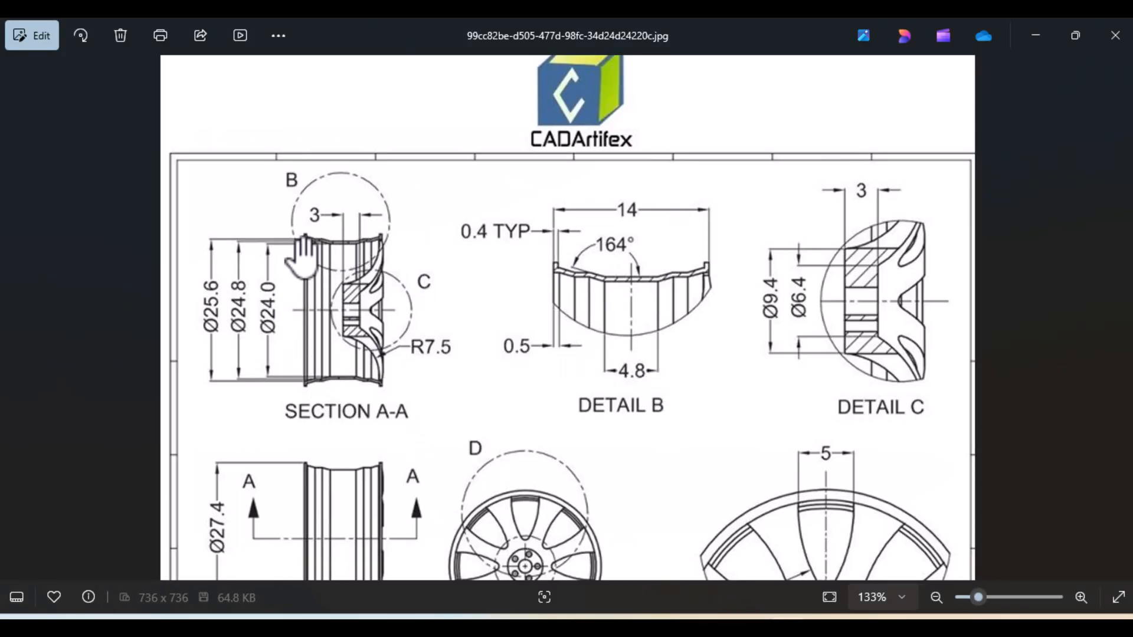
scroll(411, 446, "down", 4)
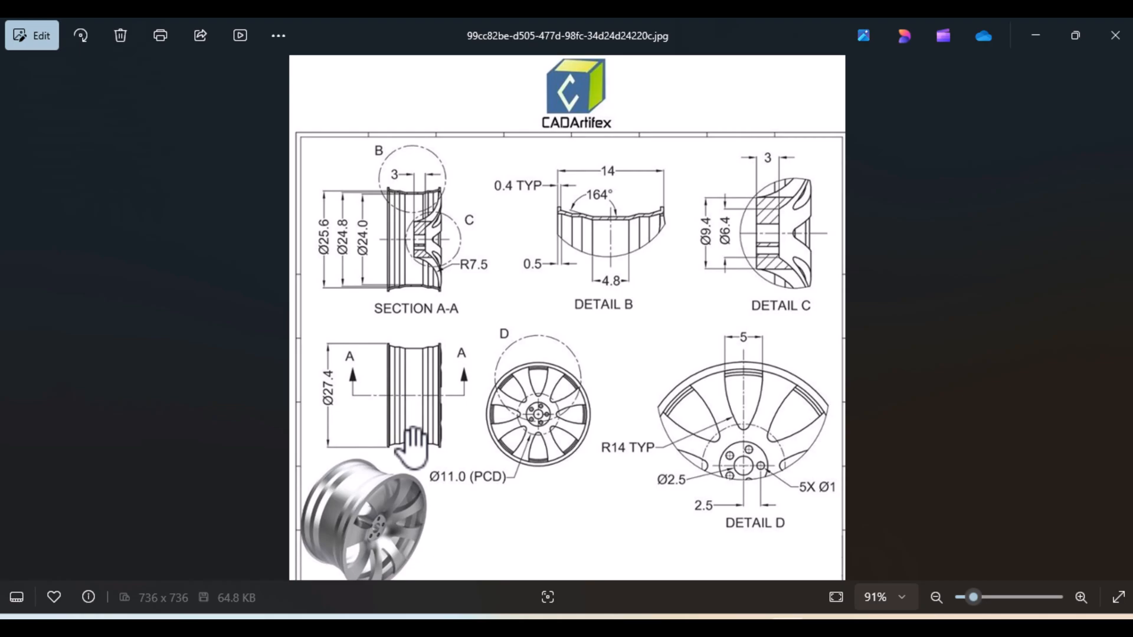
left_click(751, 626)
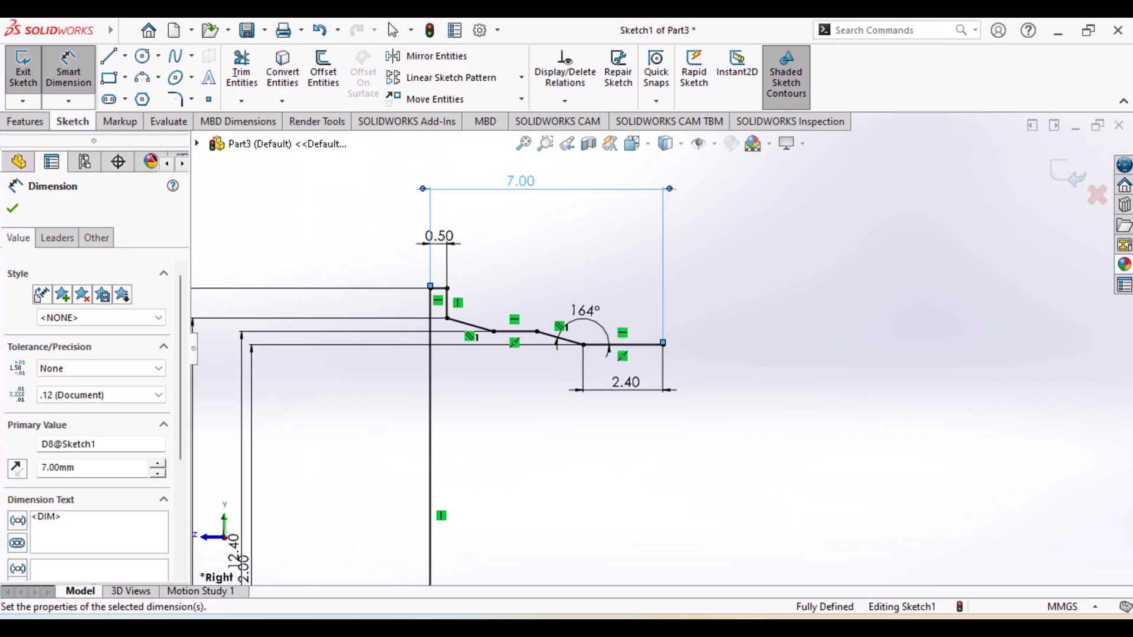
scroll(682, 458, "up", 1)
scroll(682, 458, "up", 3)
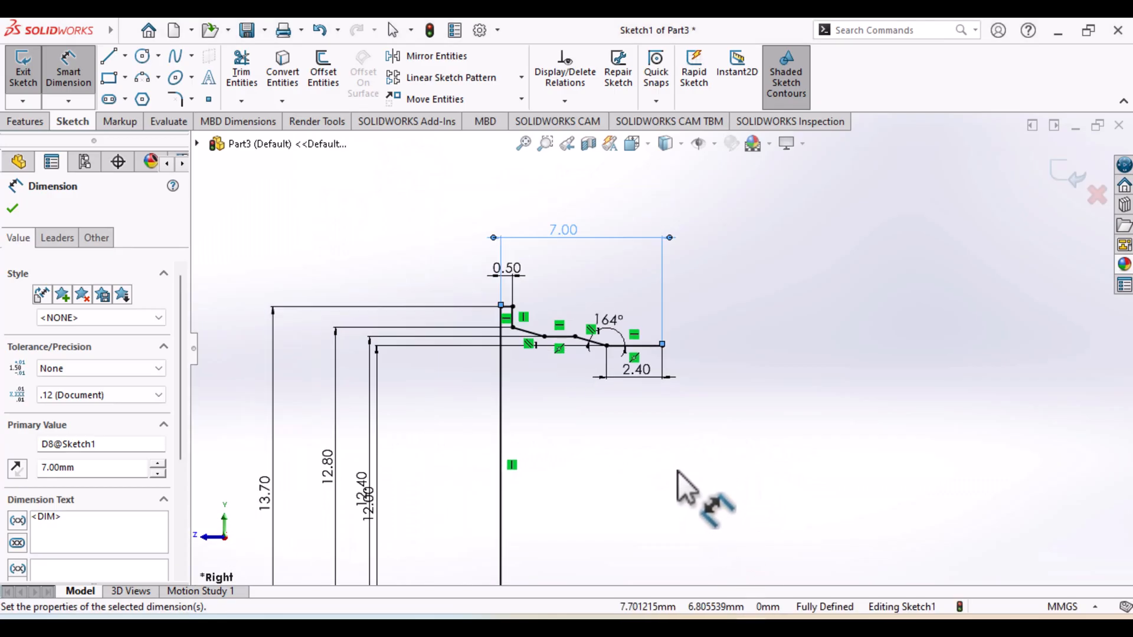
scroll(661, 462, "down", 2)
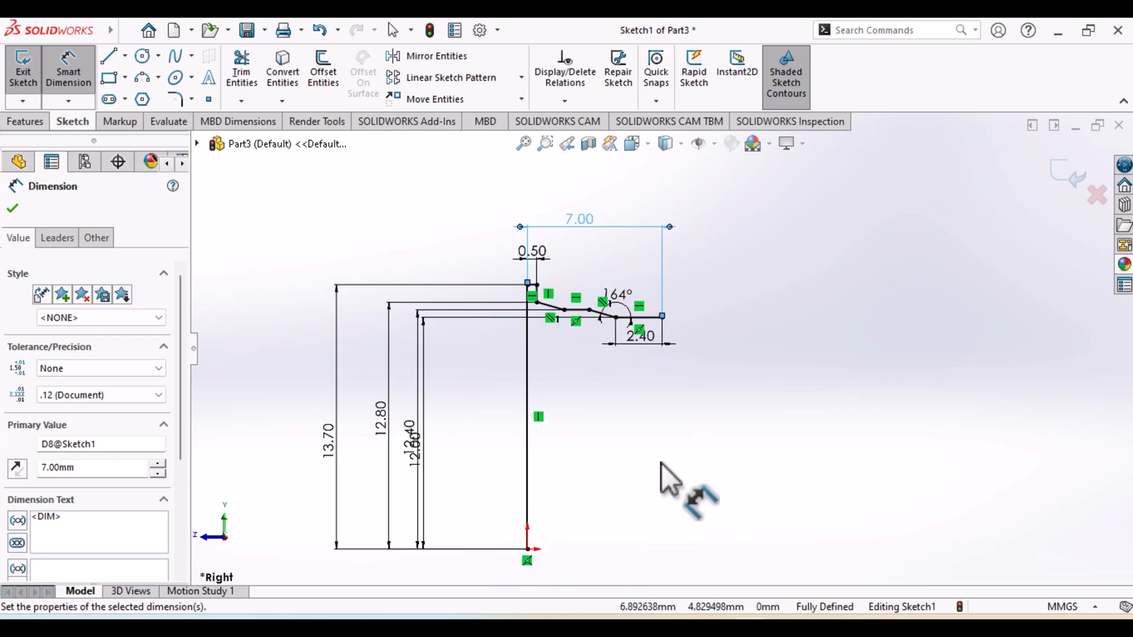
left_click(126, 58)
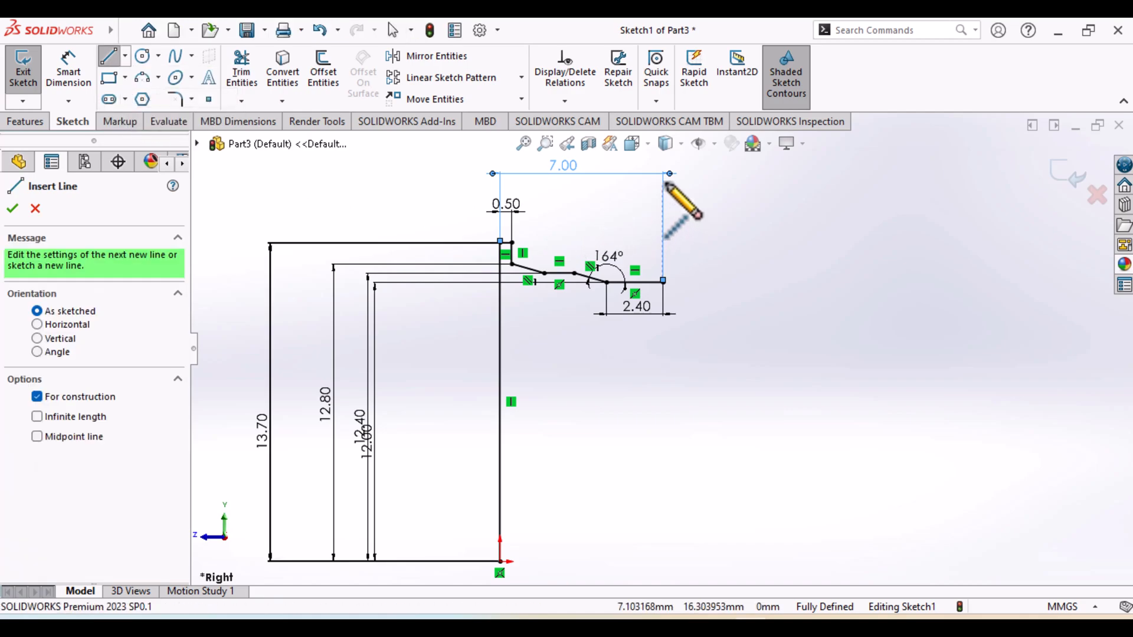
left_click(663, 283)
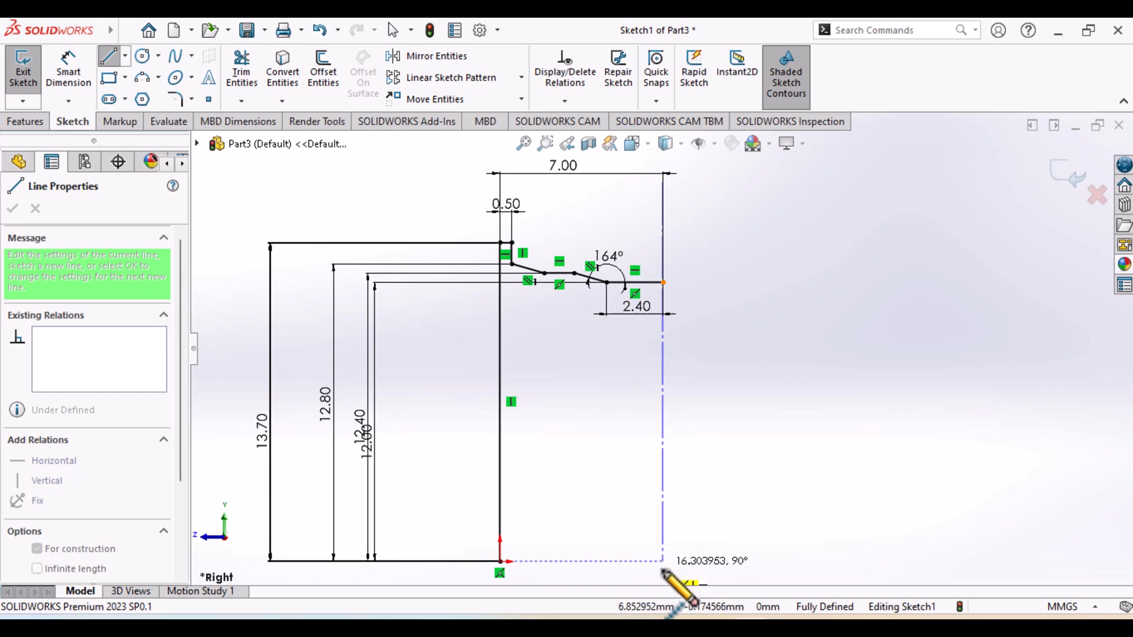
left_click(664, 570)
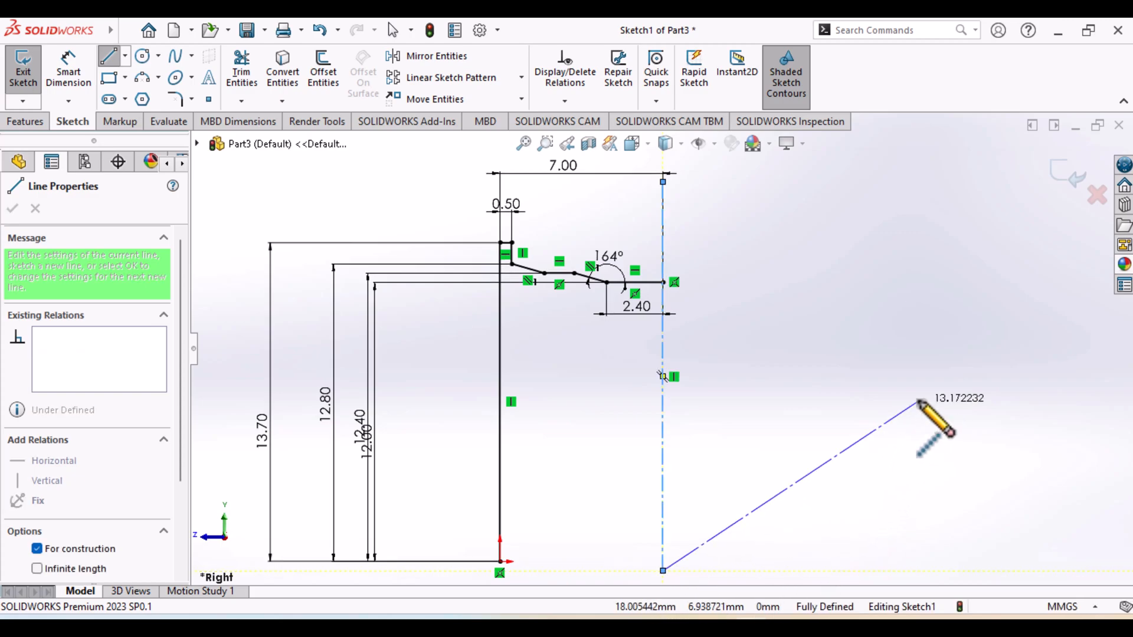
key("Escape")
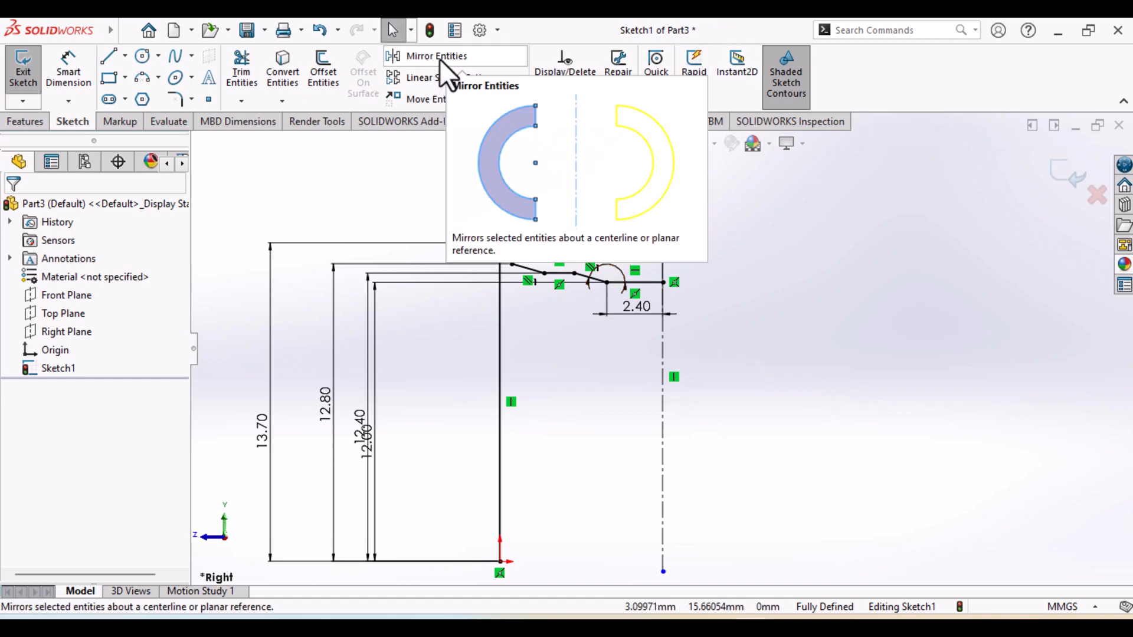
left_click_drag(401, 175, 652, 575)
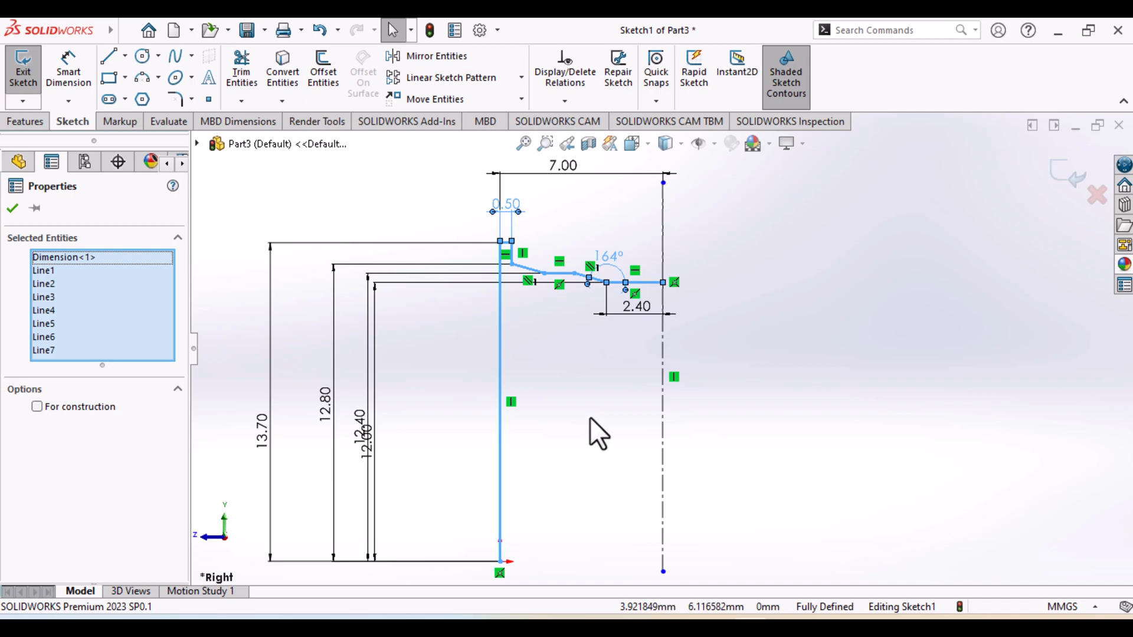
left_click(74, 256)
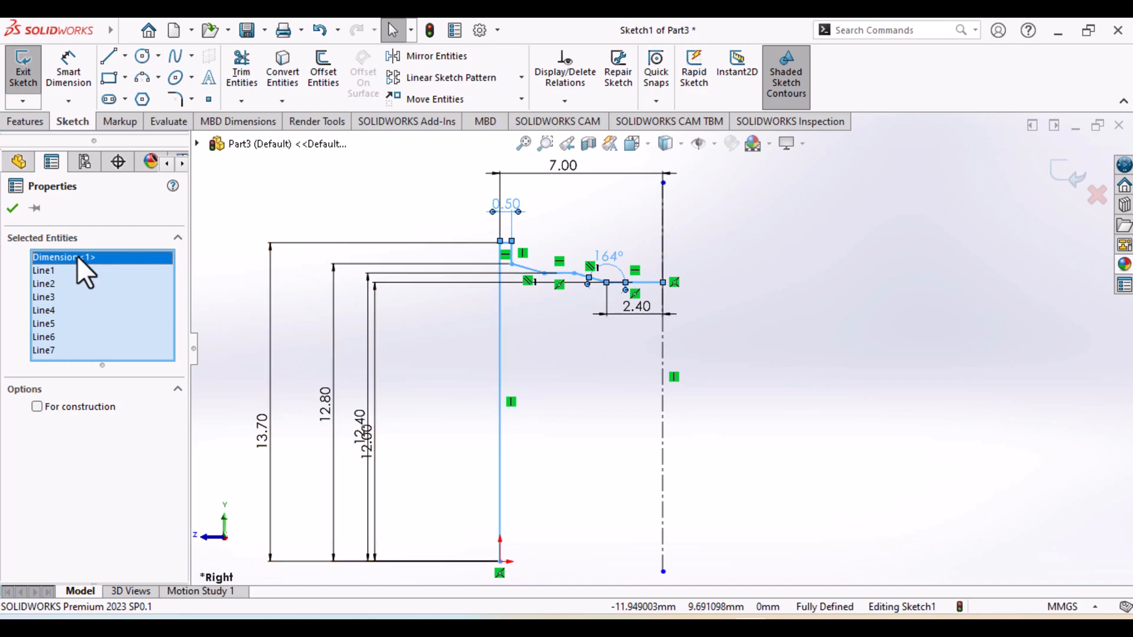
right_click(76, 256)
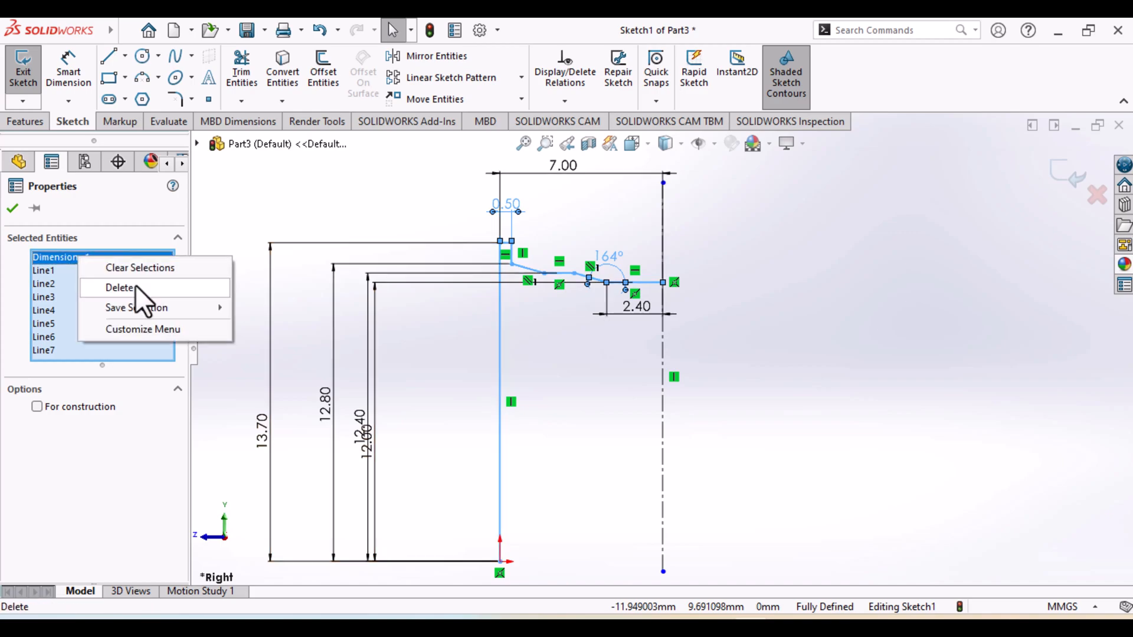
left_click(137, 270)
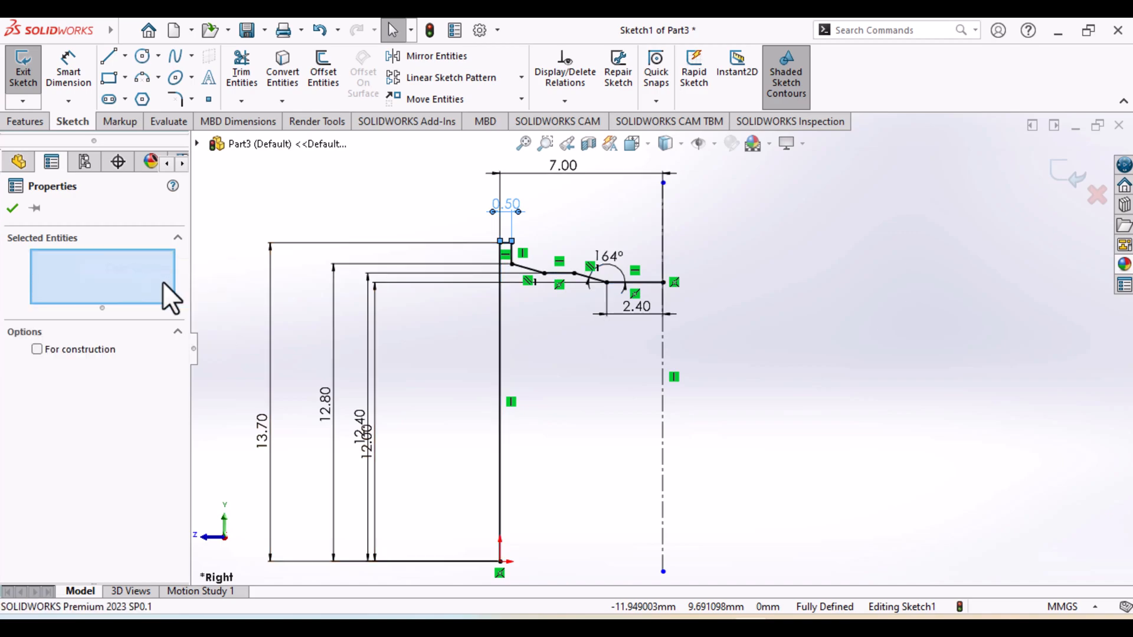
Select all seven solid lines of the half-profile, from the long vertical line to the lip's short top line
left_click(499, 363)
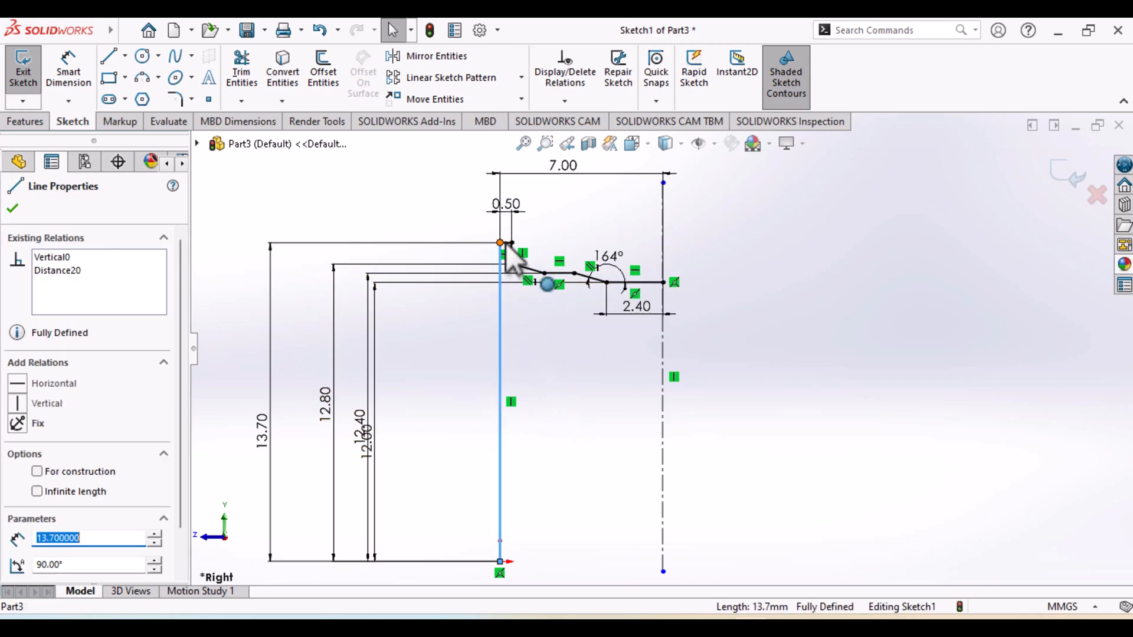
left_click(632, 283)
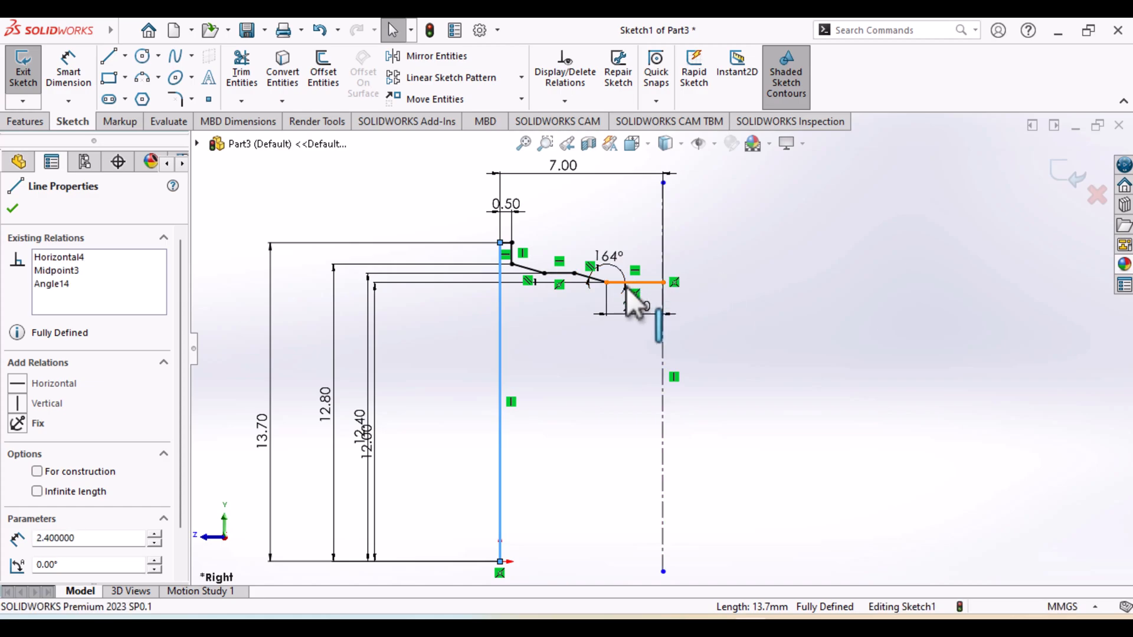
left_click(590, 277, "ctrl")
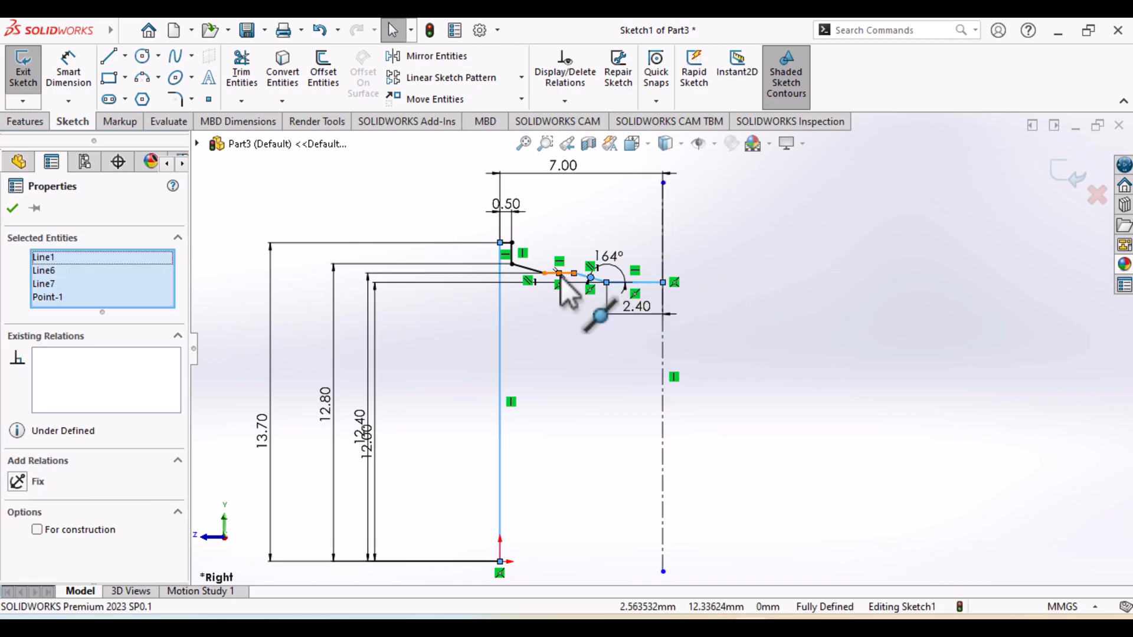
left_click(557, 274, "ctrl")
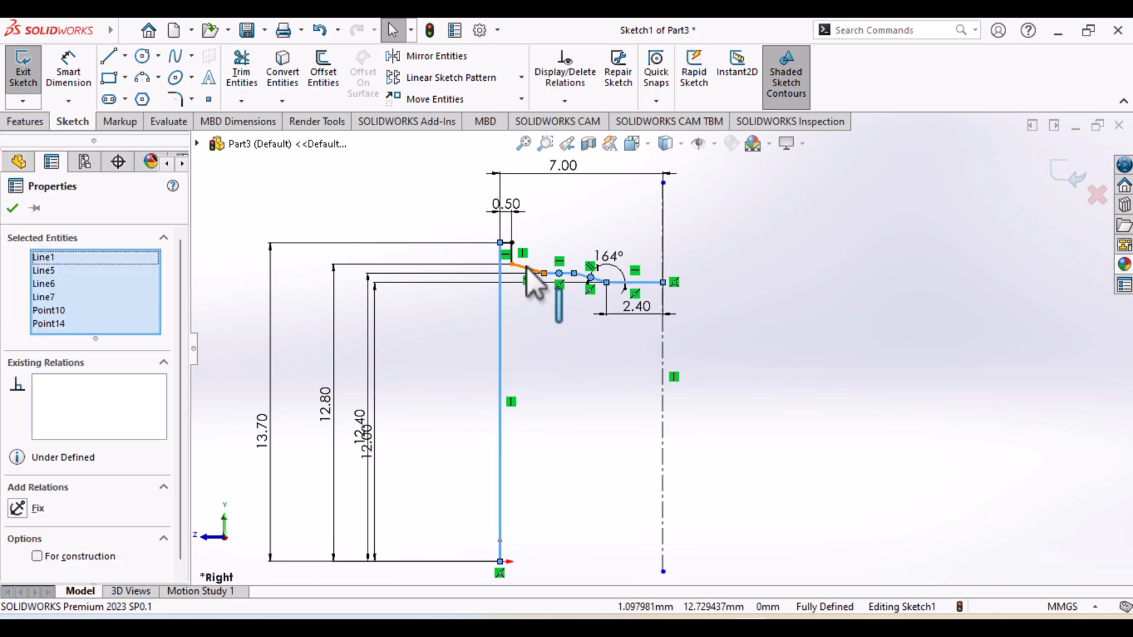
left_click(513, 260, "ctrl")
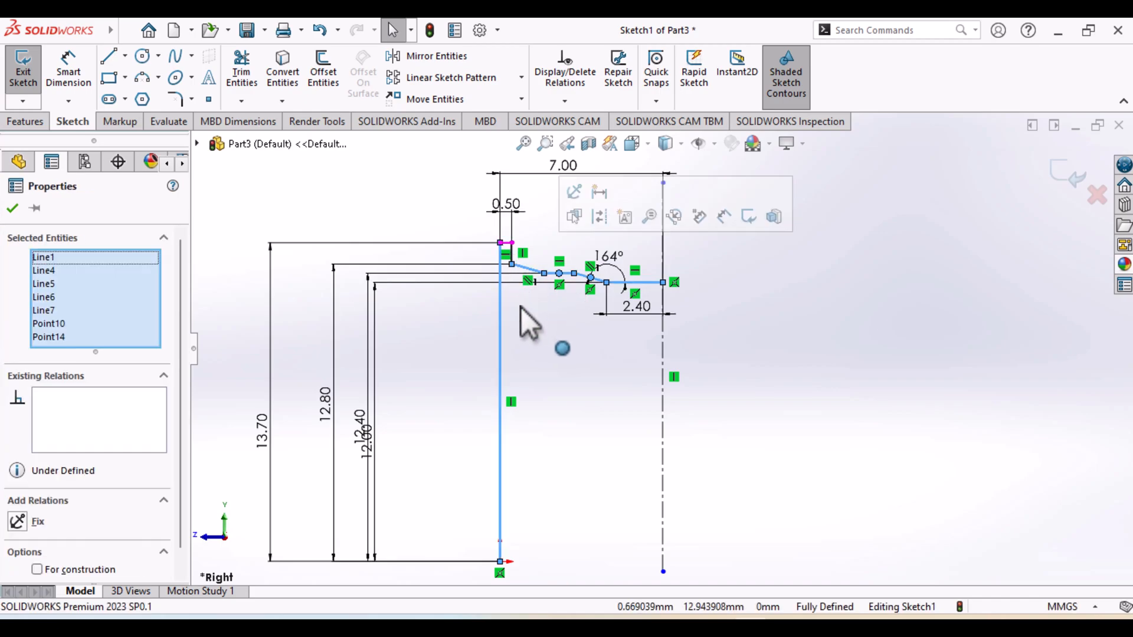
scroll(519, 293, "down", 3)
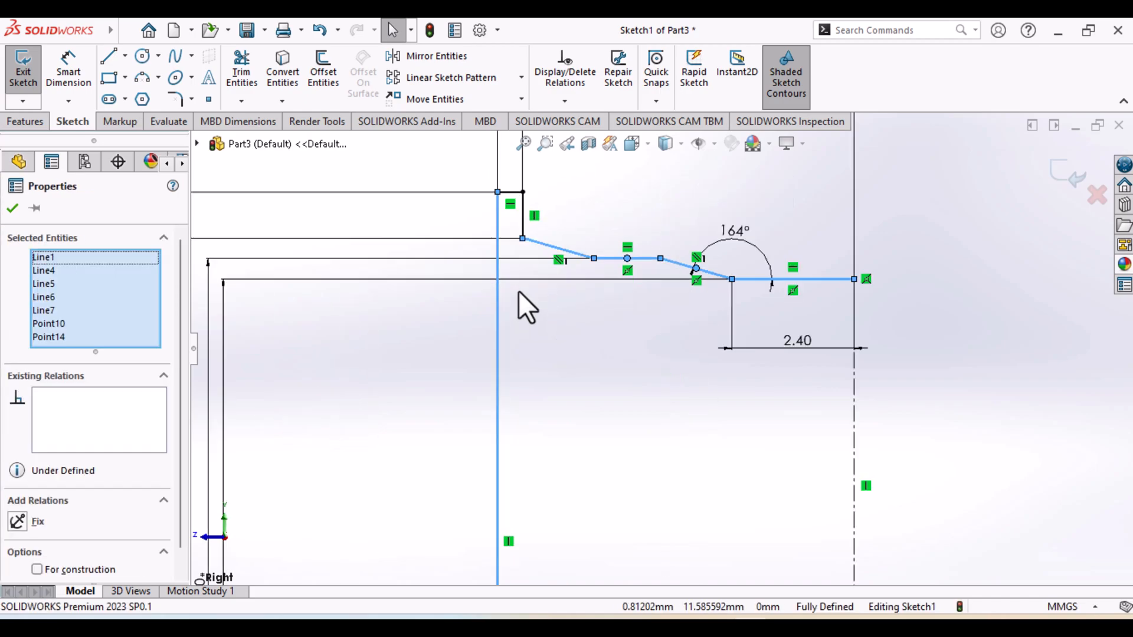
left_click(519, 204, "ctrl")
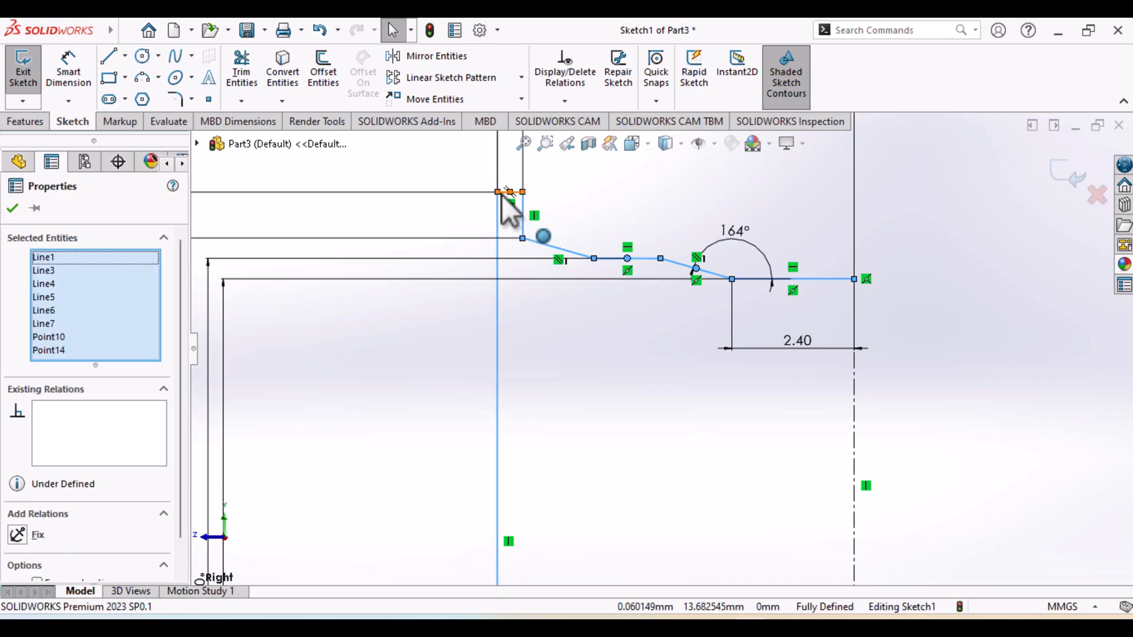
left_click(510, 192, "ctrl")
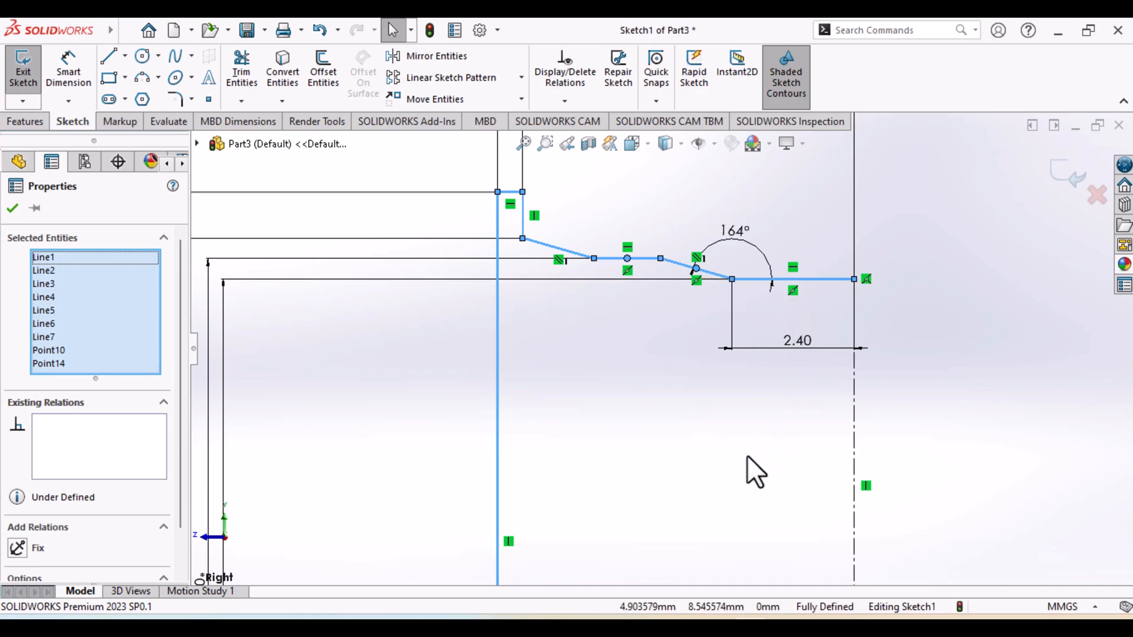
Remove the two midpoints, Point14 and Point10, from the selection so that it holds only the profile lines
left_click(62, 363)
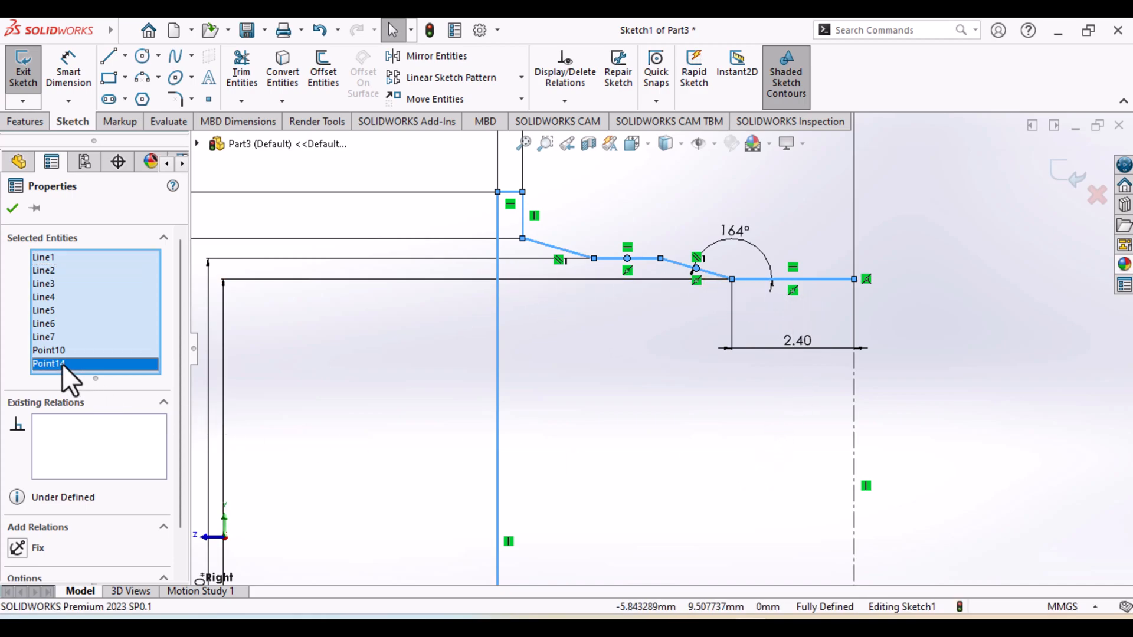
right_click(61, 363)
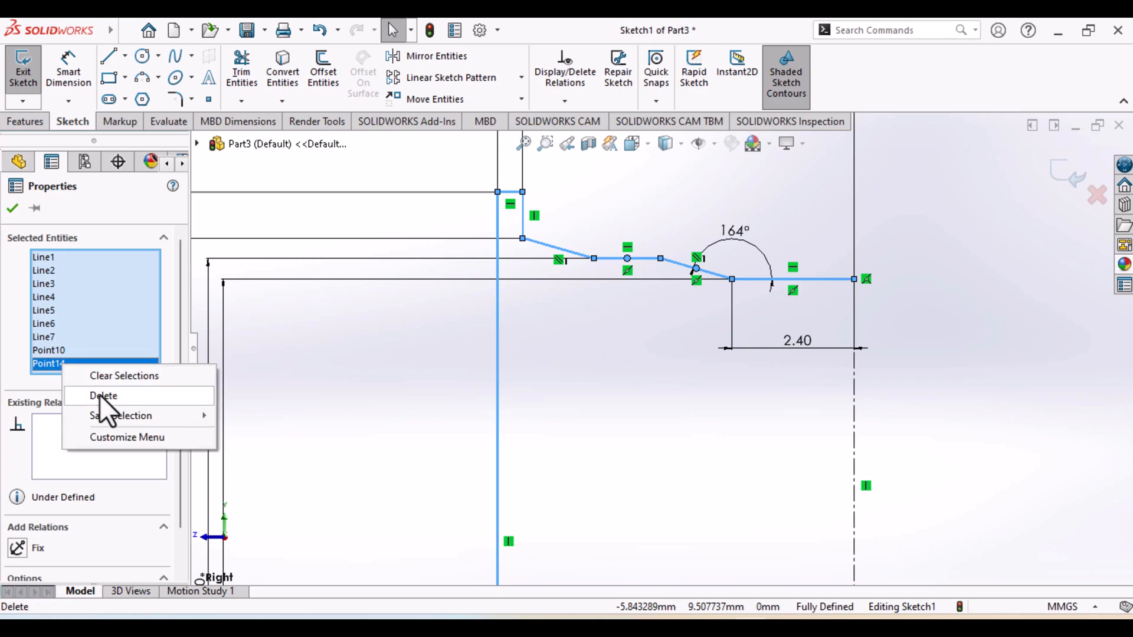
left_click(101, 395)
left_click(63, 353)
right_click(63, 352)
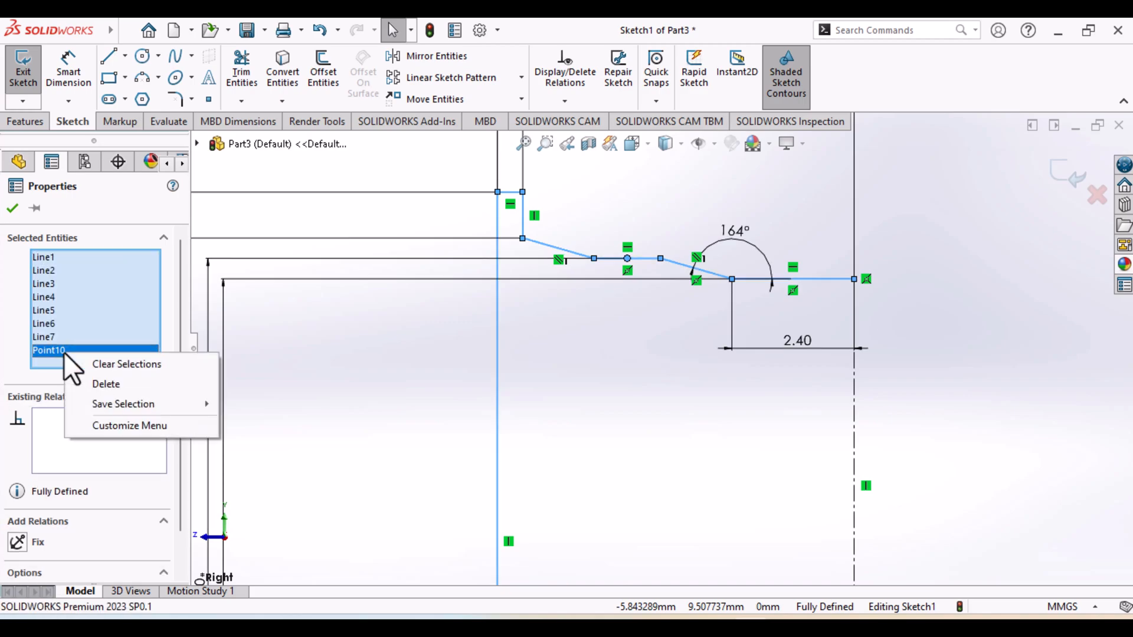
left_click(98, 382)
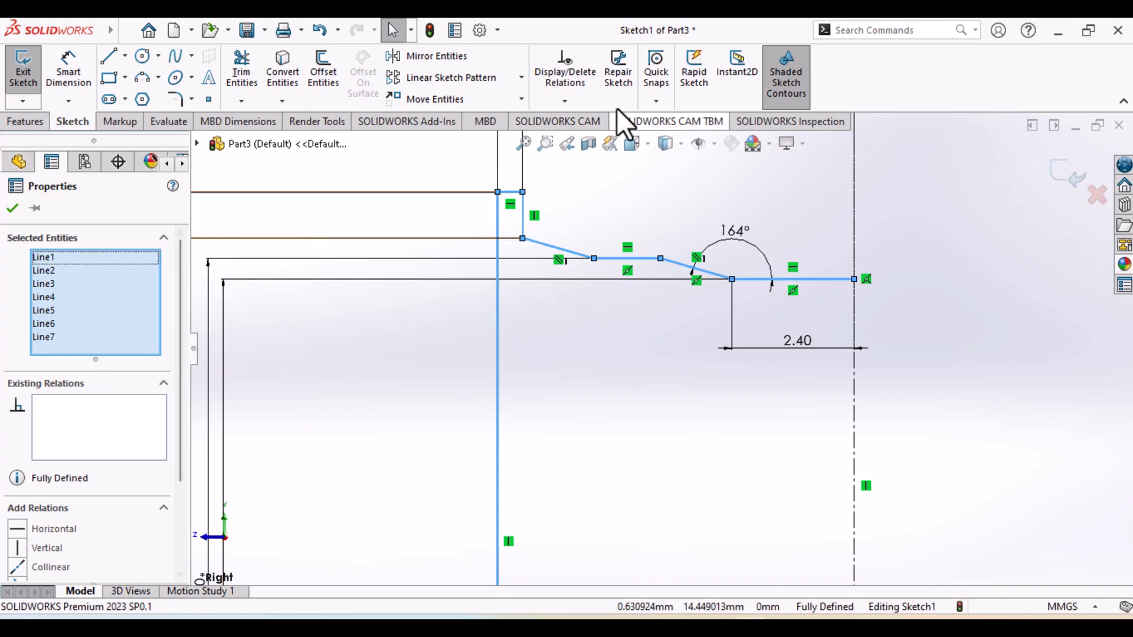
Mirror the seven half-profile lines about the vertical centerline, keeping the originals
left_click(424, 58)
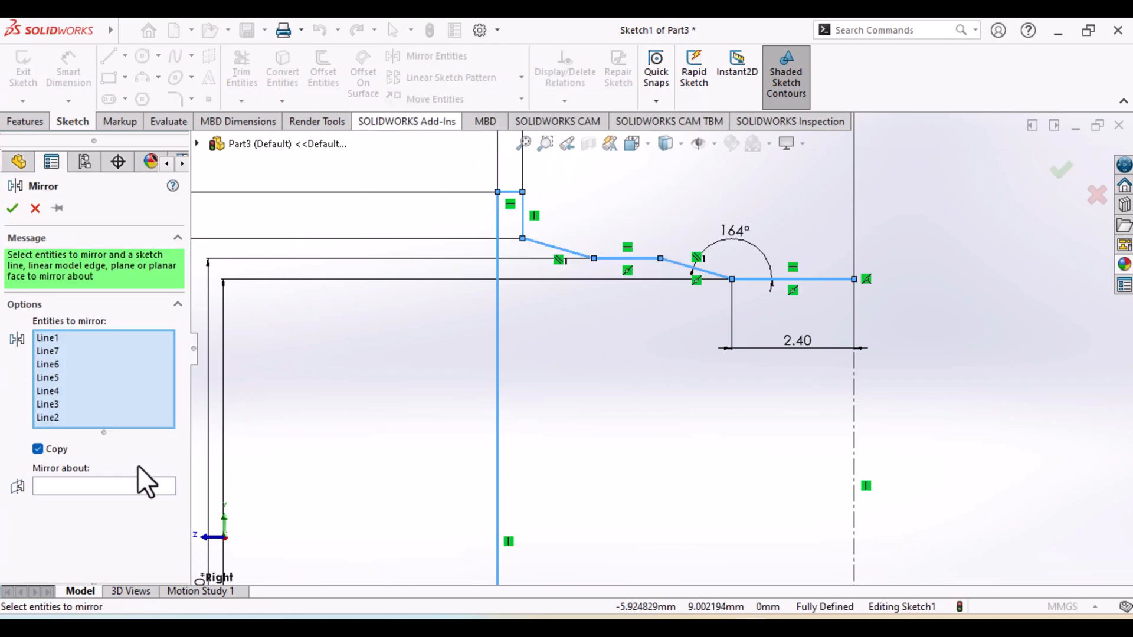
left_click(853, 412)
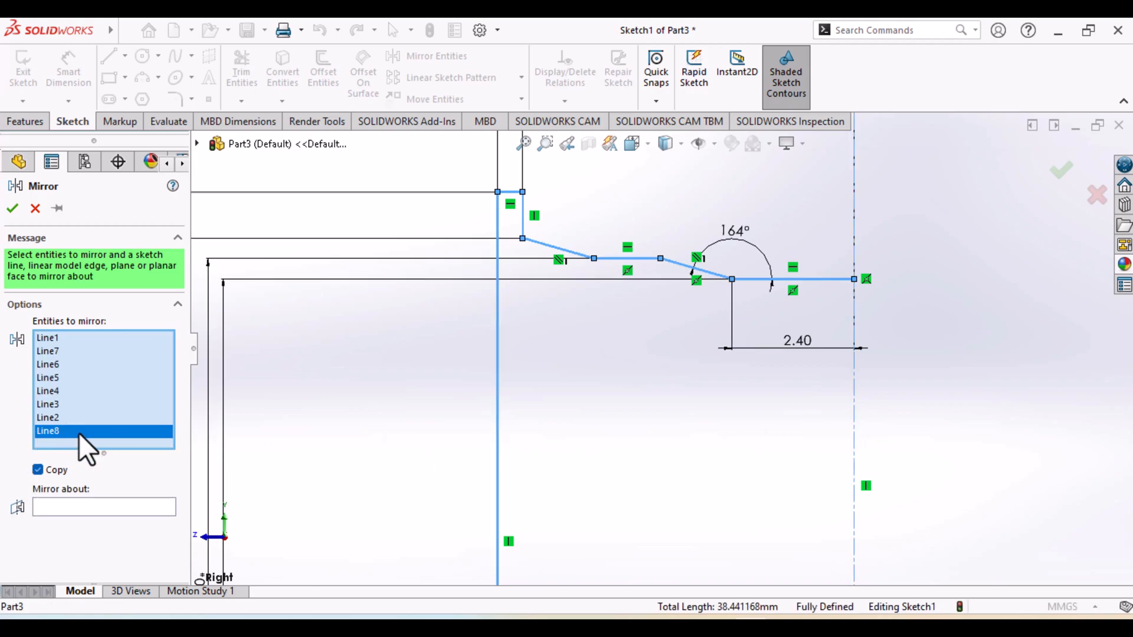
left_click(855, 431)
left_click(139, 496)
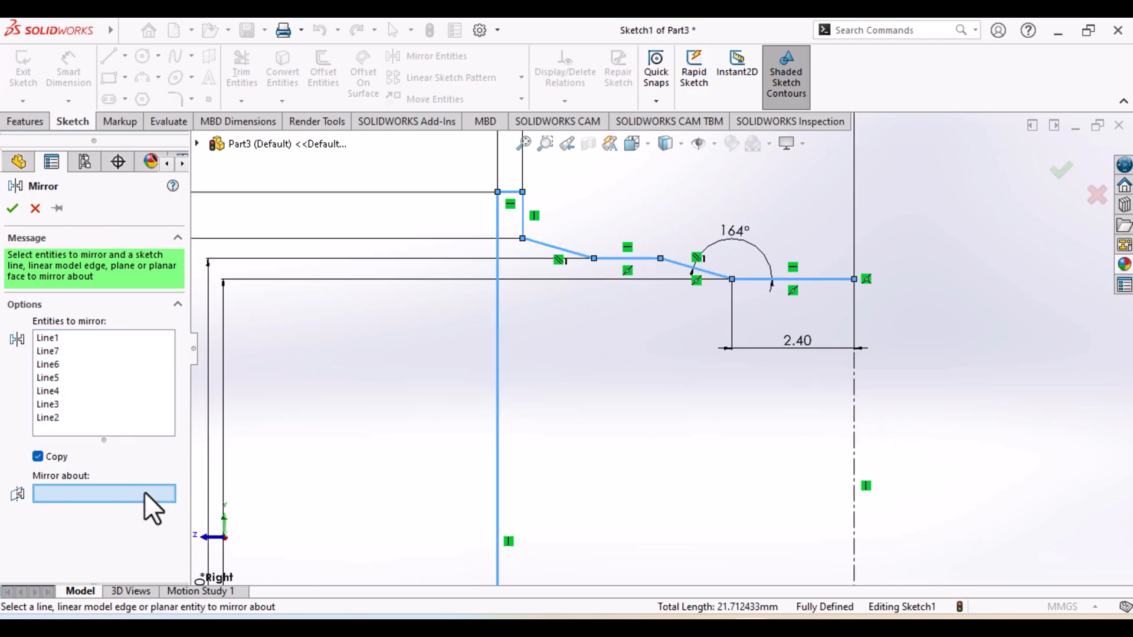
left_click(856, 425)
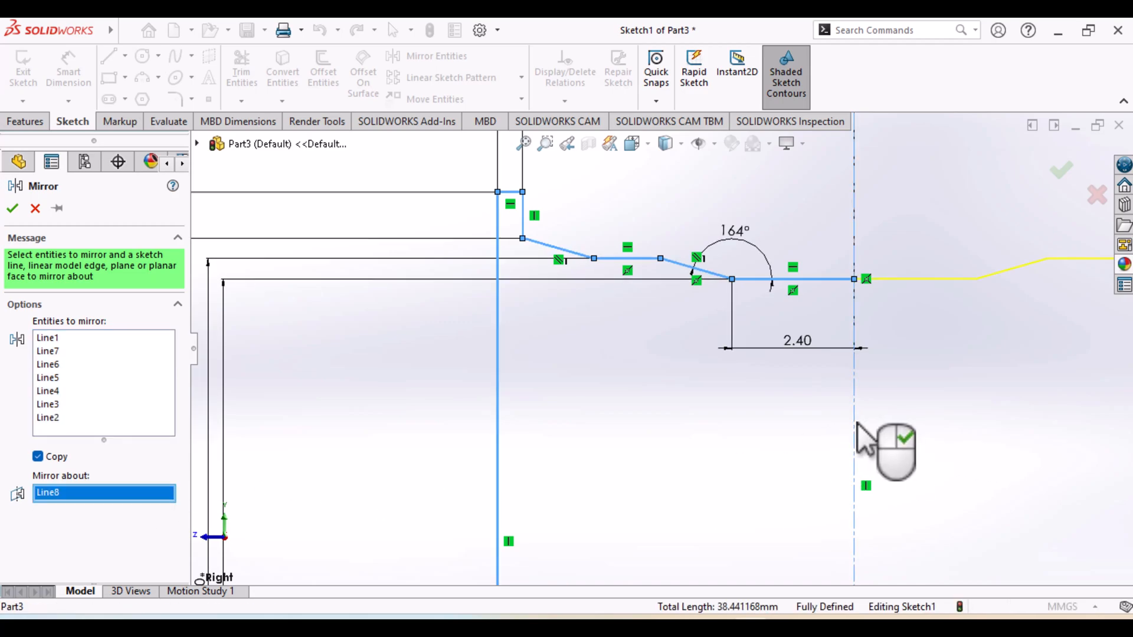
scroll(752, 391, "up", 4)
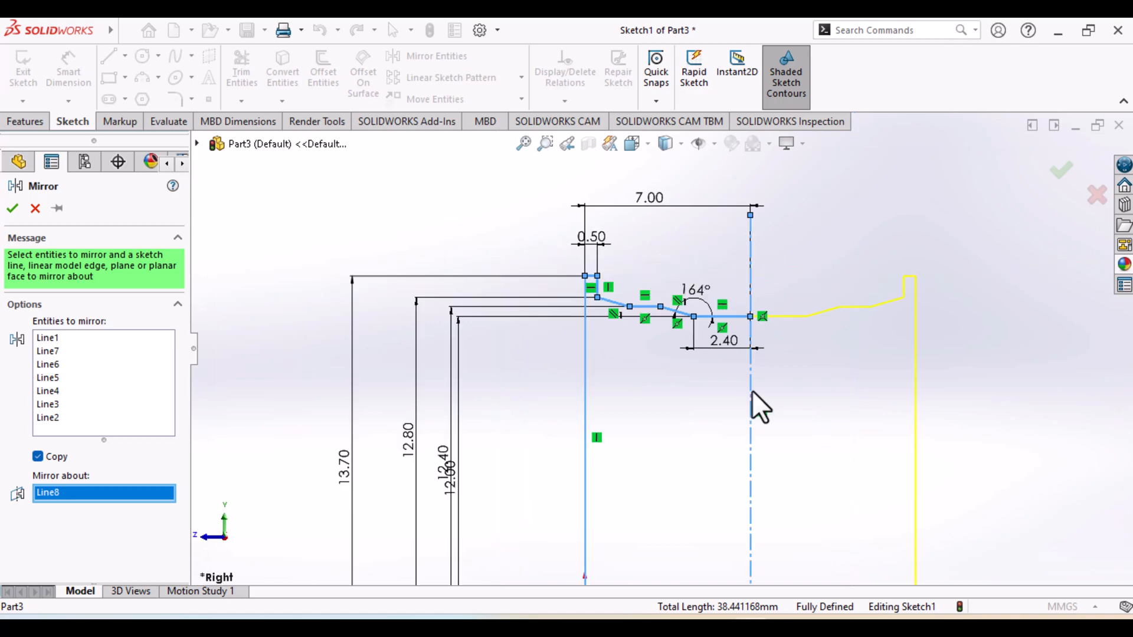
scroll(649, 392, "up", 2)
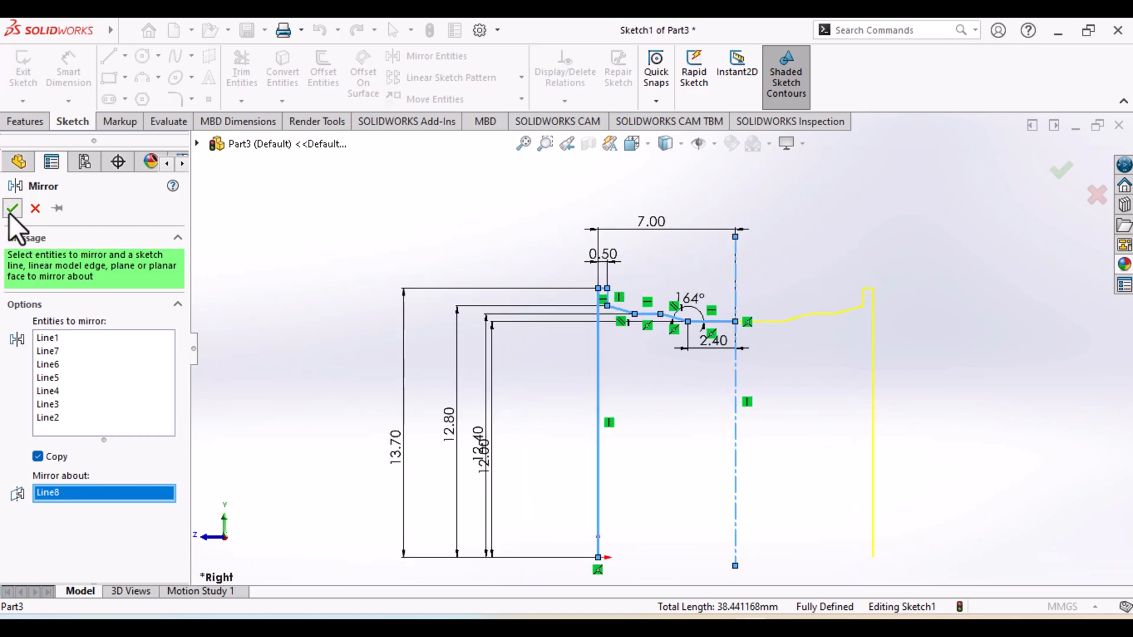
key("Return")
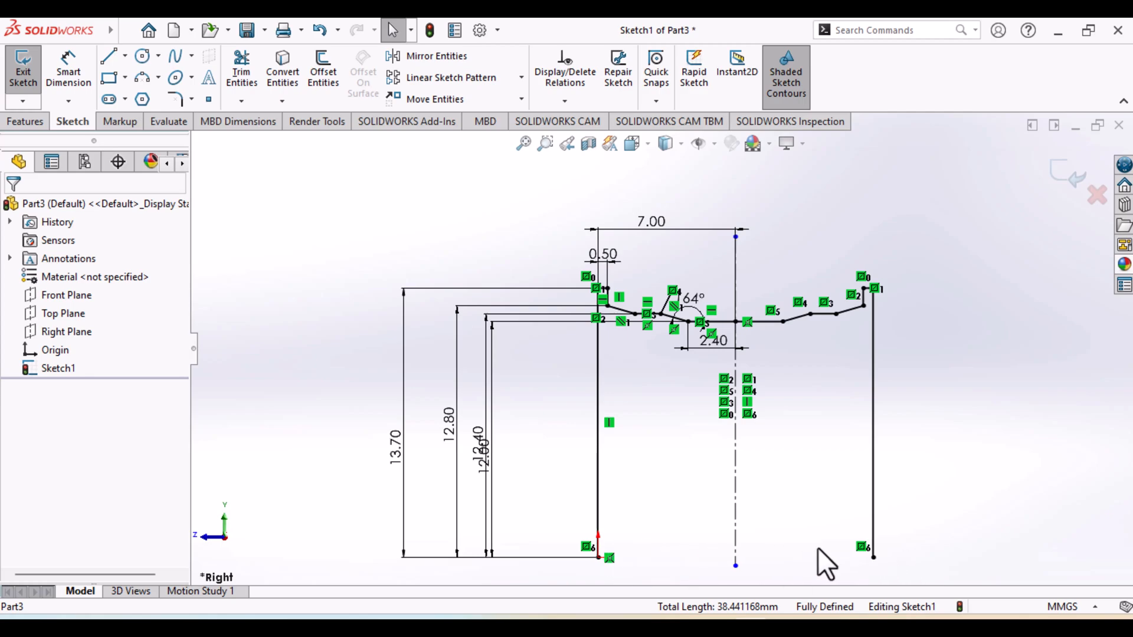
Close the profile with a horizontal line from the origin to the lower end of the mirrored vertical line
left_click(108, 56)
left_click(599, 558)
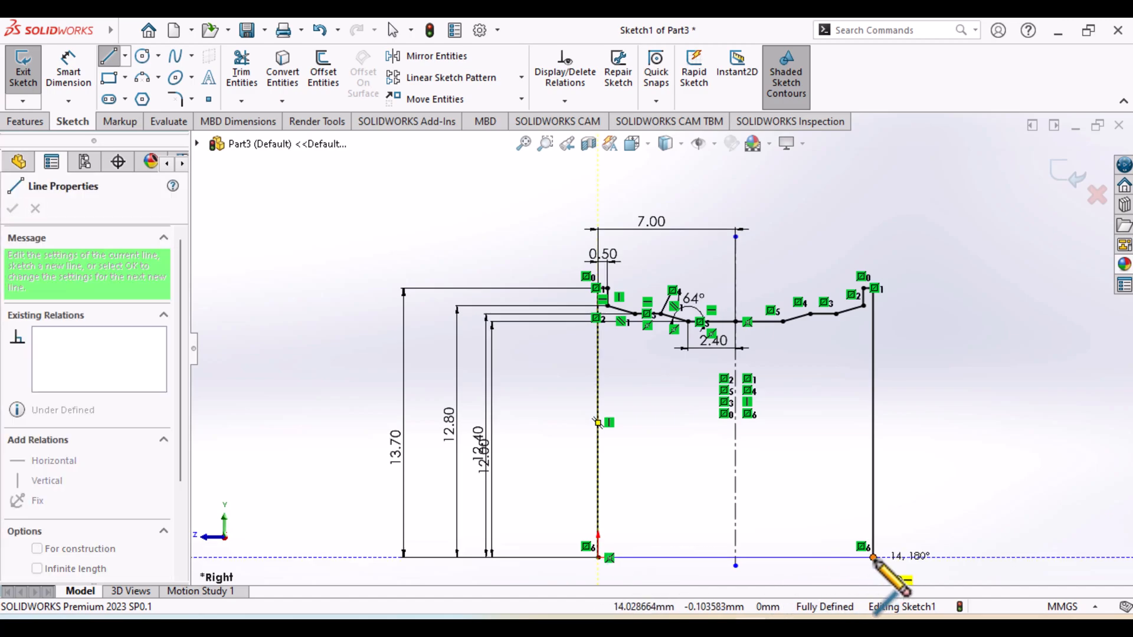
left_click(873, 557)
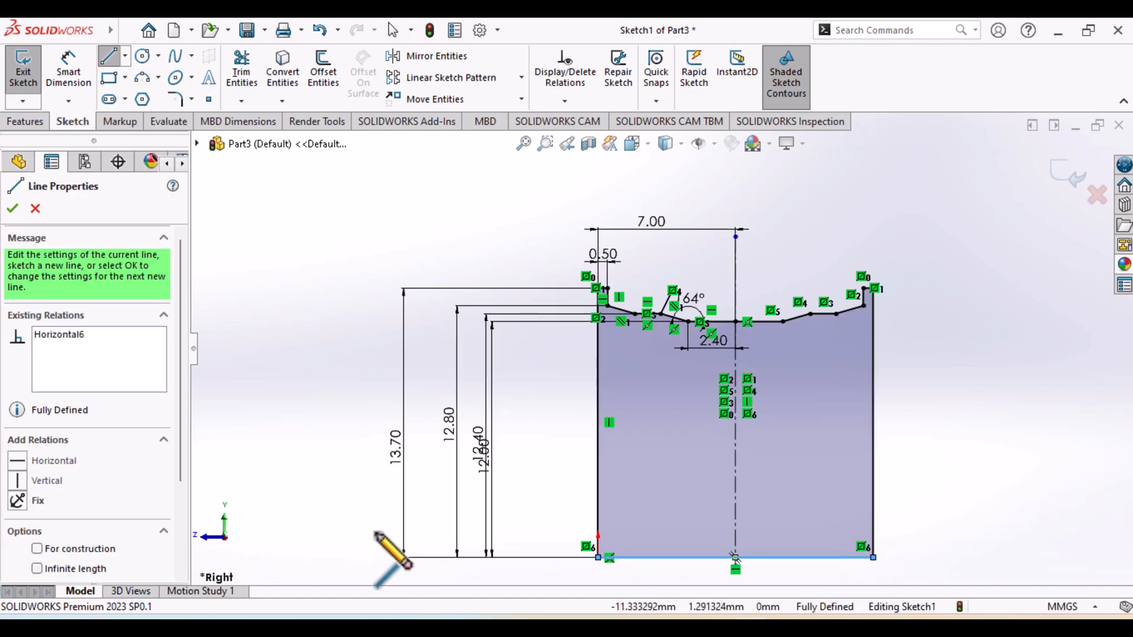
left_click(10, 211)
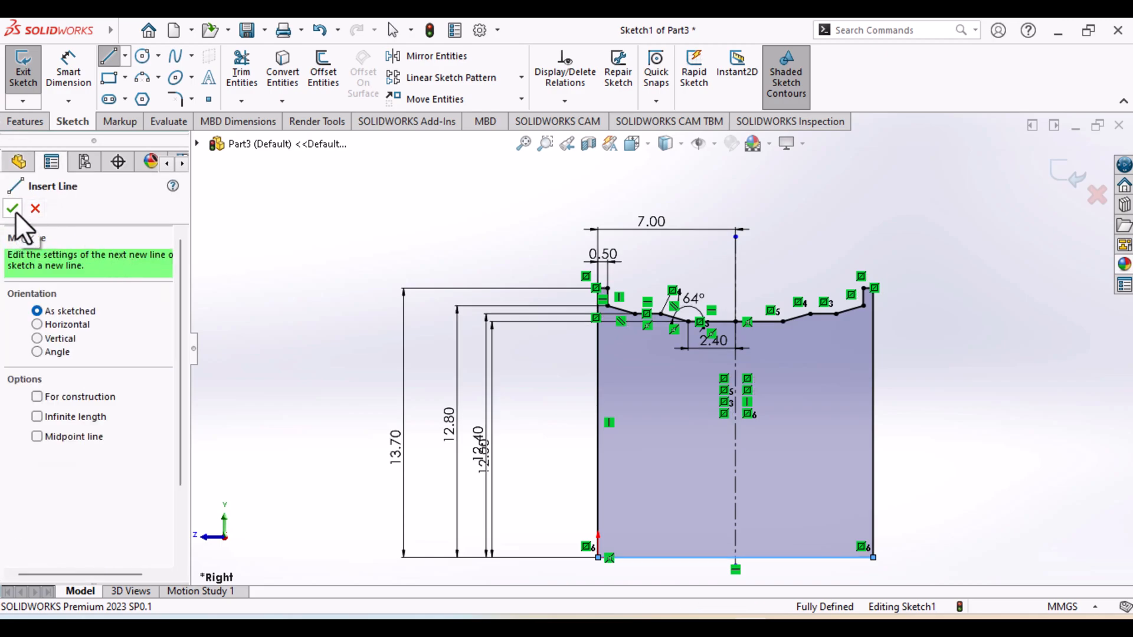
left_click(13, 209)
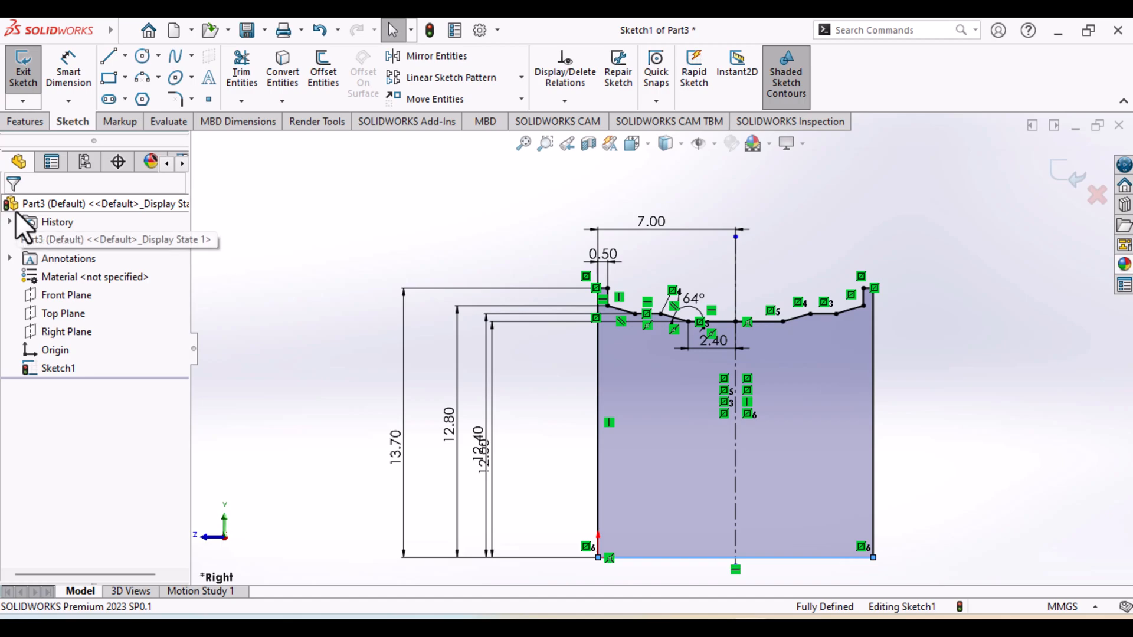
Finish the sketch and revolve the closed profile 360 degrees about its horizontal base line
left_click(21, 81)
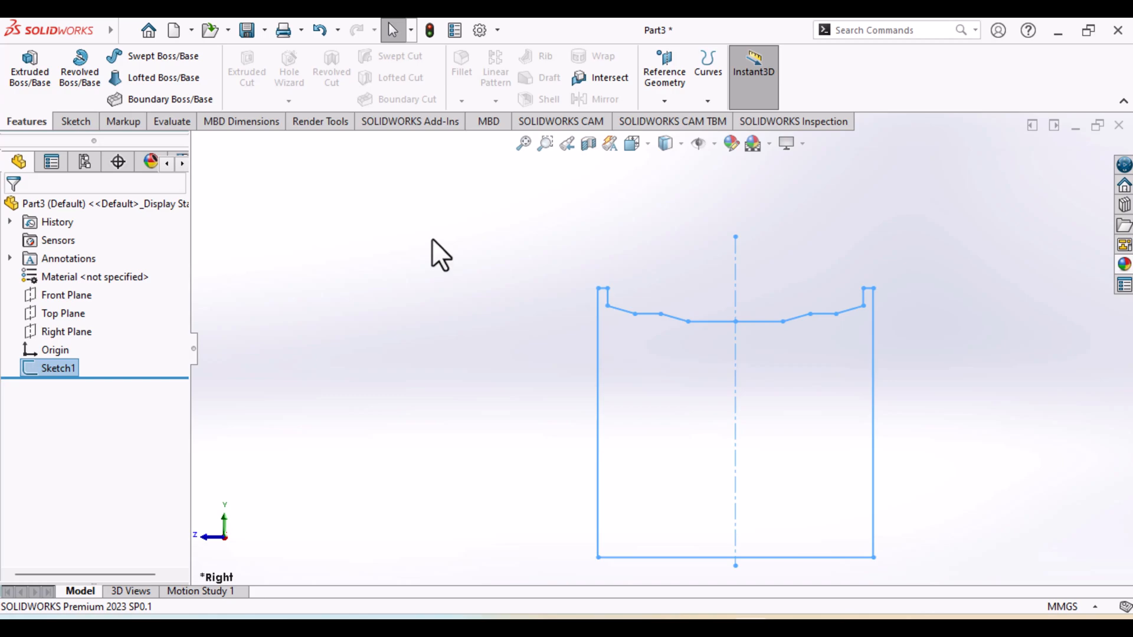
left_click(78, 78)
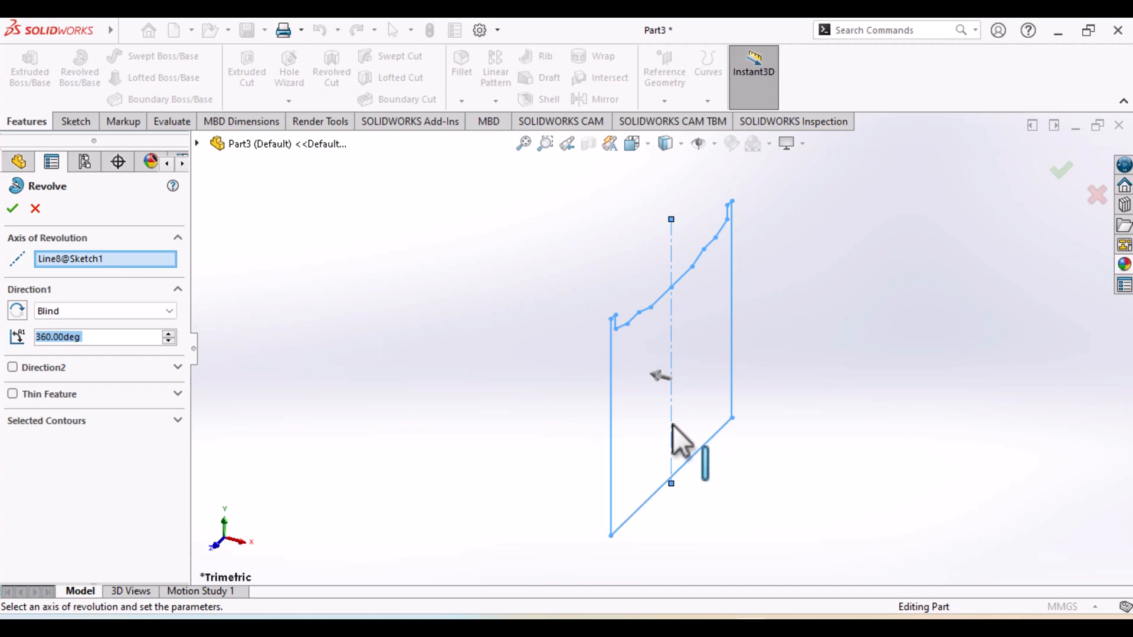
left_click(702, 448)
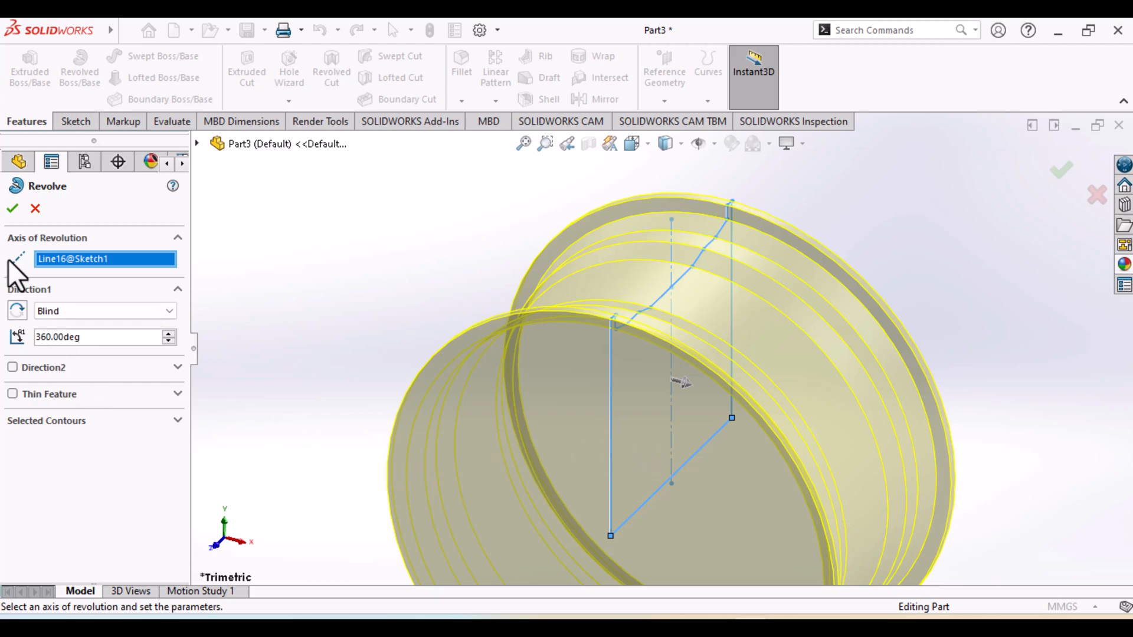
left_click(13, 210)
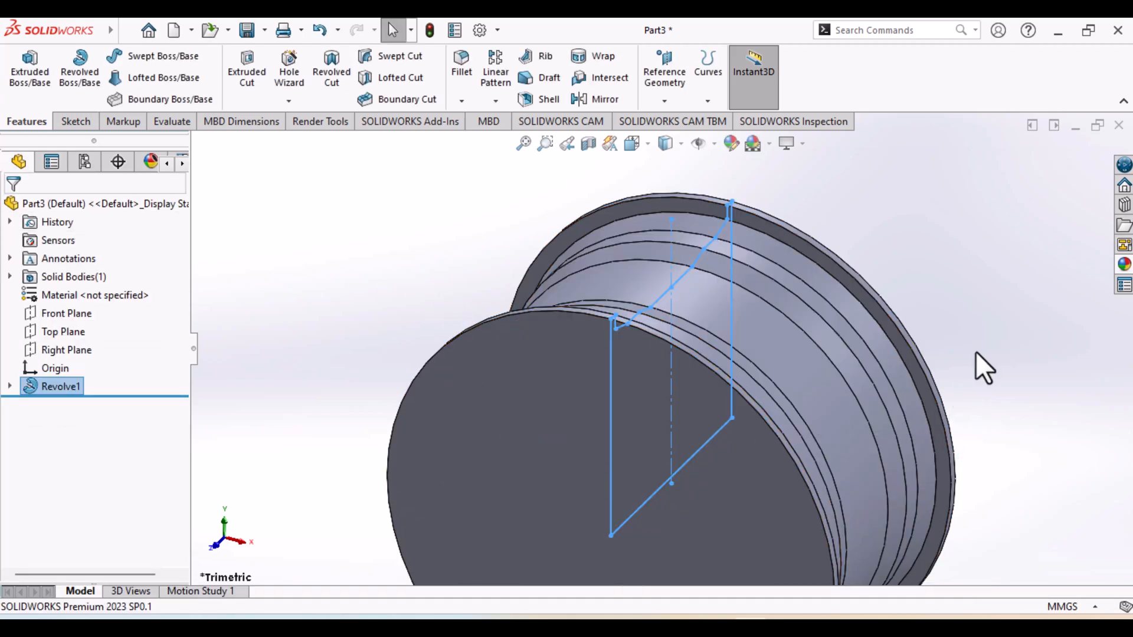
Examine the revolved rim body from several sides, including its outer groove and flat end faces
middle_click_drag(864, 407, 905, 435)
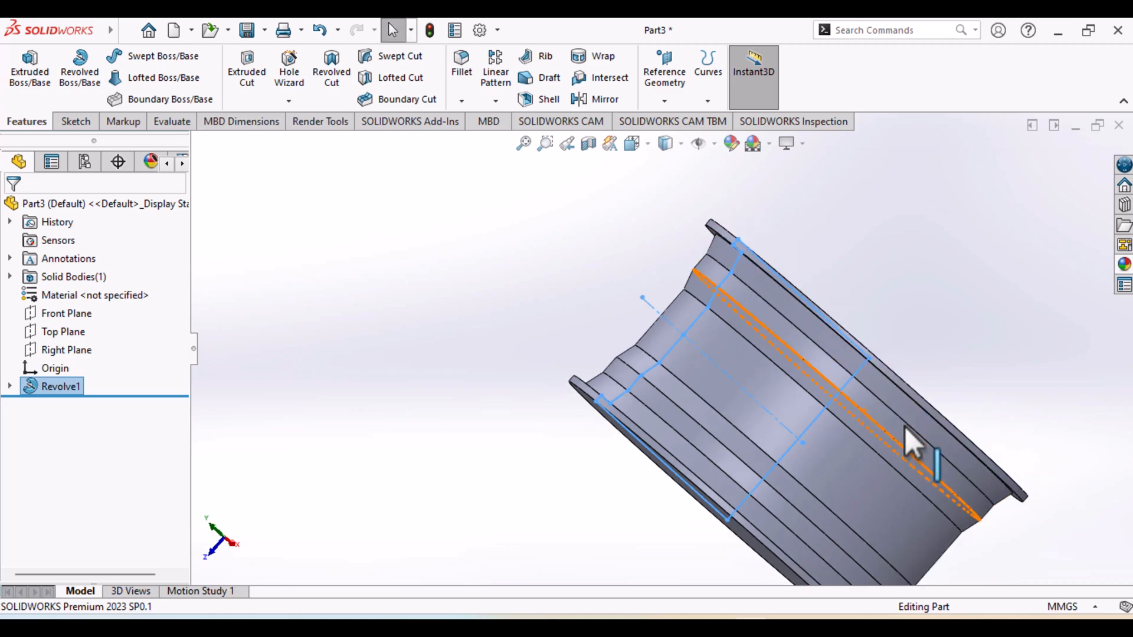
middle_click_drag(918, 536, 591, 390)
left_click_drag(391, 483, 426, 444)
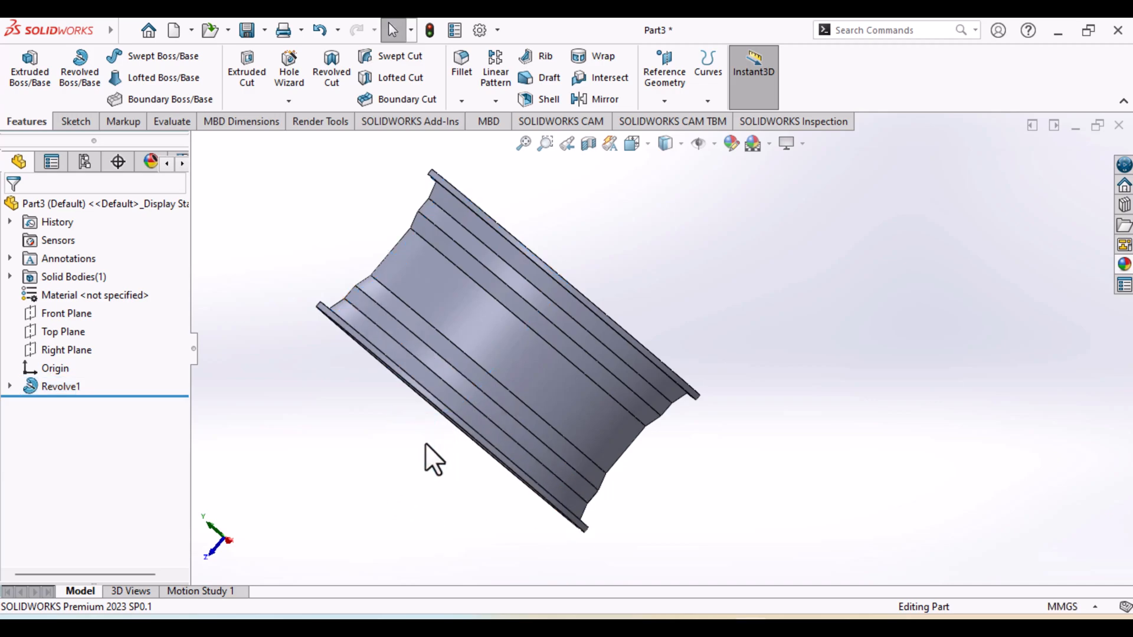
middle_click_drag(426, 443, 419, 338)
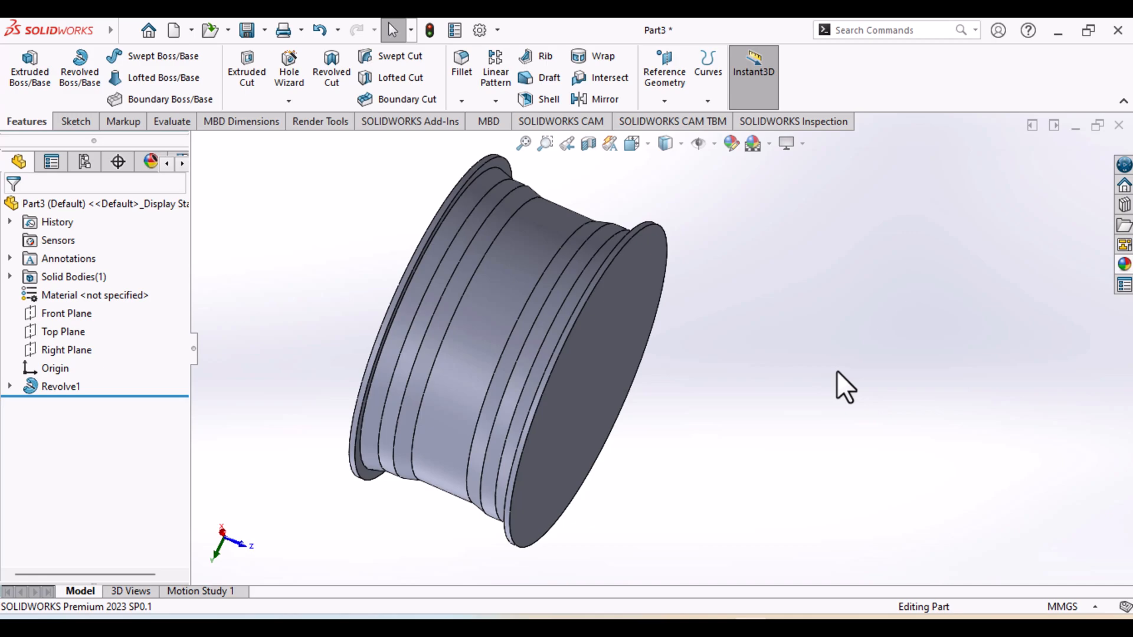
scroll(837, 370, "down", 6)
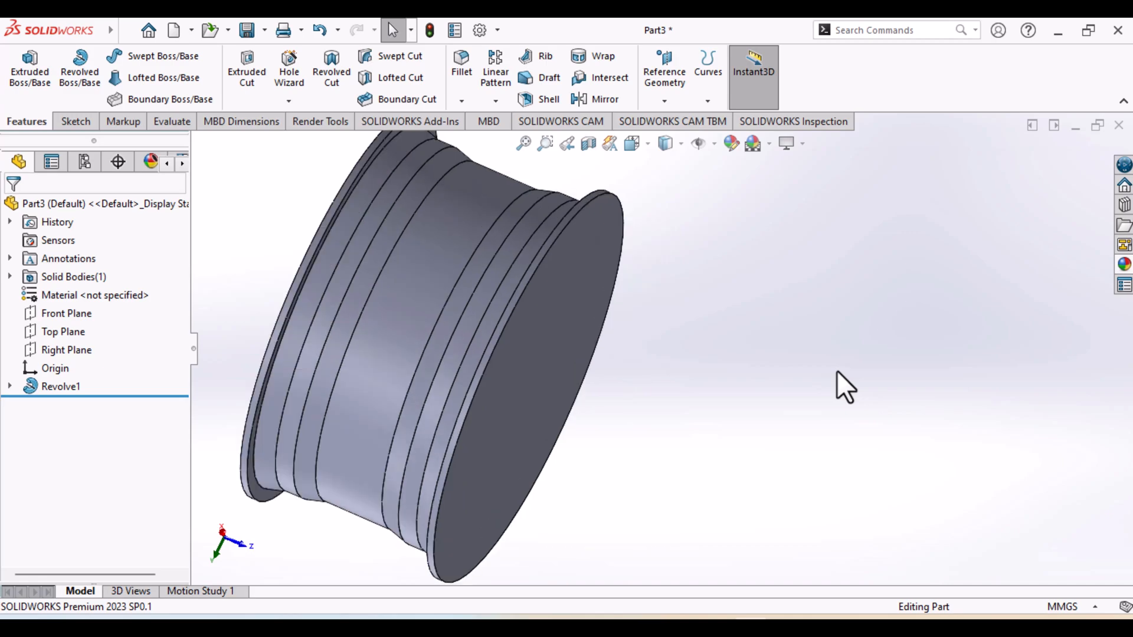
scroll(837, 371, "up", 8)
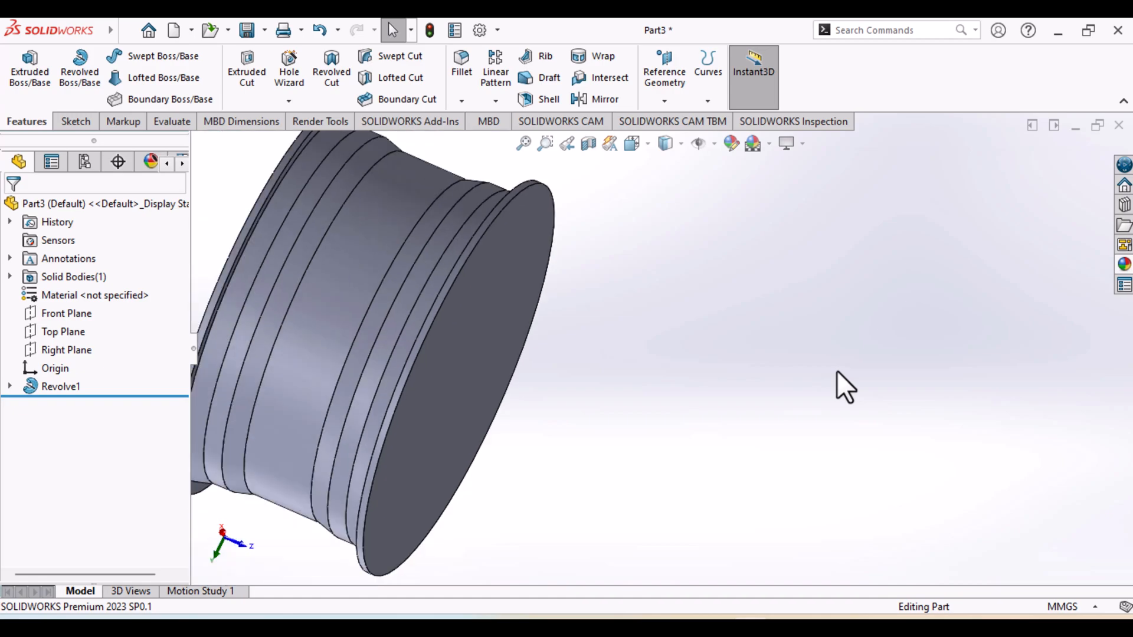
scroll(845, 388, "up", 2)
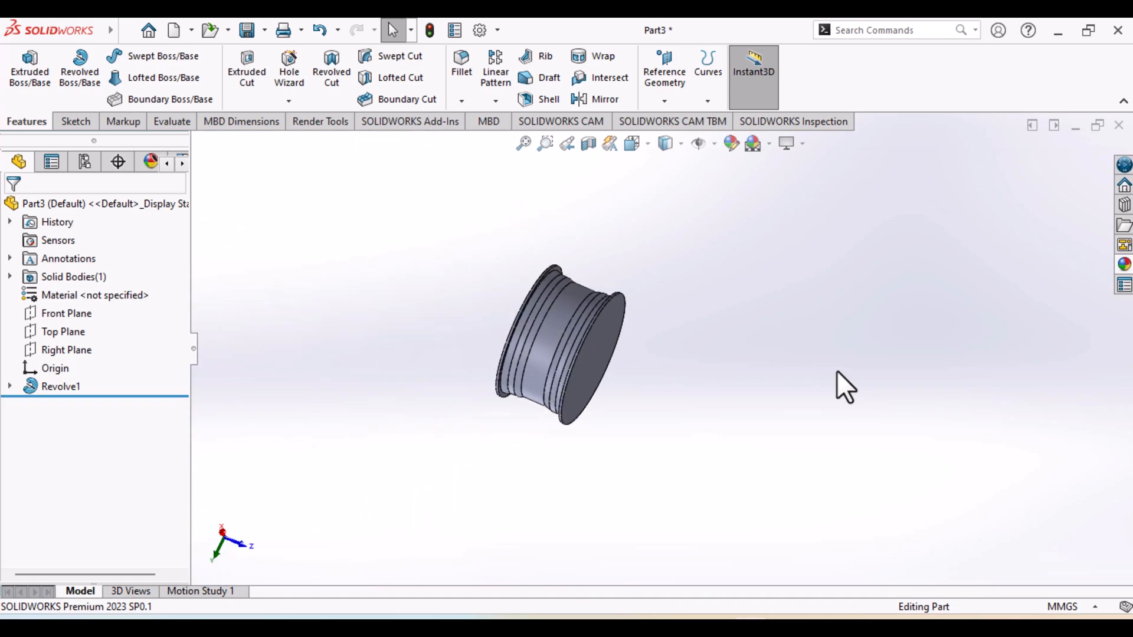
scroll(836, 372, "up", 1)
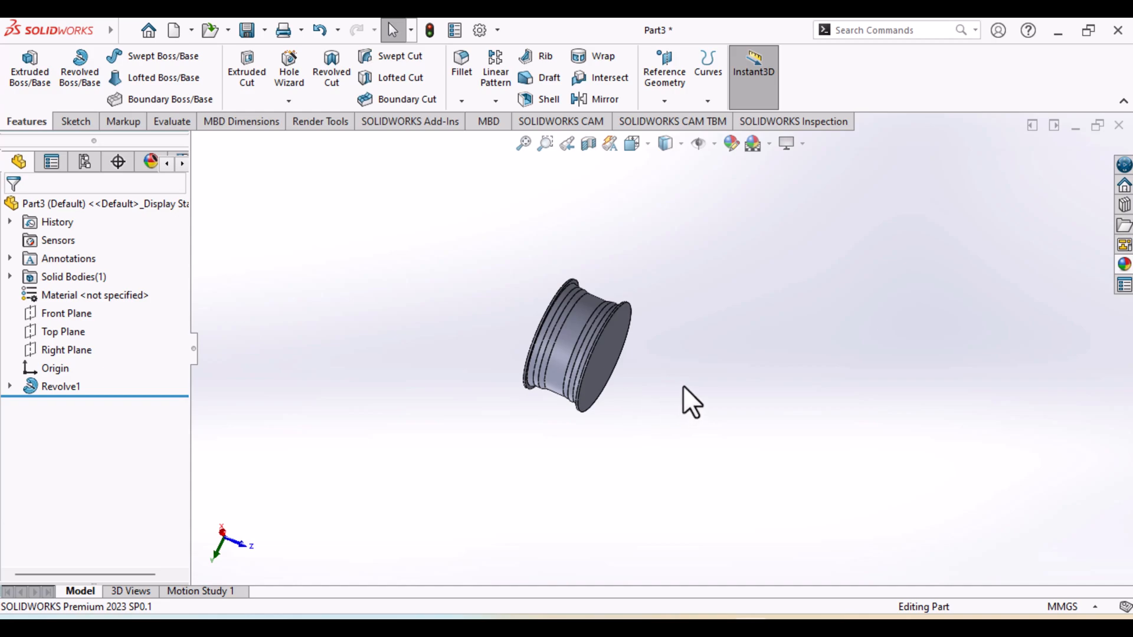
middle_click_drag(683, 386, 605, 340)
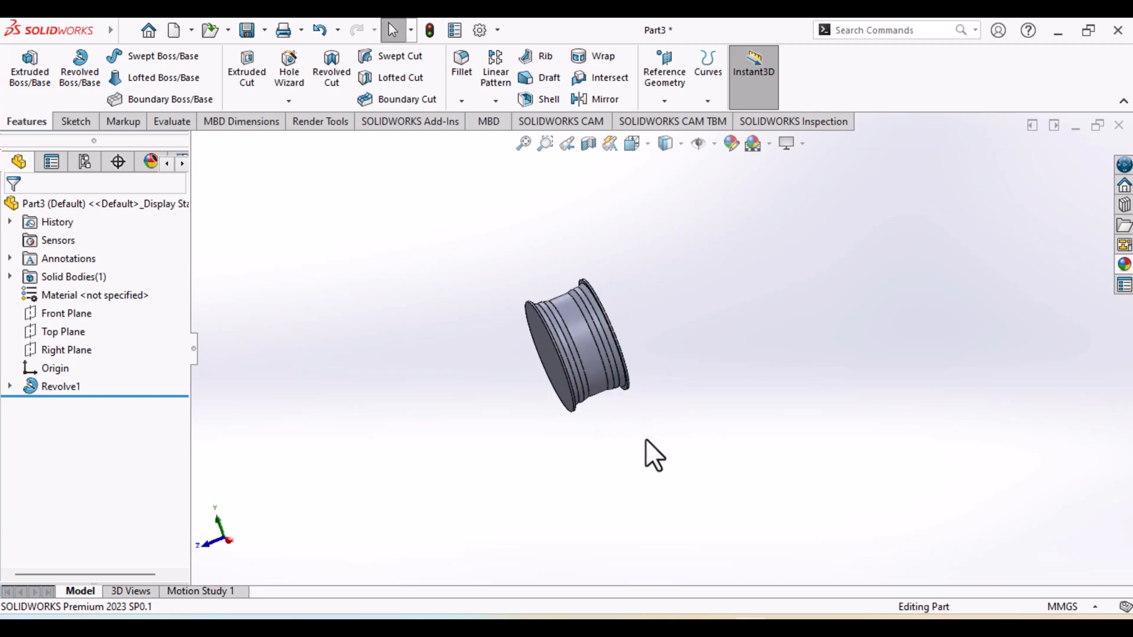
middle_click_drag(645, 438, 582, 435, "ctrl")
scroll(536, 435, "down", 5)
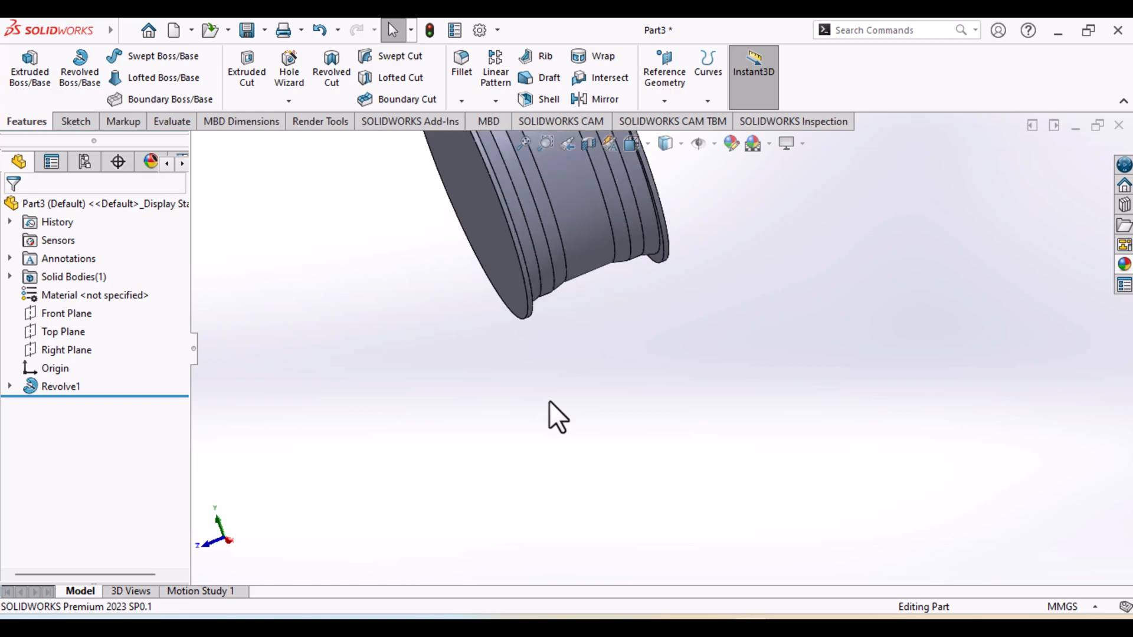
middle_click_drag(597, 358, 505, 472)
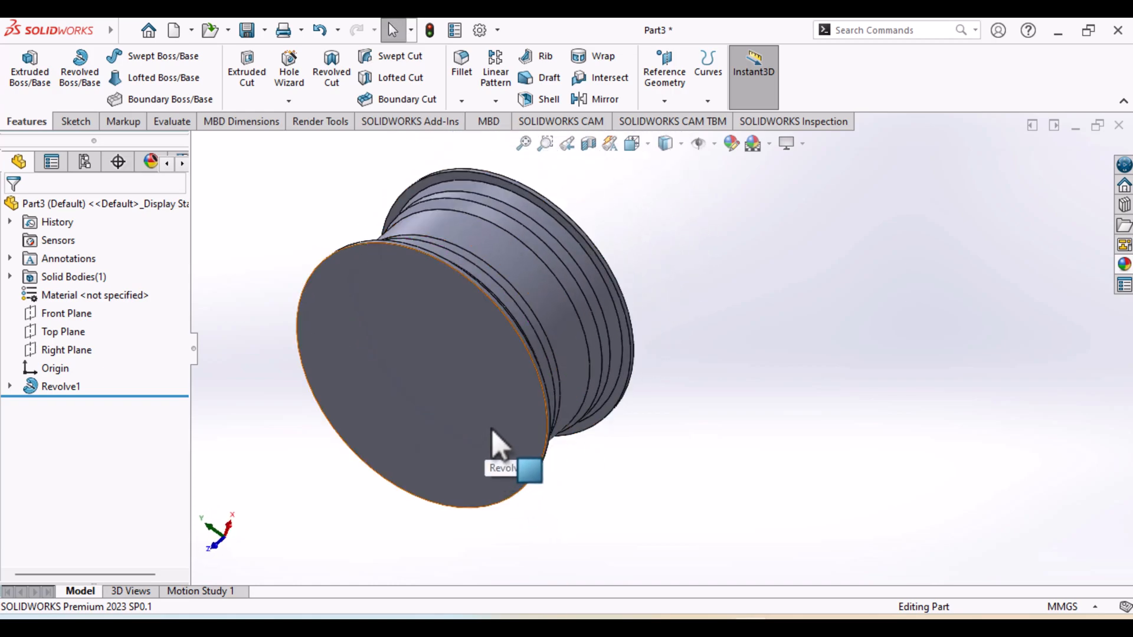
Shell the revolved body to a 1 mm wall thickness, removing both flat circular end faces
left_click(541, 102)
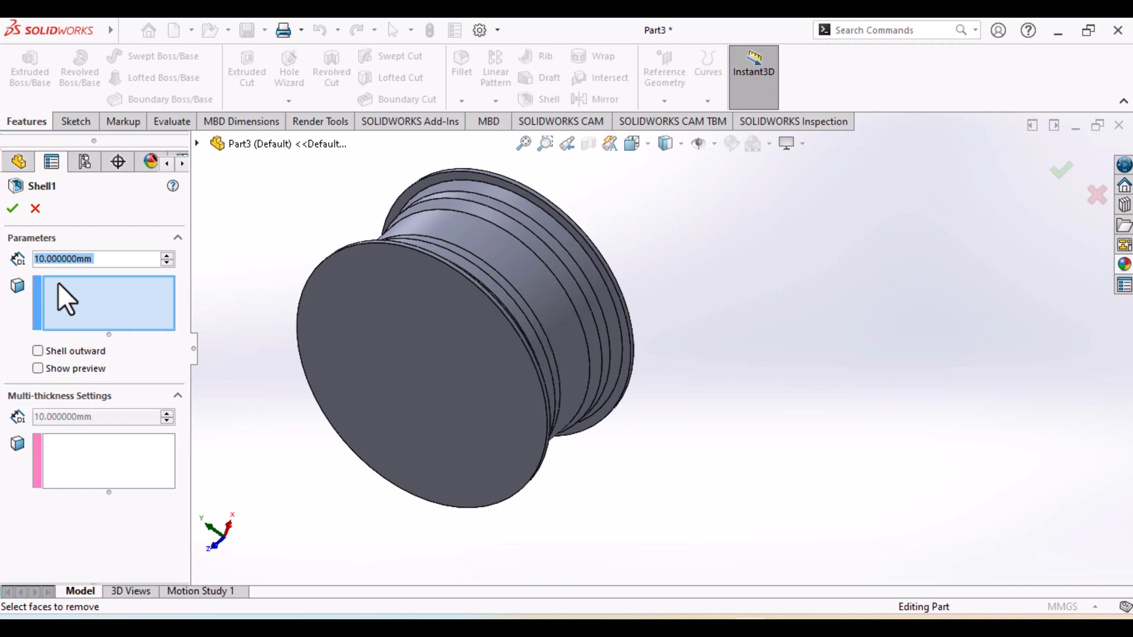
key("BackSpace")
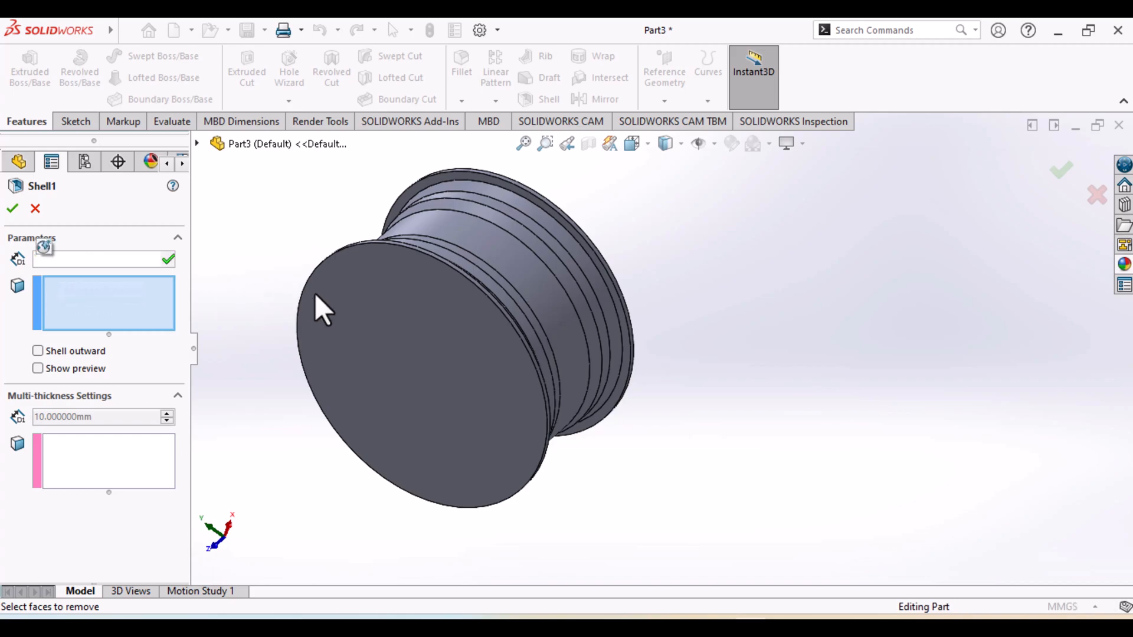
left_click(427, 319)
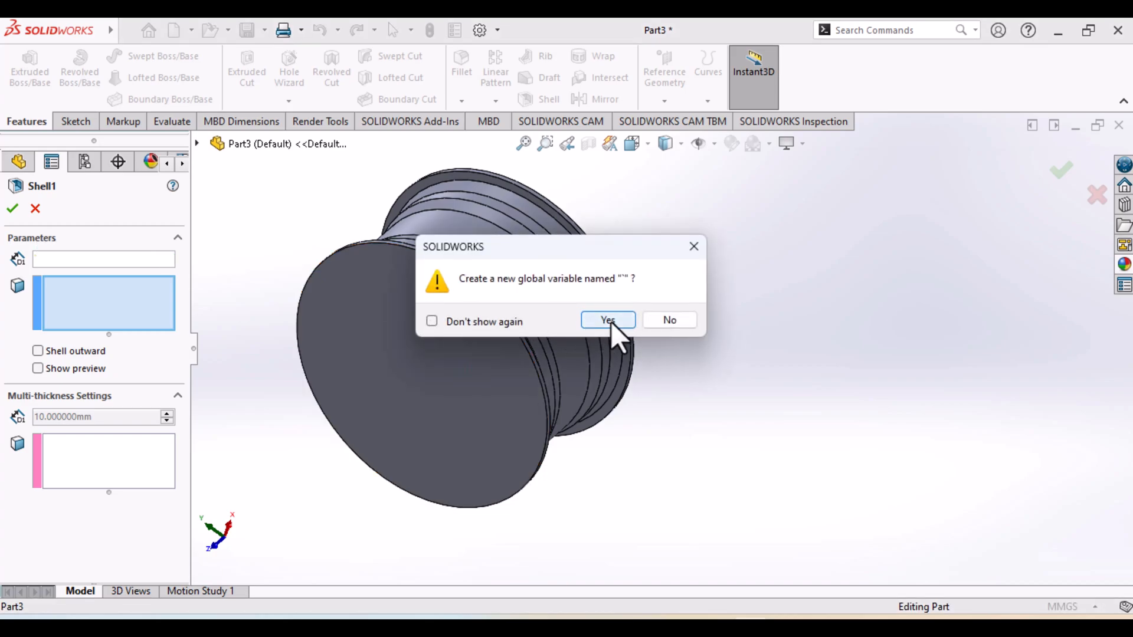
left_click(668, 321)
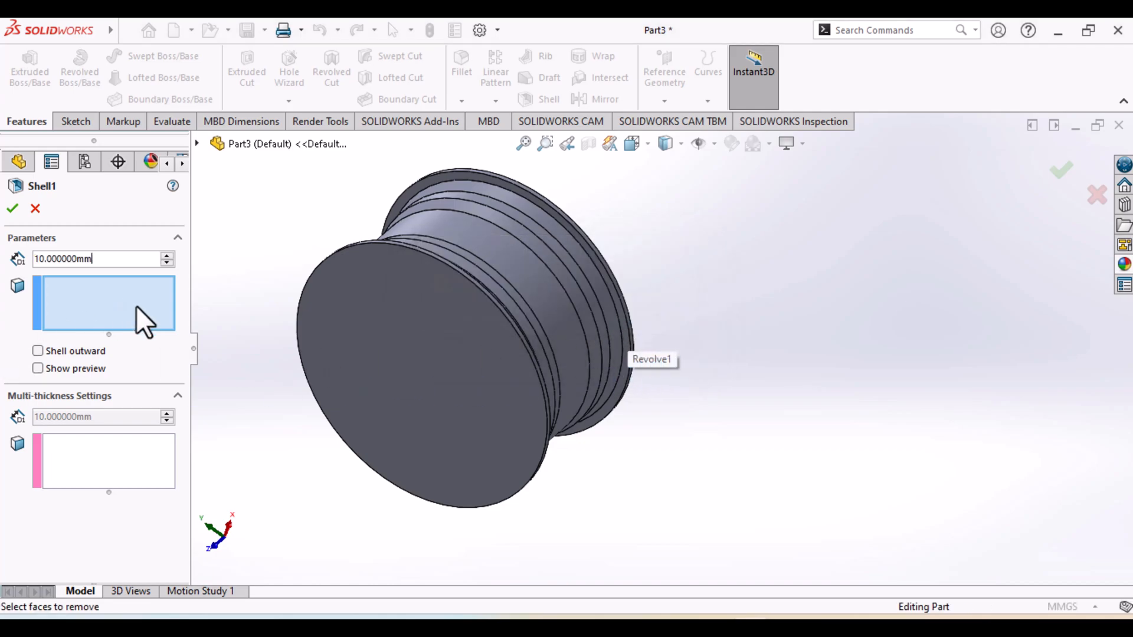
left_click(407, 357)
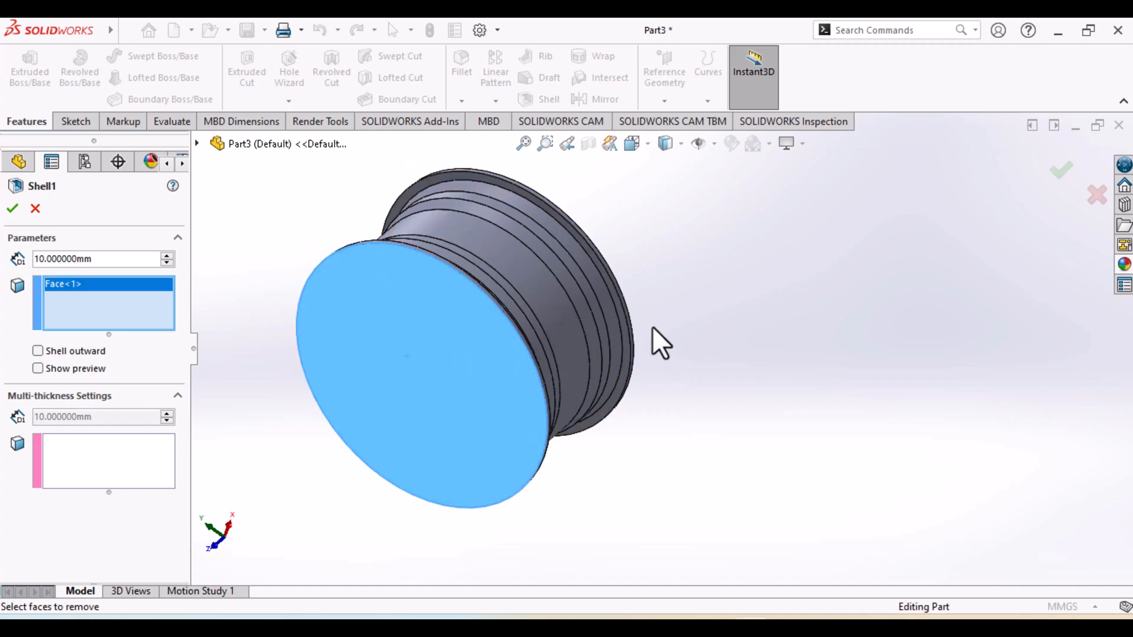
middle_click_drag(643, 343, 551, 354)
left_click(551, 352)
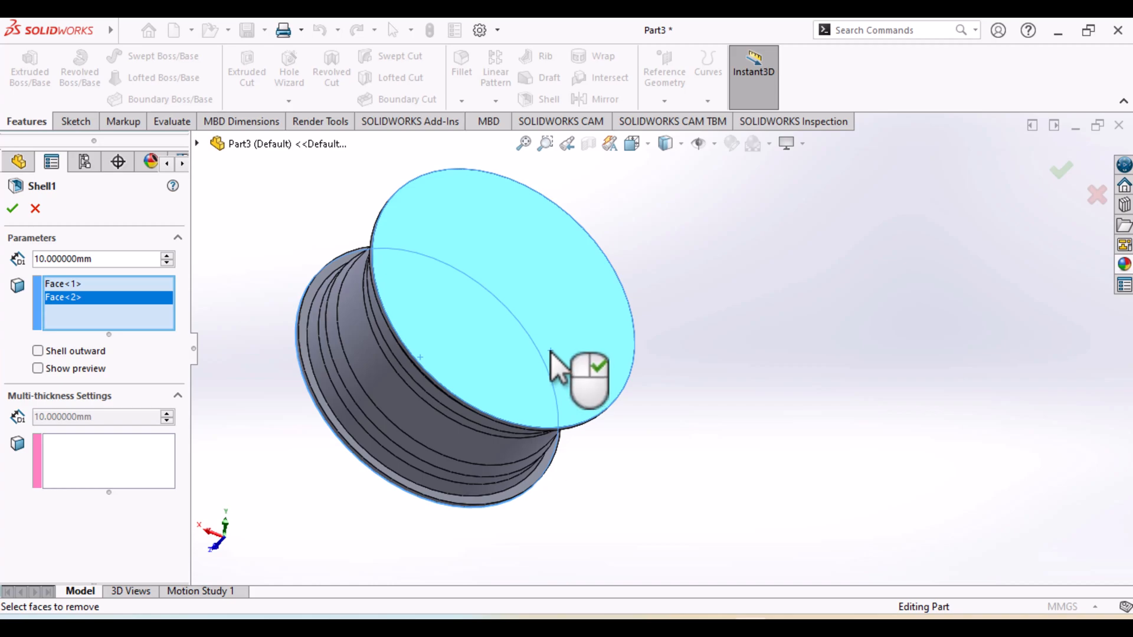
left_click(45, 260)
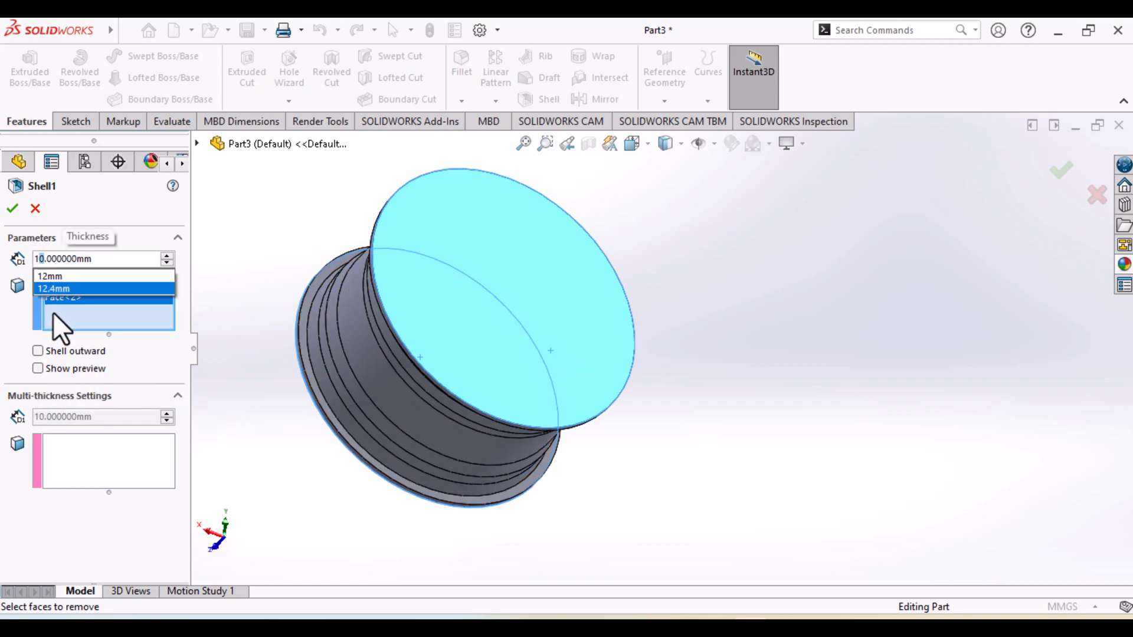
key("Delete")
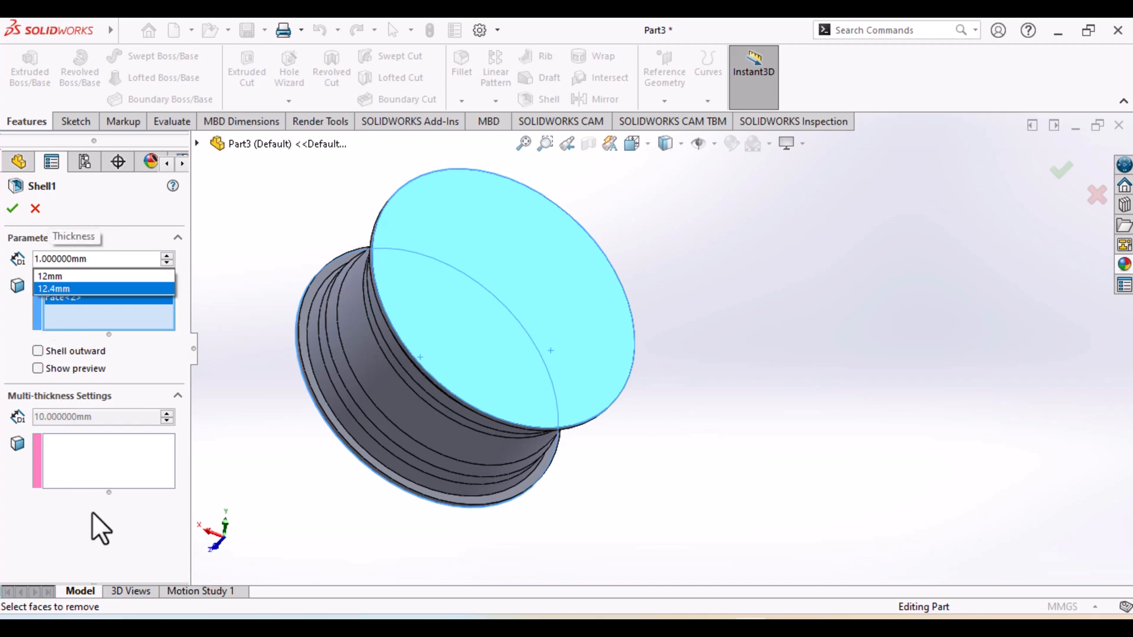
left_click(275, 438)
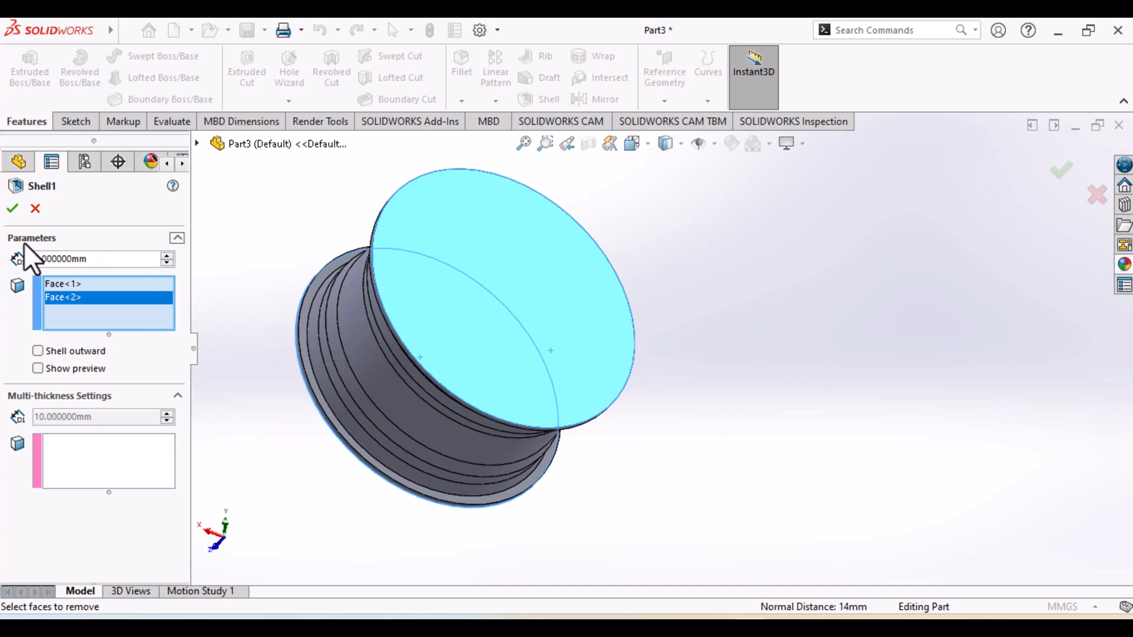
left_click(9, 213)
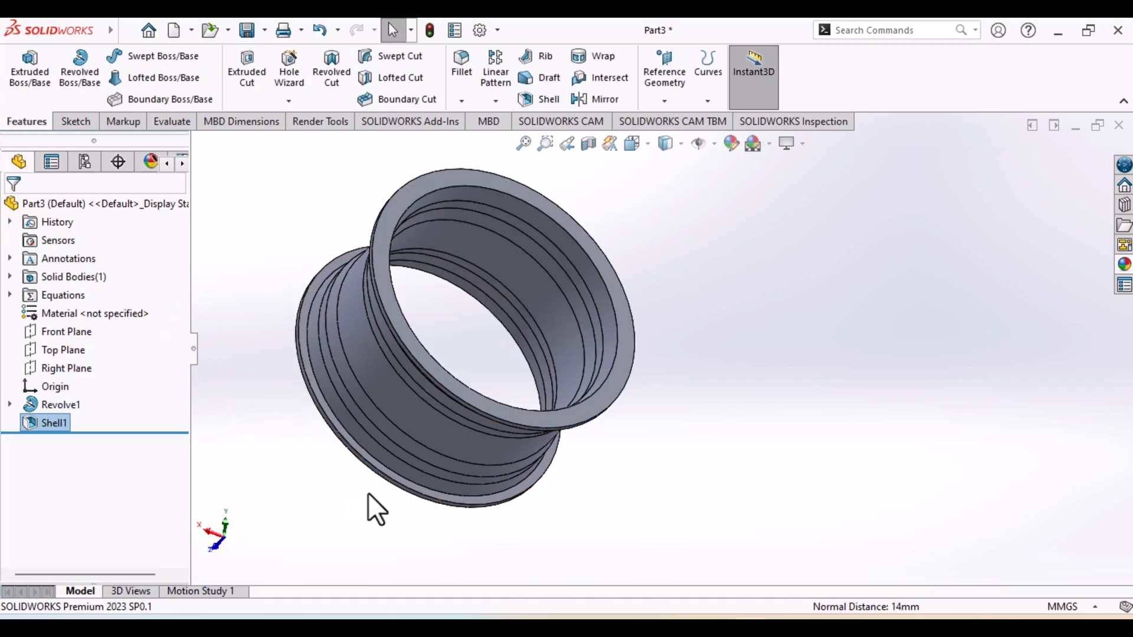
Switch to the wheel reference drawing and examine the hub dimensions in Section A-A and Detail C
middle_click_drag(360, 479, 183, 177)
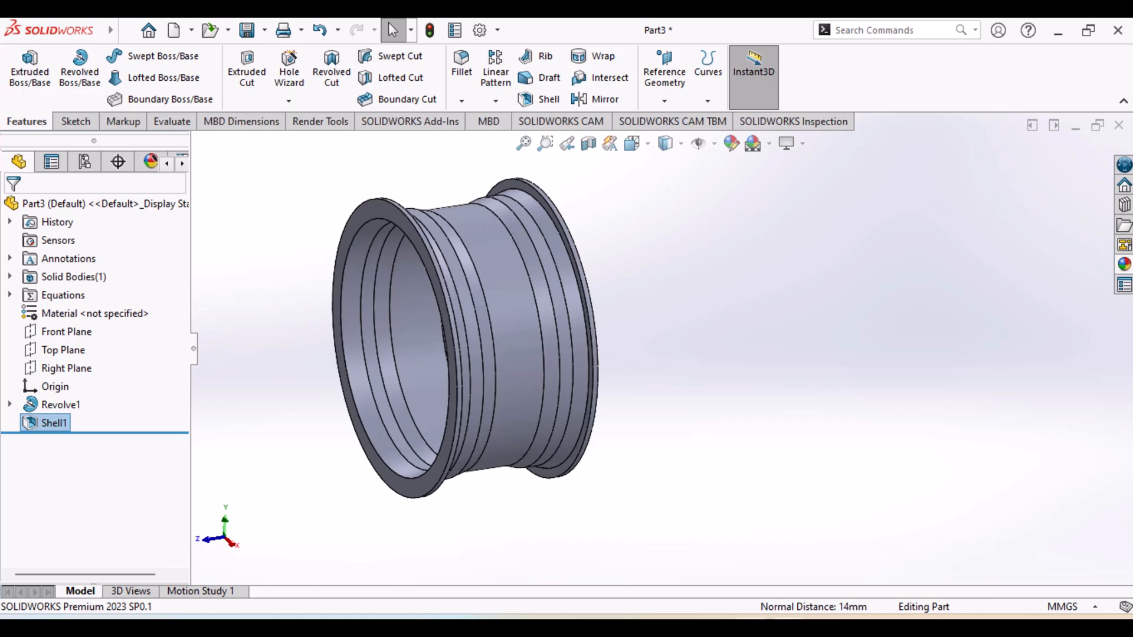
key("alt+Tab")
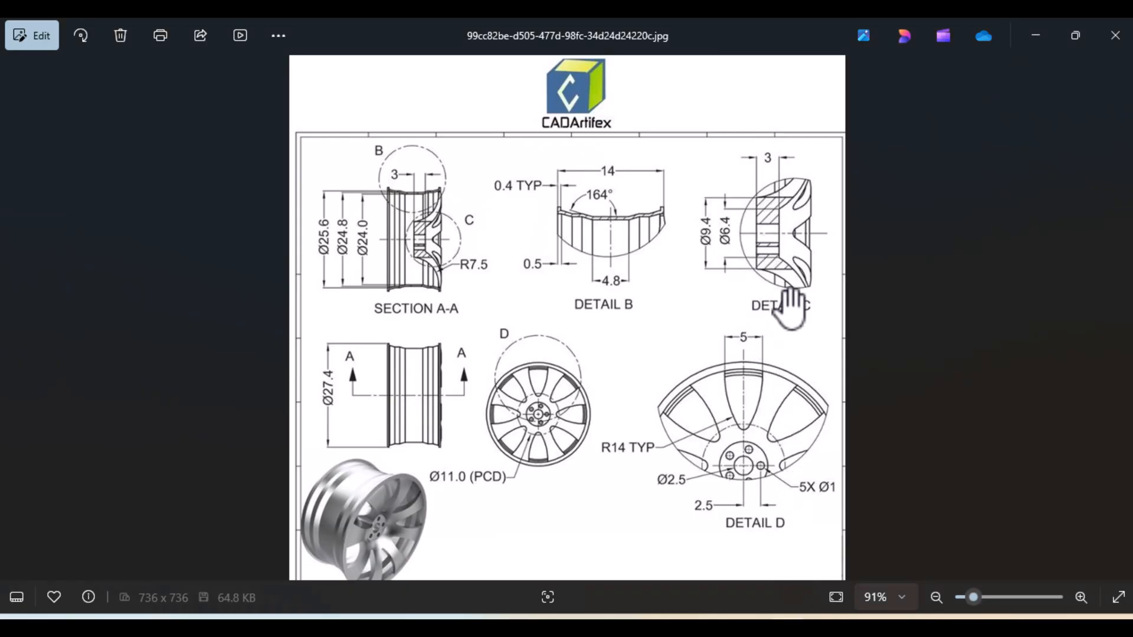
scroll(797, 289, "down", 1)
scroll(797, 290, "up", 4)
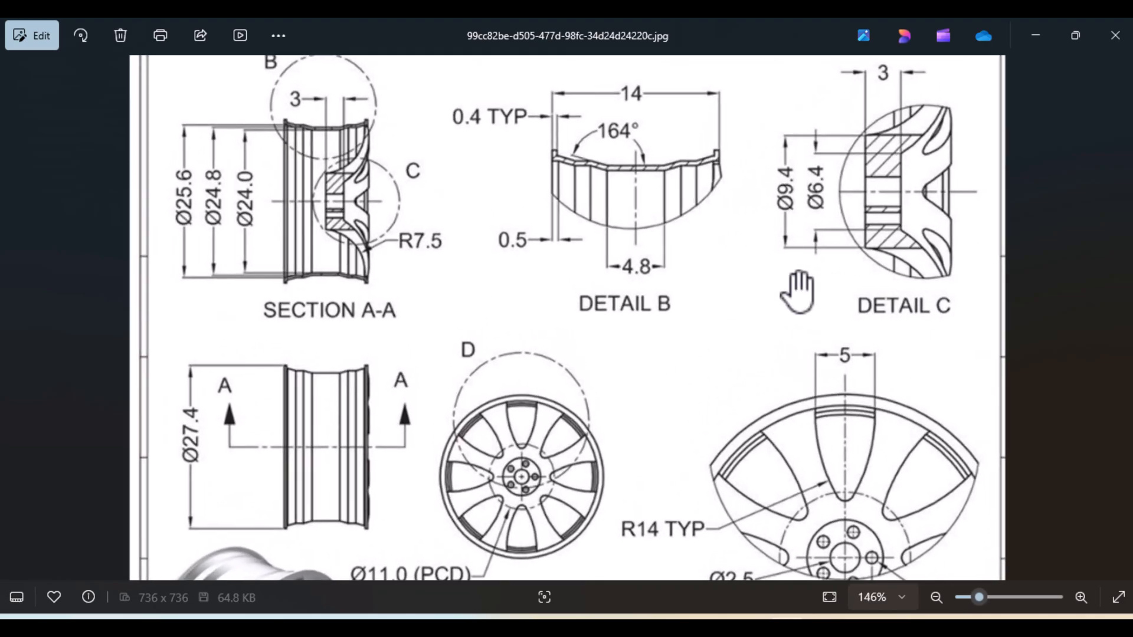
mouse_move(850, 291)
left_mouse_down()
mouse_move(754, 331)
mouse_move(976, 381)
left_mouse_up()
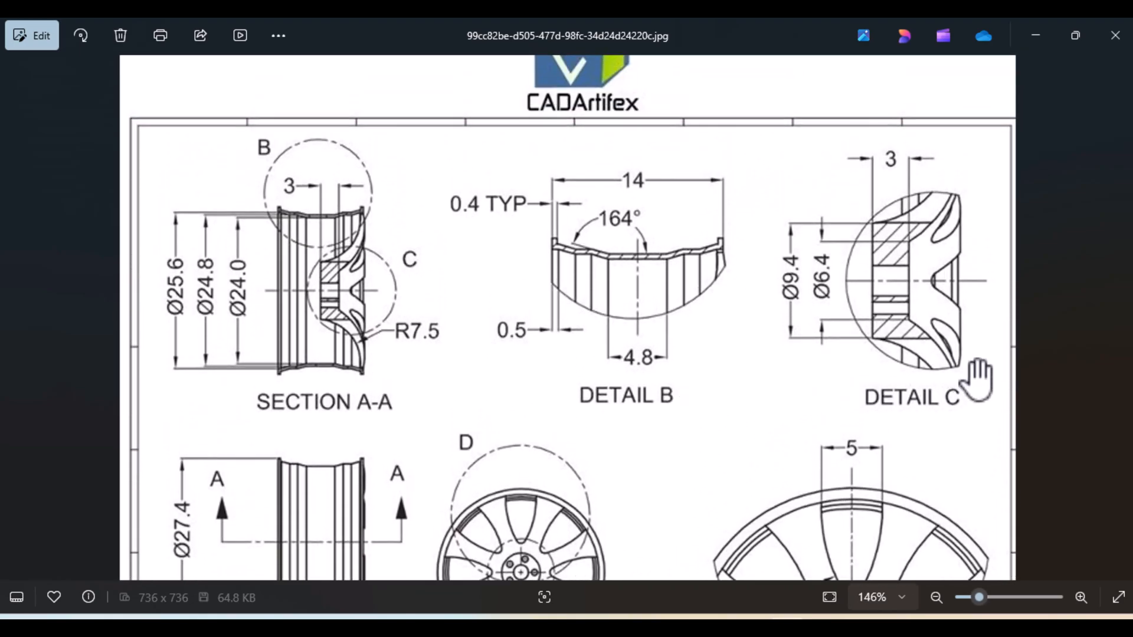
scroll(977, 381, "up", 1)
left_click_drag(877, 362, 798, 383)
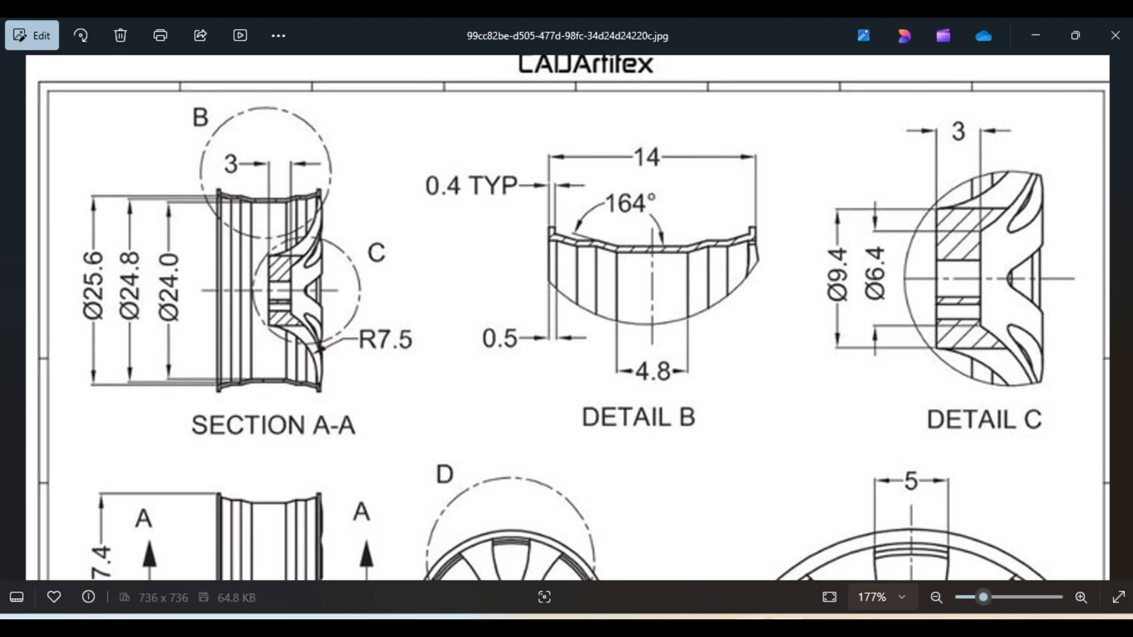
left_click(751, 620)
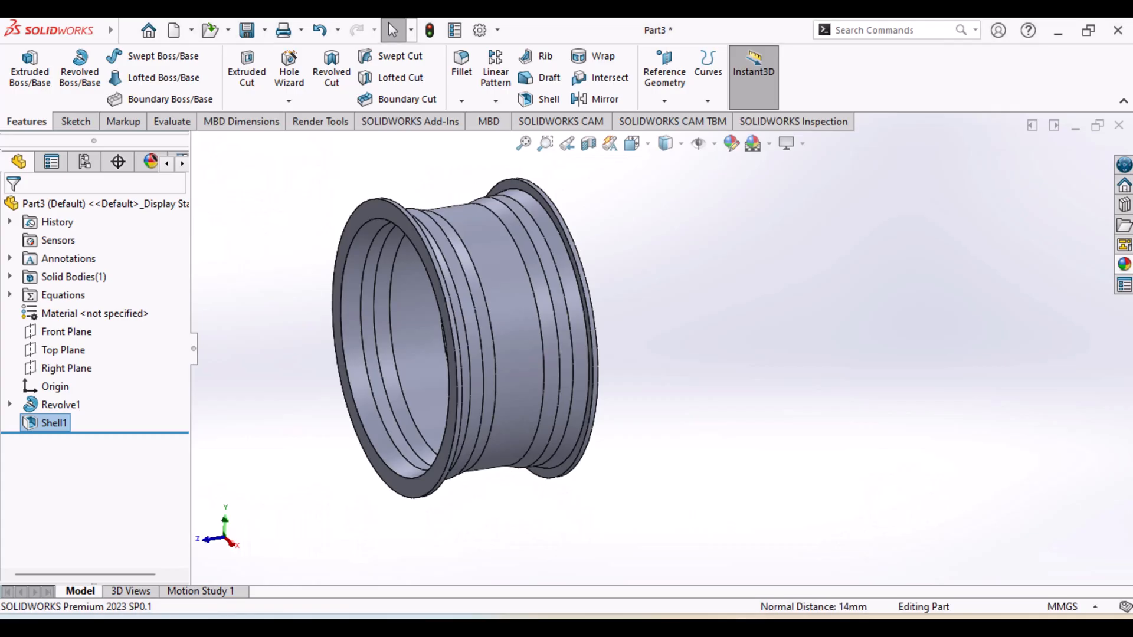
Start a sketch on the Right Plane and draw a vertical centerline about 30 mm long through the middle of the rim's width
left_click(55, 371)
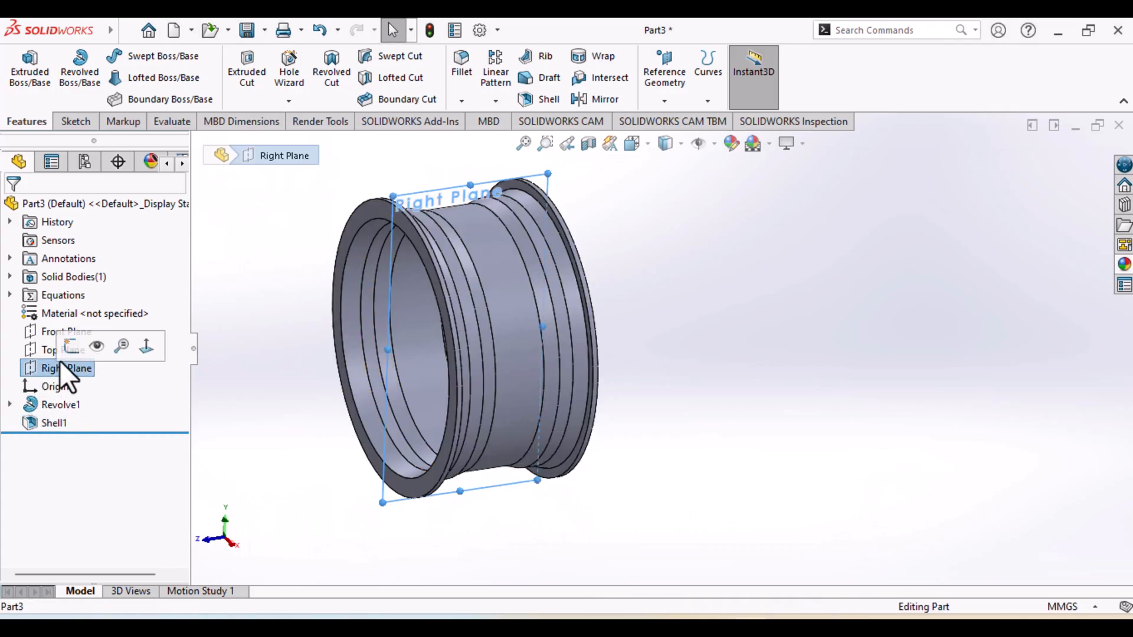
left_click(68, 349)
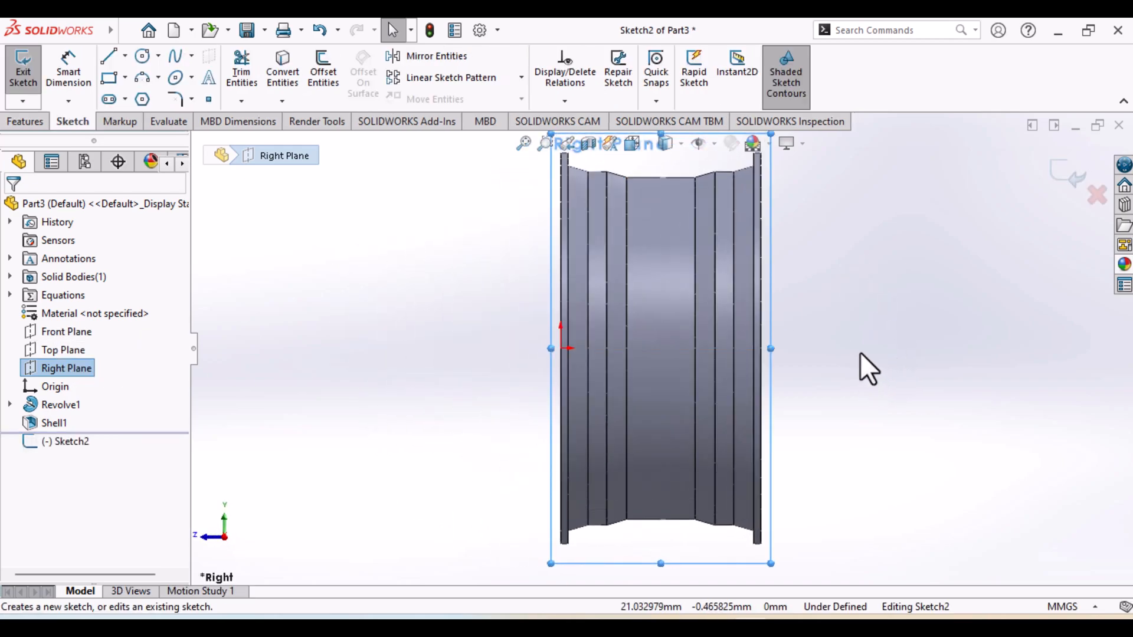
middle_click_drag(833, 367, 760, 412, "ctrl")
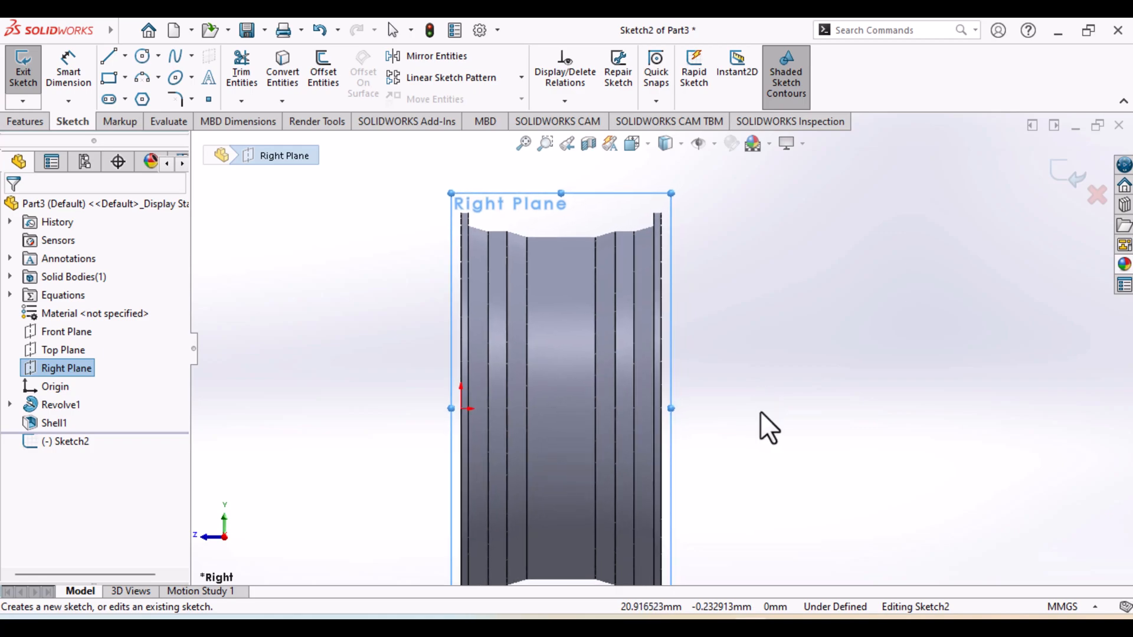
left_click(124, 56)
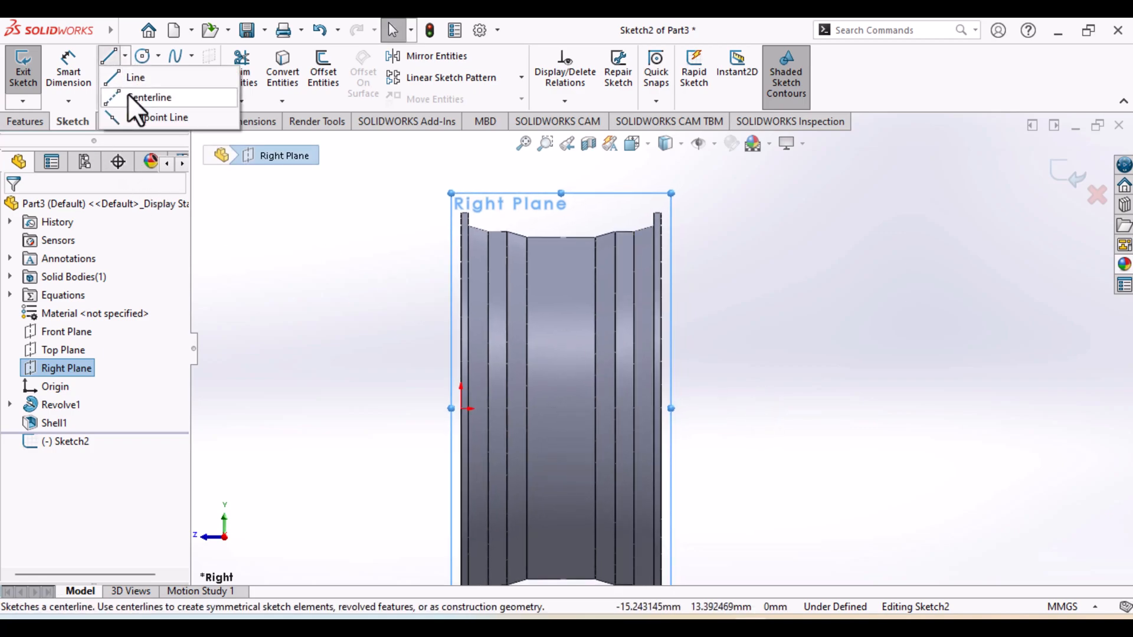
left_click(128, 94)
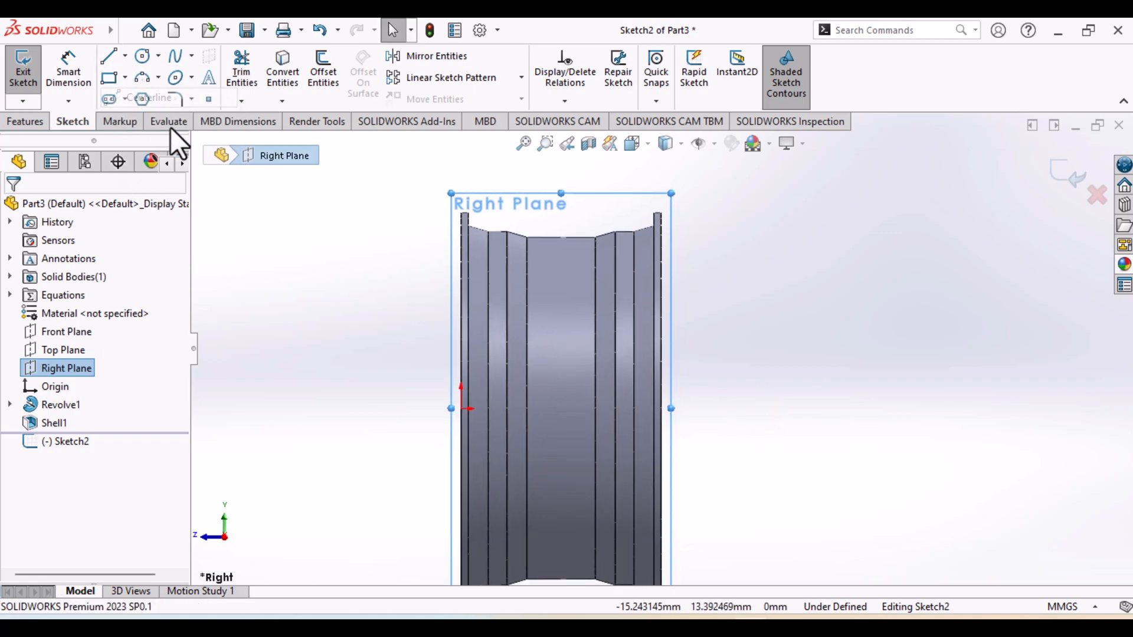
left_click(562, 177)
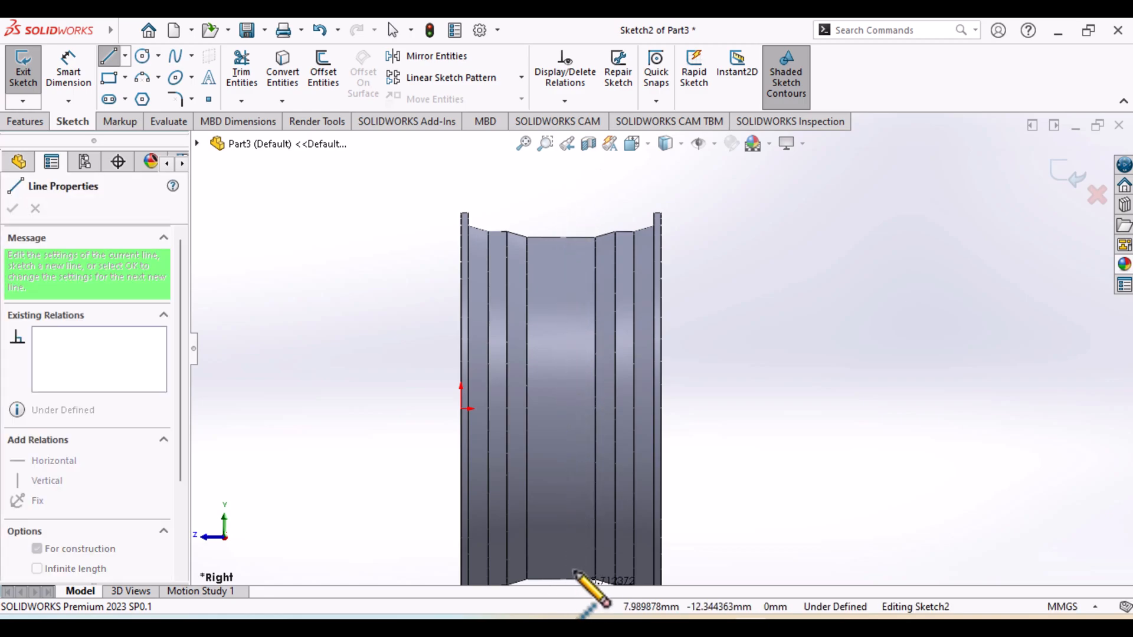
middle_click_drag(579, 557, 575, 436, "ctrl")
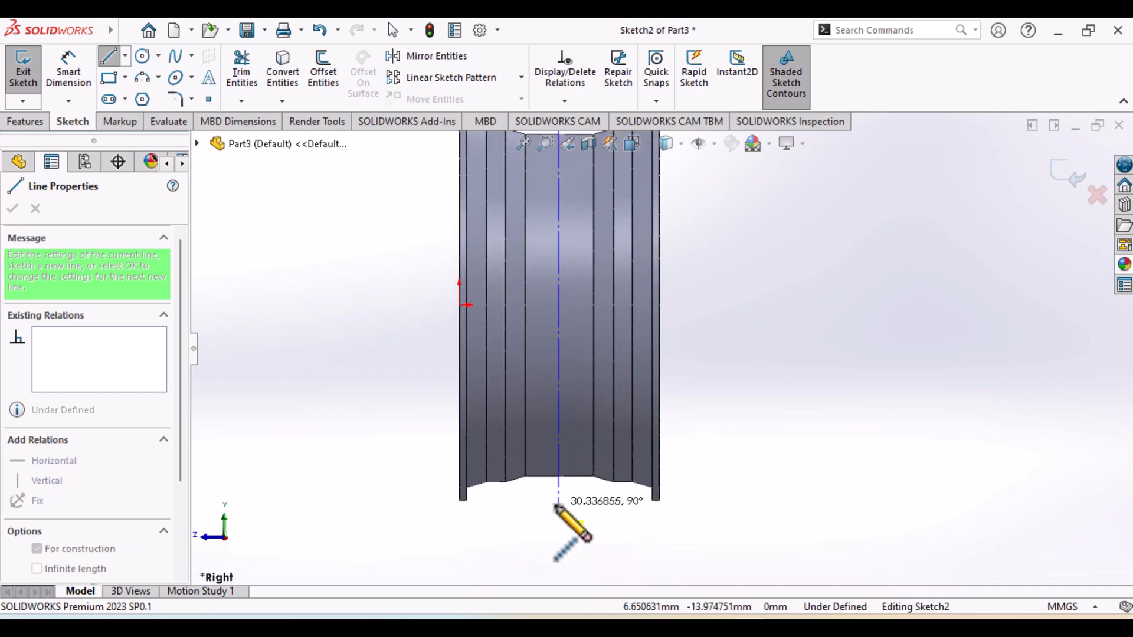
left_click(558, 504)
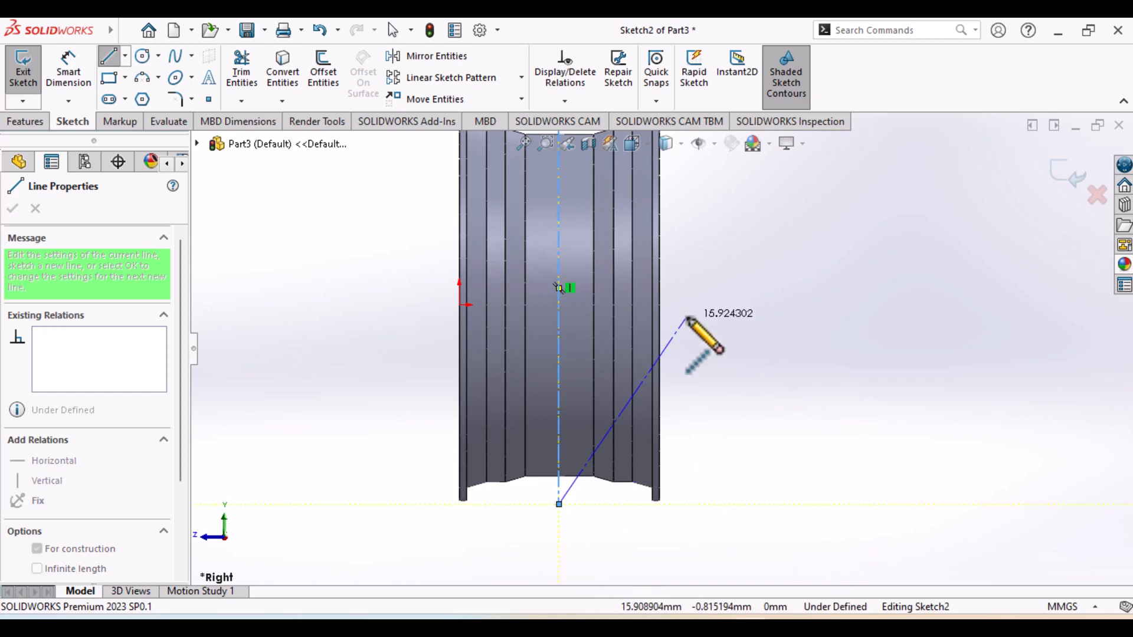
key("Escape")
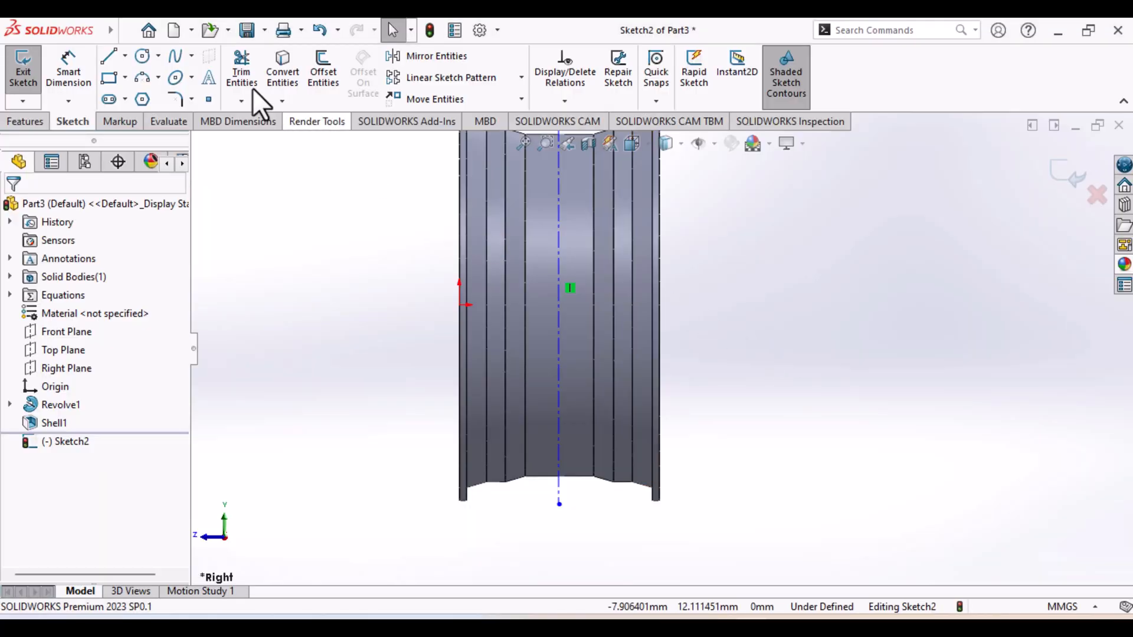
Draw a horizontal centerline about 22.6 mm long through the origin, extending past both rim faces
left_click(125, 56)
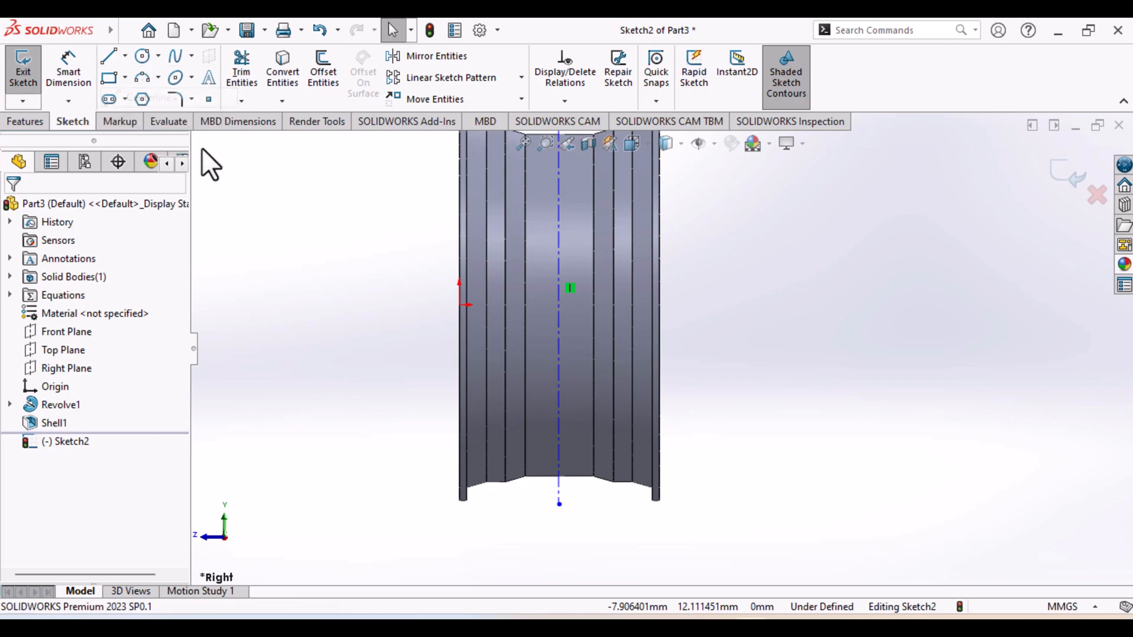
left_click(427, 304)
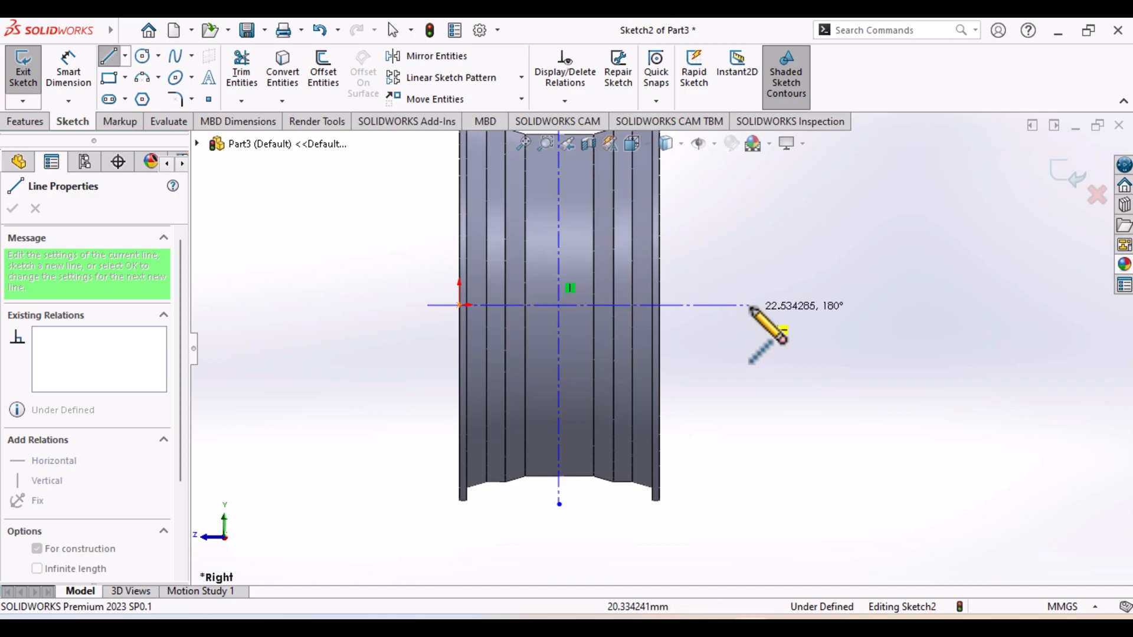
left_click(750, 305)
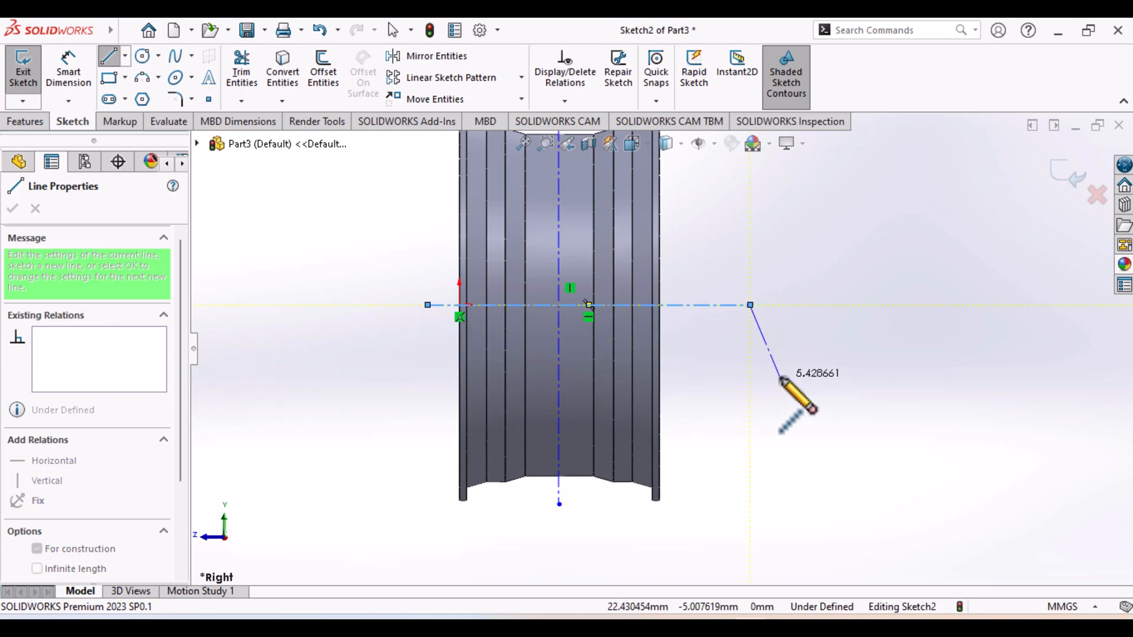
key("Escape")
key("Escape")
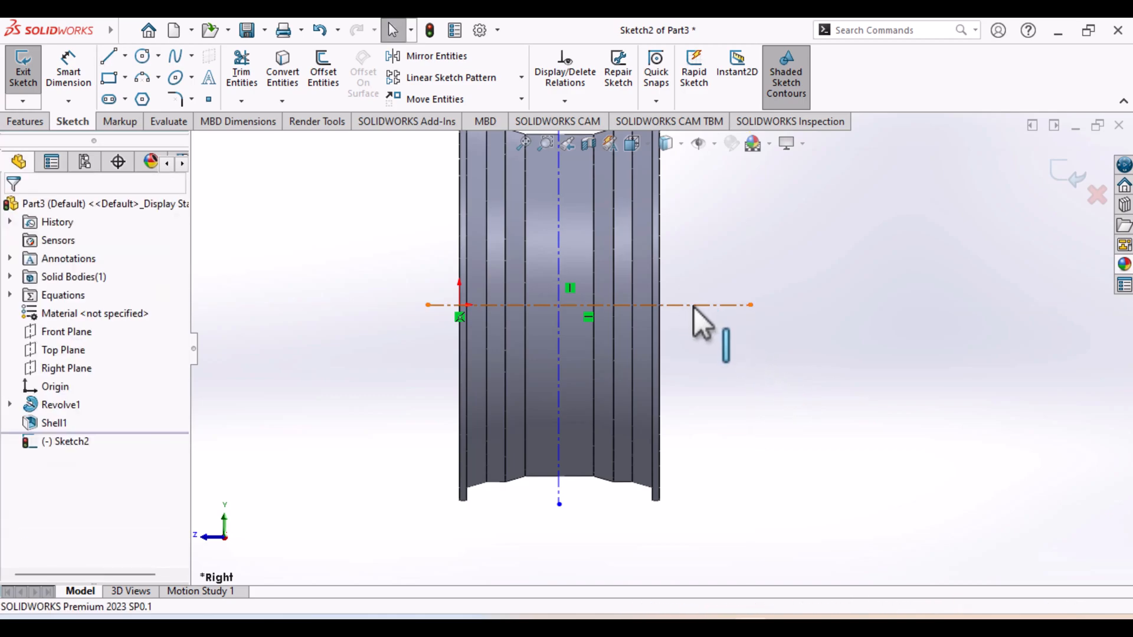
Dimension the vertical centerline 7 mm from the rim's end edge at the origin
left_click(693, 307)
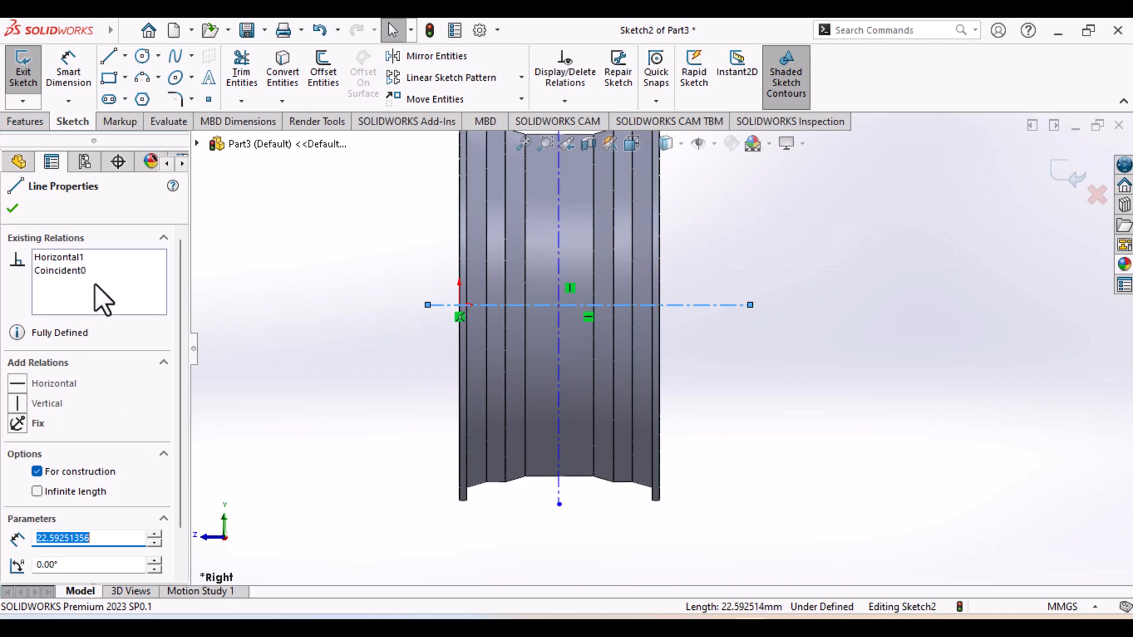
left_click(558, 379)
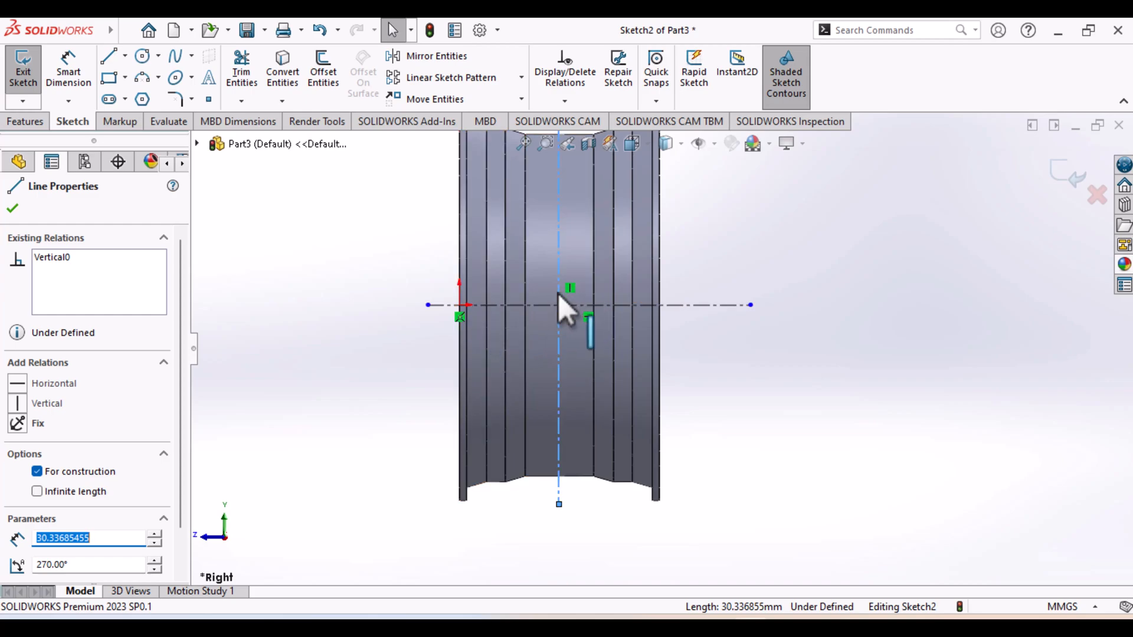
left_click(459, 304)
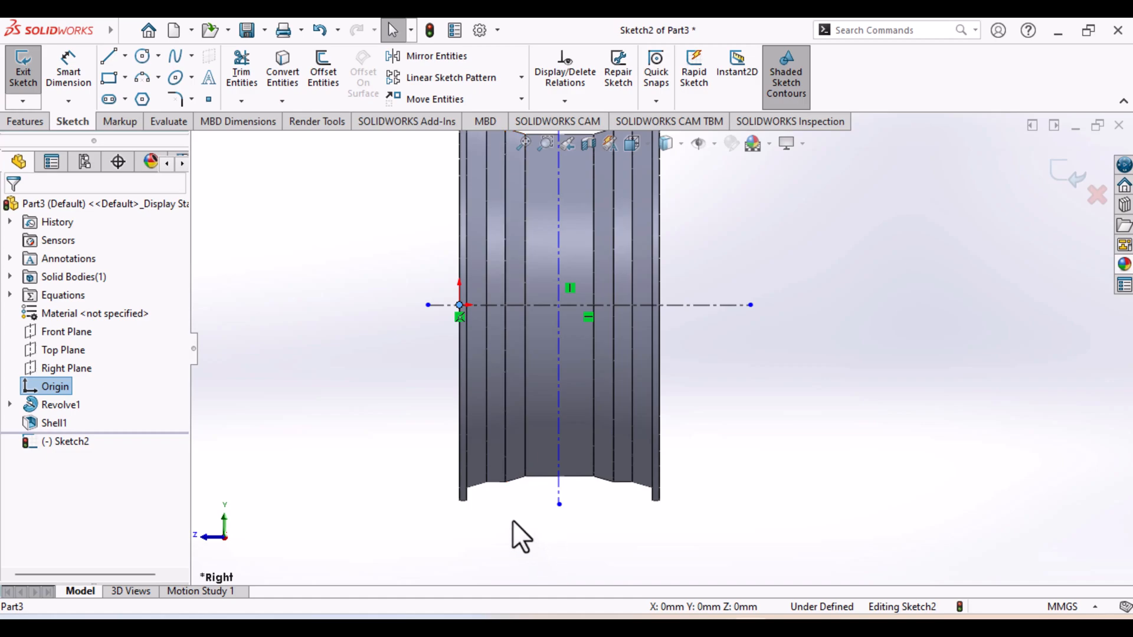
left_click(74, 68)
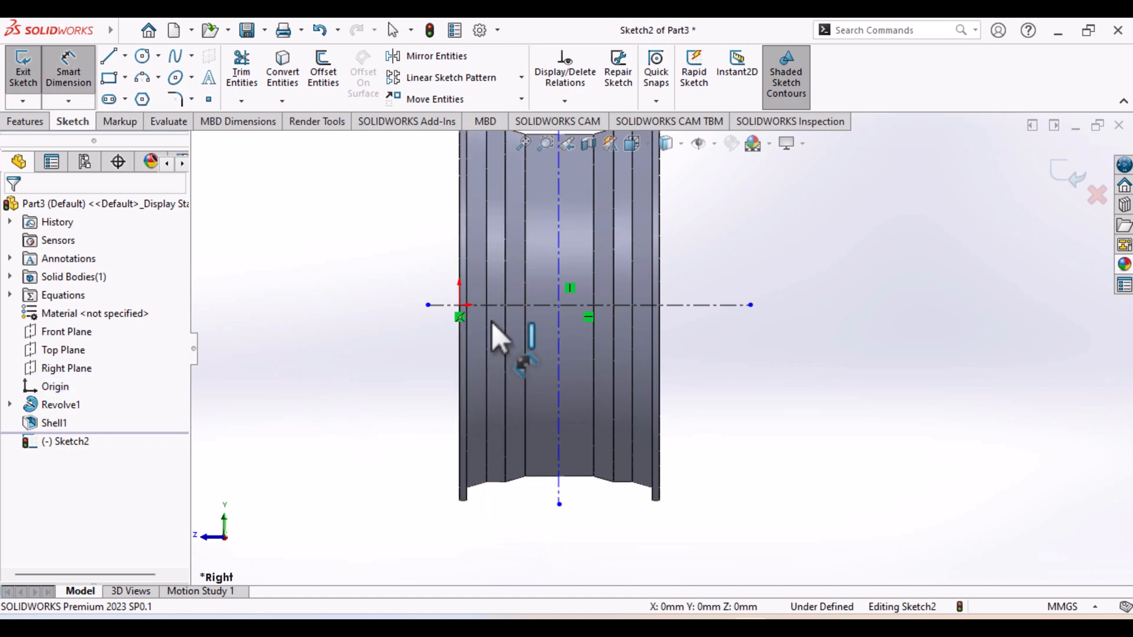
left_click(559, 322)
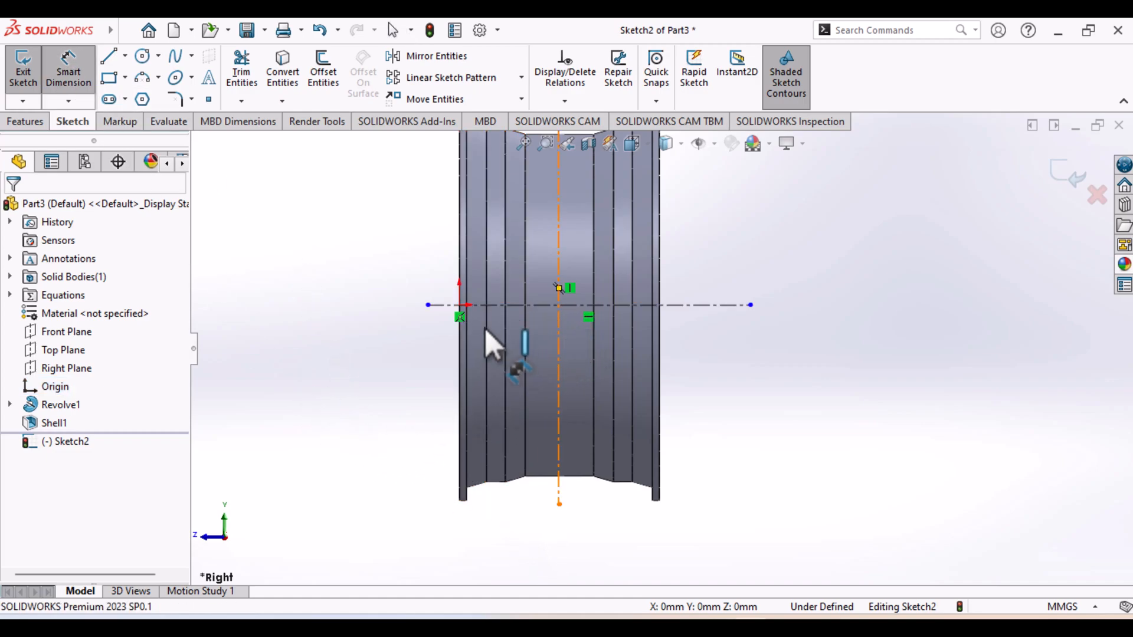
left_click(459, 295)
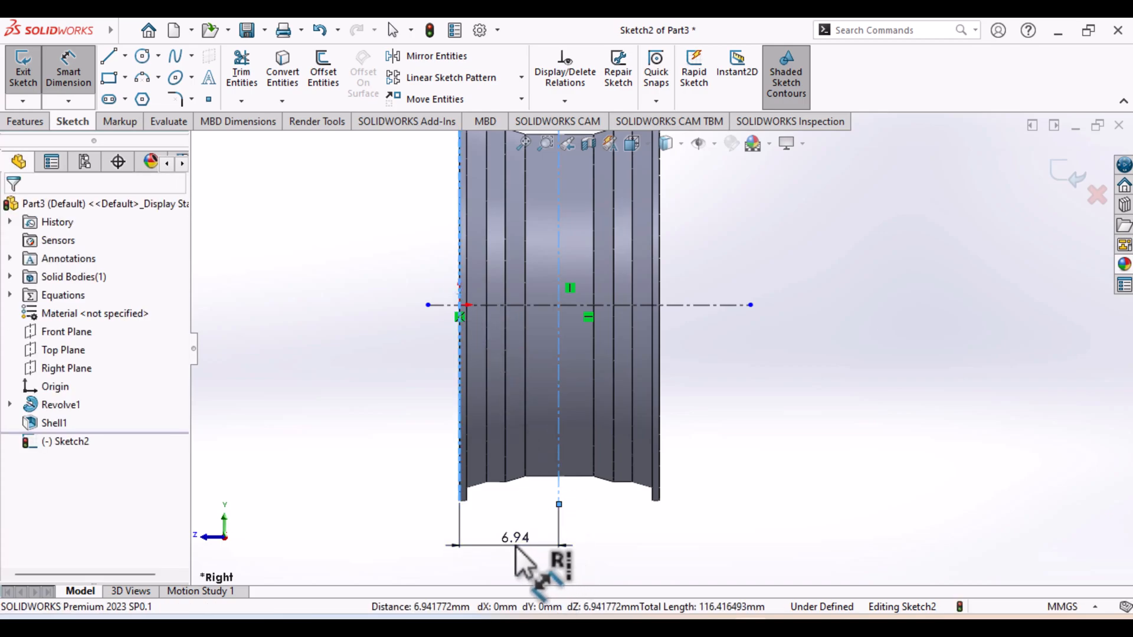
left_click(516, 548)
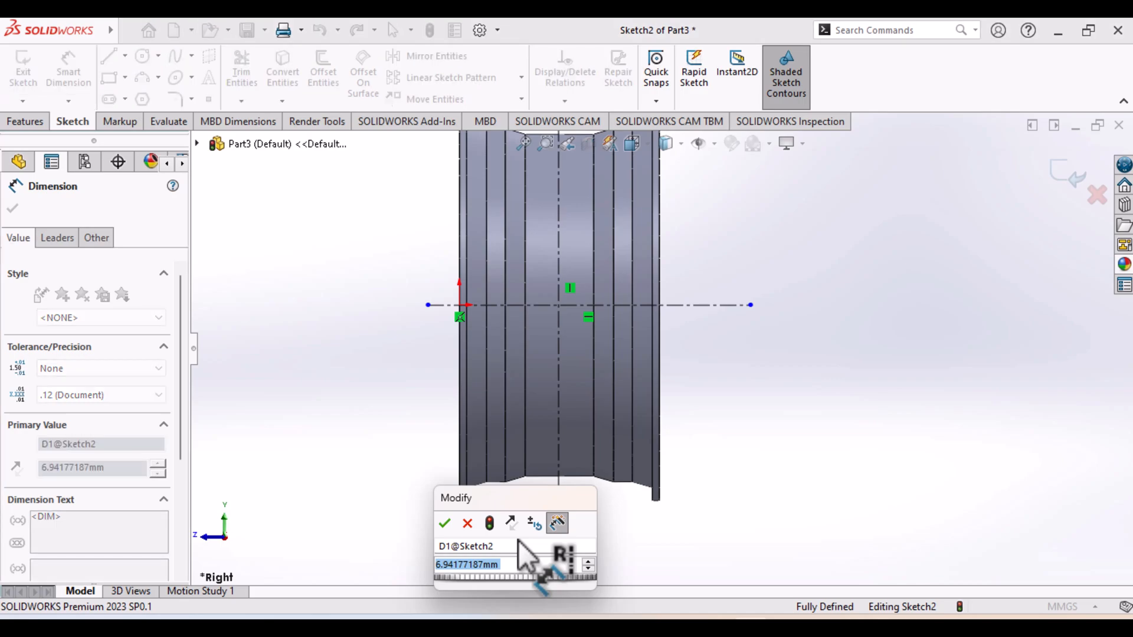
type("7")
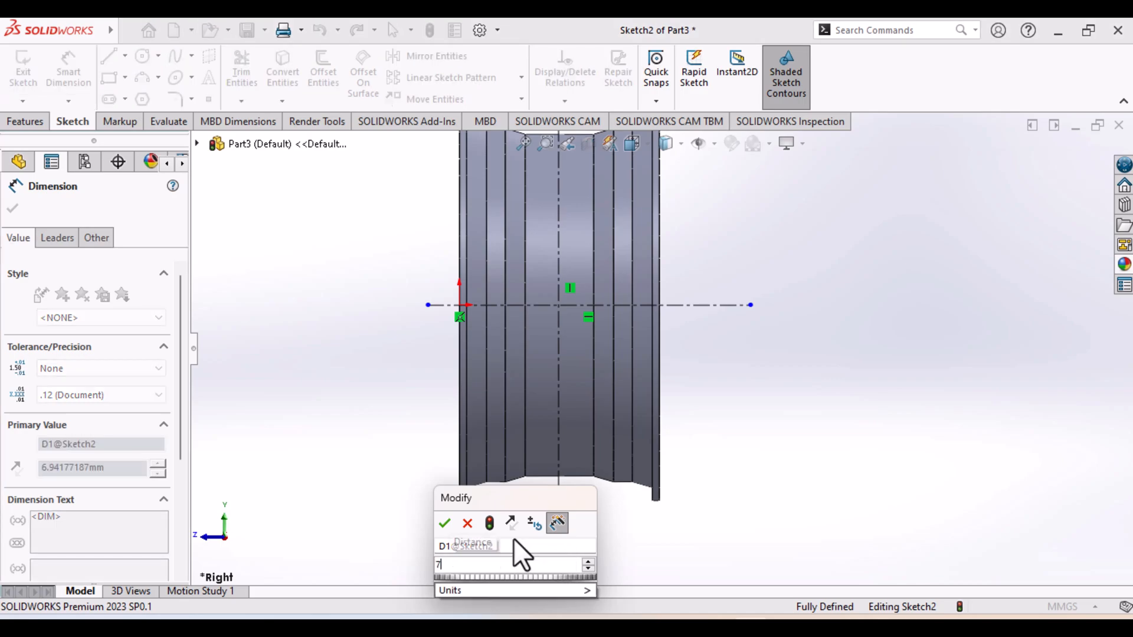
key("Escape")
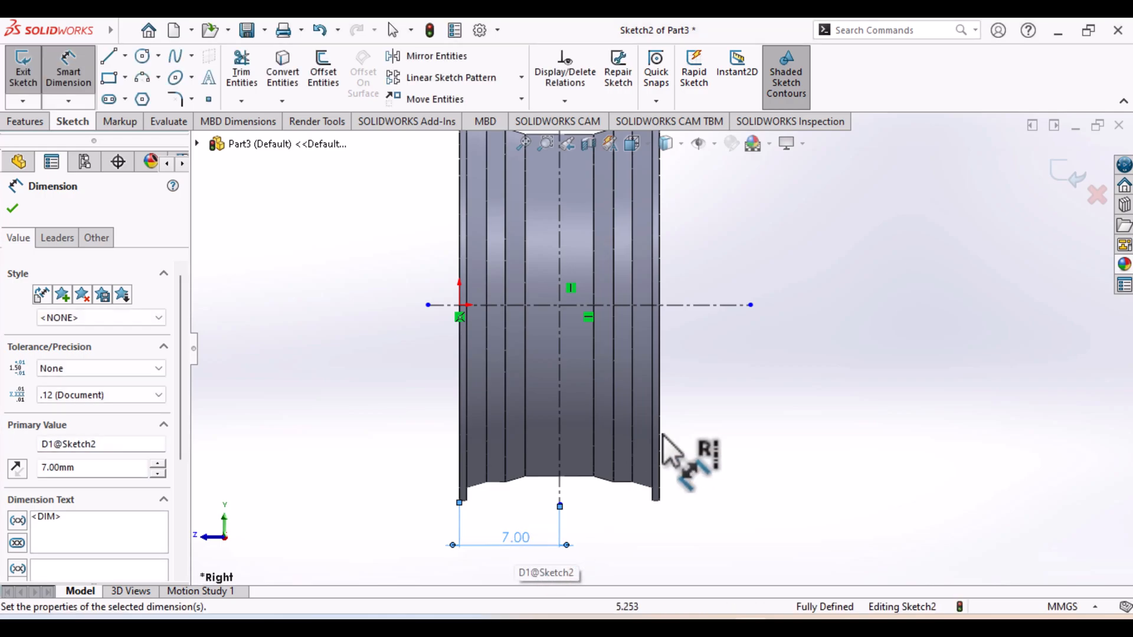
left_click(70, 81)
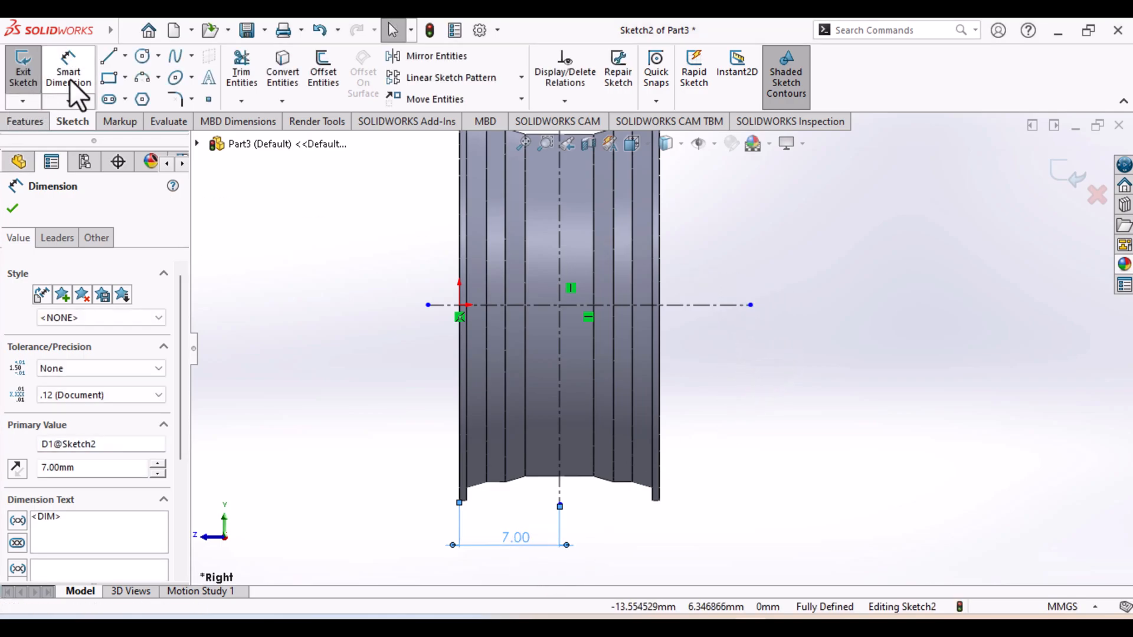
Sketch a solid vertical line about 8.8 mm long upward along the vertical centerline from its intersection with the horizontal centerline
left_click(112, 62)
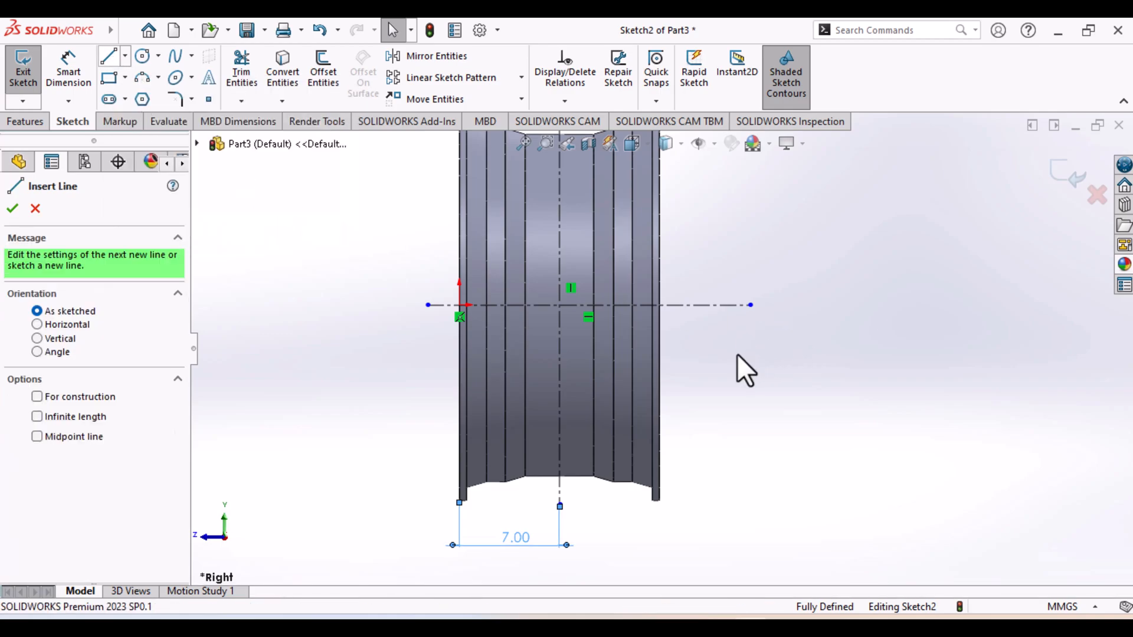
left_click(560, 305)
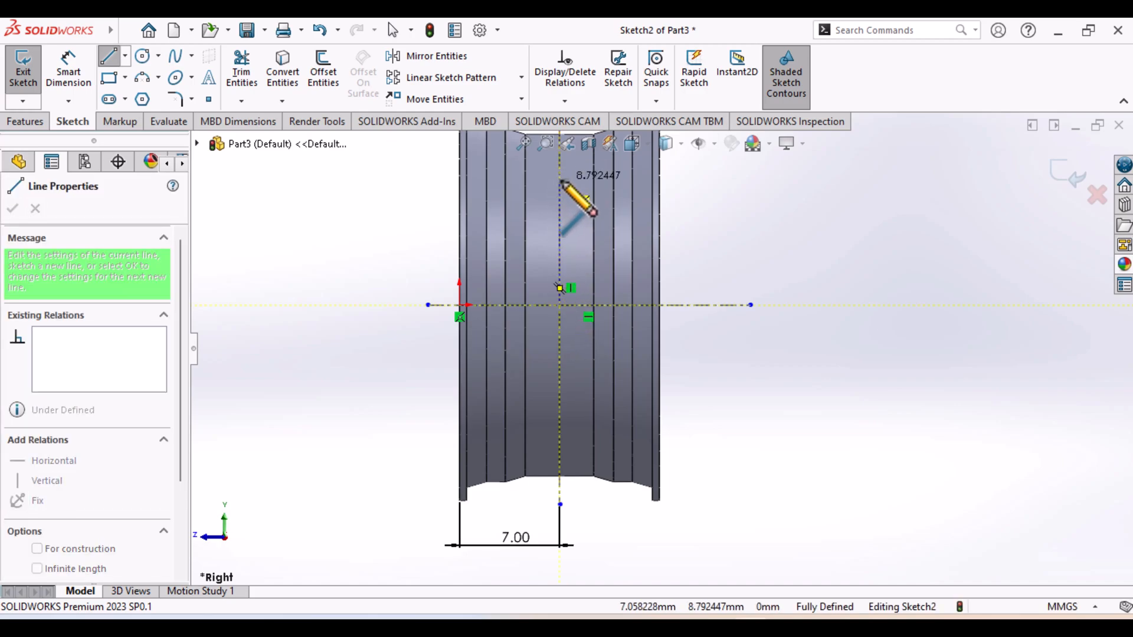
left_click(560, 180)
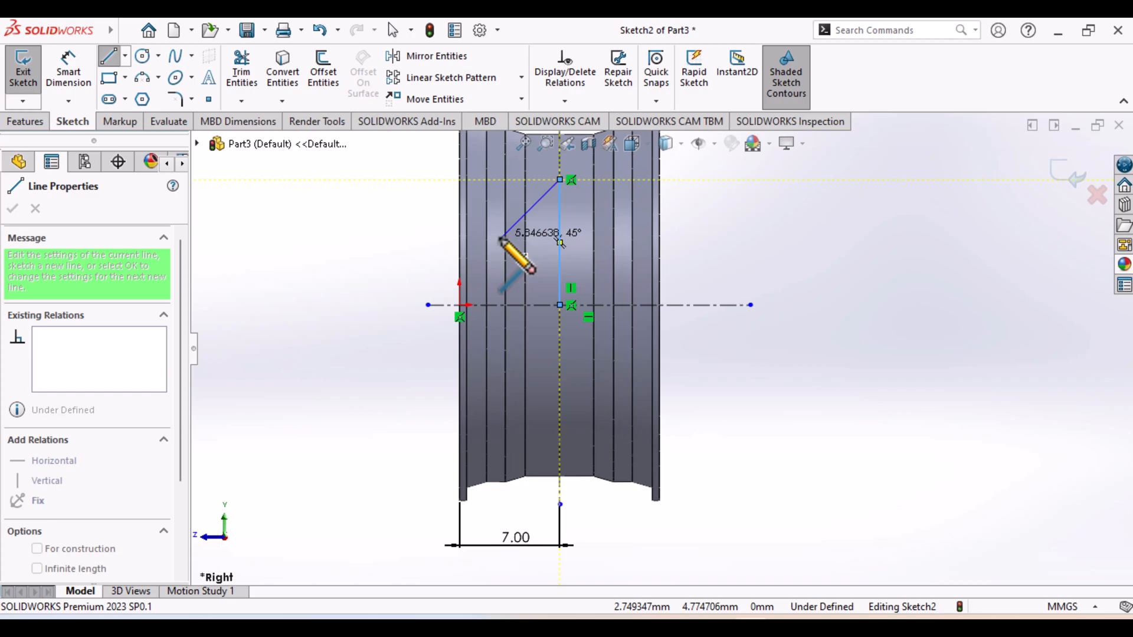
key("Escape")
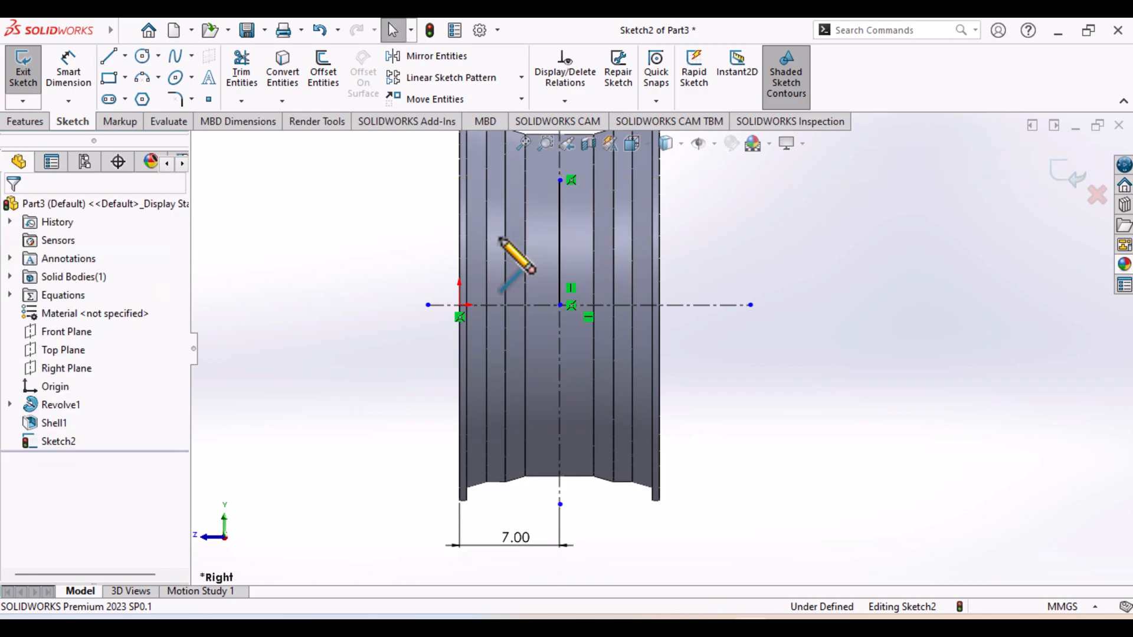
Sketch a vertical line about 6.2 mm long upward from the horizontal centerline, between the vertical centerline and the rim face opposite the origin
left_click(109, 57)
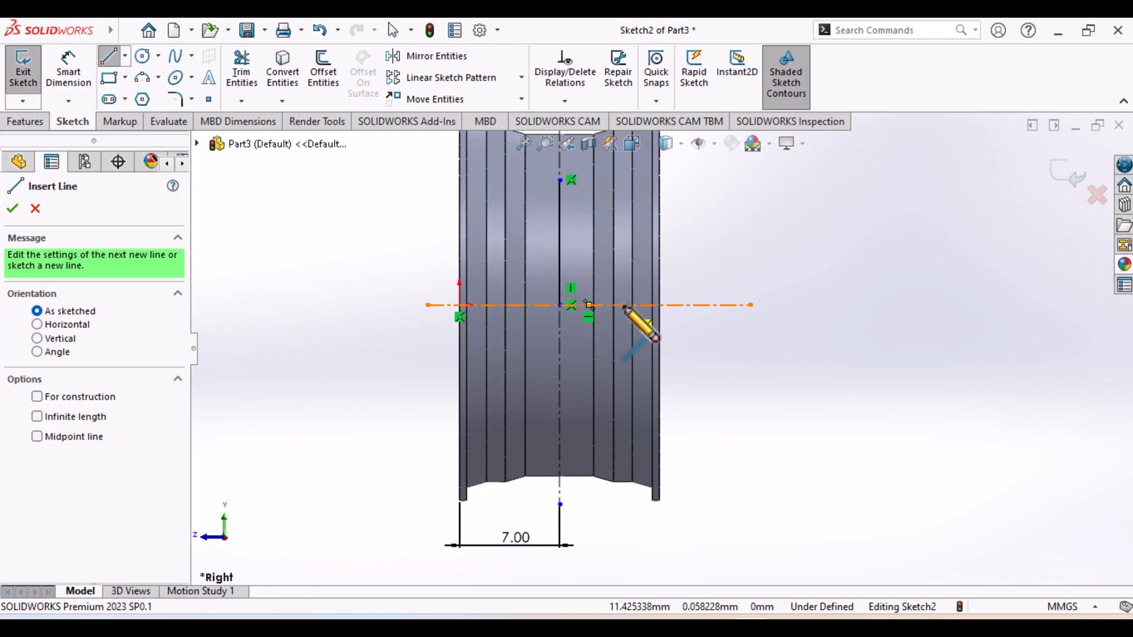
left_click(623, 305)
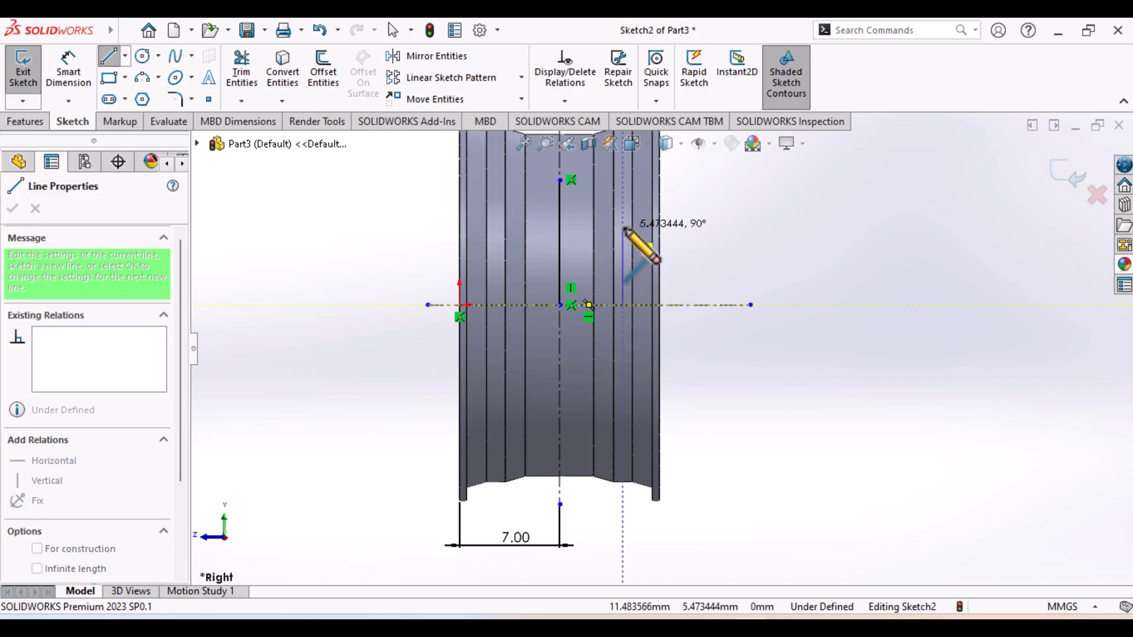
left_click(623, 216)
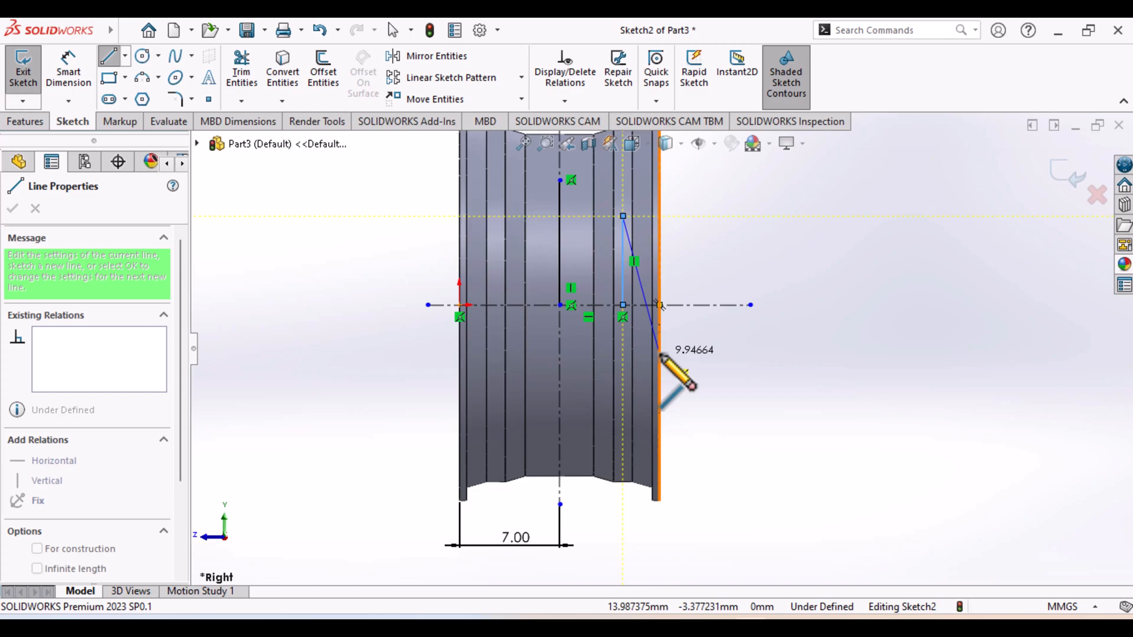
key("Escape")
key("Escape")
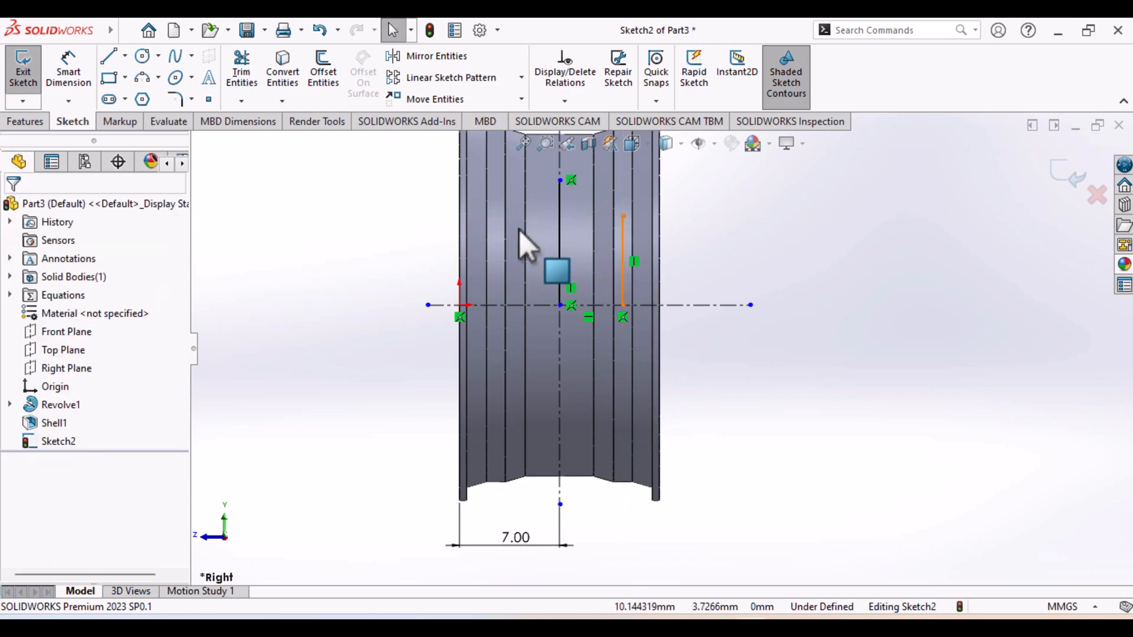
Check the hub diameters in the reference drawing and dimension the solid line on the vertical centerline as 9.4/2 mm
left_click(787, 627)
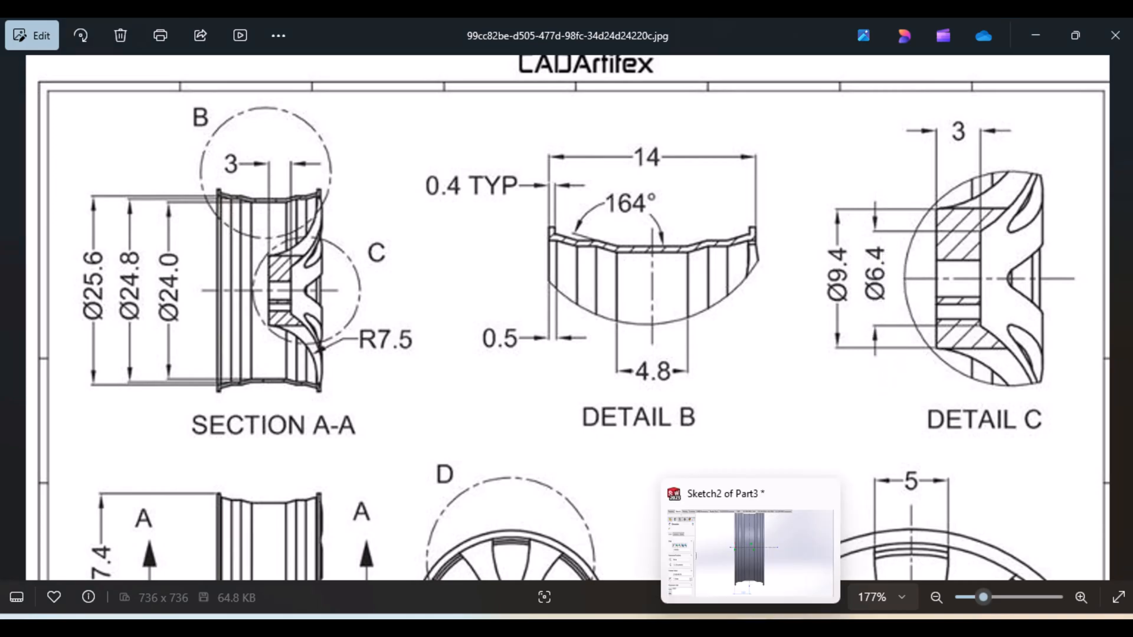
left_click(751, 628)
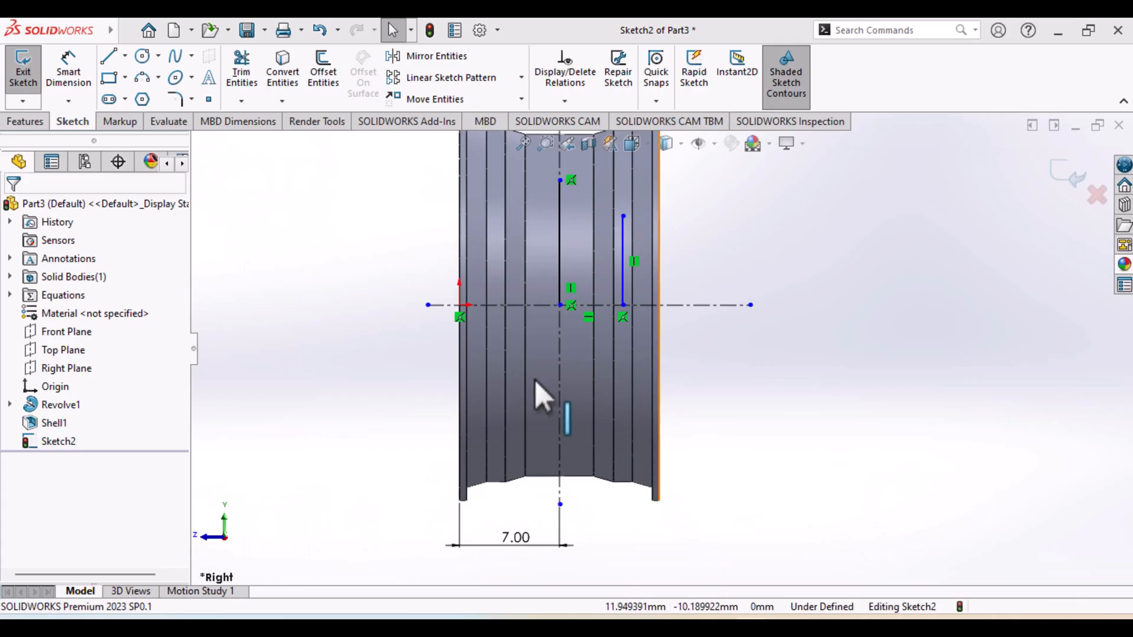
left_click(560, 249)
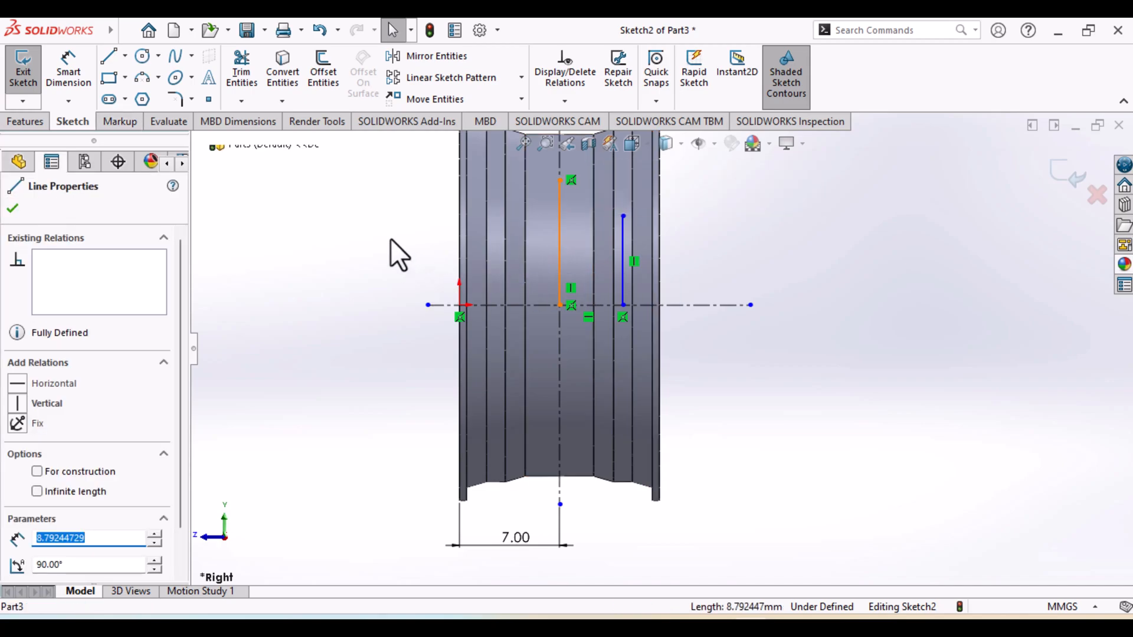
left_click(69, 71)
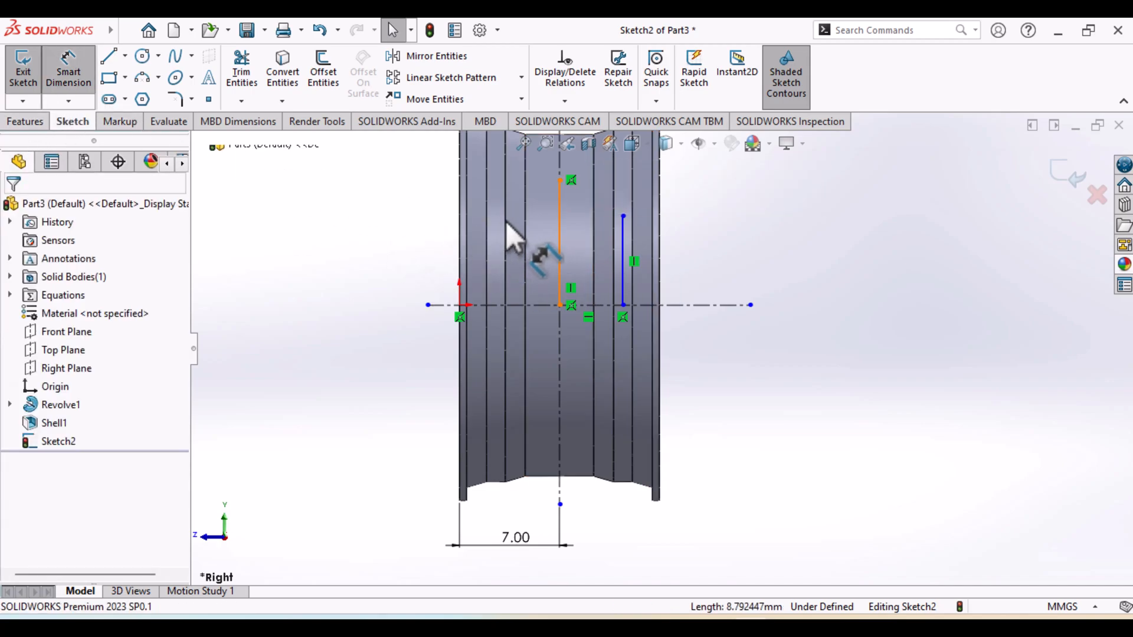
left_click(560, 255)
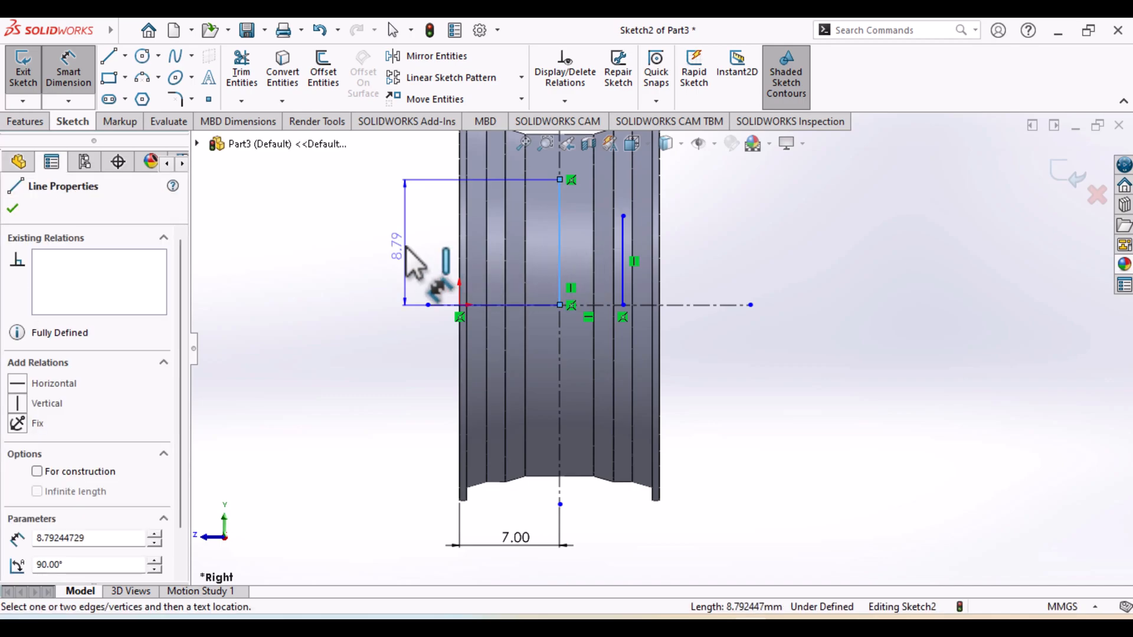
left_click(407, 248)
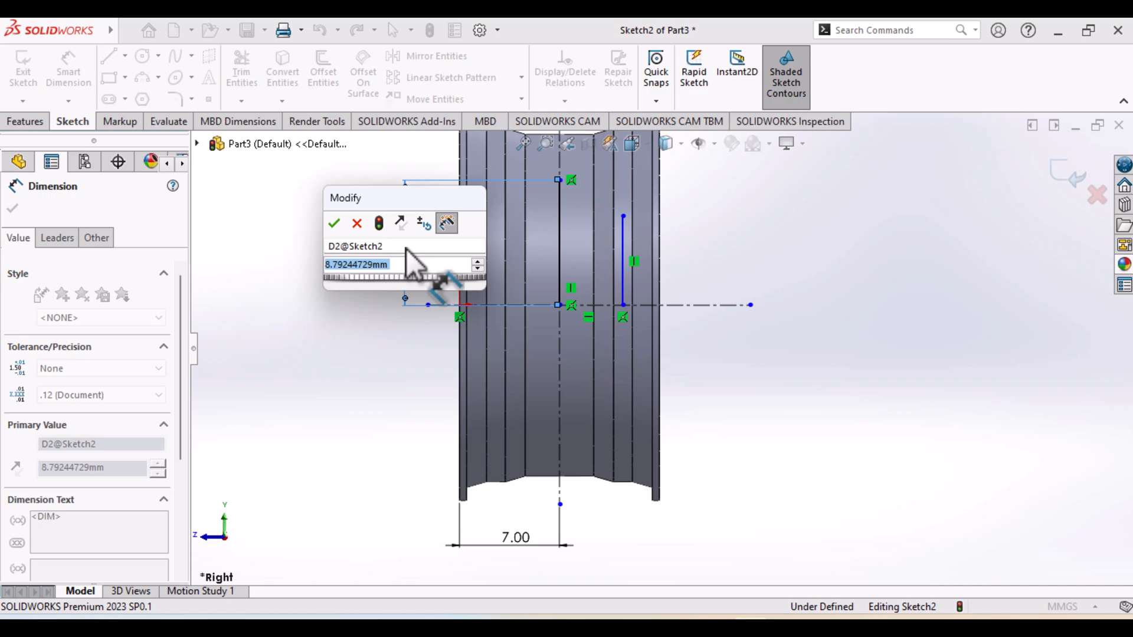
type("9.4/2")
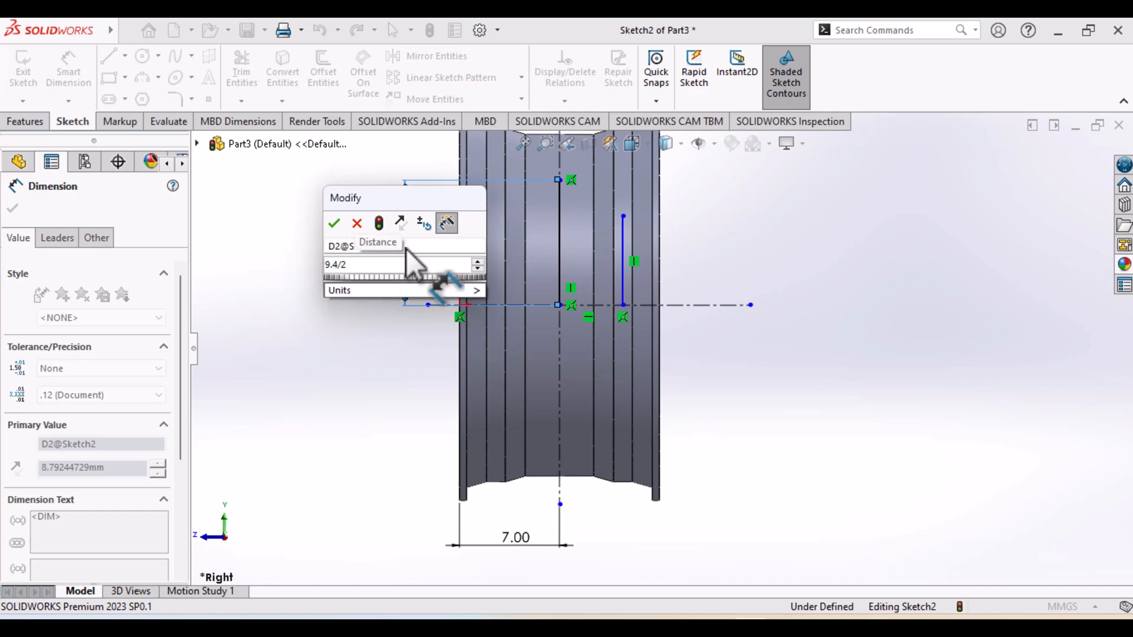
key("Return")
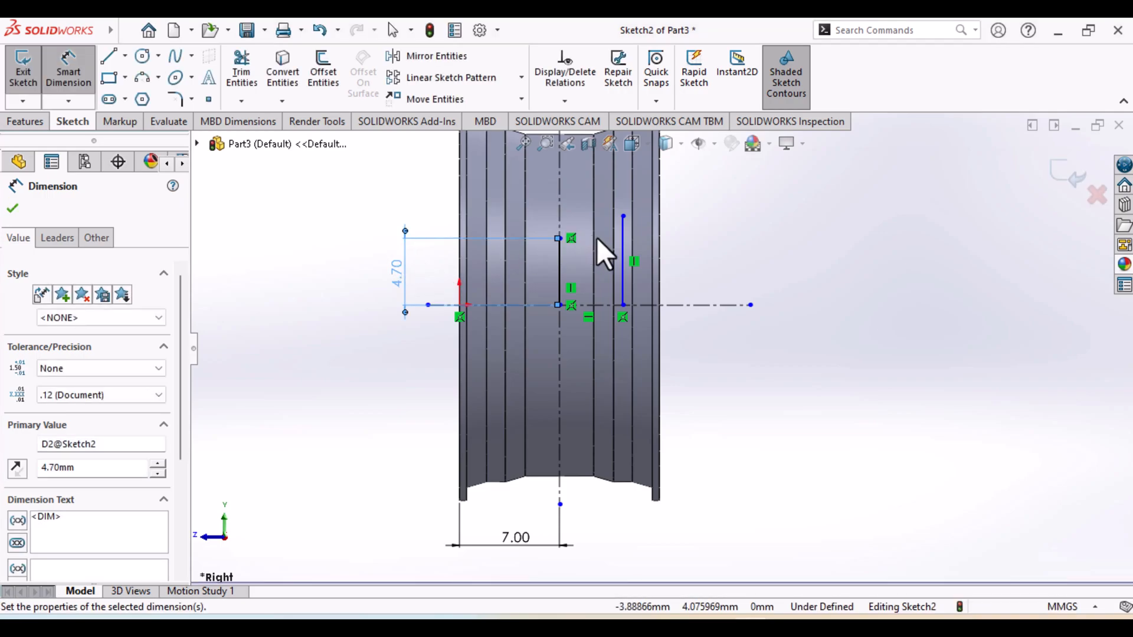
Dimension the length of the vertical line nearer the rim's outer face as 6.4/2 mm
left_click(622, 265)
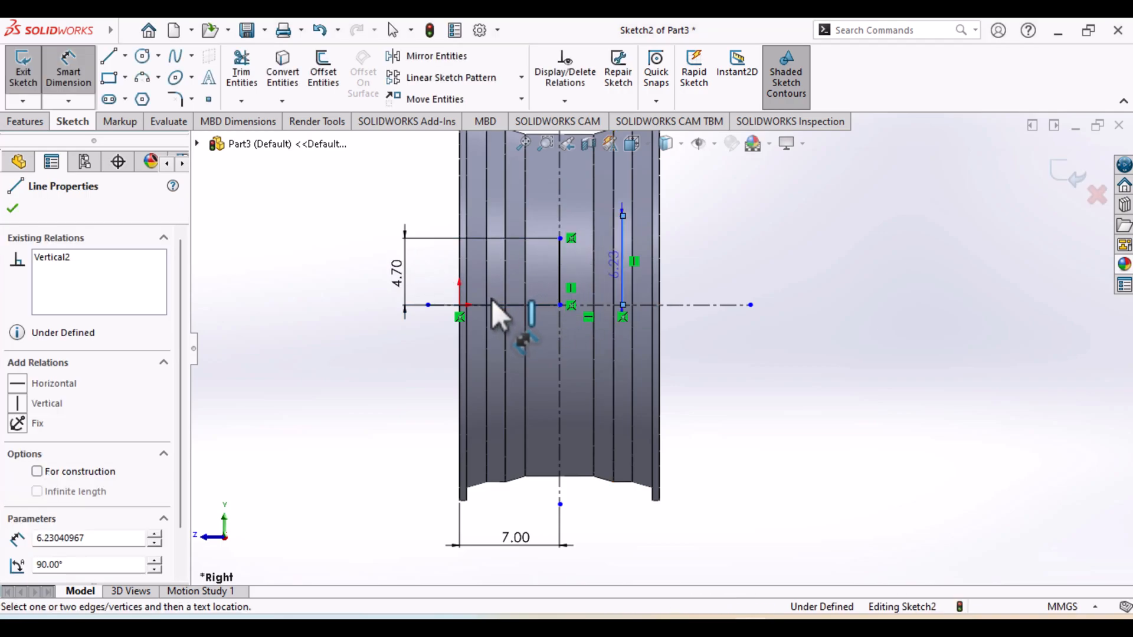
left_click(347, 311)
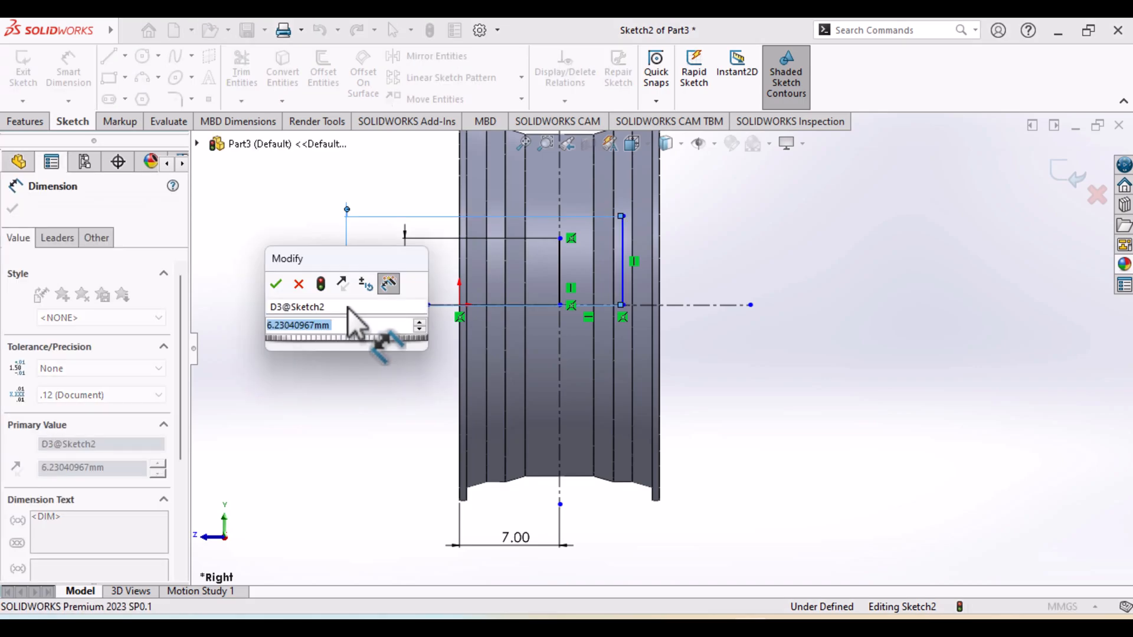
type("6")
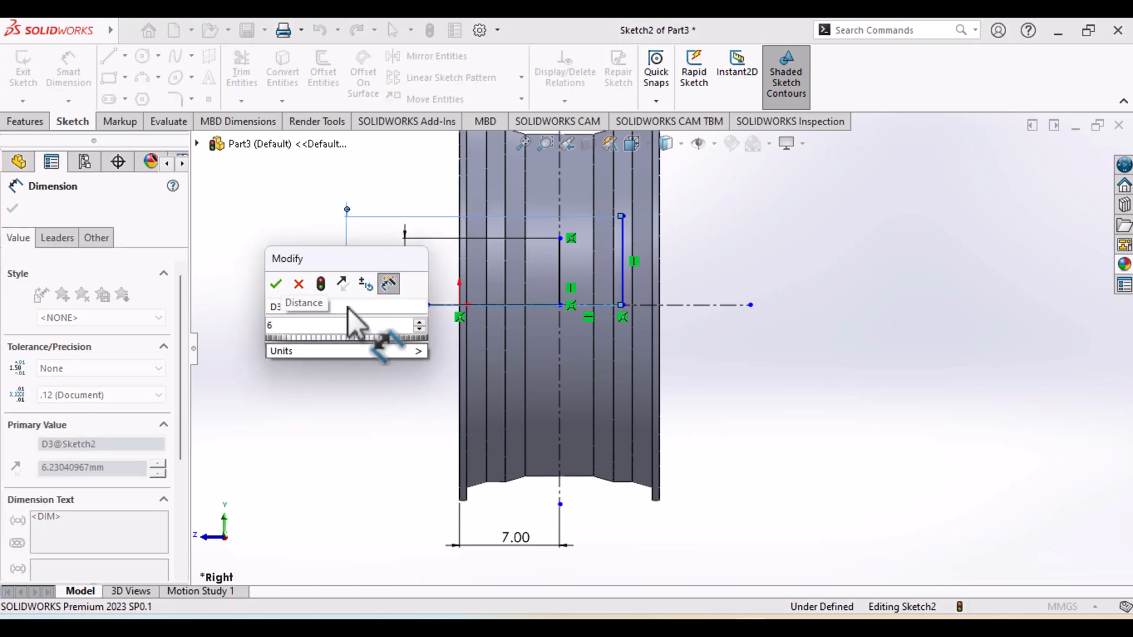
type(".4/2")
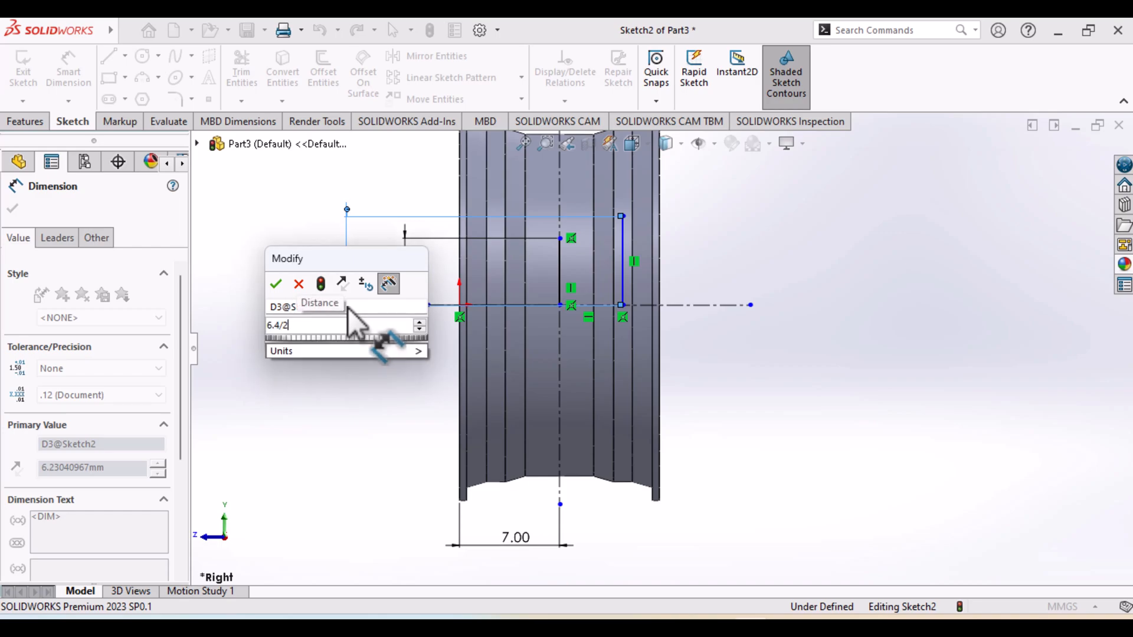
key("Return")
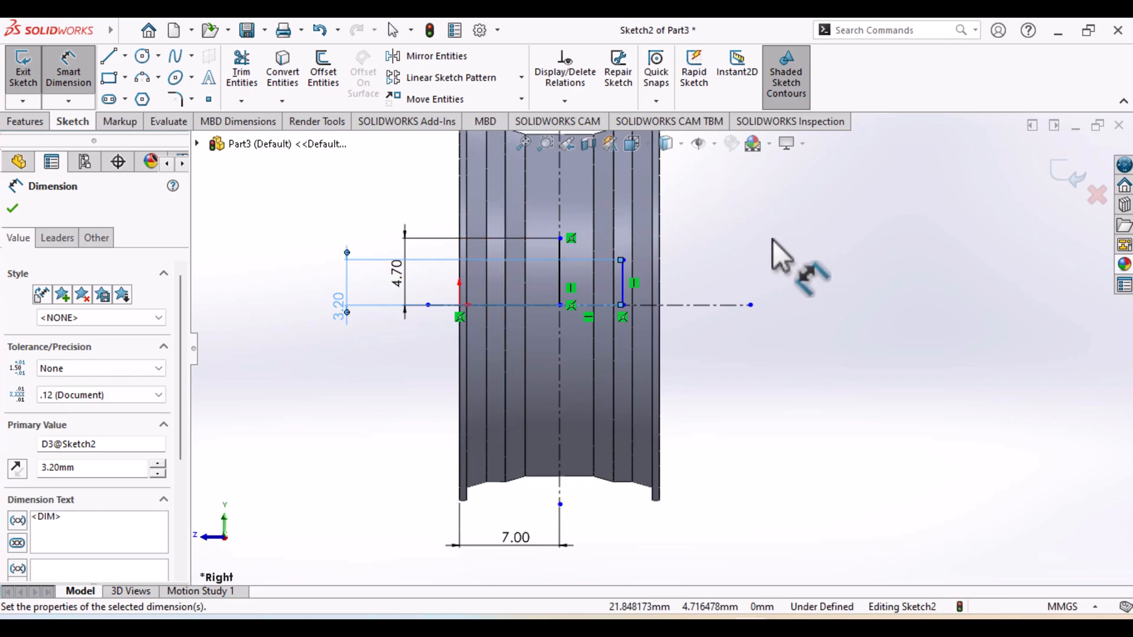
left_click(70, 75)
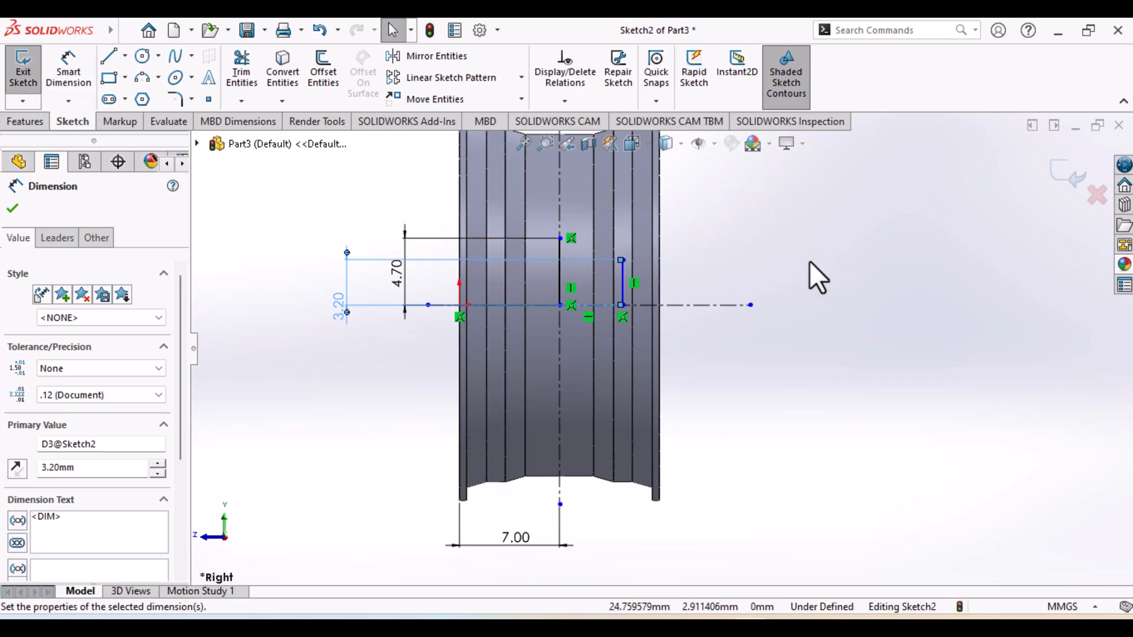
middle_click_drag(749, 286, 734, 309)
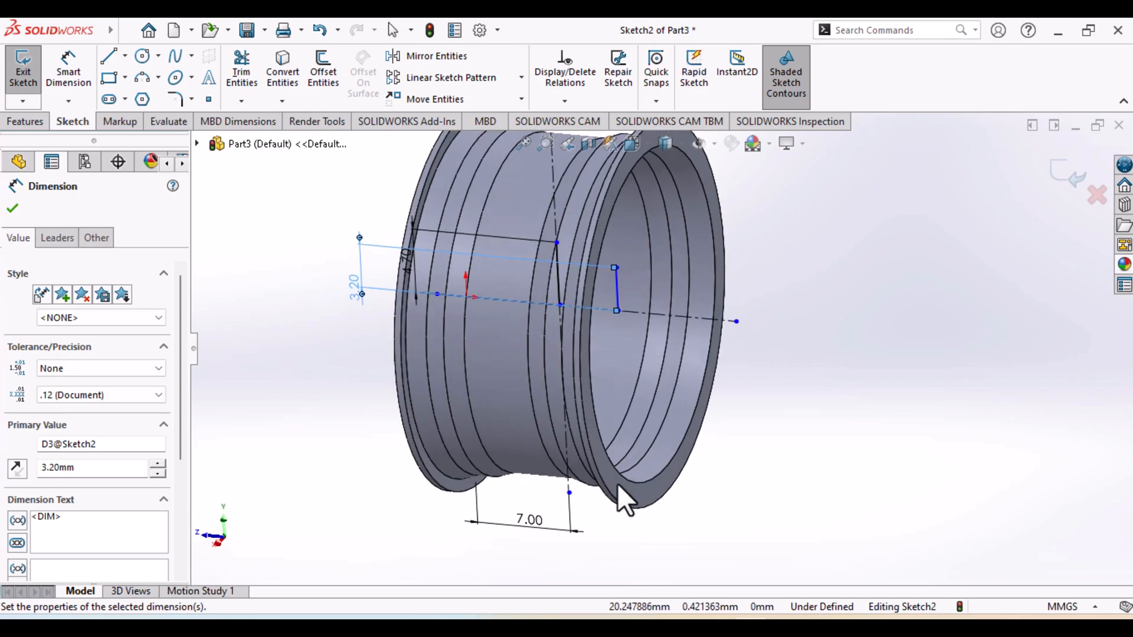
left_click(11, 212)
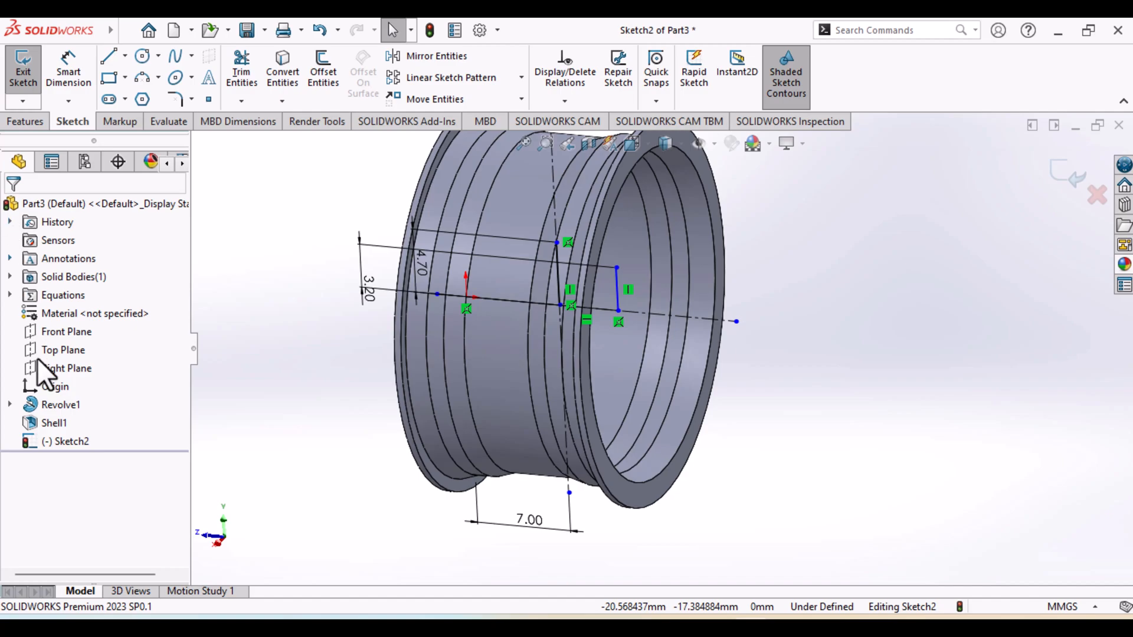
View the sketch face-on and draw a three-point arc of about 15.8 mm radius from the 3.2 mm line's upper end to the rim's outer corner
right_click(63, 434)
left_click(108, 377)
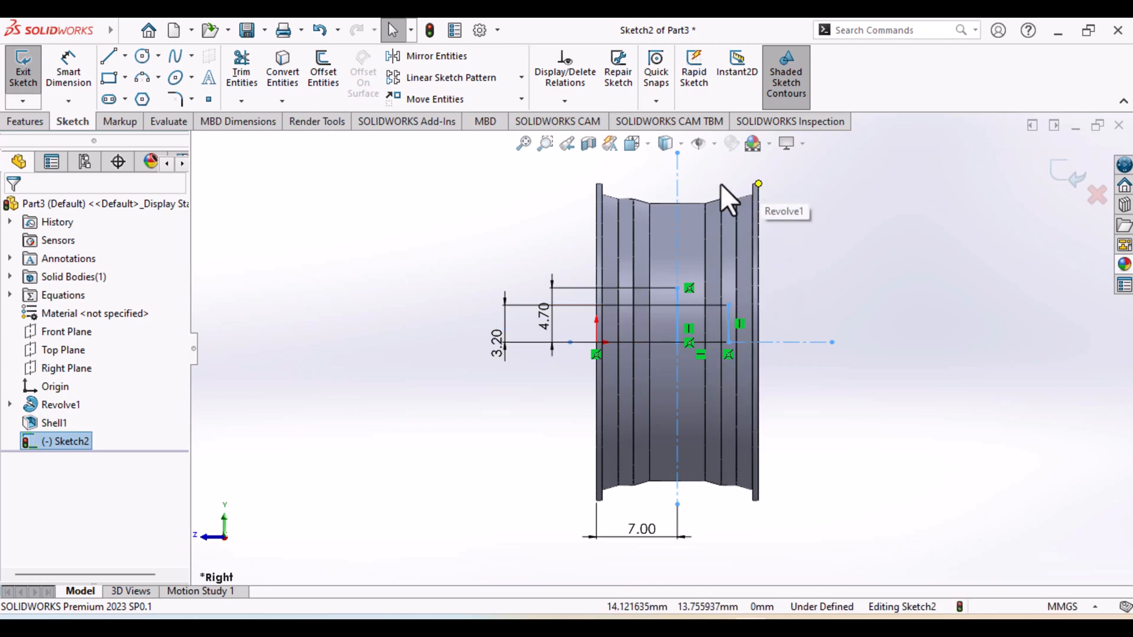
left_click(144, 79)
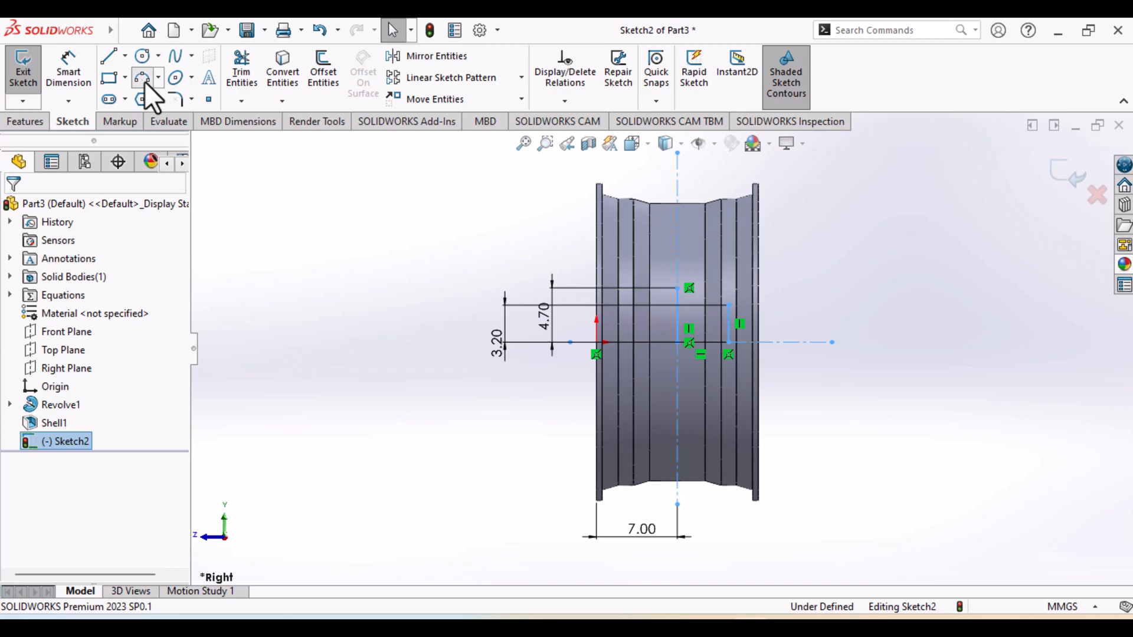
left_click(729, 305)
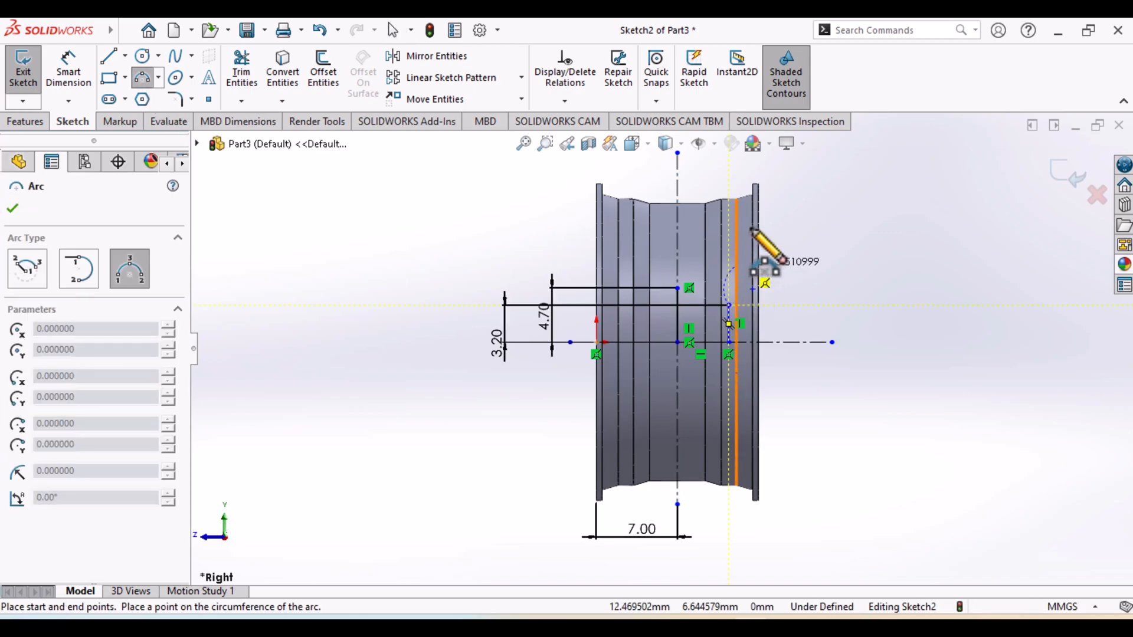
left_click(757, 183)
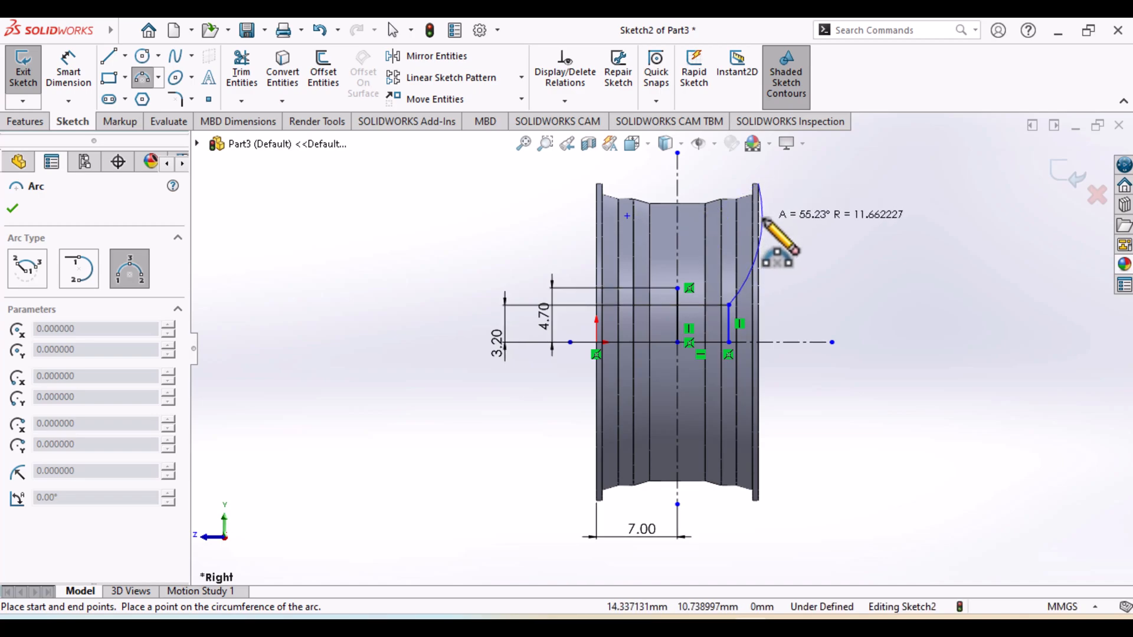
left_click(758, 233)
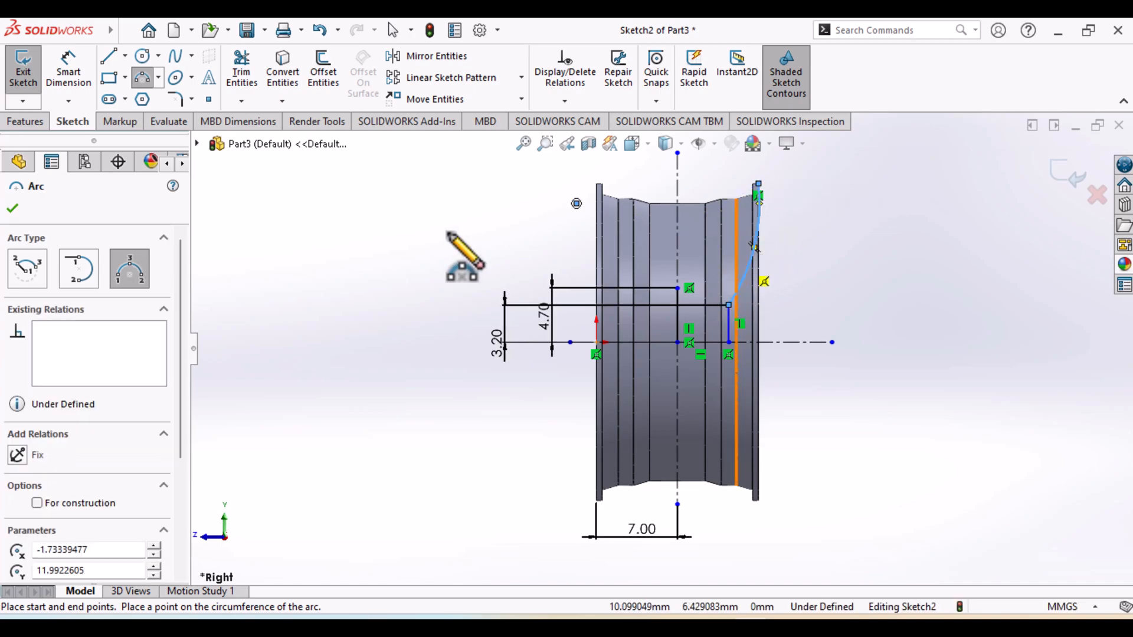
Dimension the spoke arc's radius as 7.5 mm
left_click(66, 70)
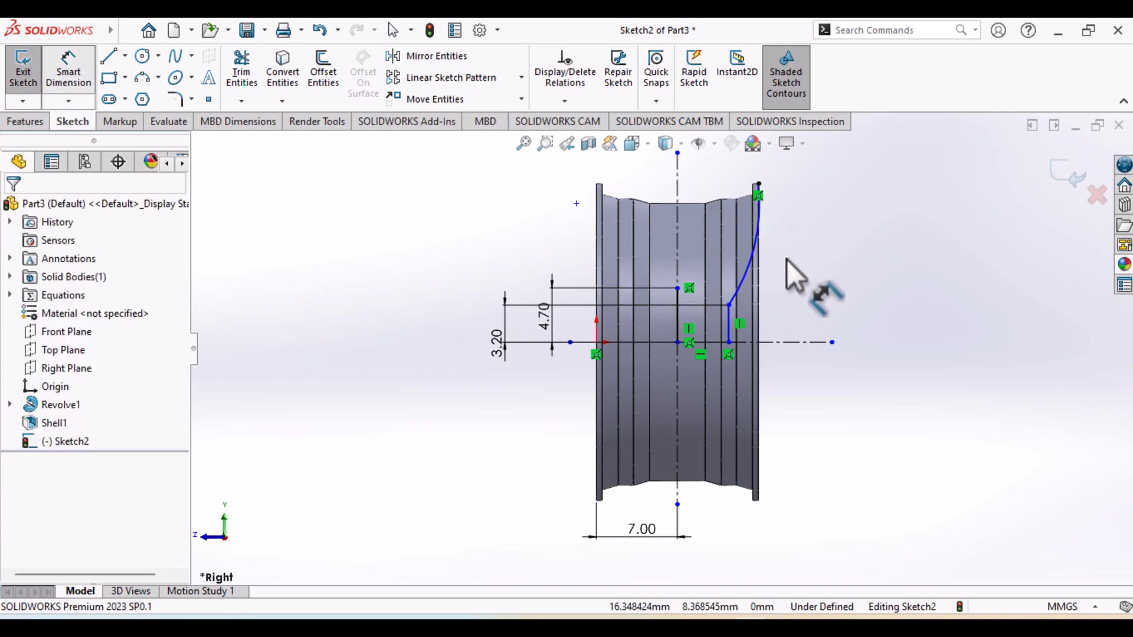
left_click(755, 252)
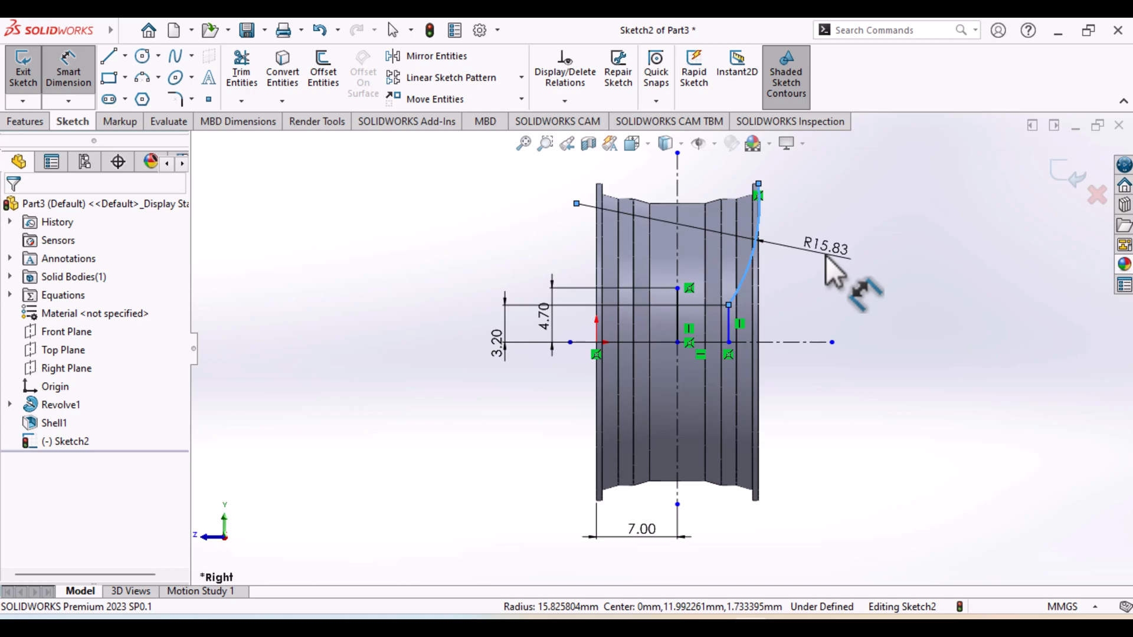
left_click(837, 259)
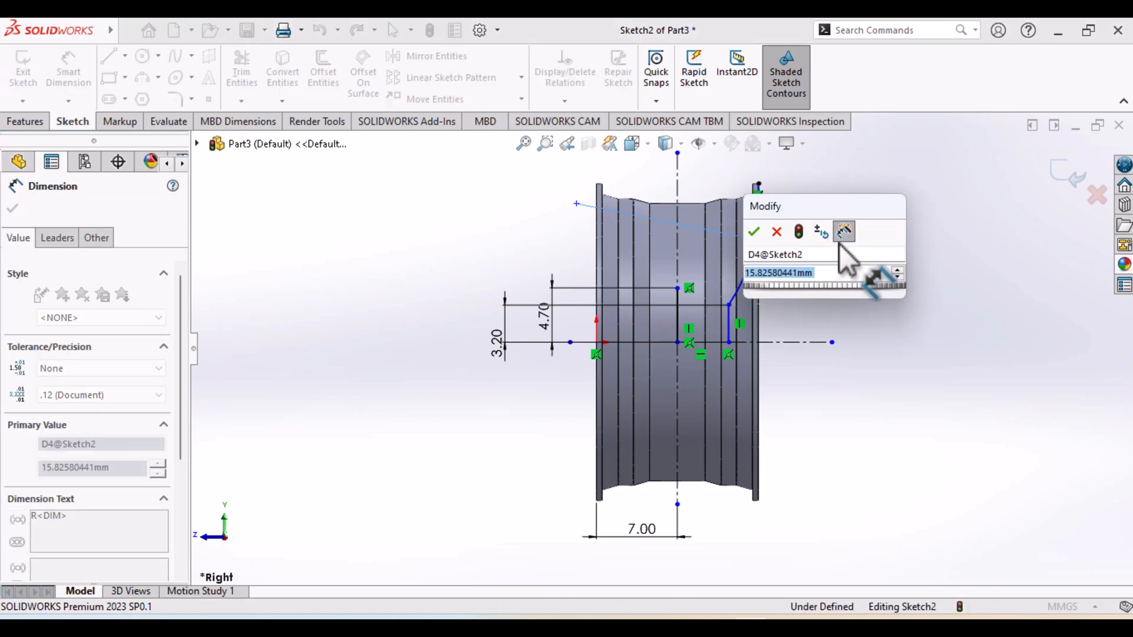
type("7.5")
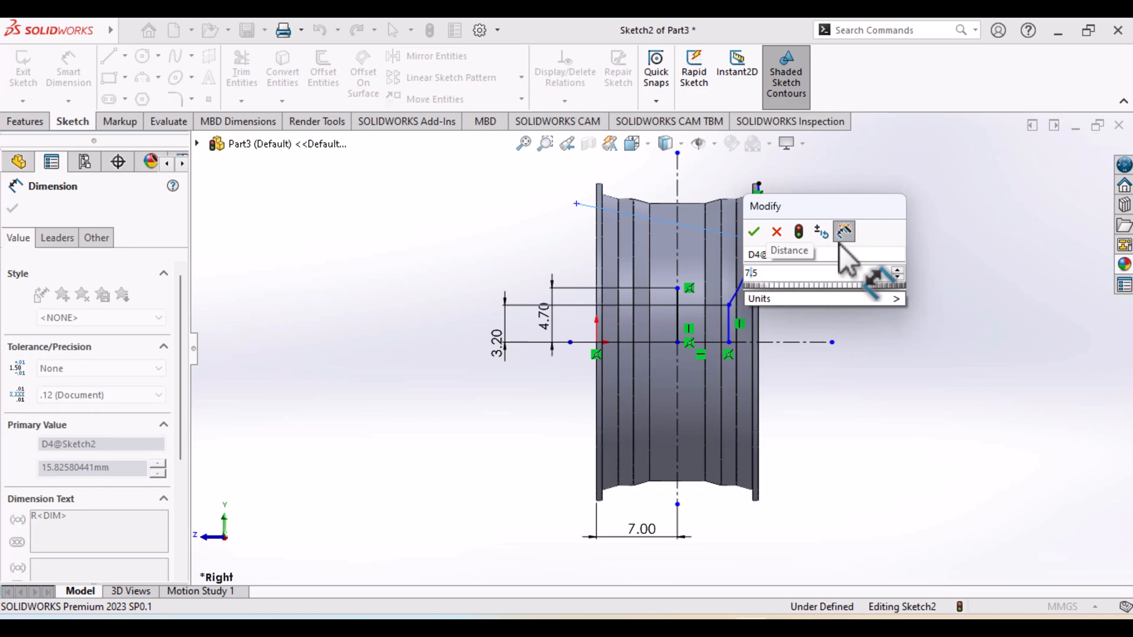
key("Return")
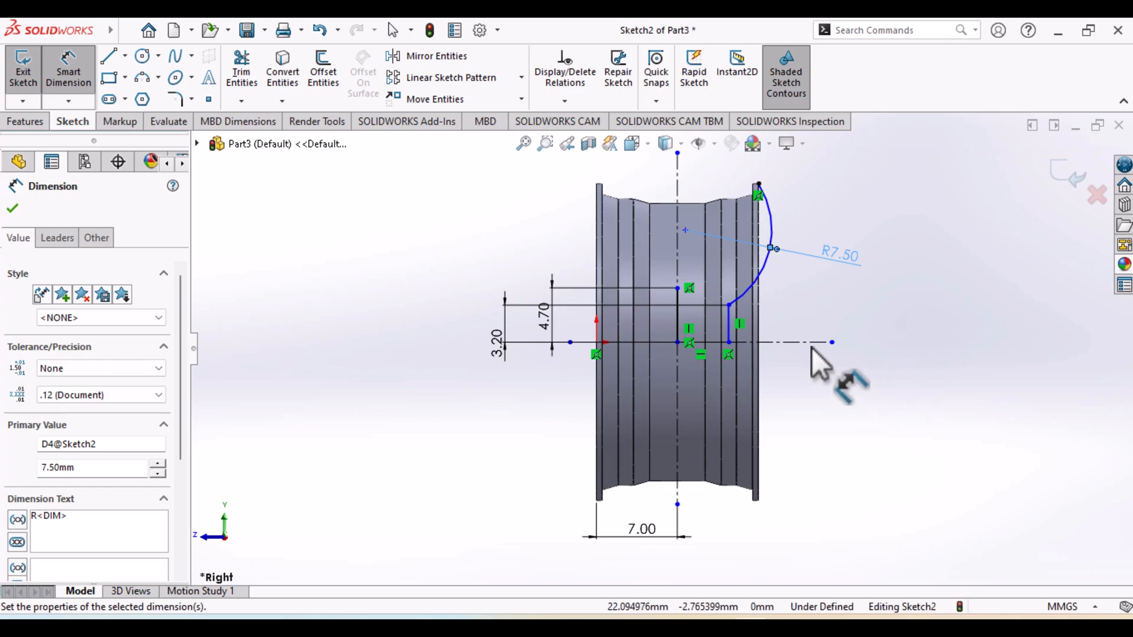
Check the hub and spoke section in the reference drawing and the distance between the arc and its center
left_click(786, 625)
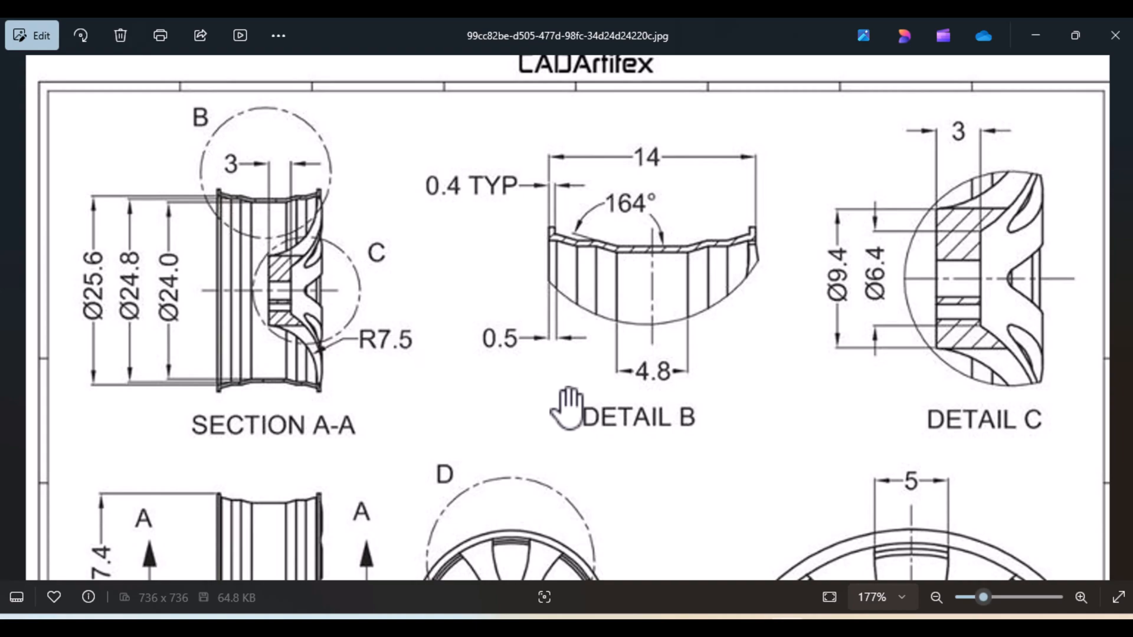
left_click(757, 626)
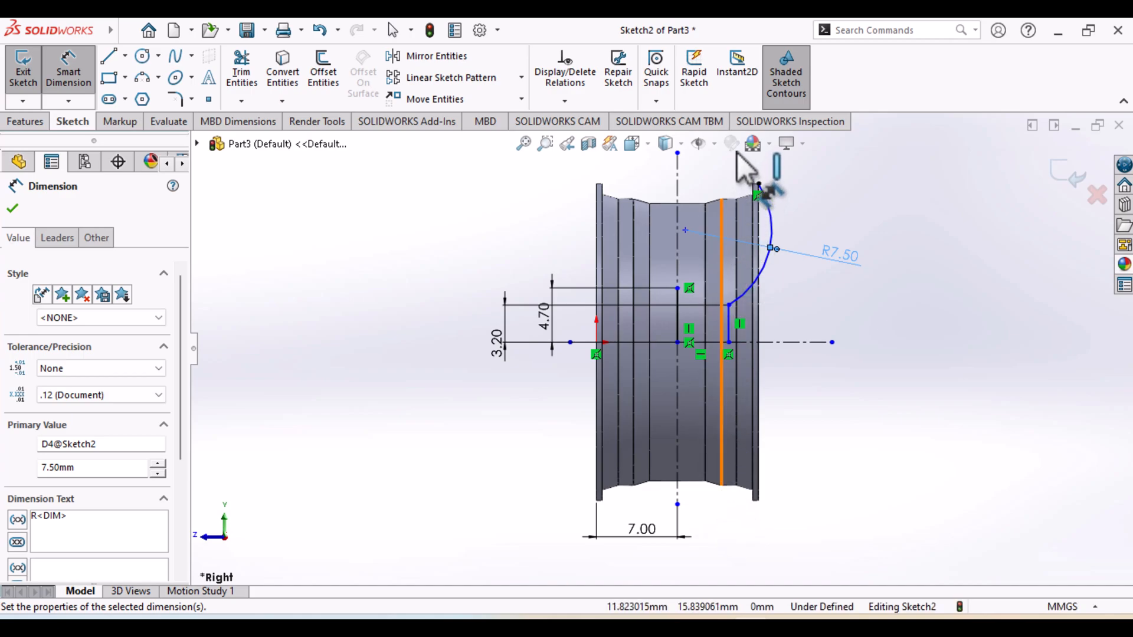
left_click(686, 231)
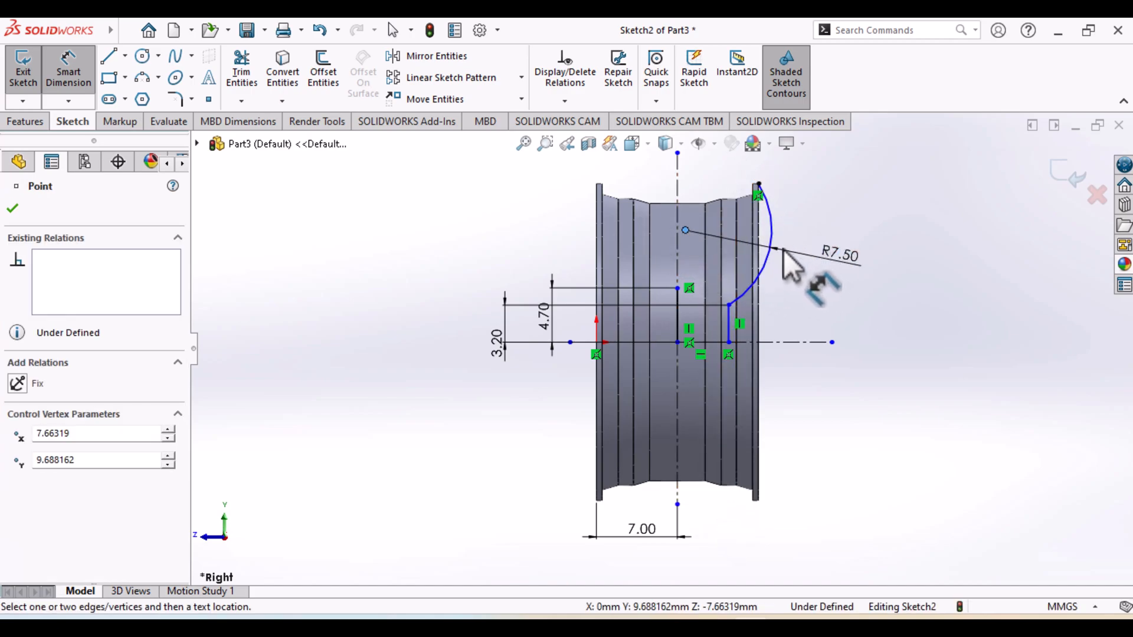
left_click(758, 242)
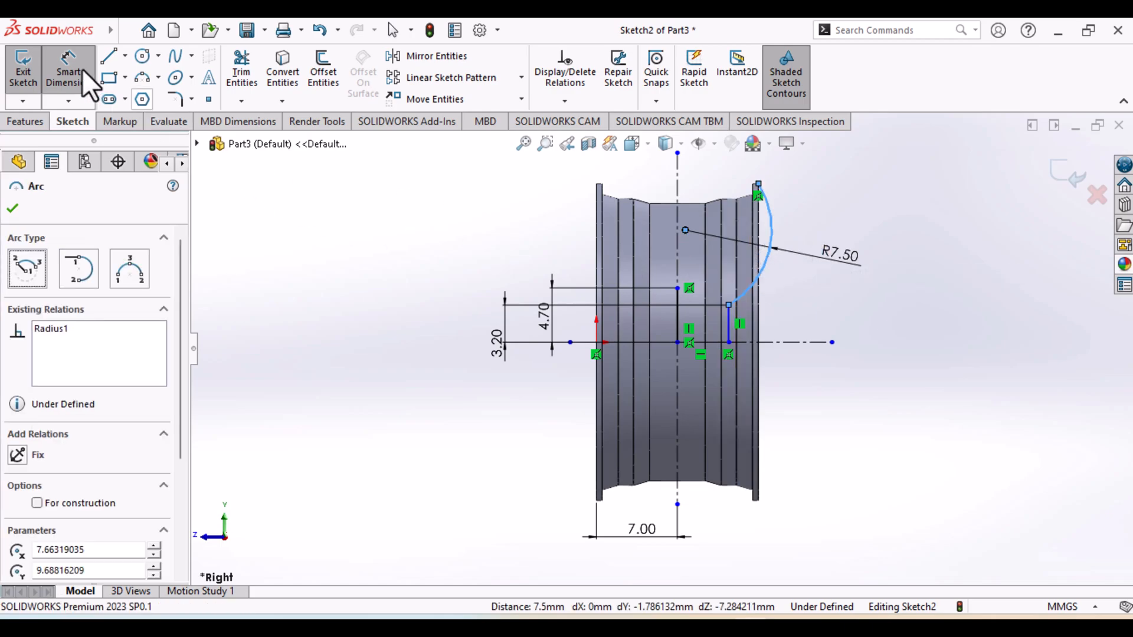
Draw a three-point arc of about 13 mm radius from the 4.7 mm line's upper end to the rim's upper outer corner
left_click(137, 77)
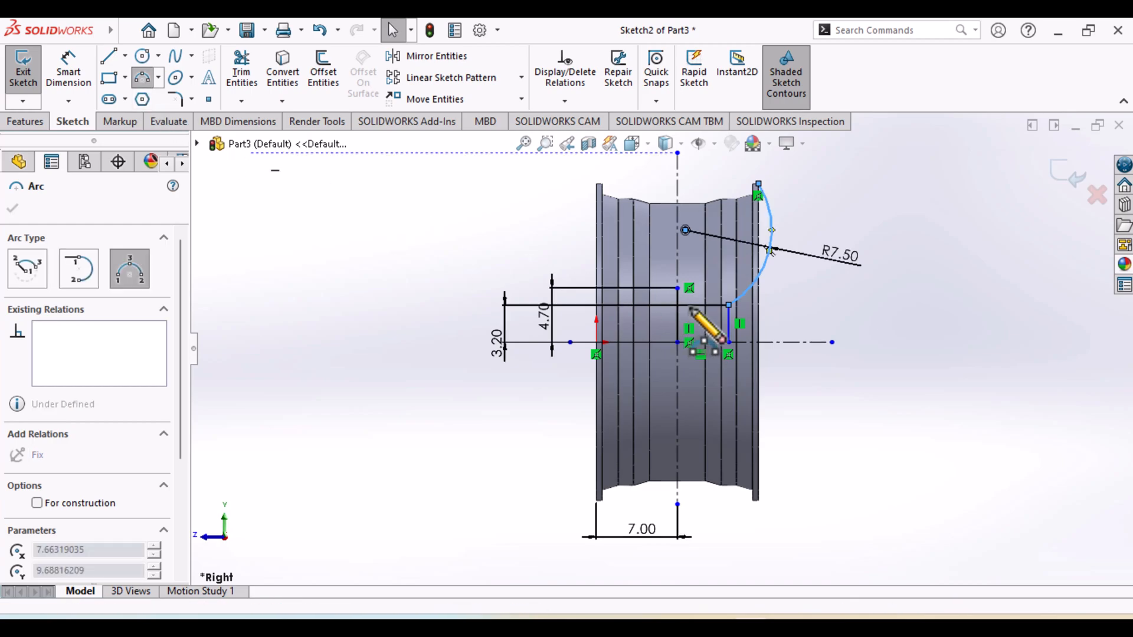
left_click(679, 288)
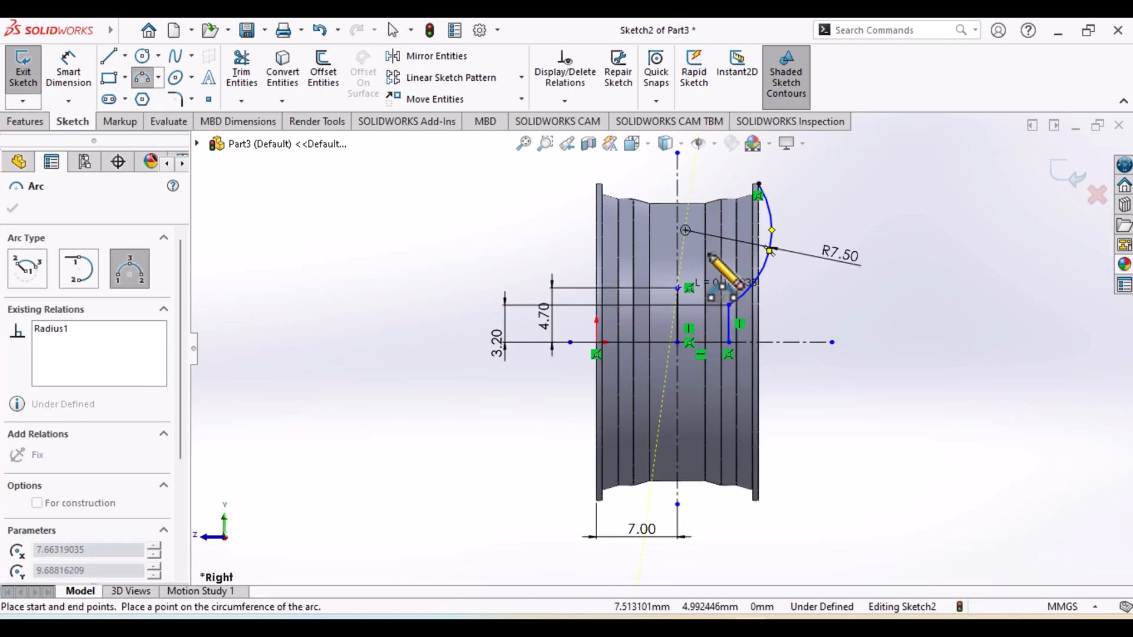
left_click(758, 184)
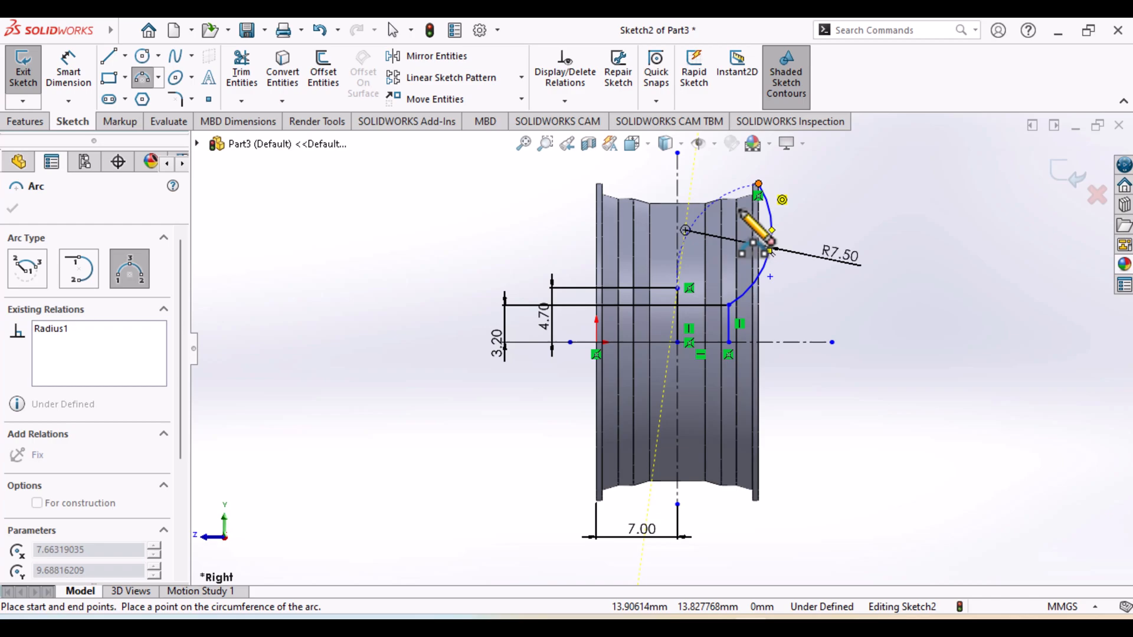
left_click(730, 247)
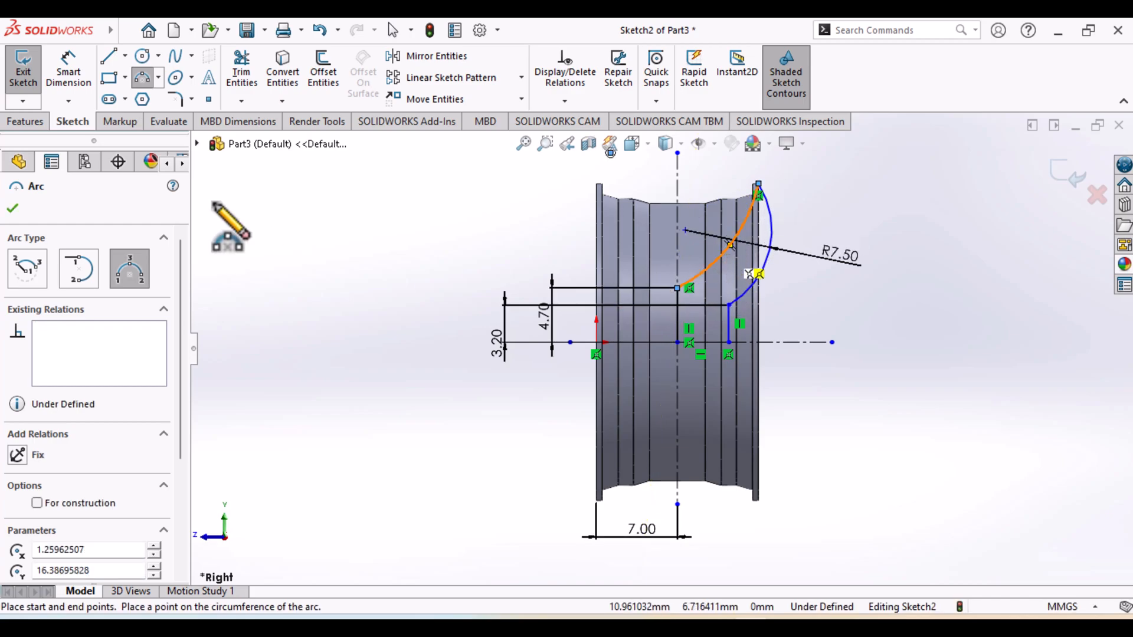
Add a radius dimension to the inner spoke arc, try 7.5 mm as its value, and undo that value change
left_click(68, 74)
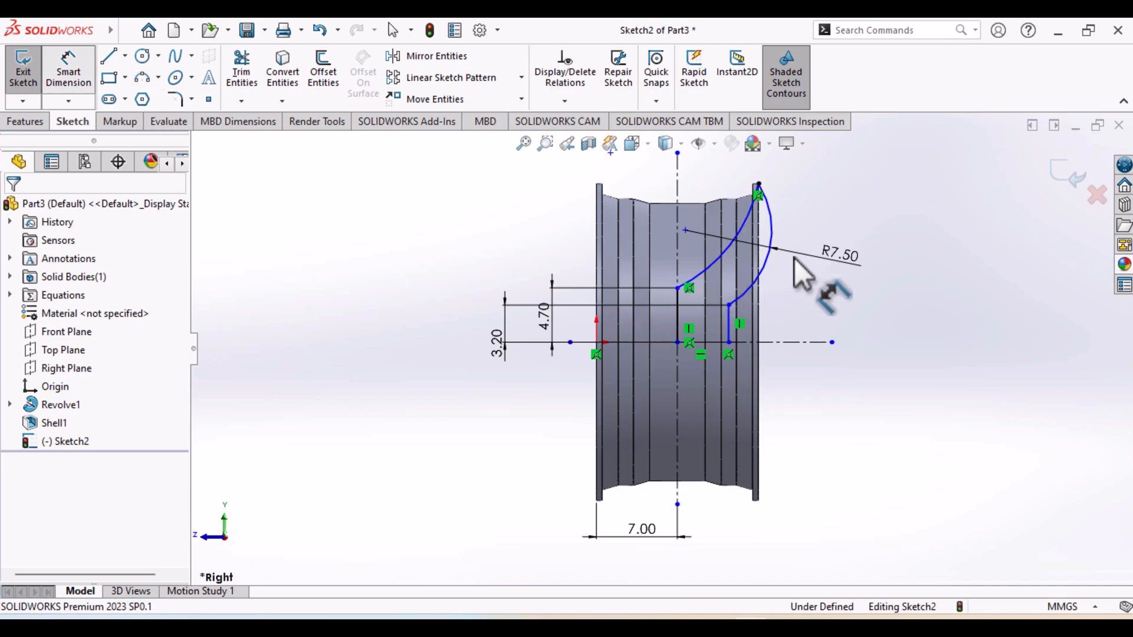
left_click(720, 253)
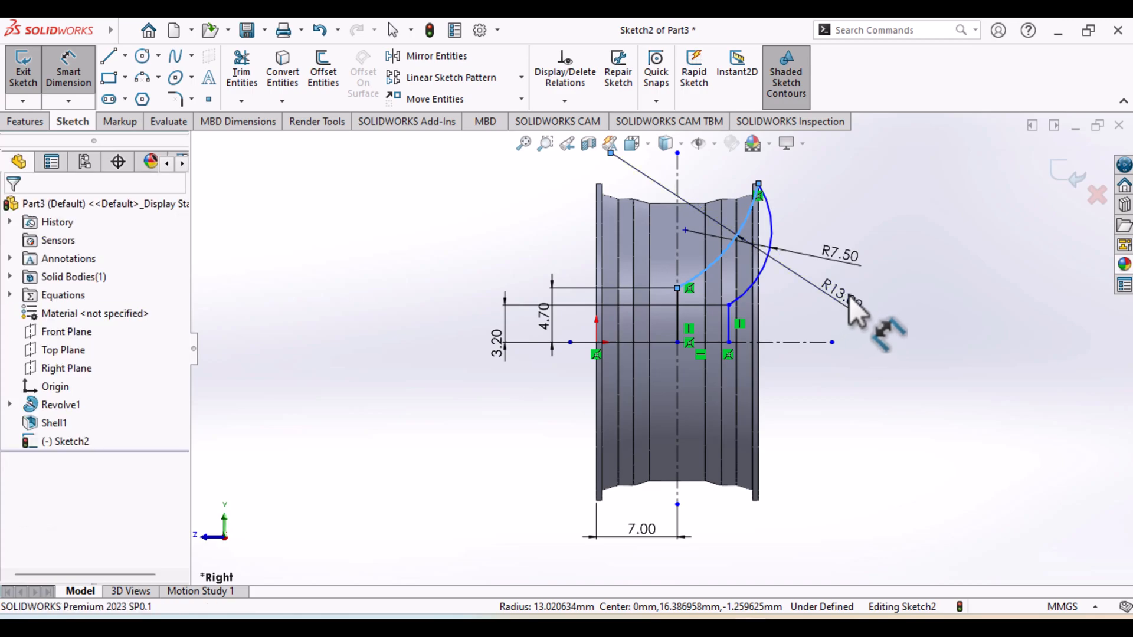
left_click(856, 311)
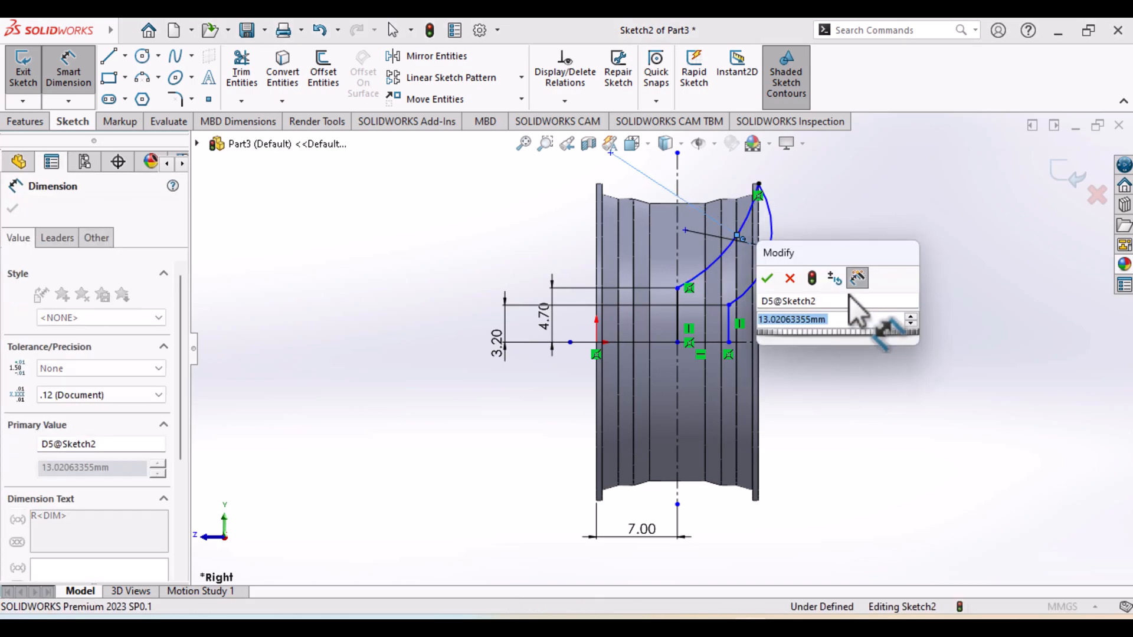
type("7.")
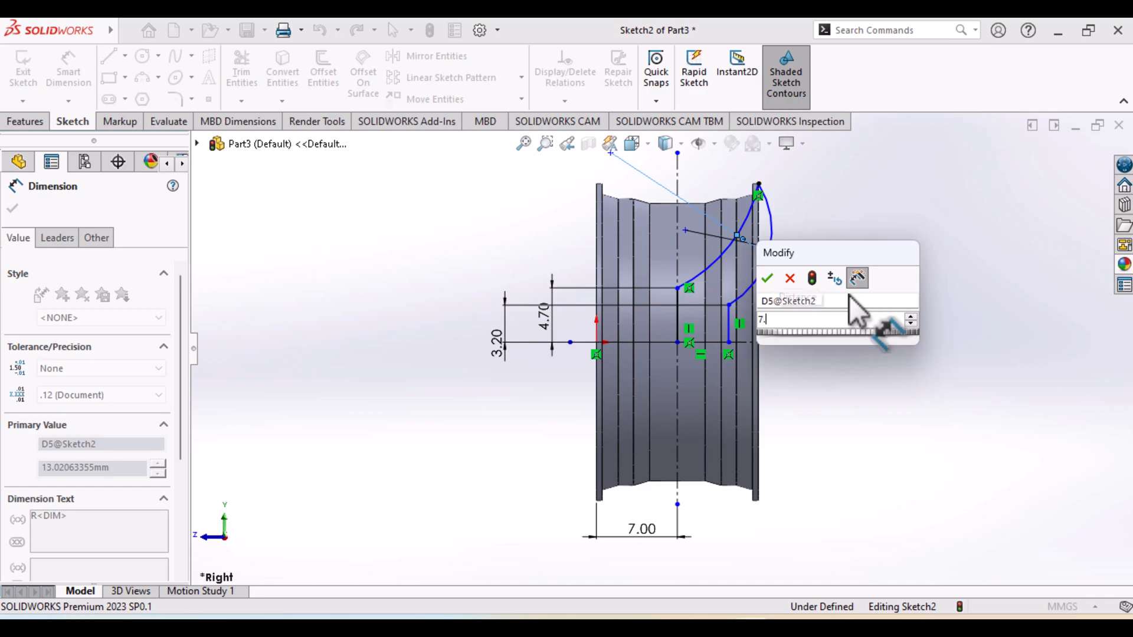
type("5")
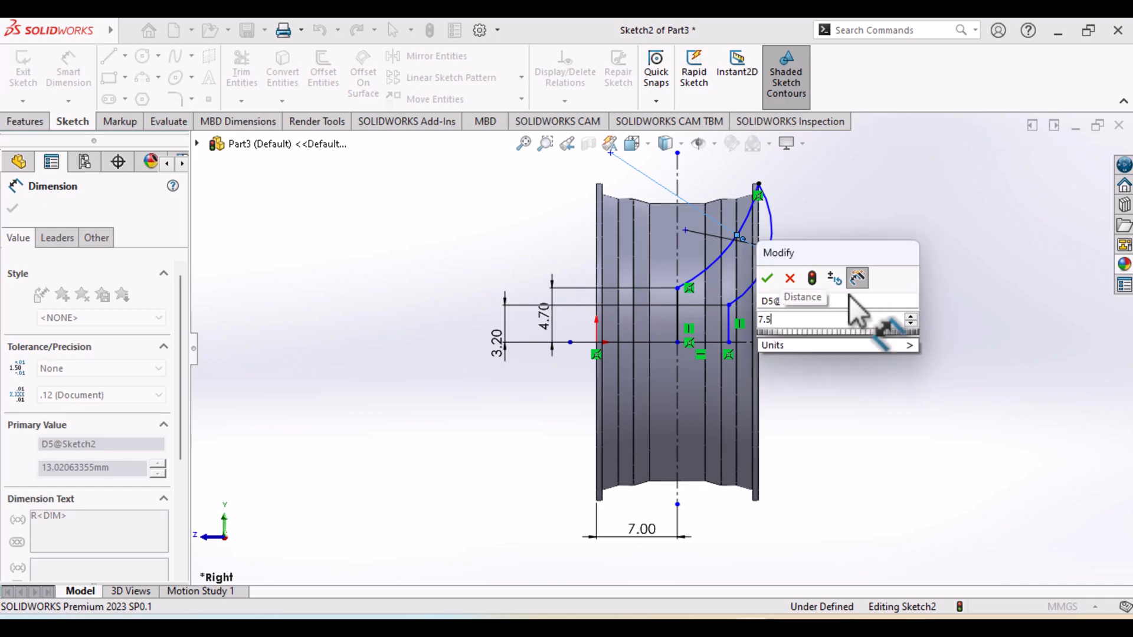
key("Return")
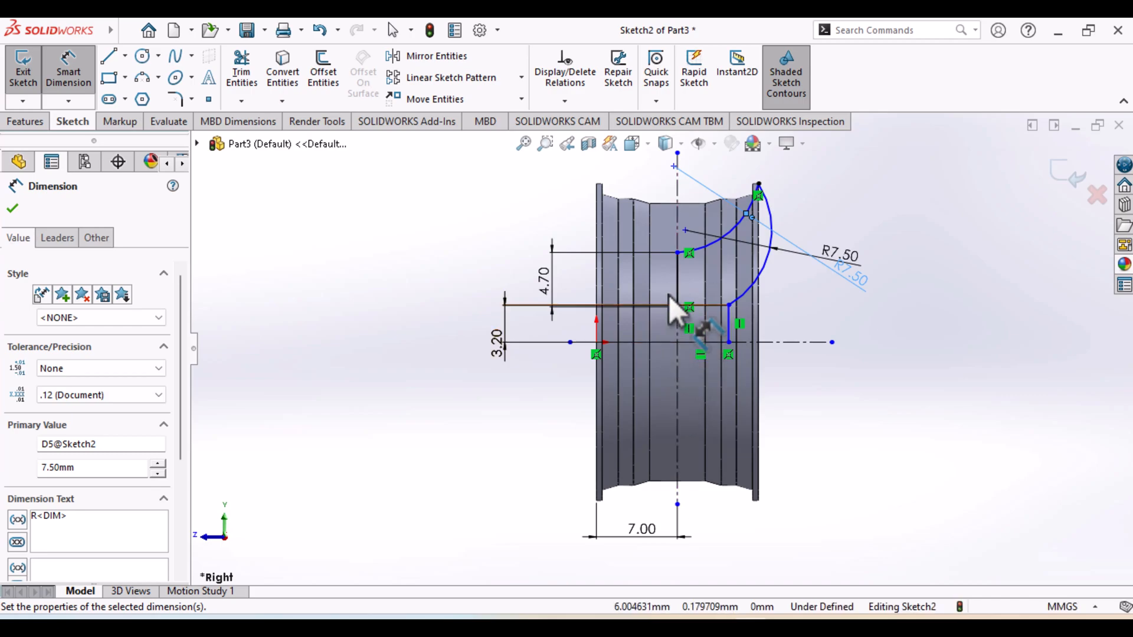
left_click(317, 34)
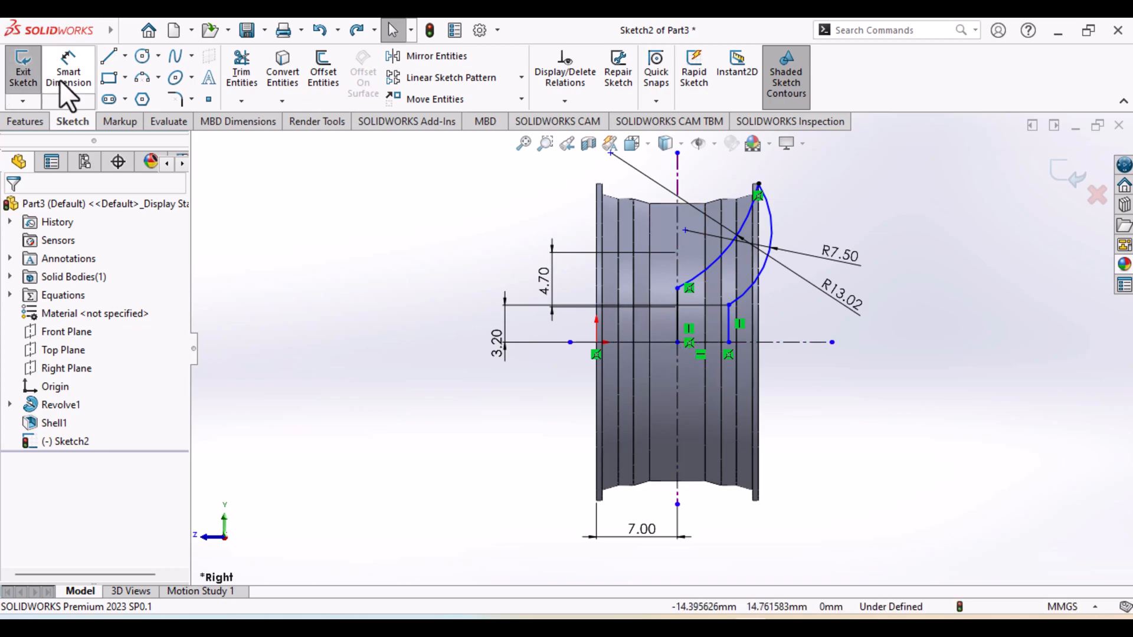
Dimension the vertical distance from the 4.7 mm line's lower end to the inner corner of the rim's lower outer flange
left_click(678, 343)
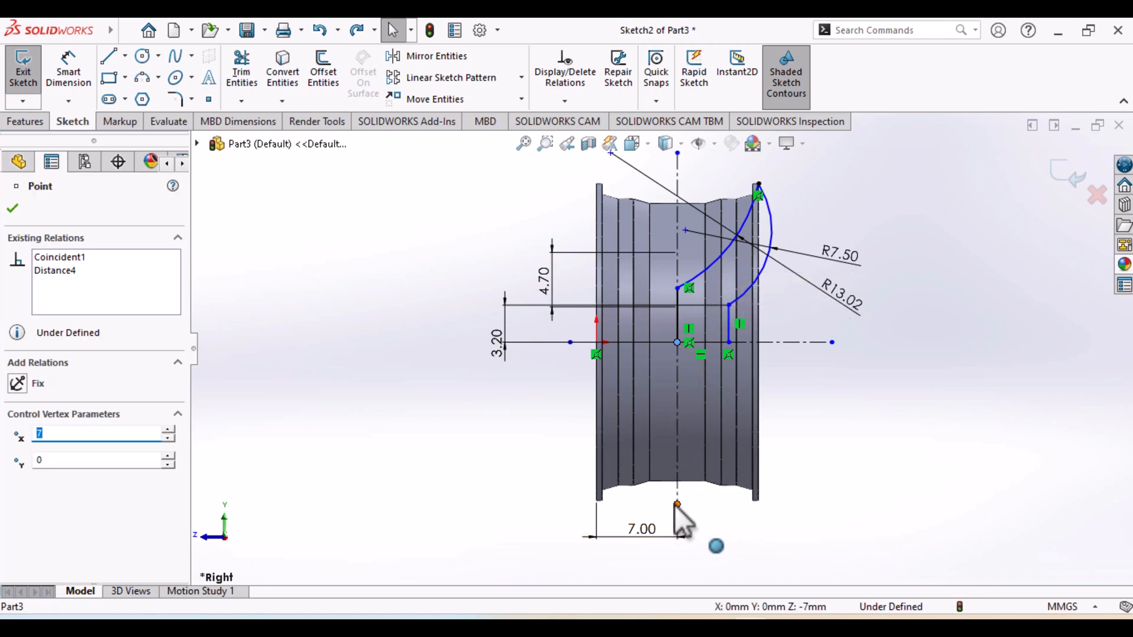
left_click(753, 502)
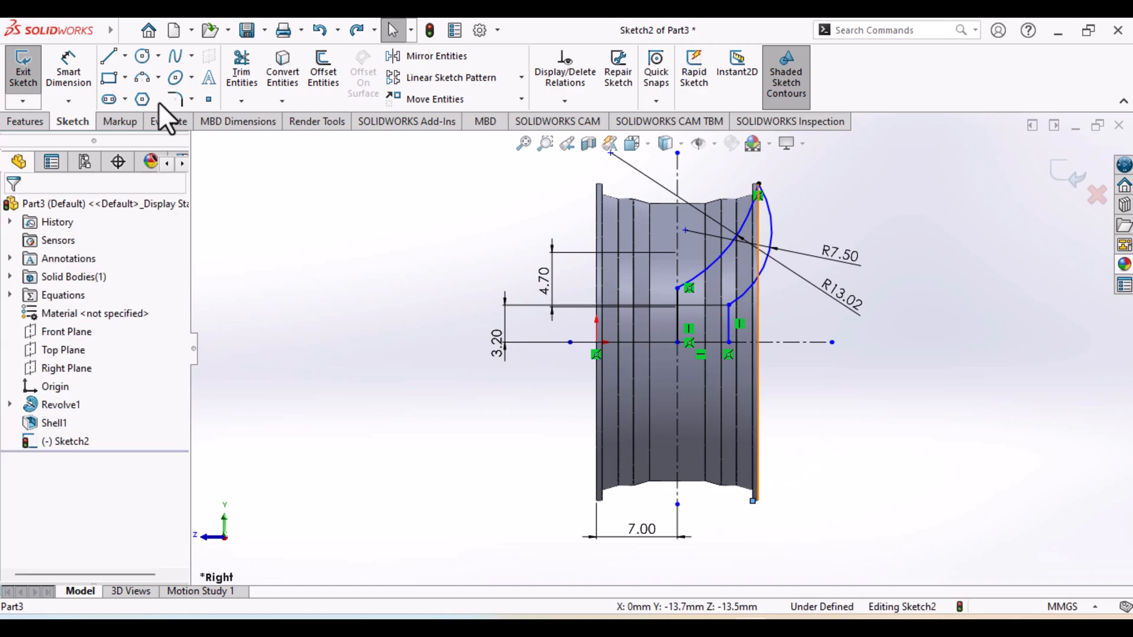
left_click(70, 80)
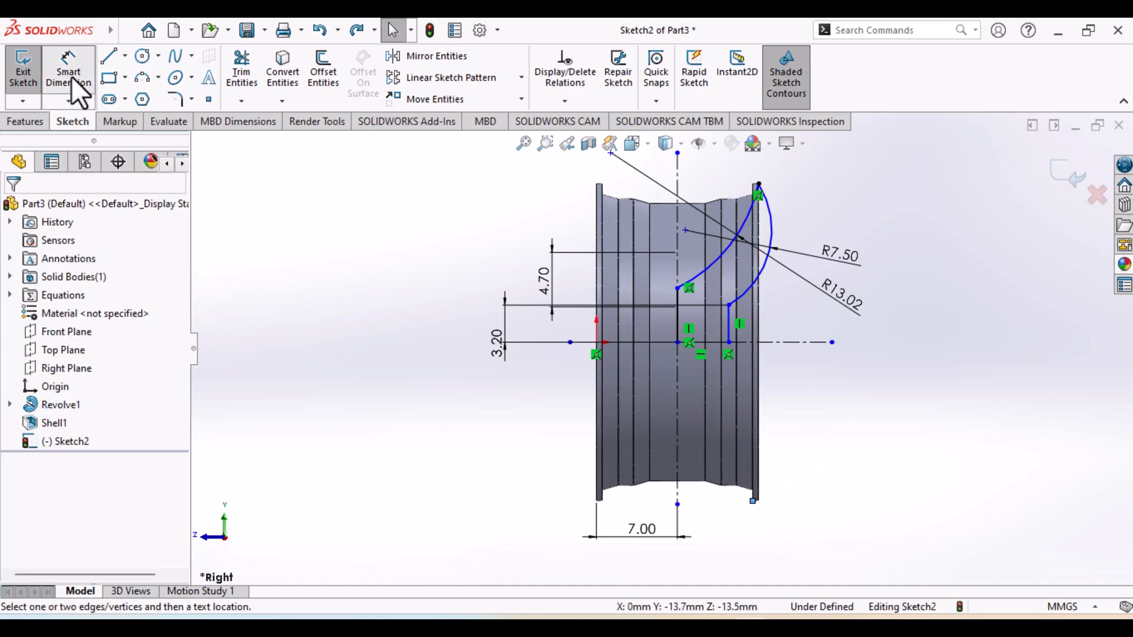
left_click(677, 344)
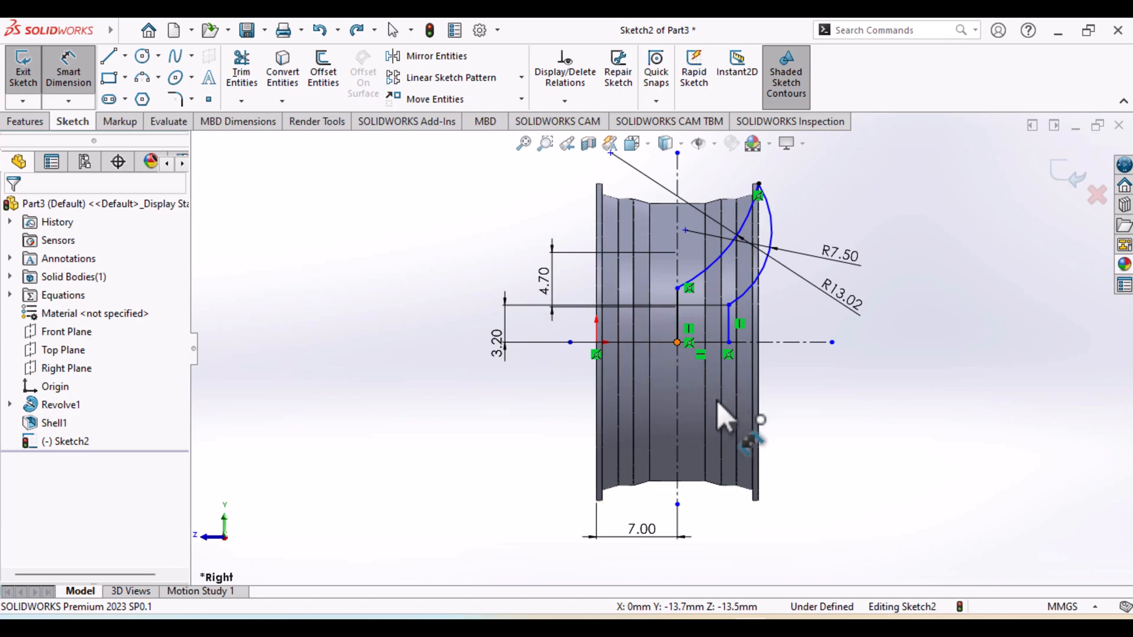
left_click(752, 501)
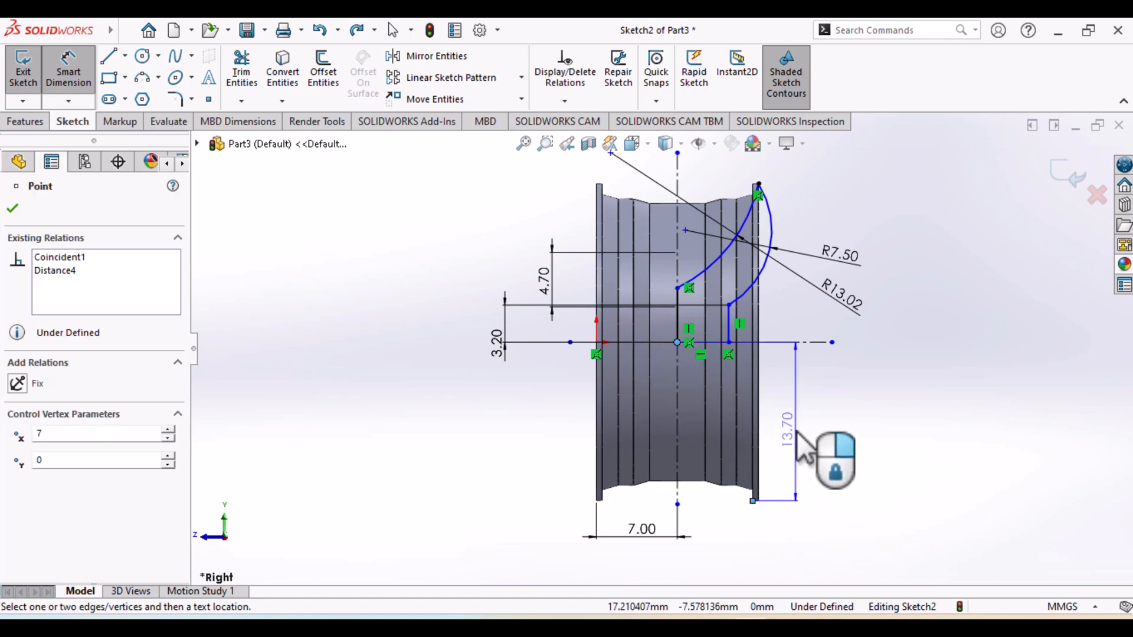
left_click(797, 432)
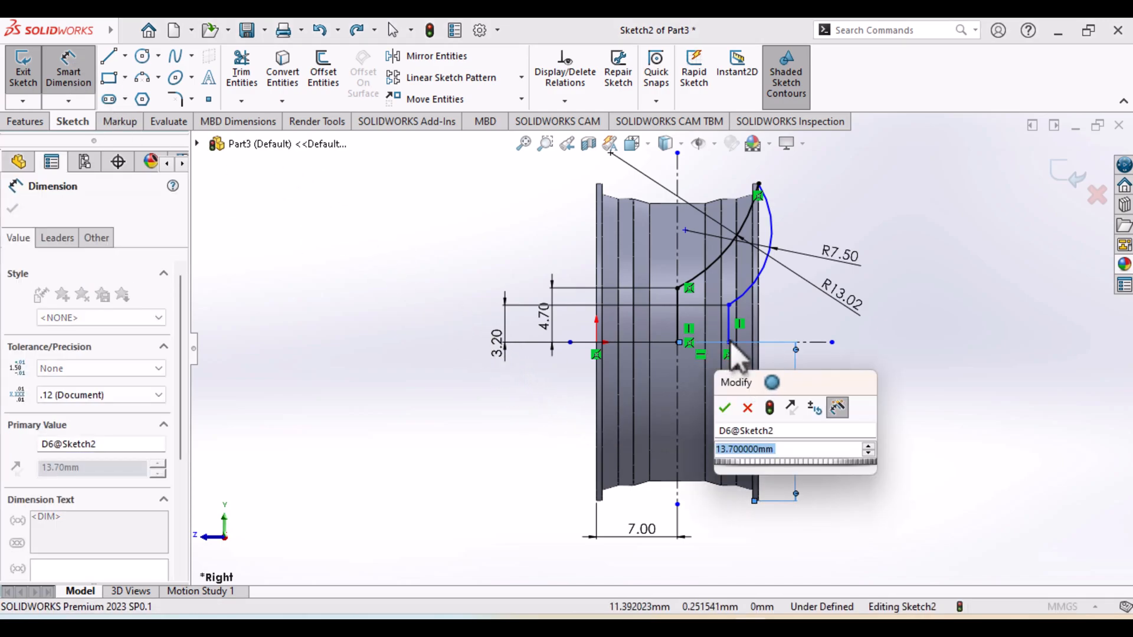
left_click(727, 412)
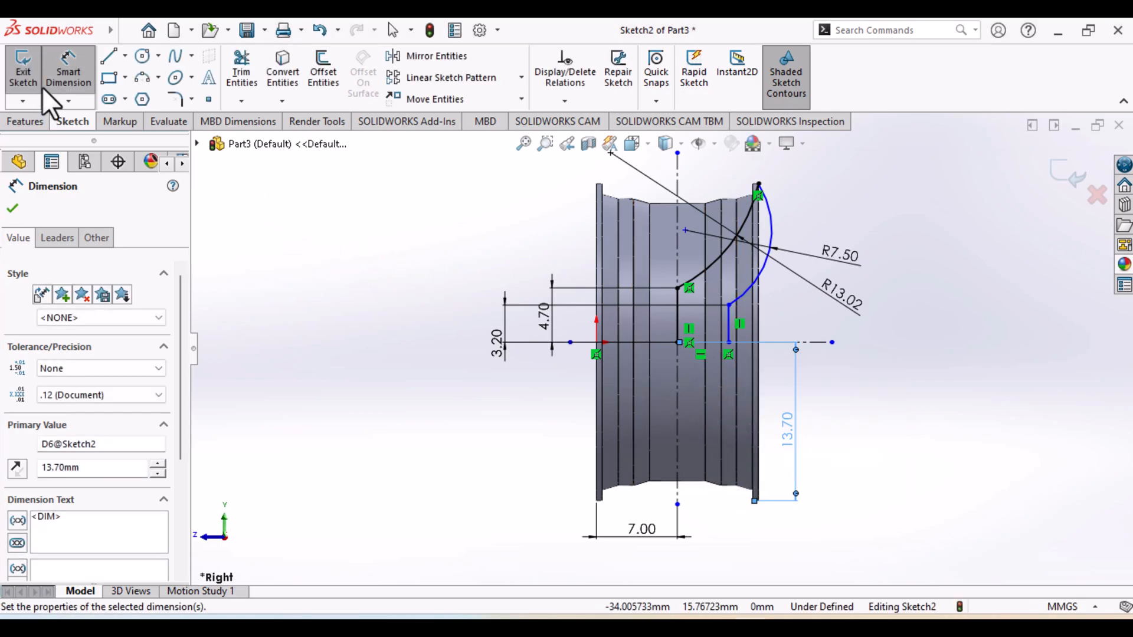
Add a driven vertical dimension between the 3.2 mm line's lower end and the rim's lower outer corner
left_click(730, 342)
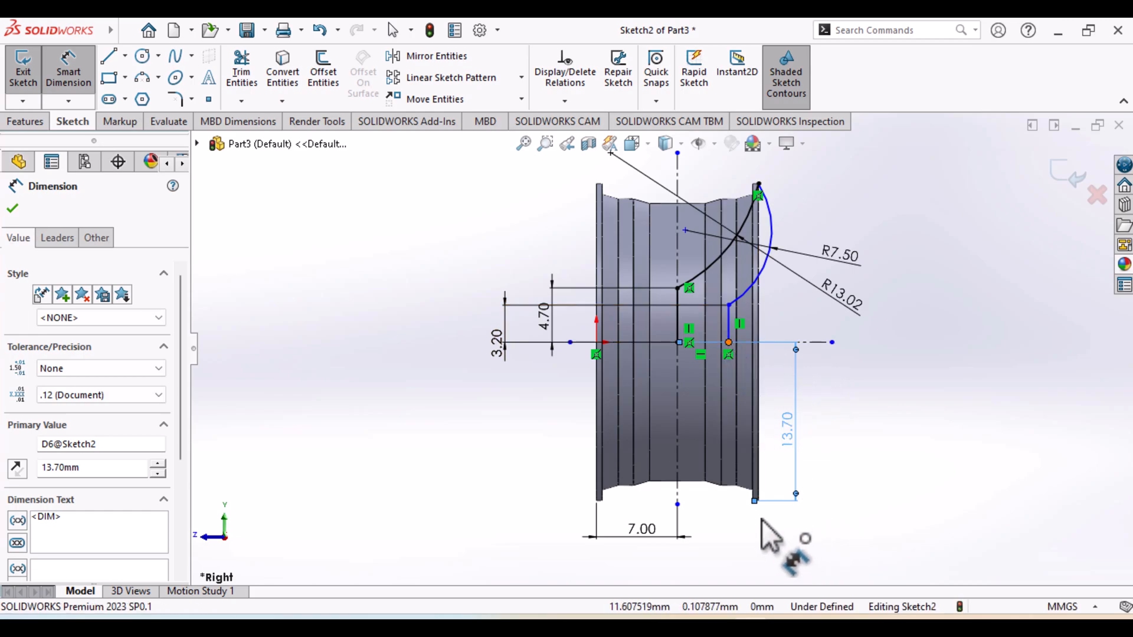
left_click(759, 502)
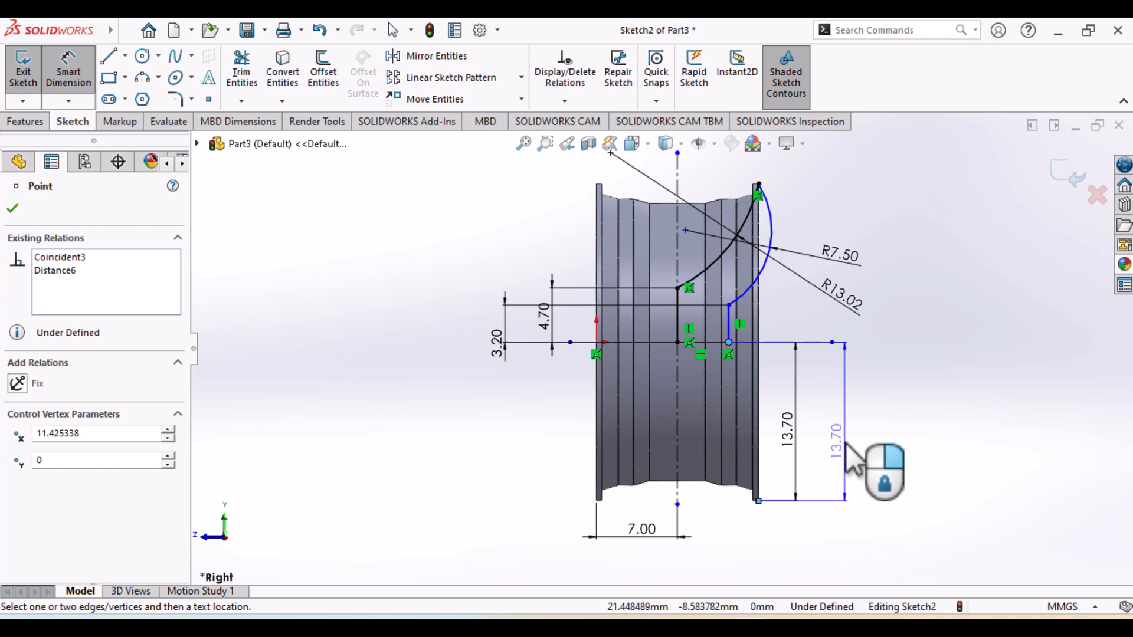
left_click(847, 444)
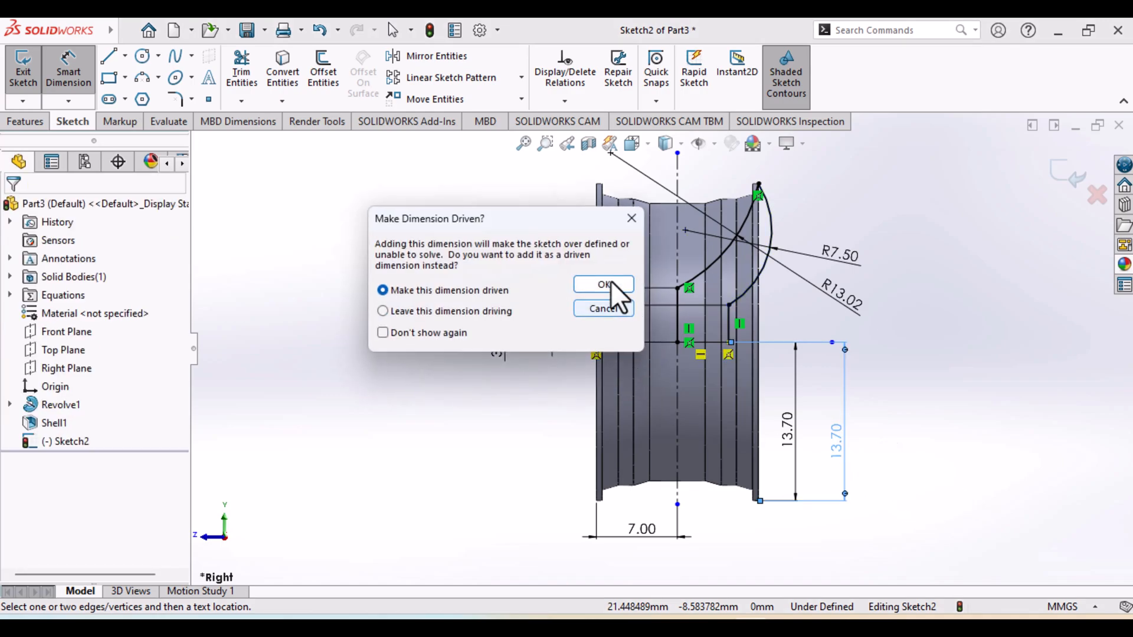
left_click(611, 281)
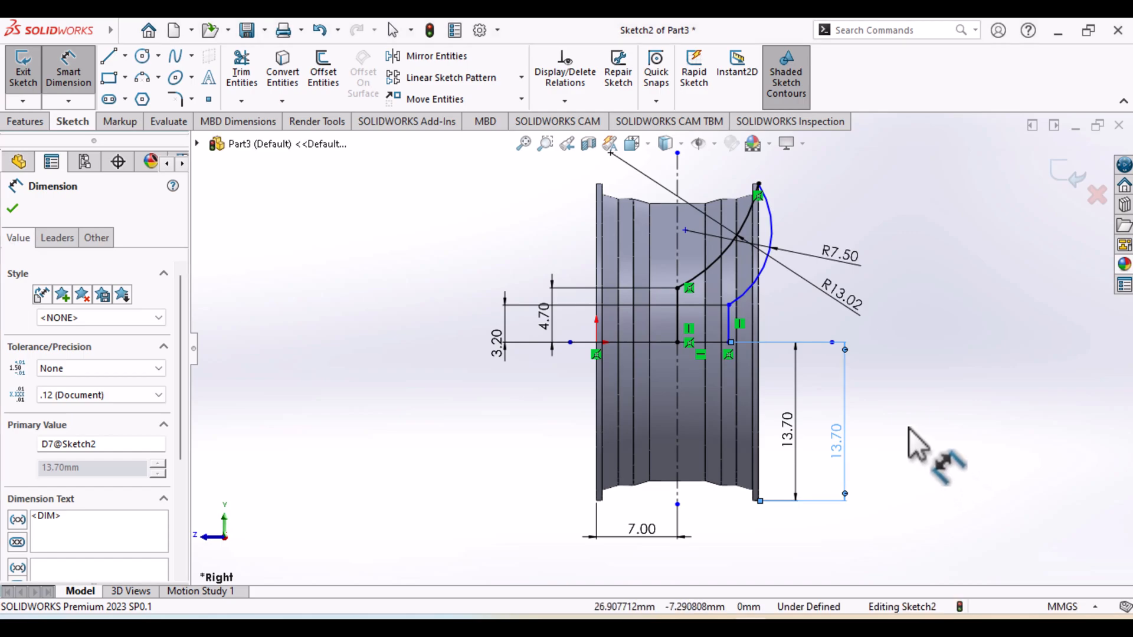
Set the inner spoke arc's radius to 7.5 mm
left_click(68, 70)
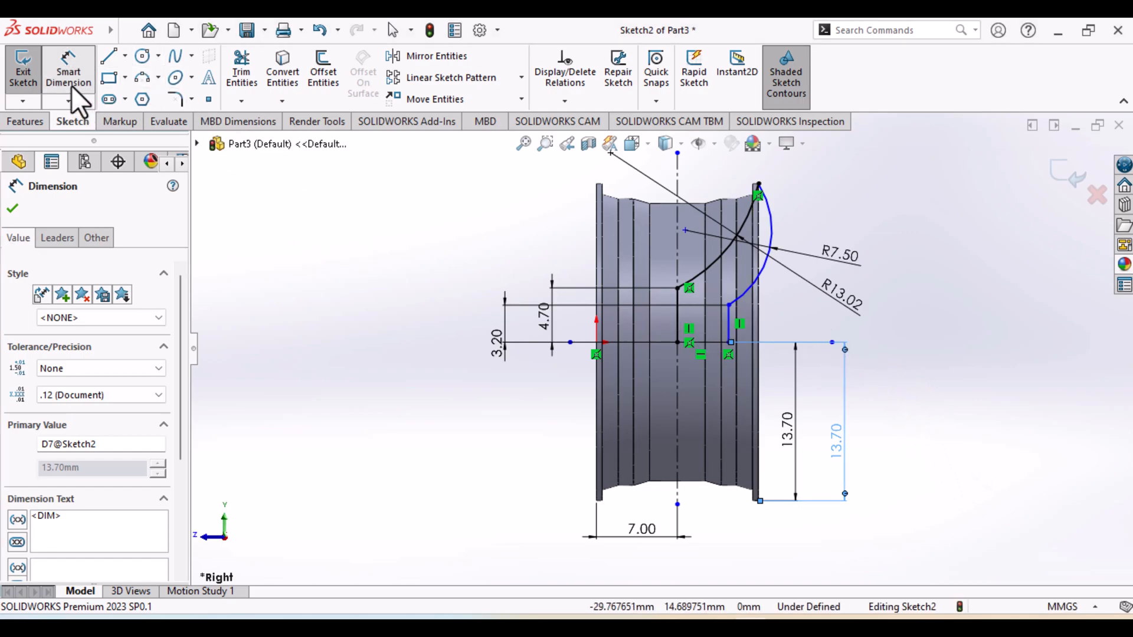
double_click(843, 295)
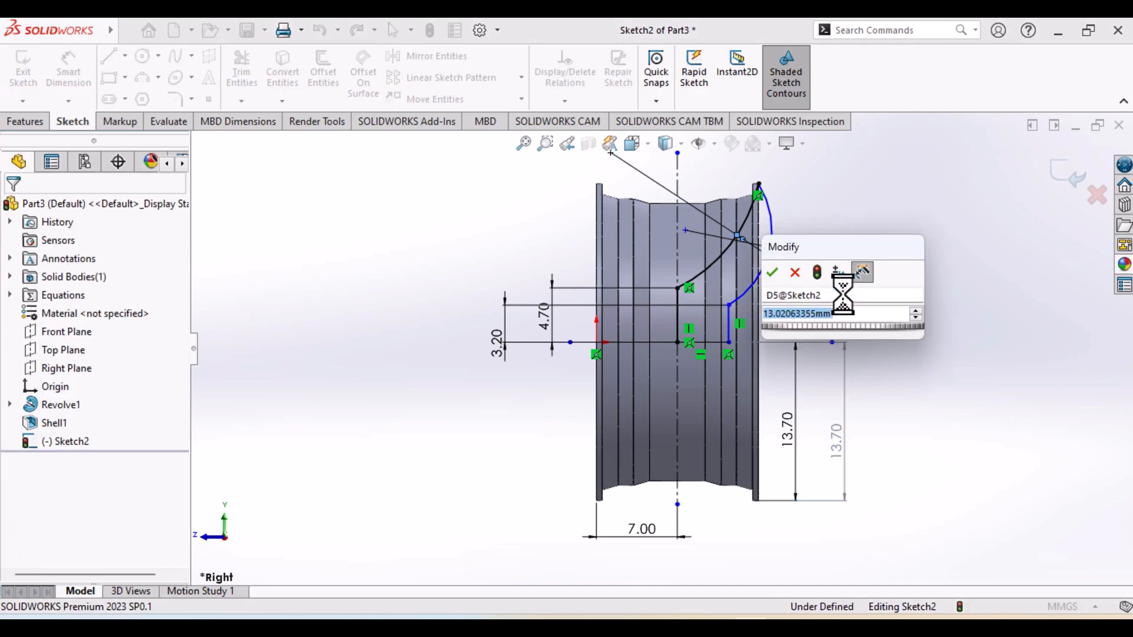
type("7.5")
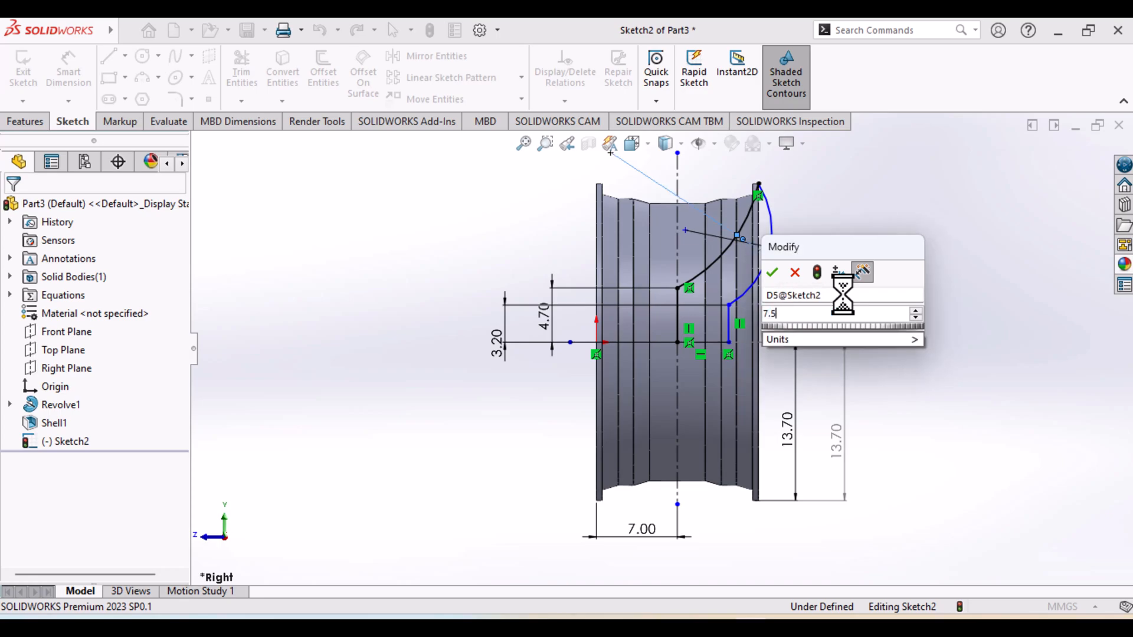
key("Return")
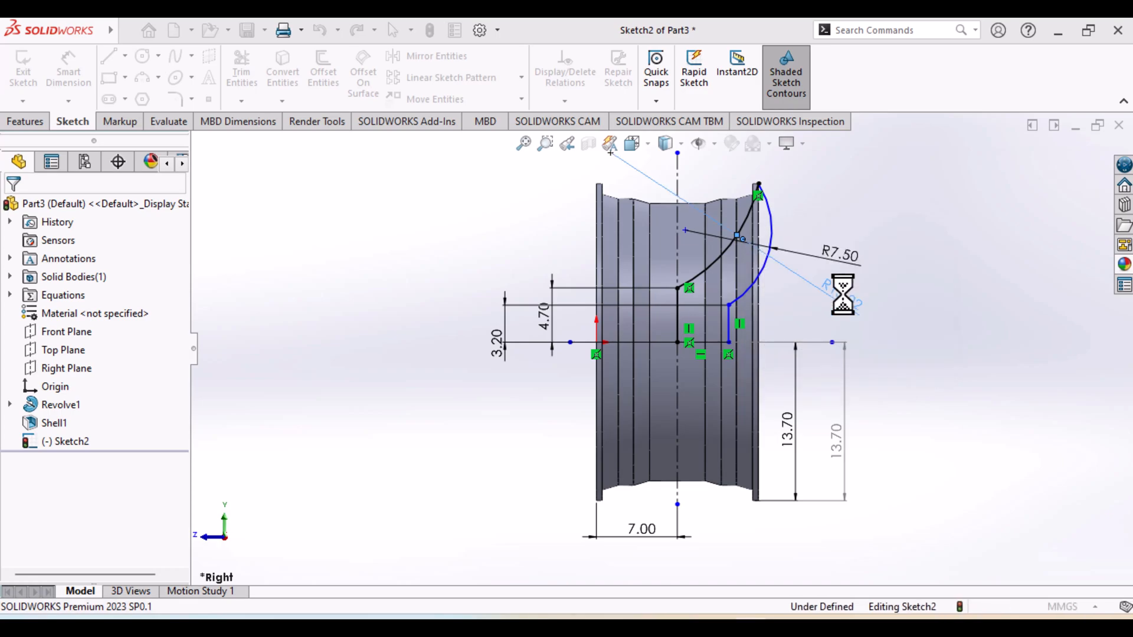
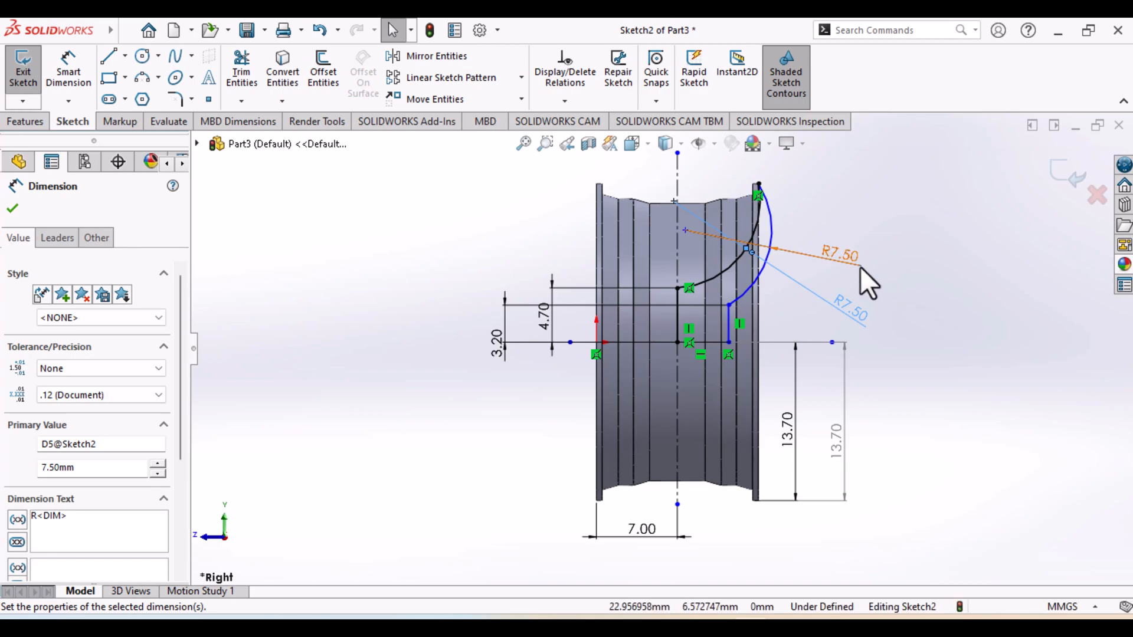
Delete the inner spoke arc together with its radius dimension
scroll(746, 390, "up", 2)
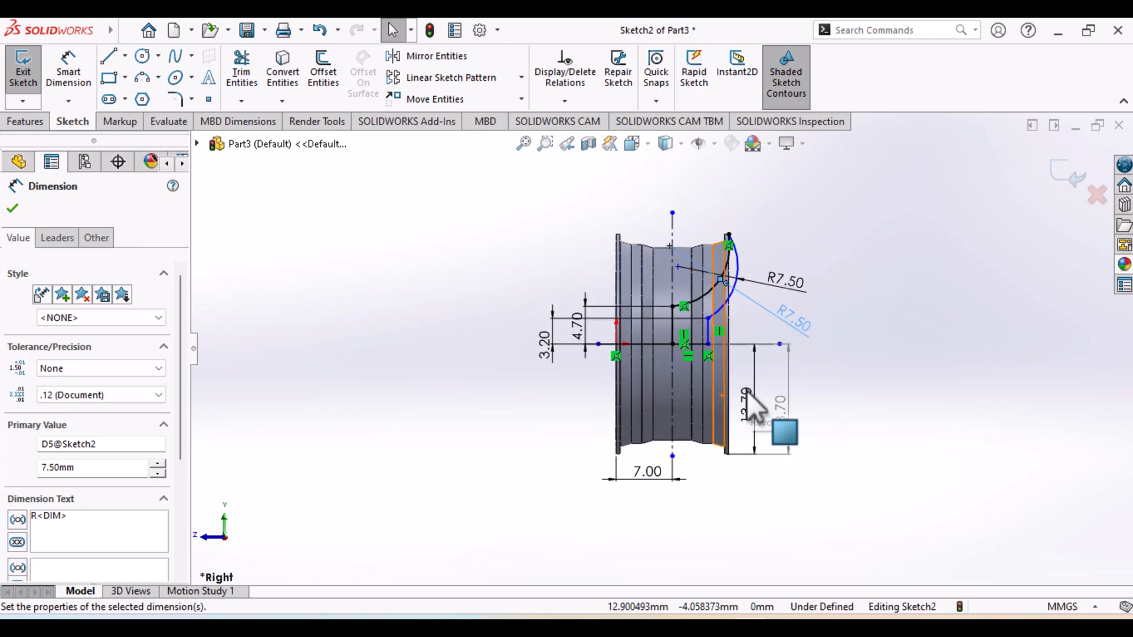
scroll(746, 391, "down", 1)
scroll(745, 392, "down", 1)
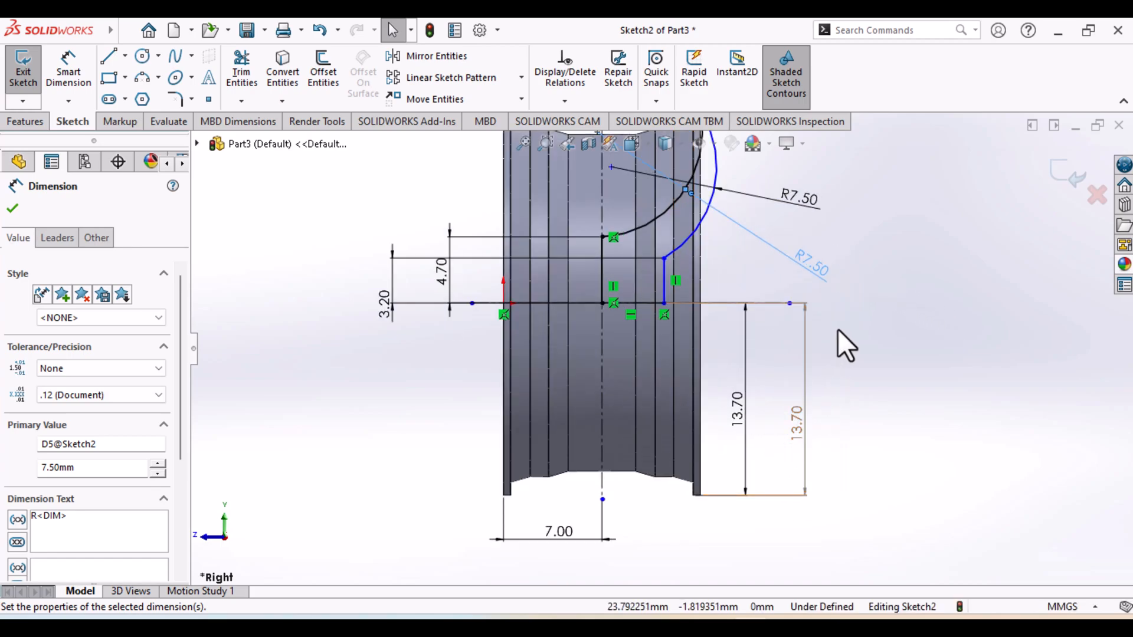
scroll(838, 330, "down", 1)
middle_click_drag(837, 328, 832, 425, "ctrl")
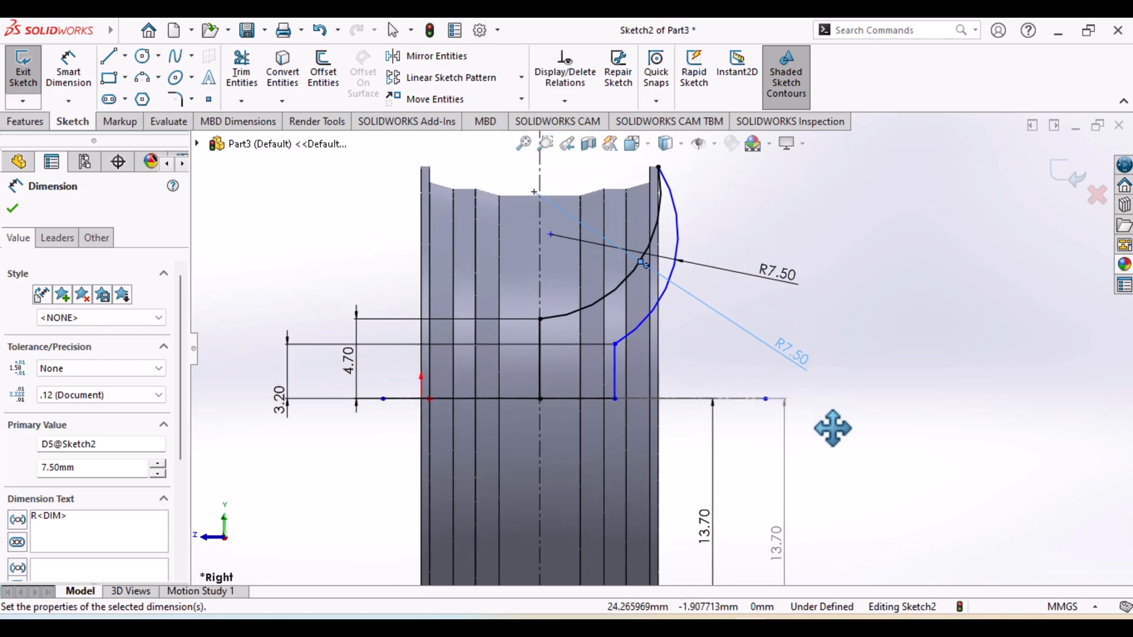
left_click(656, 172)
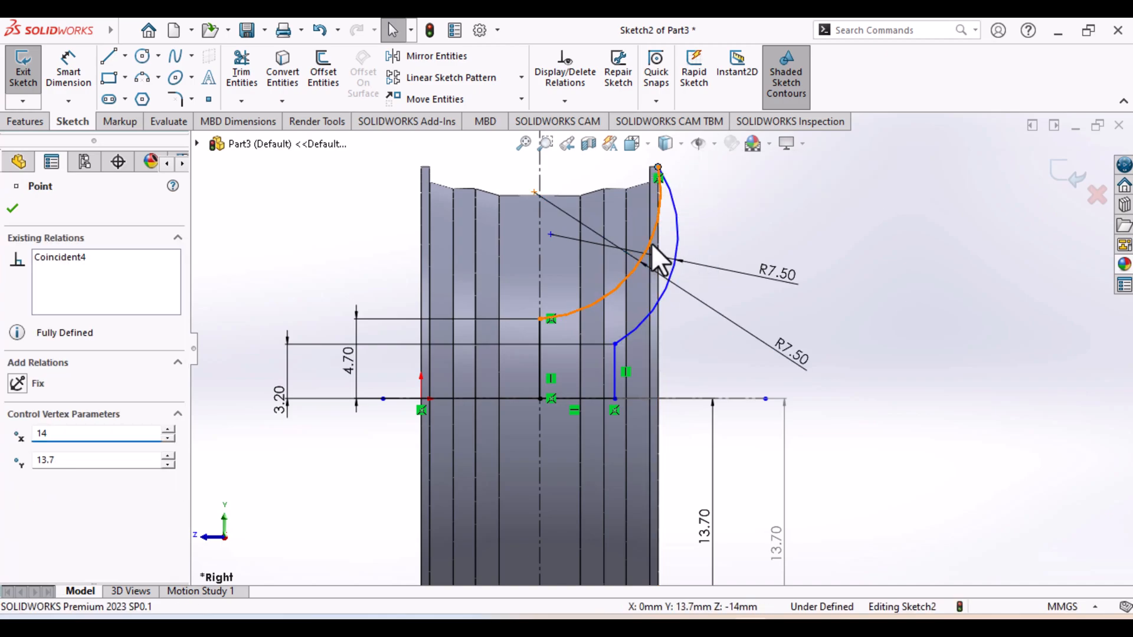
left_click(651, 246)
key("Delete")
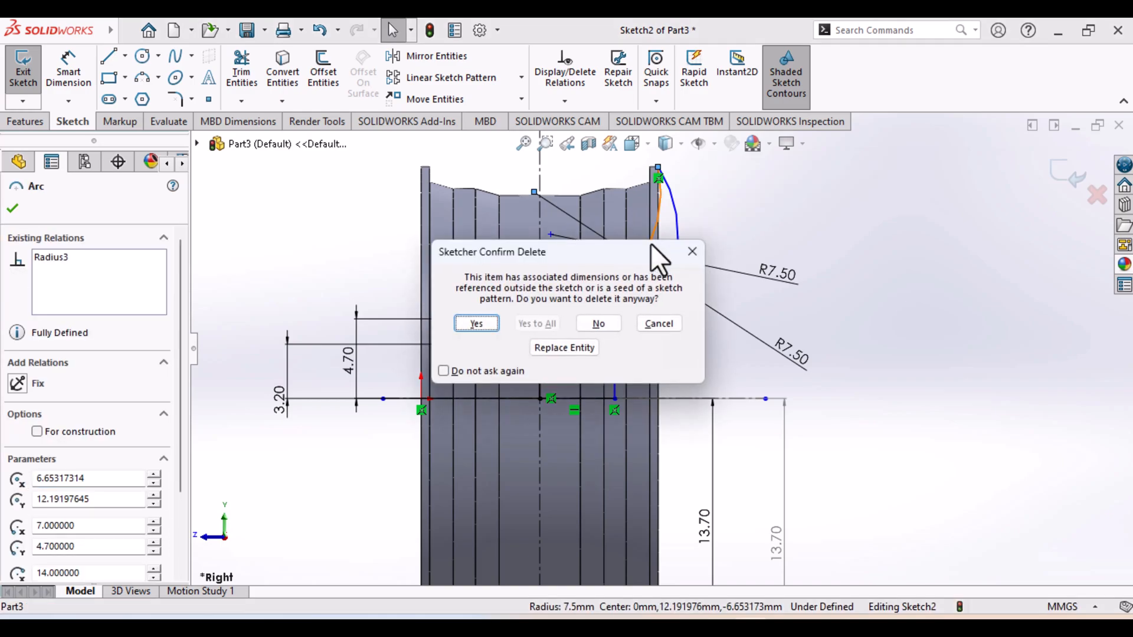
left_click(477, 323)
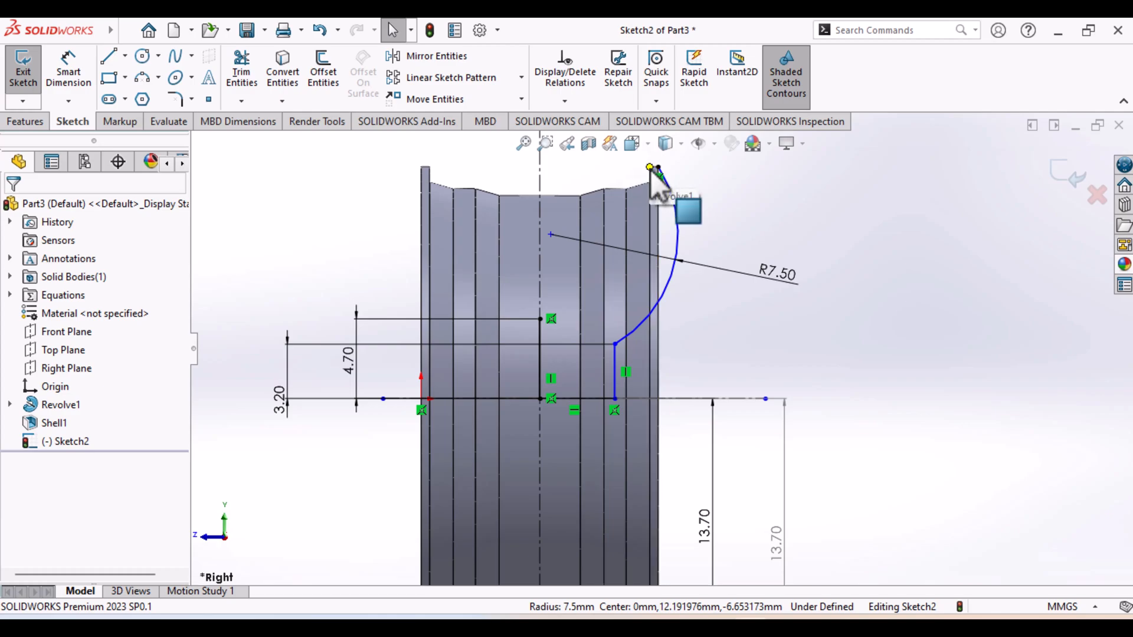
Sketch a three-point arc of about 7.85 mm radius from the 4.7 mm line's upper end to the rim's upper flange inner corner
left_click_drag(650, 169, 659, 167)
left_click(143, 78)
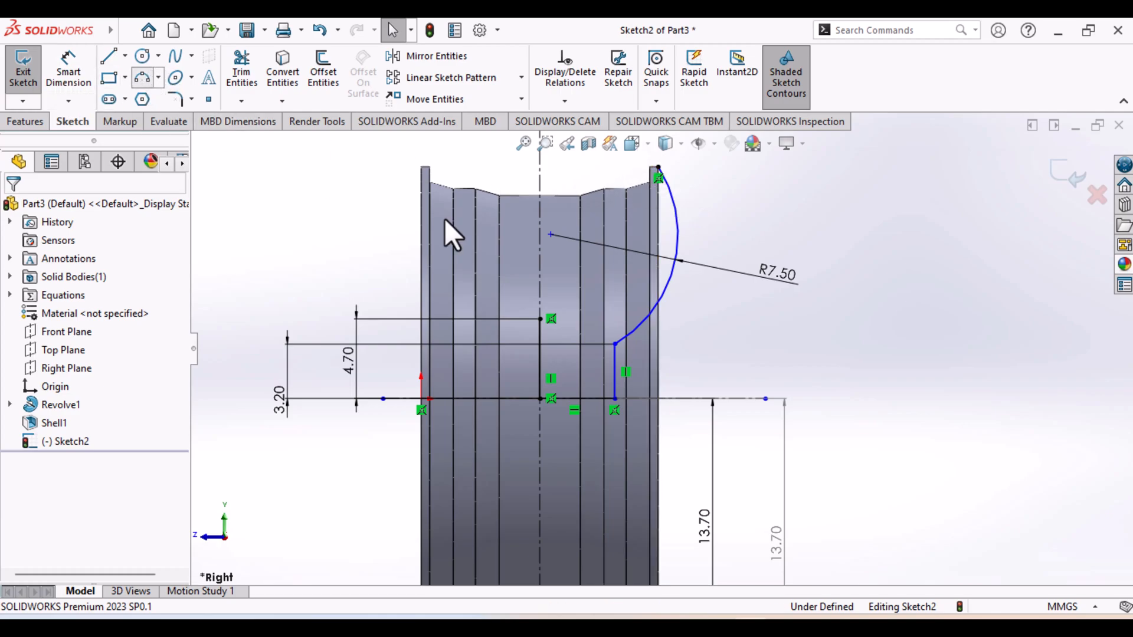
left_click(541, 319)
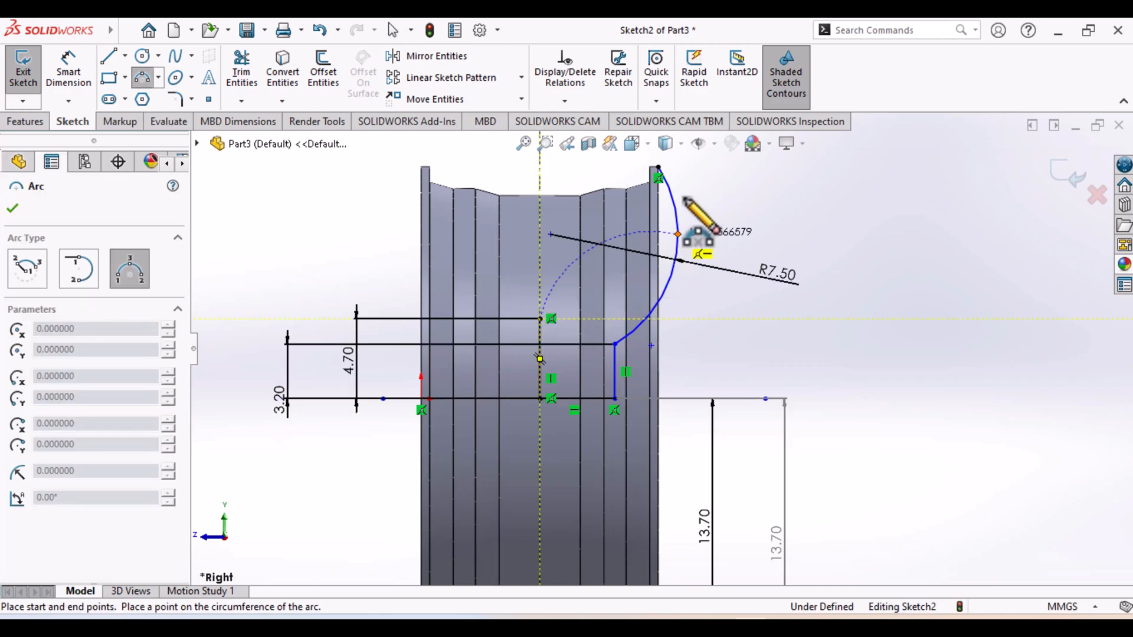
left_click(653, 168)
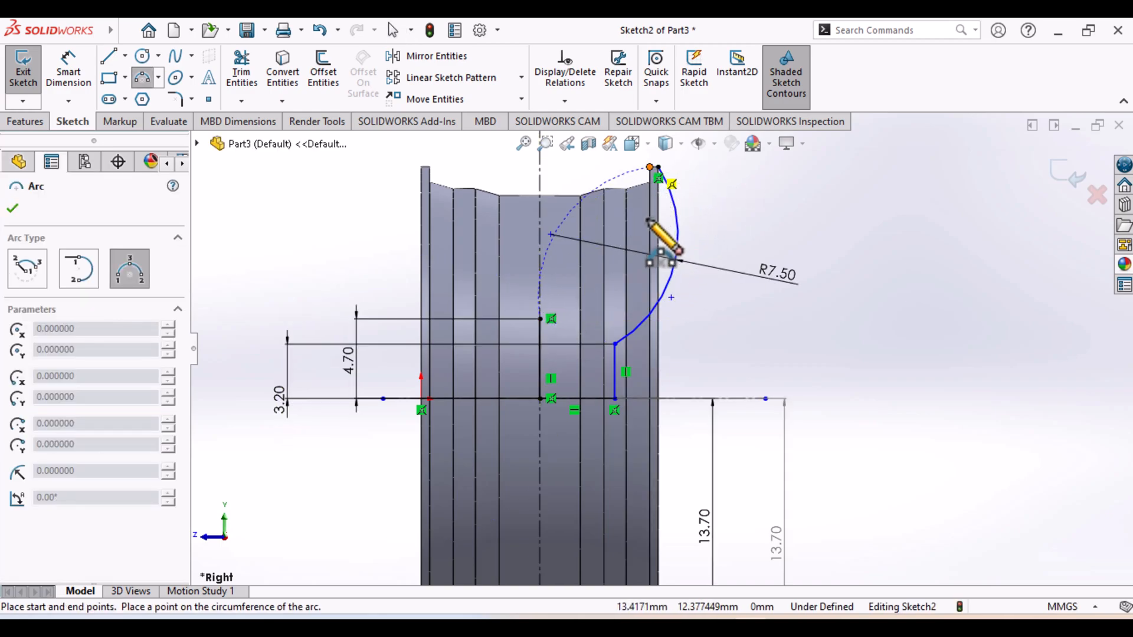
left_click(649, 257)
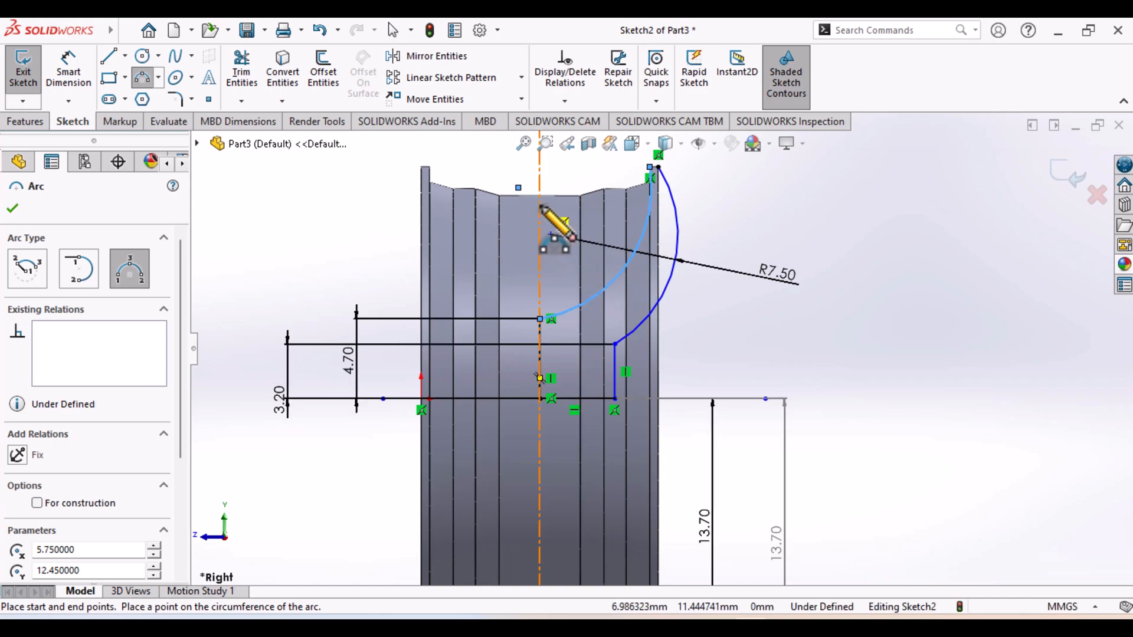
Dimension the new inner spoke arc with a radius of 7.5 mm
left_click(69, 69)
left_click(642, 240)
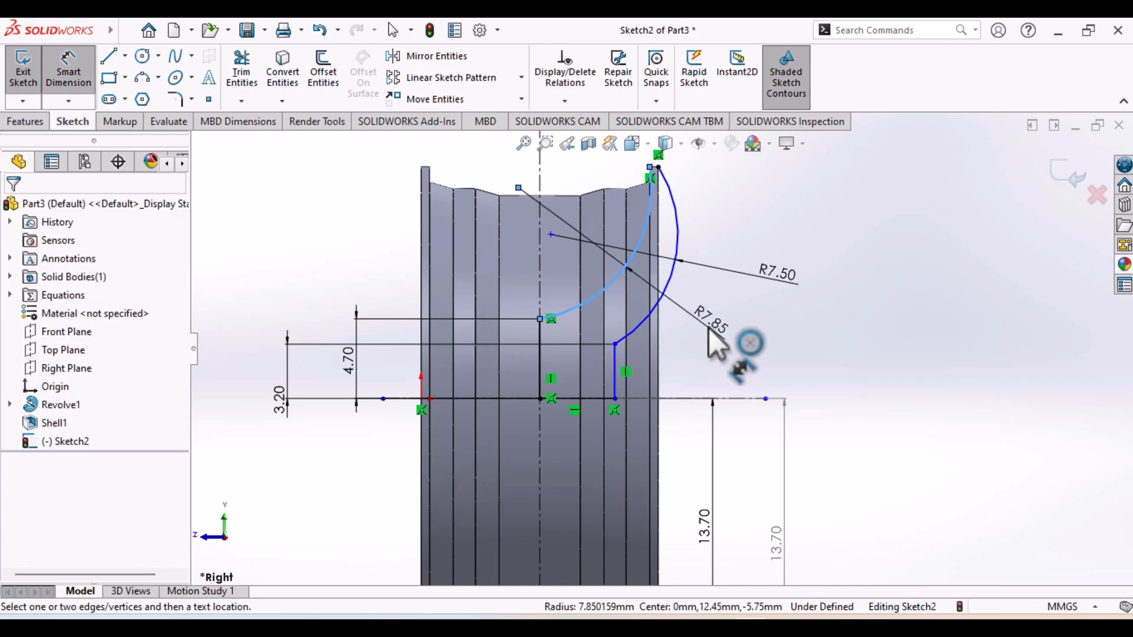
left_click(715, 344)
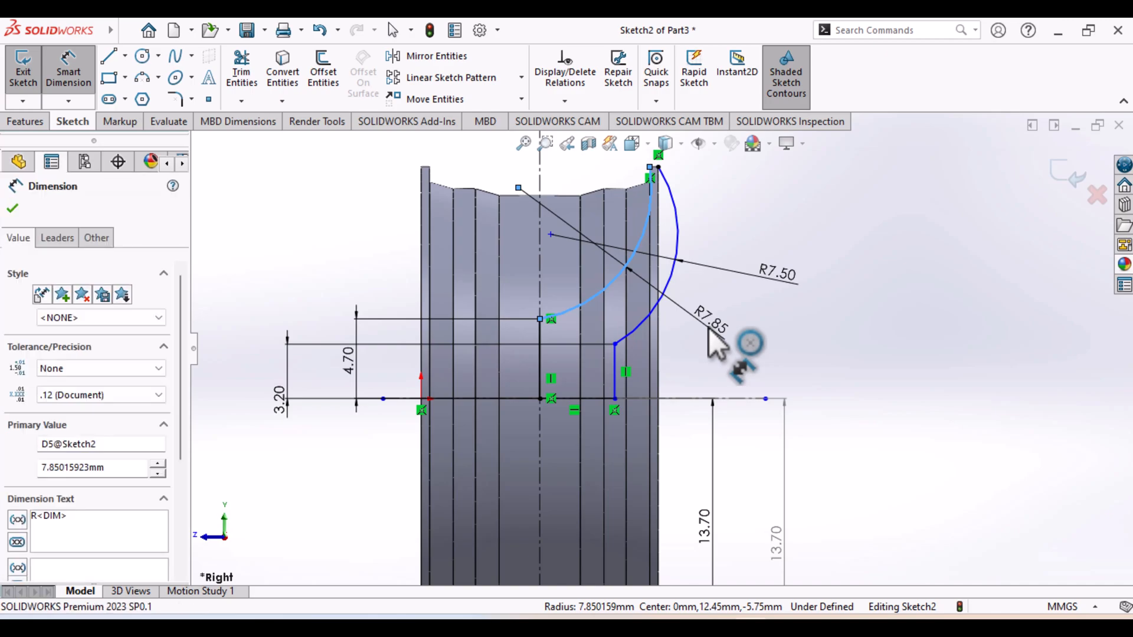
type("7")
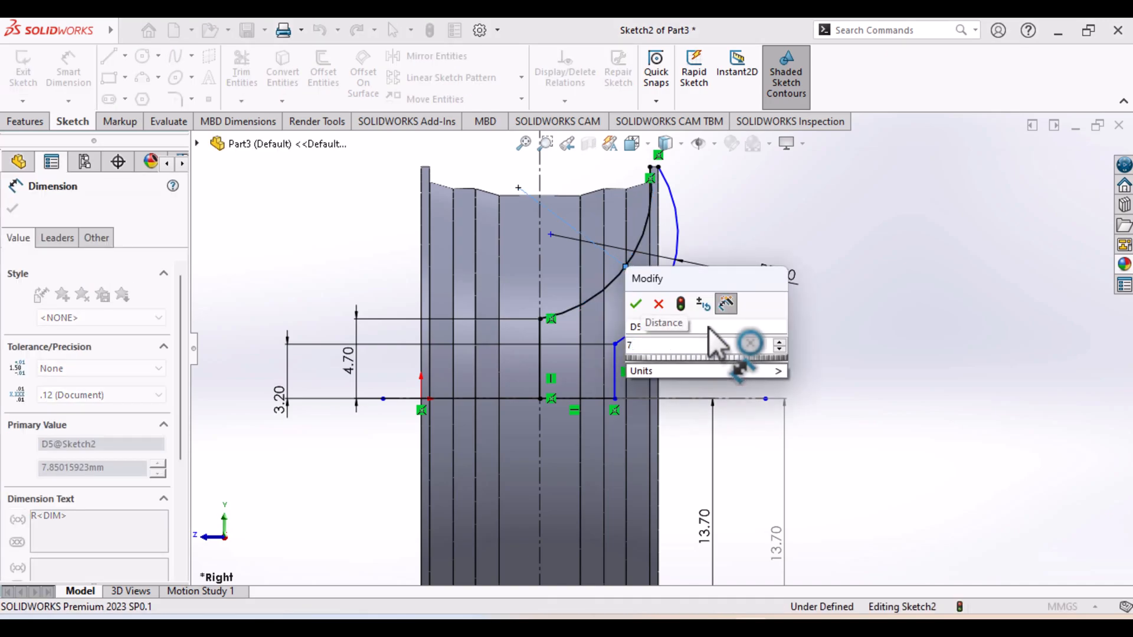
type(".5")
key("Return")
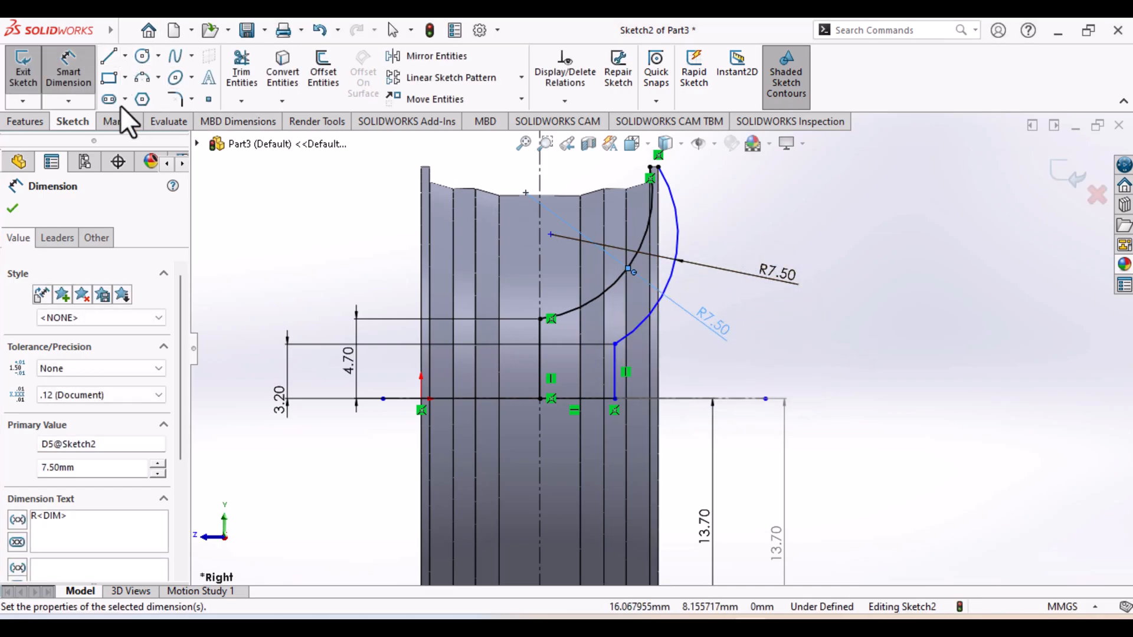
left_click(72, 79)
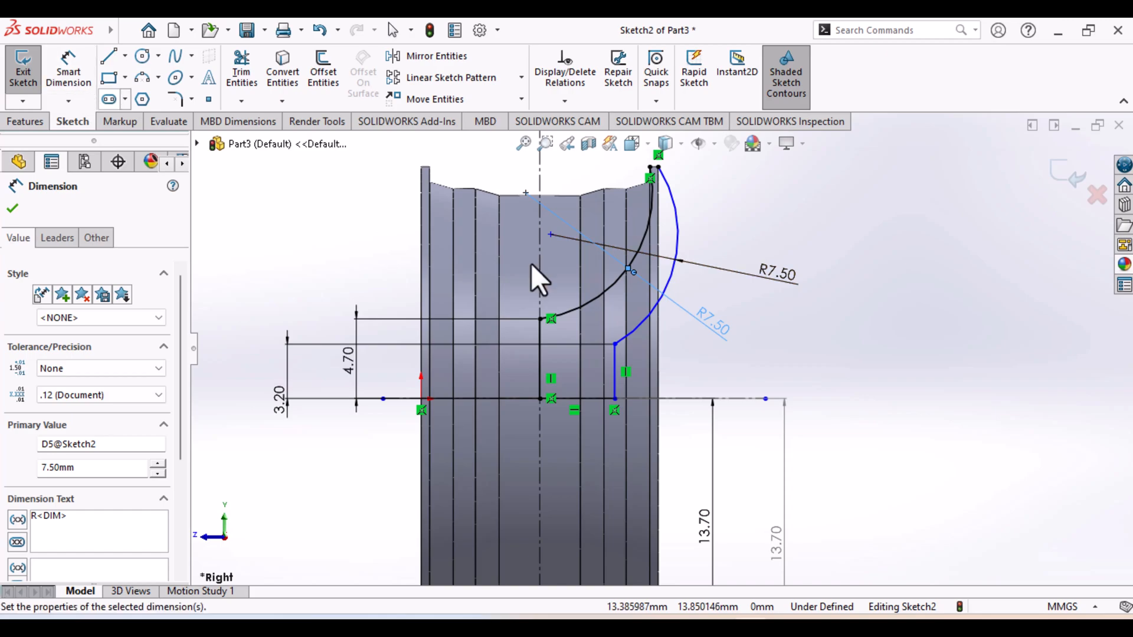
Try to make the outer spoke arc tangent to the rim flange's outer vertical edge
left_click(678, 245)
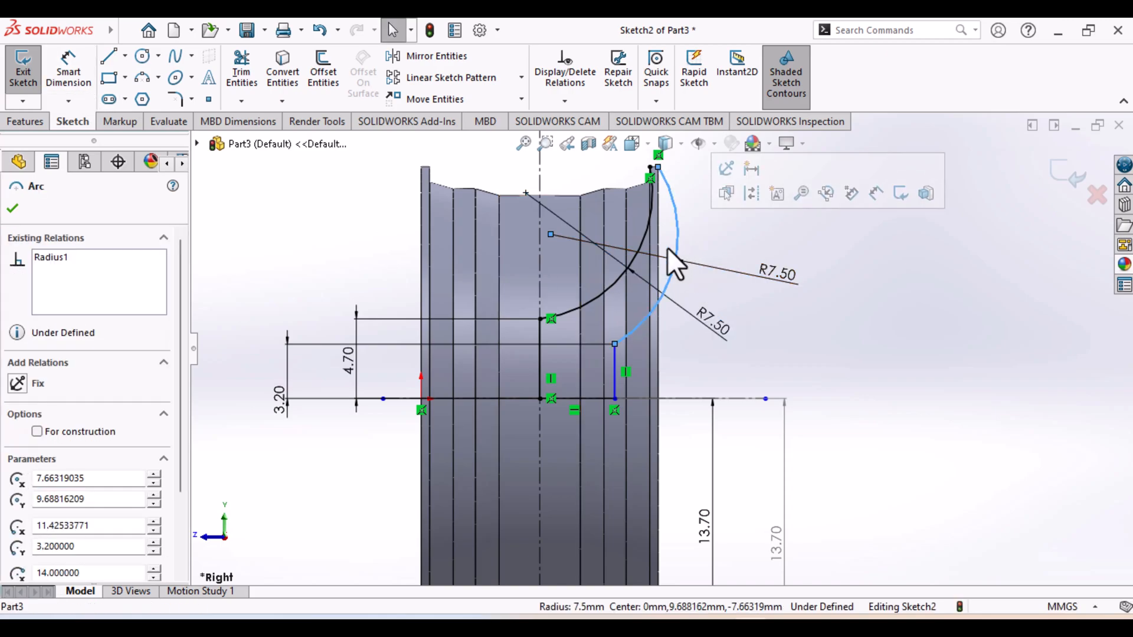
left_click(659, 260, "ctrl")
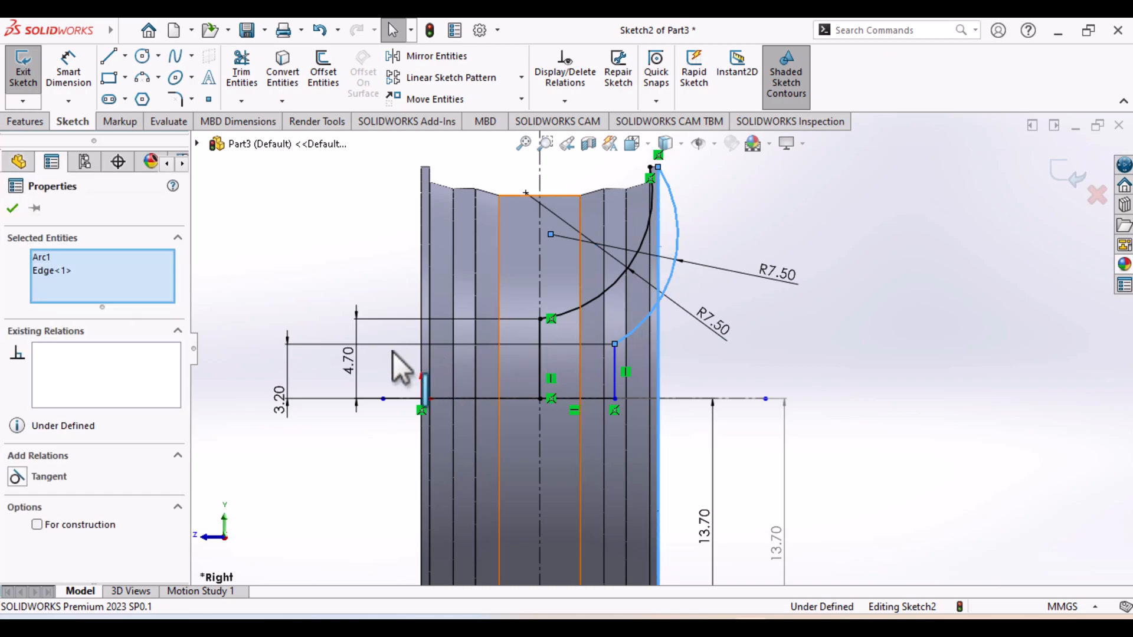
left_click(35, 480)
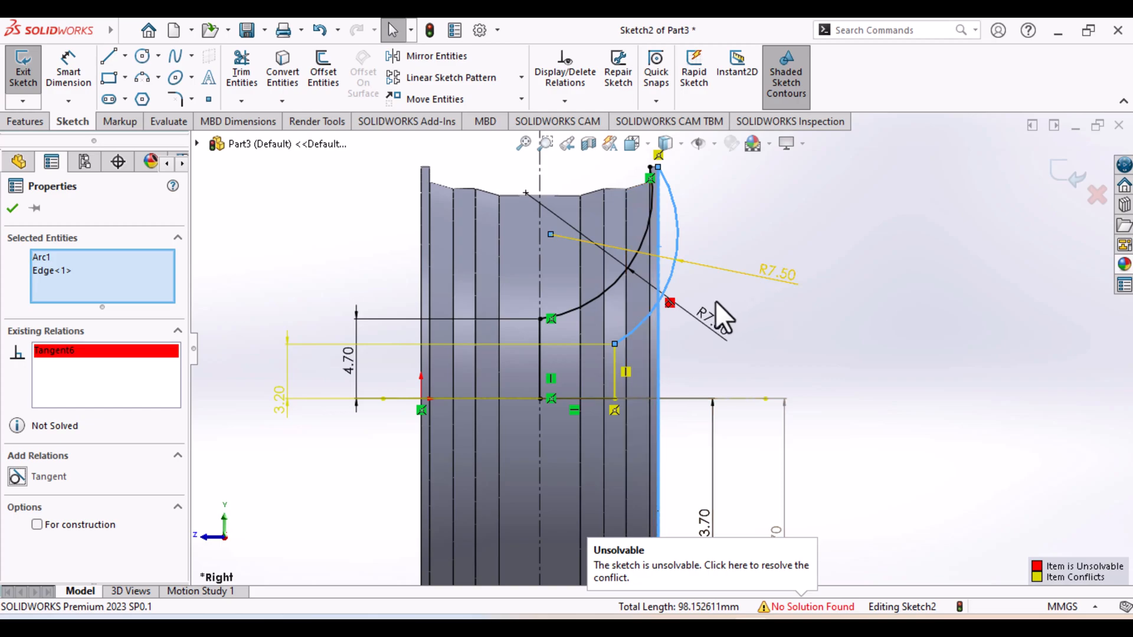
Delete the conflicting tangent relation between the outer spoke arc and the rim edge
scroll(715, 300, "up", 3)
scroll(715, 299, "down", 5)
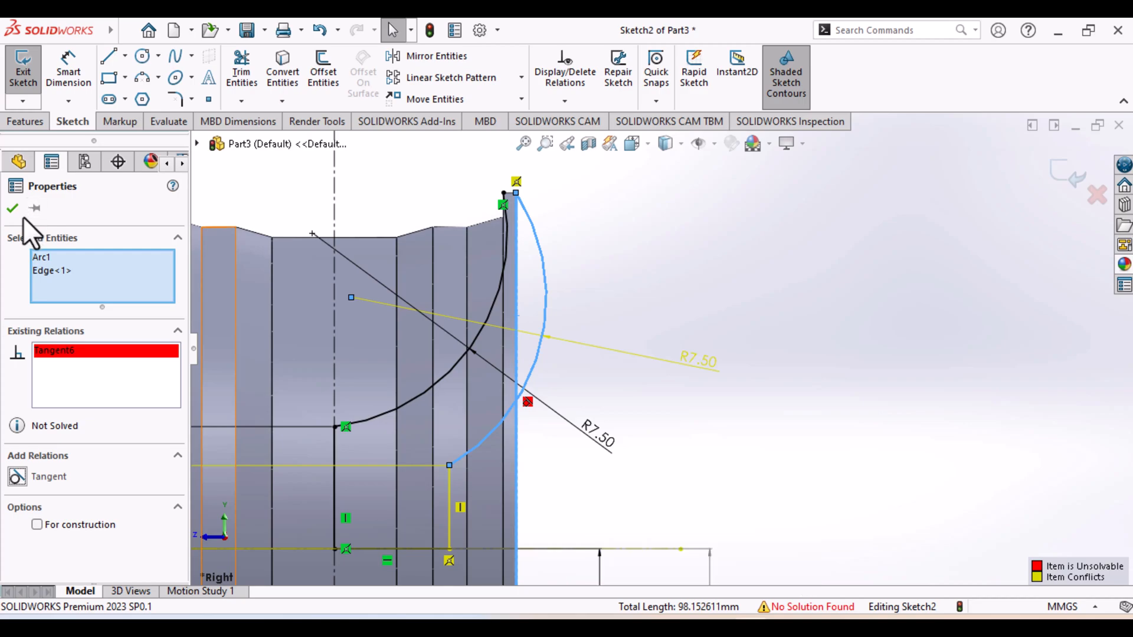
right_click(62, 353)
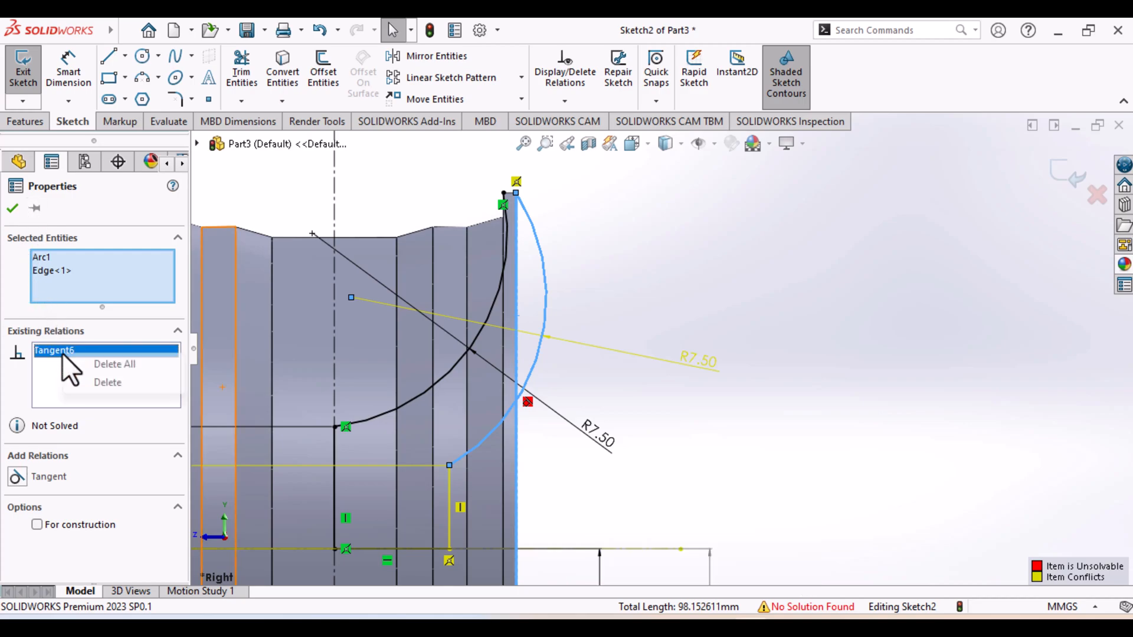
left_click(106, 379)
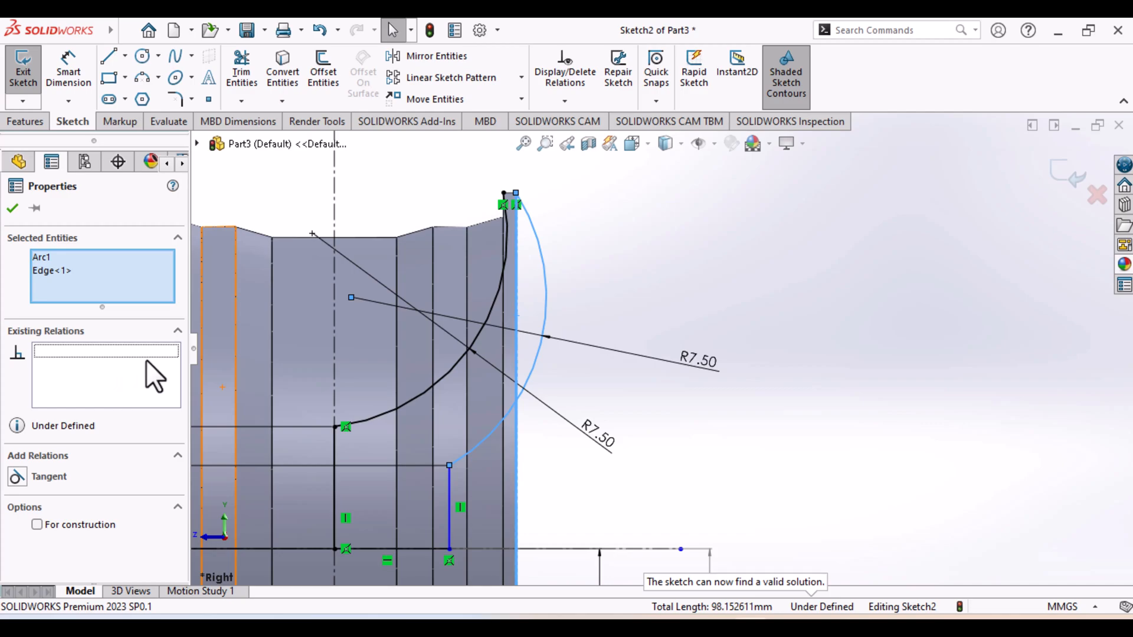
left_click(12, 208)
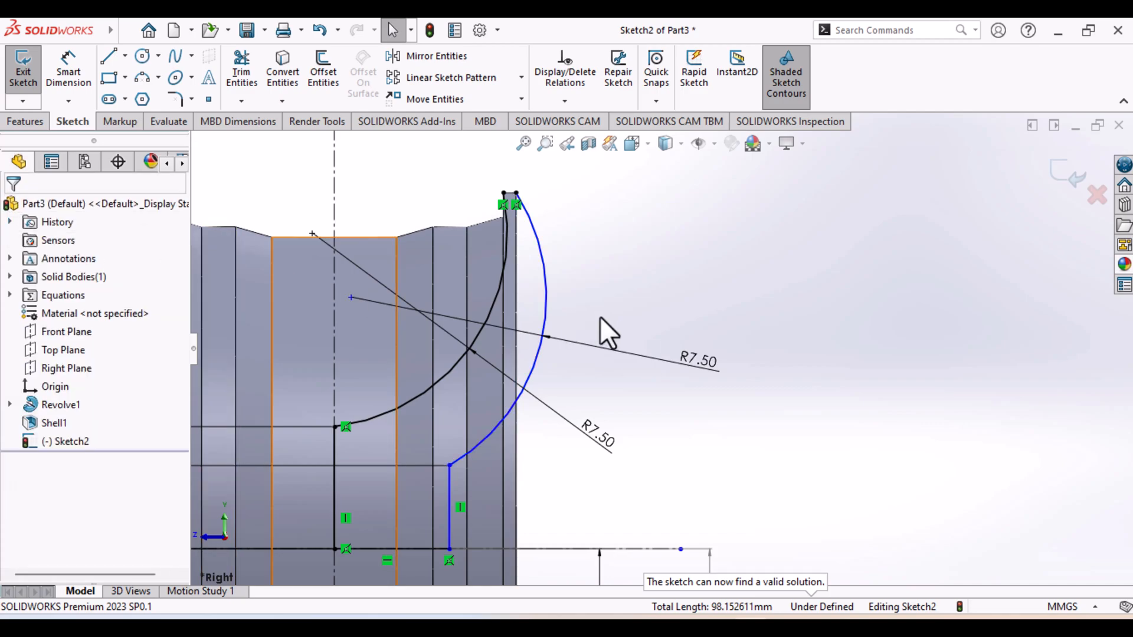
Delete the outer spoke arc together with its radius dimension
left_click_drag(551, 304, 546, 307)
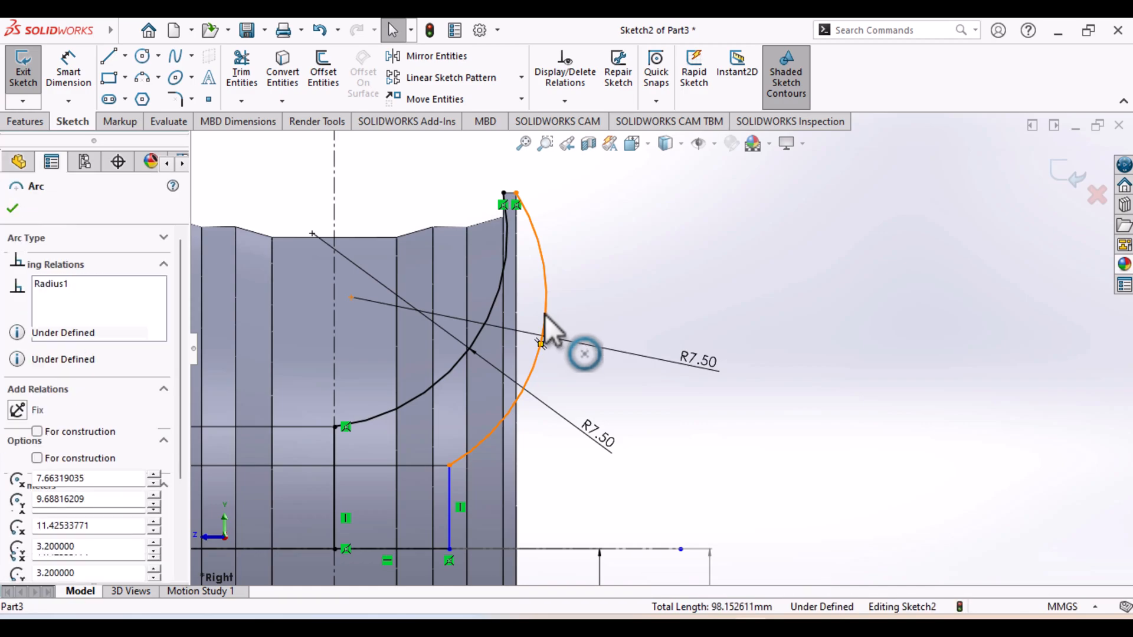
key("Delete")
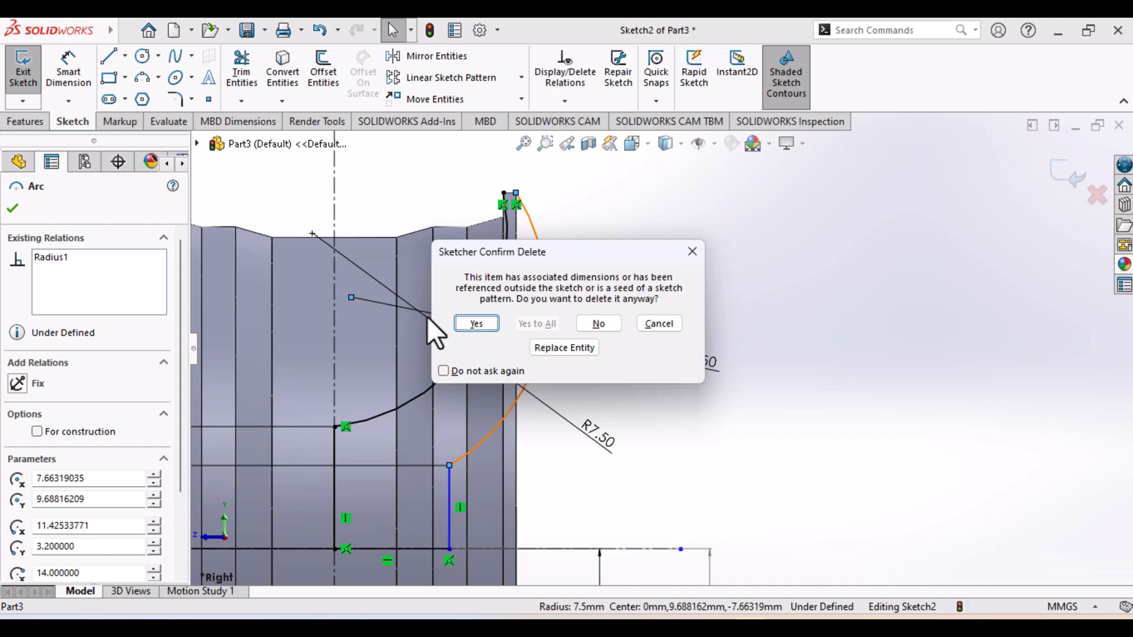
left_click(481, 320)
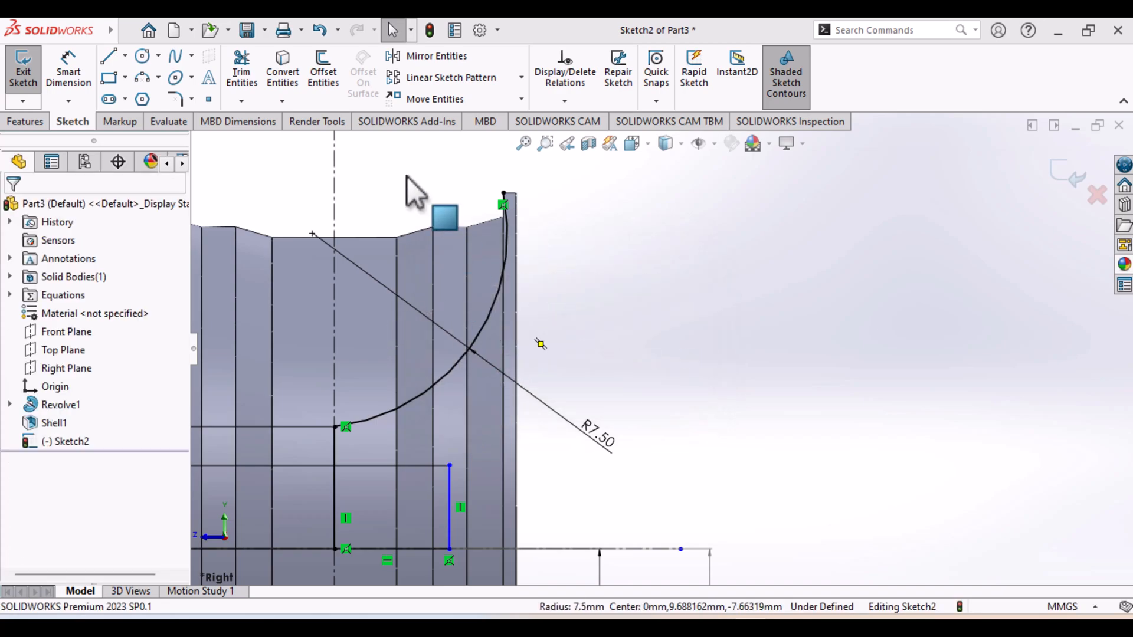
Sketch a three-point arc of about 22.86 mm radius from the 3.2 mm line's upper end to the rim's upper flange outer corner
left_click(142, 78)
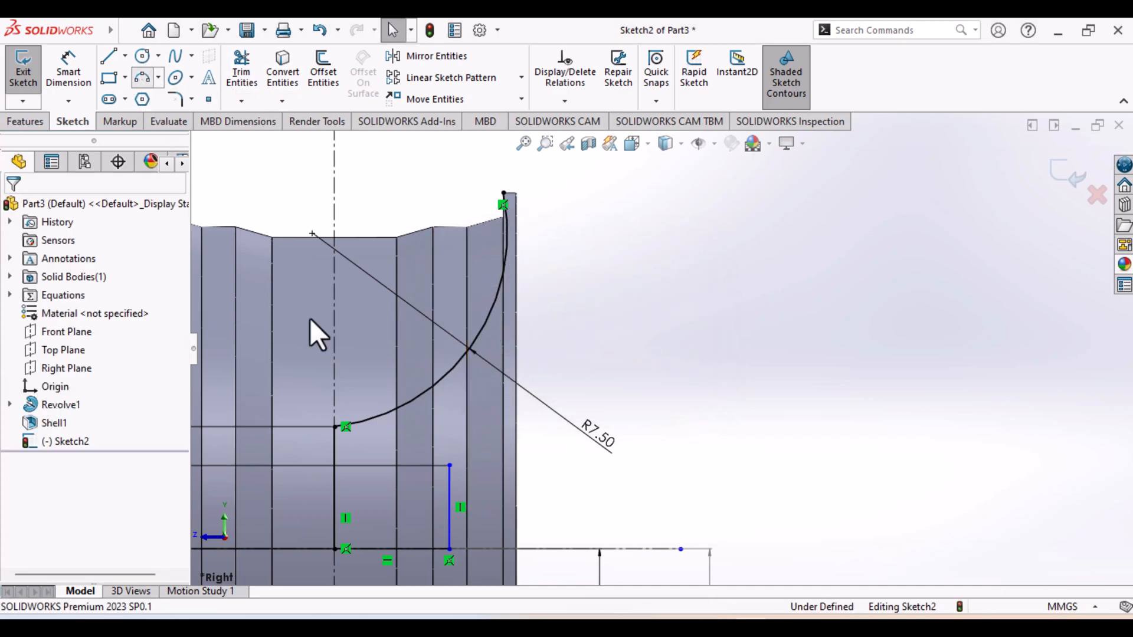
left_click(449, 467)
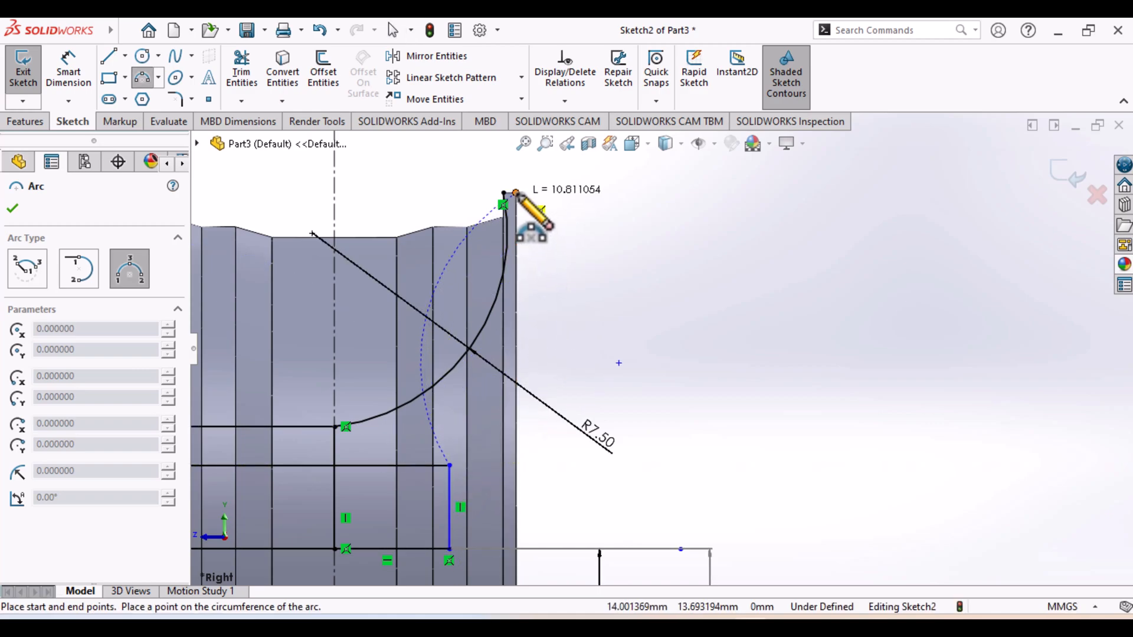
left_click(516, 193)
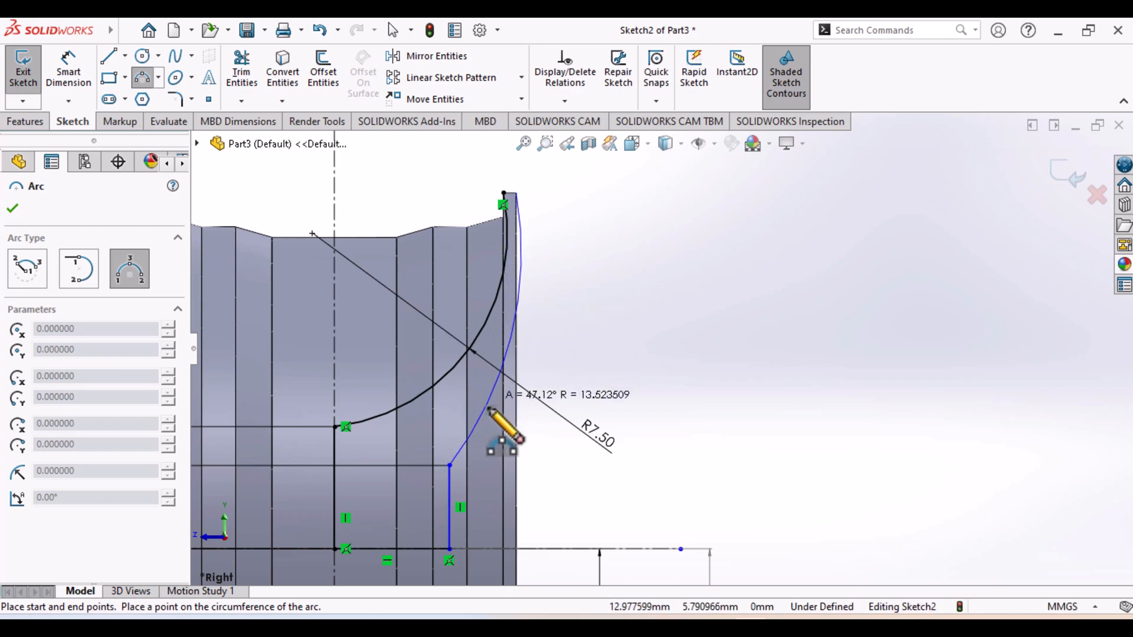
left_click(511, 284)
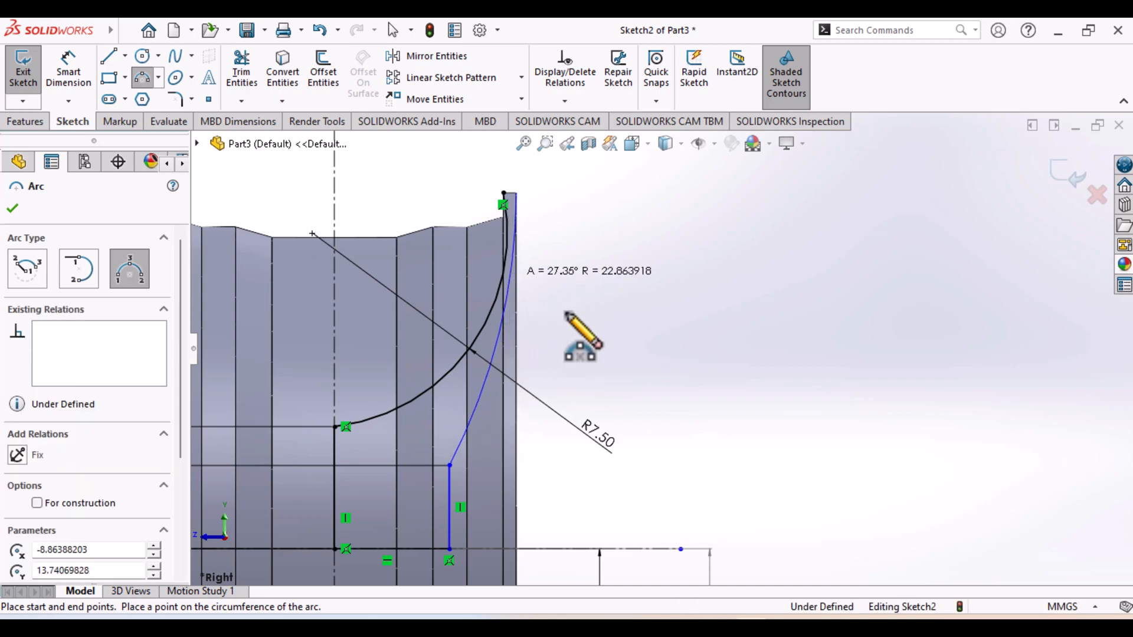
Dimension the new outer spoke arc with a radius of 7.5 mm
left_click(59, 69)
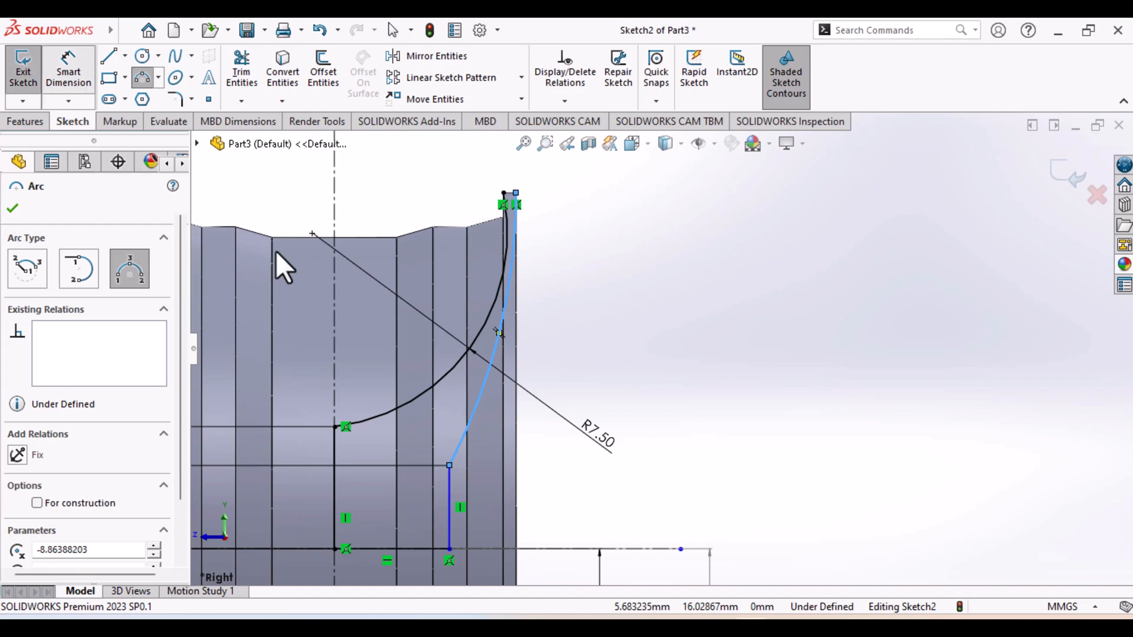
left_click(507, 311)
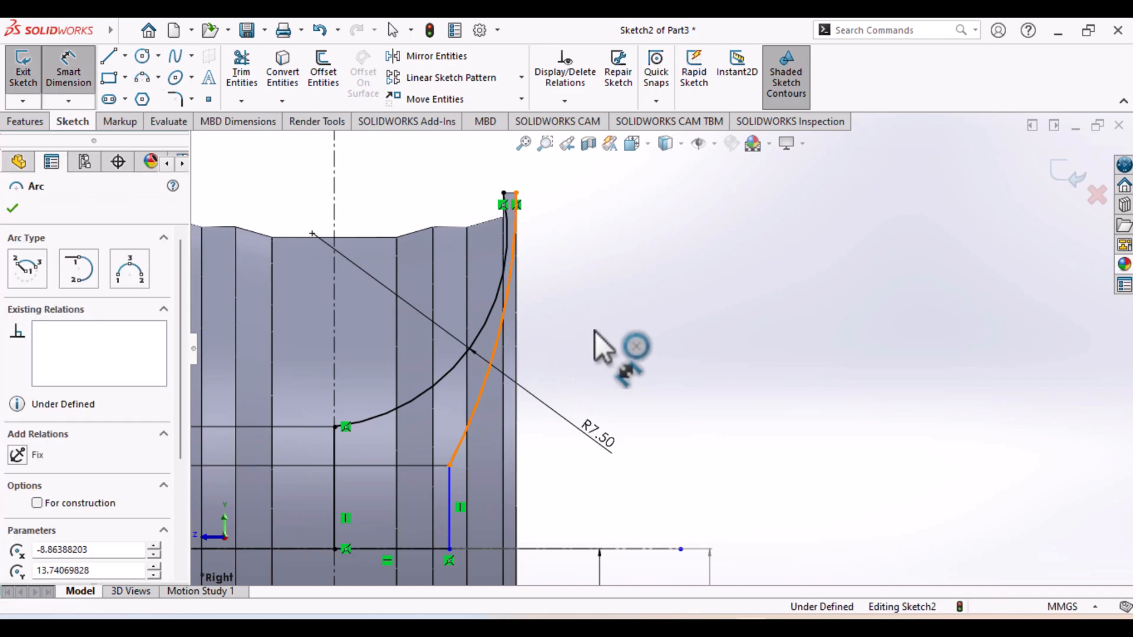
left_click(595, 331)
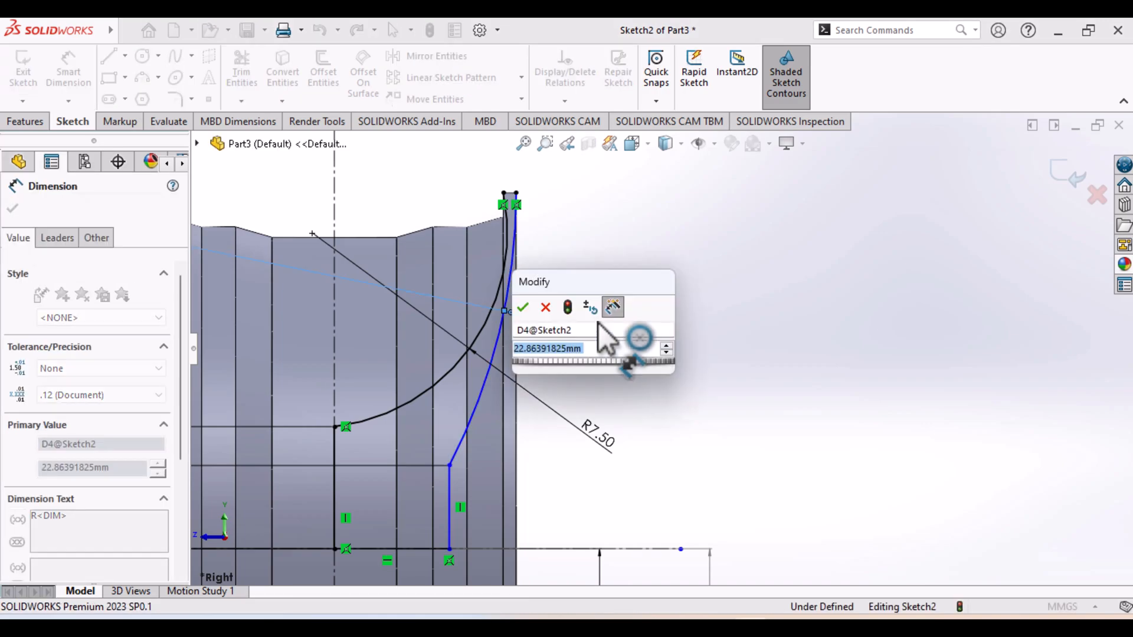
type("7.5")
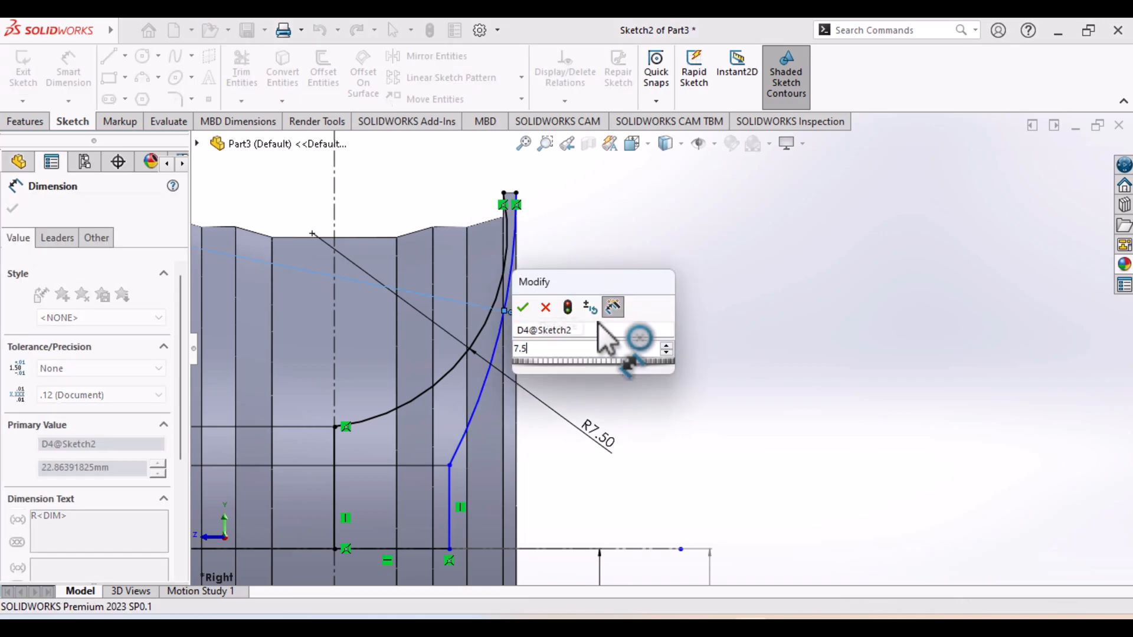
key("Return")
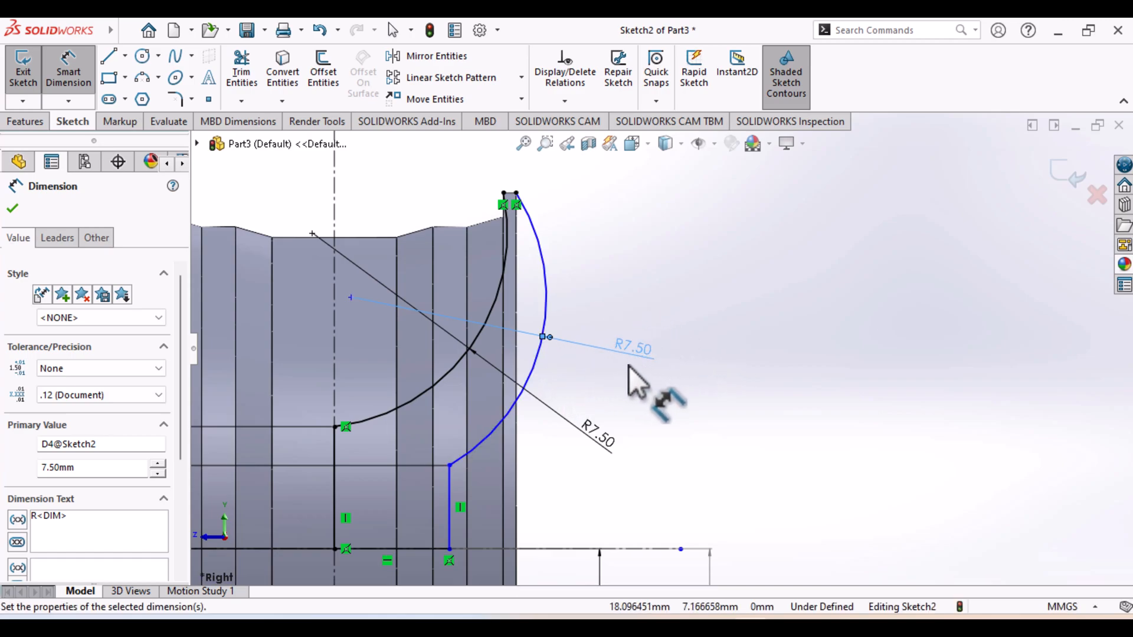
scroll(657, 348, "up", 4)
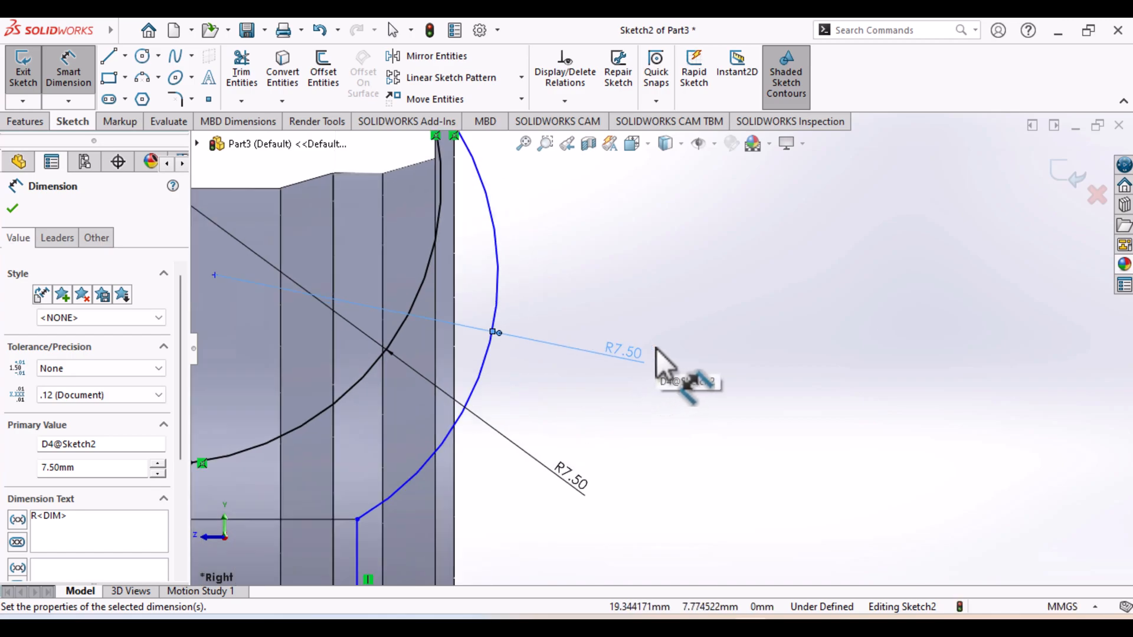
Sketch a horizontal line about 4.43 mm long along the axis, joining the lower ends of the 3.2 mm and 4.7 mm vertical lines
scroll(656, 350, "up", 4)
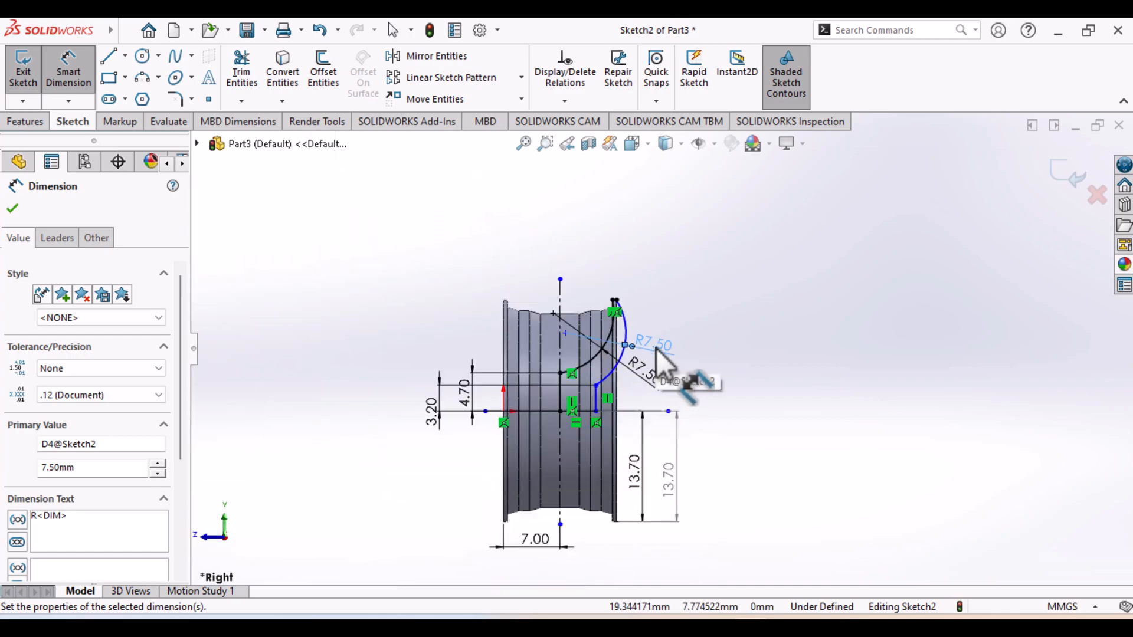
left_click(793, 351)
scroll(643, 490, "up", 2)
scroll(648, 500, "up", 2)
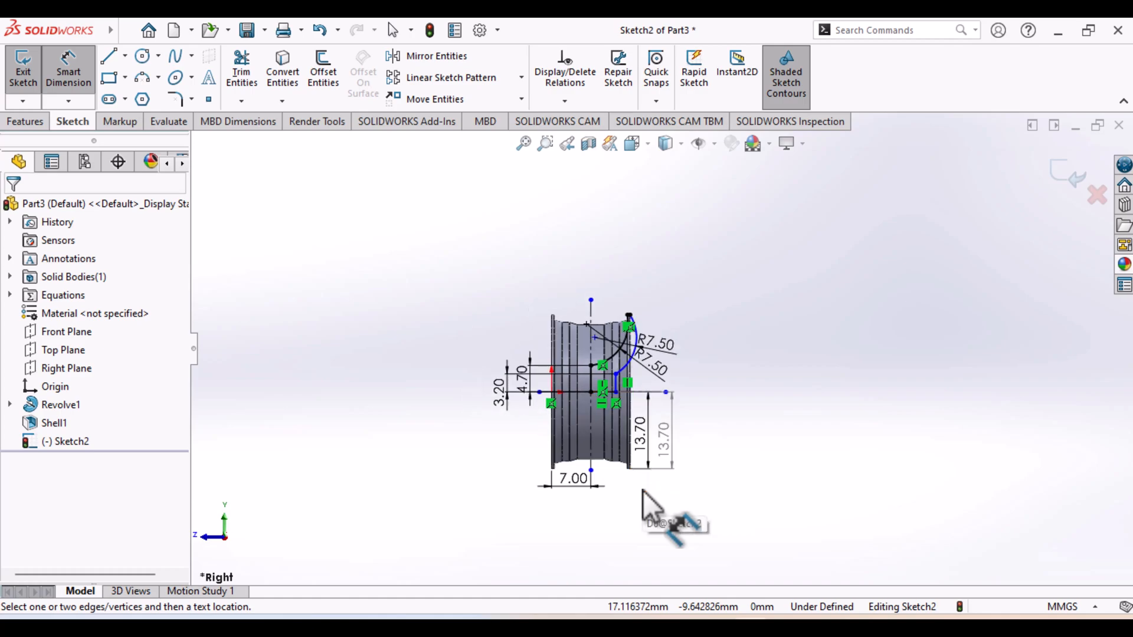
scroll(644, 475, "down", 4)
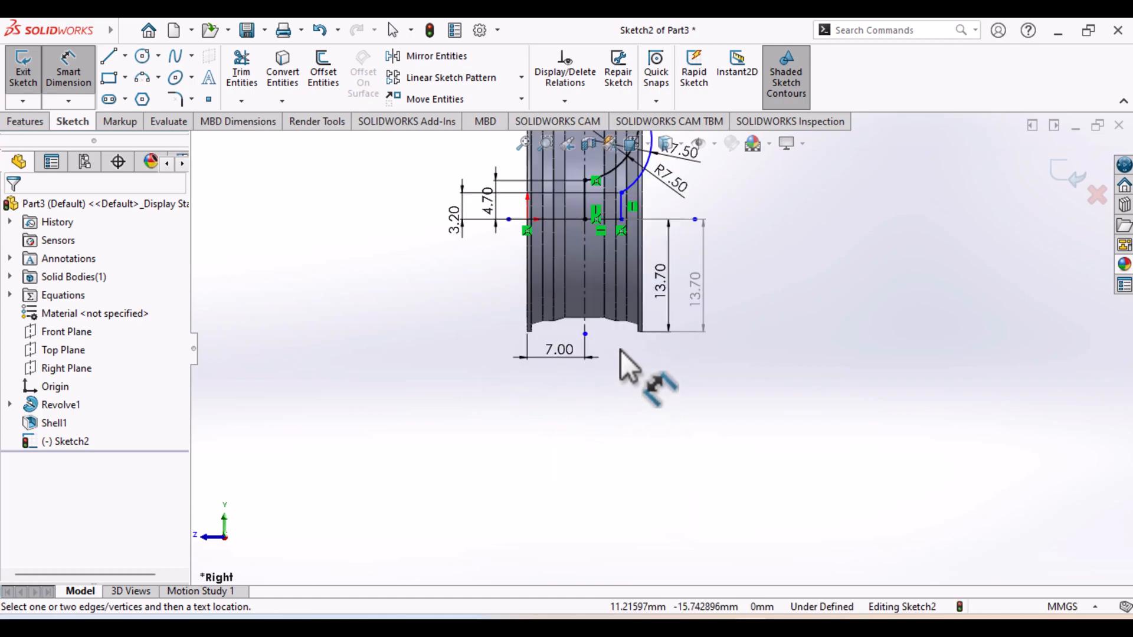
scroll(569, 413, "up", 3)
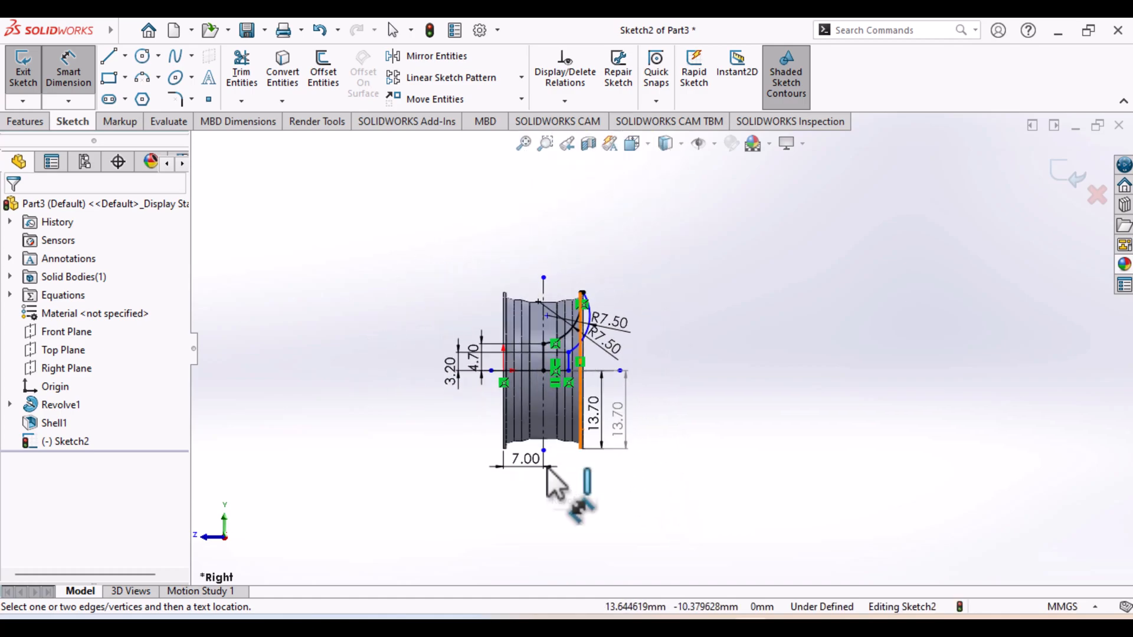
scroll(548, 468, "down", 2)
middle_click_drag(565, 416, 420, 548, "ctrl")
scroll(500, 443, "down", 2)
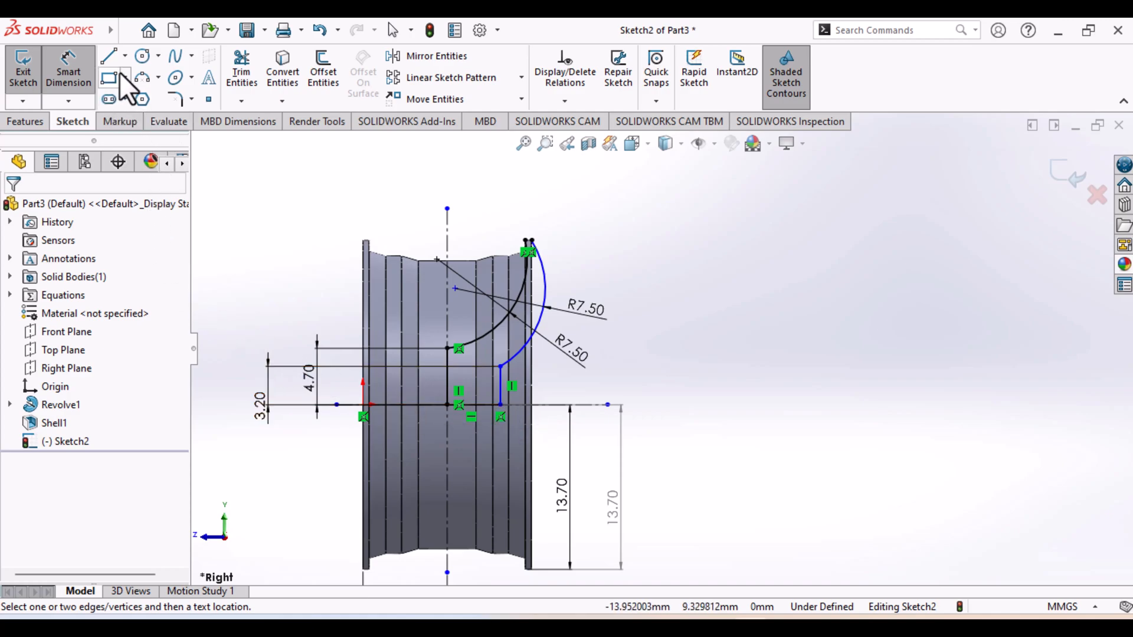
left_click(108, 61)
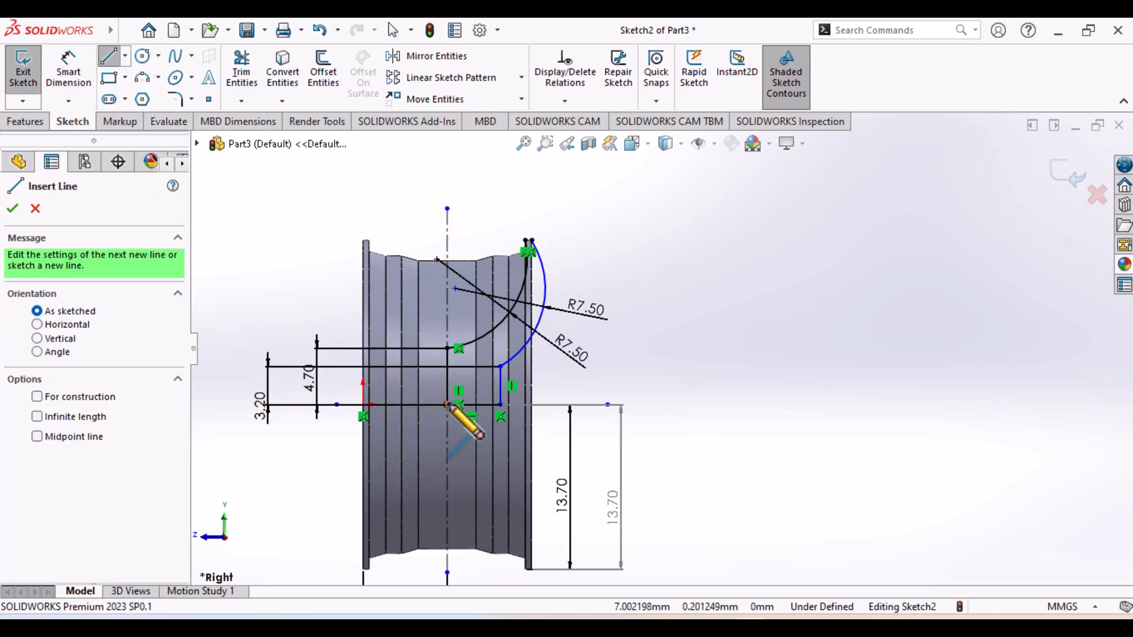
left_click(514, 409)
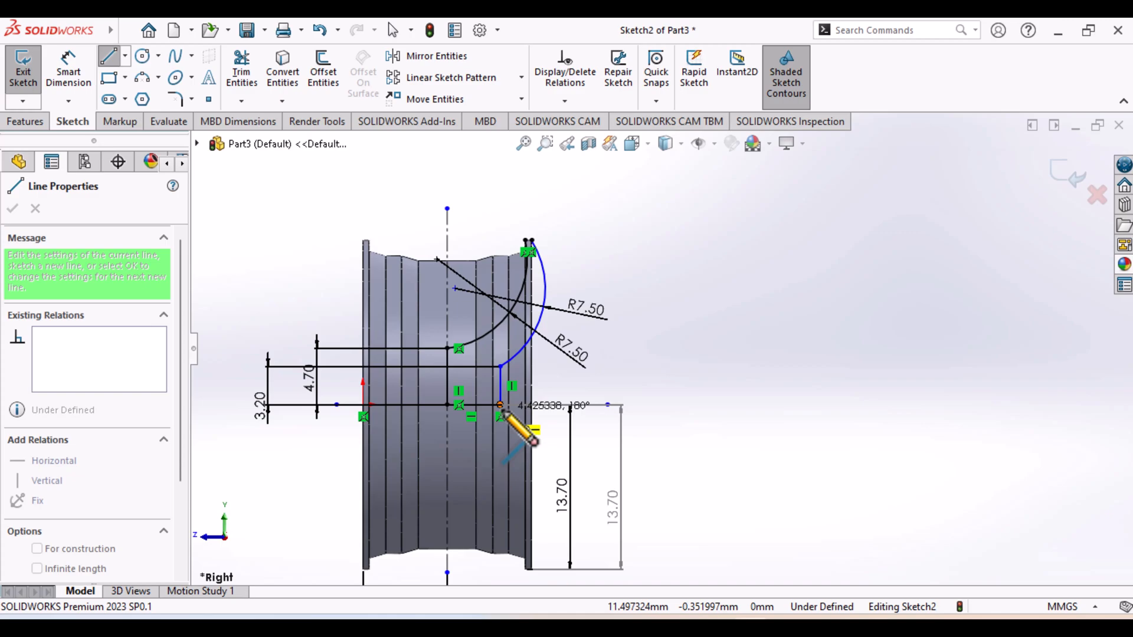
left_click(446, 404)
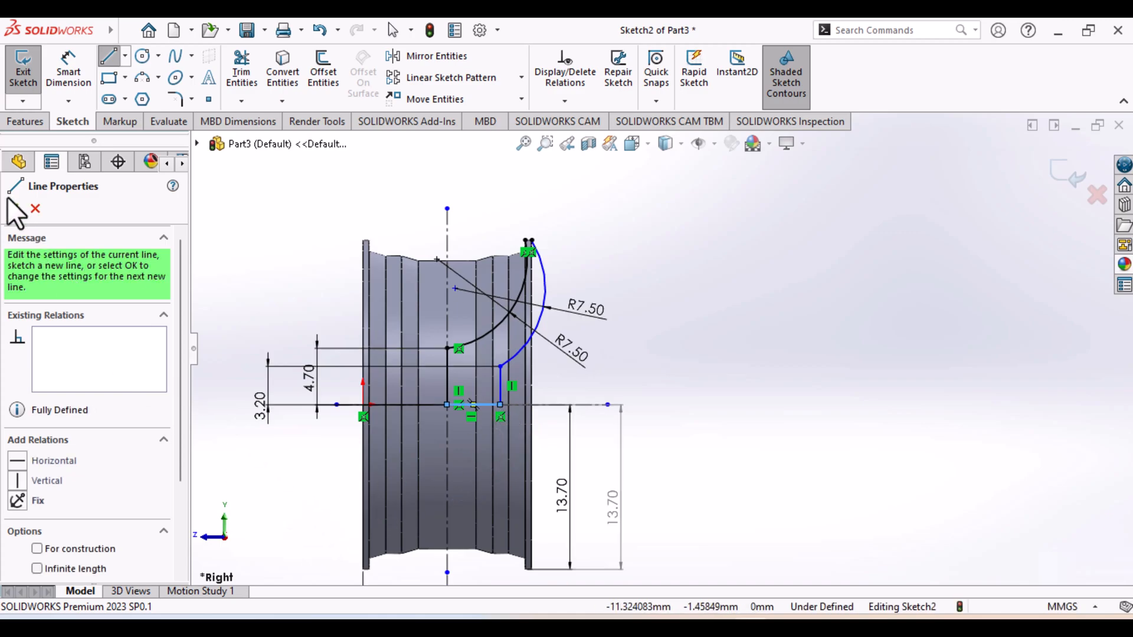
left_click(9, 212)
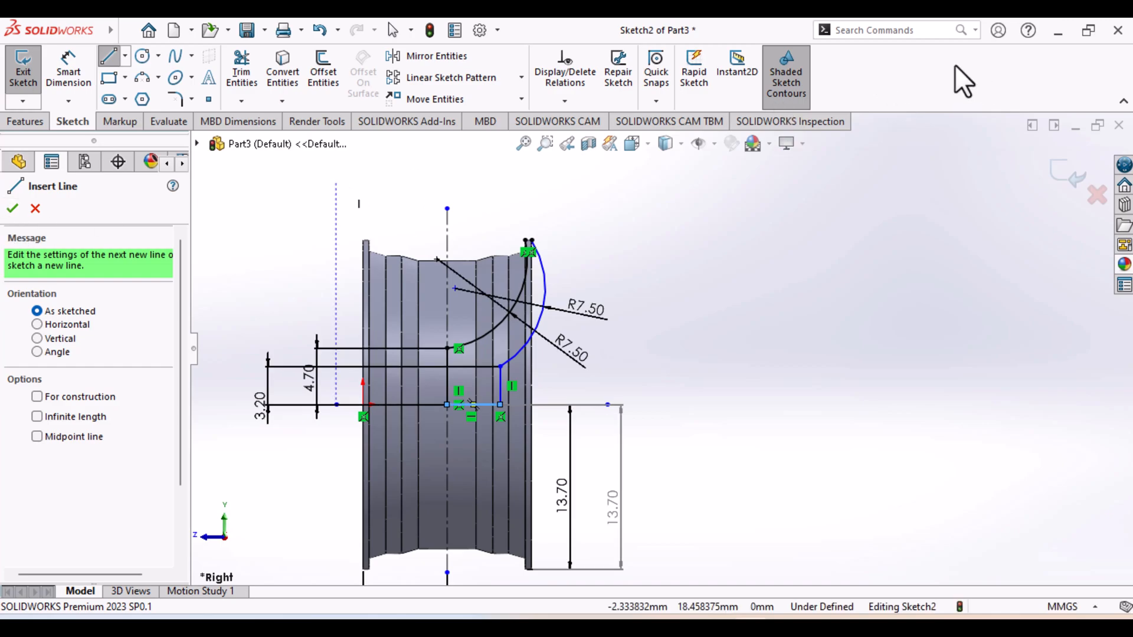
left_click(20, 81)
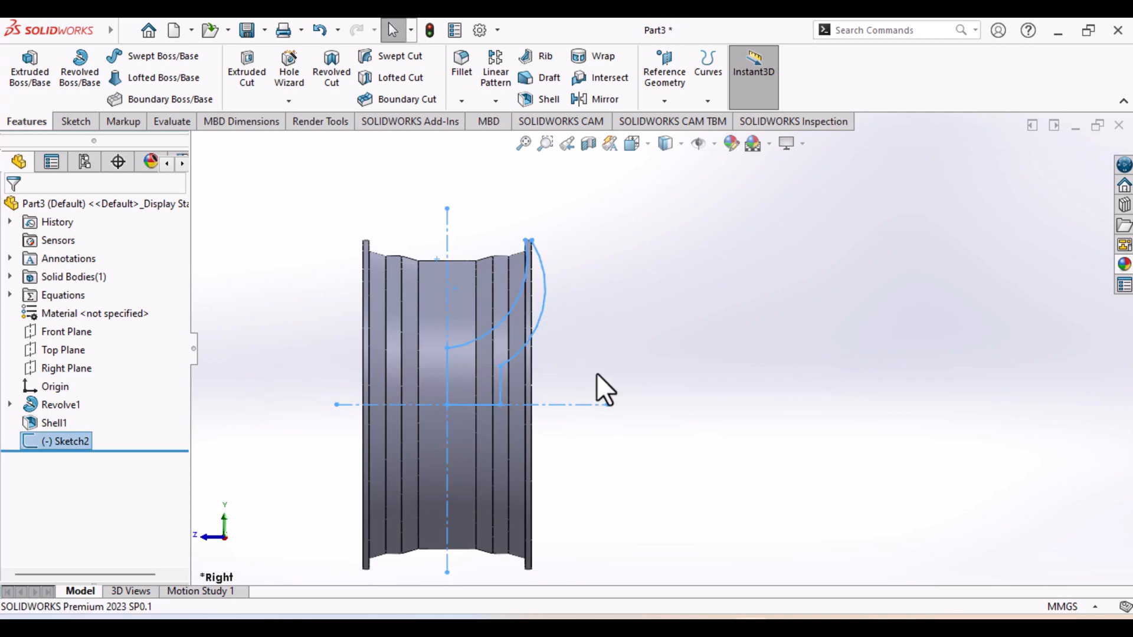
left_click(81, 67)
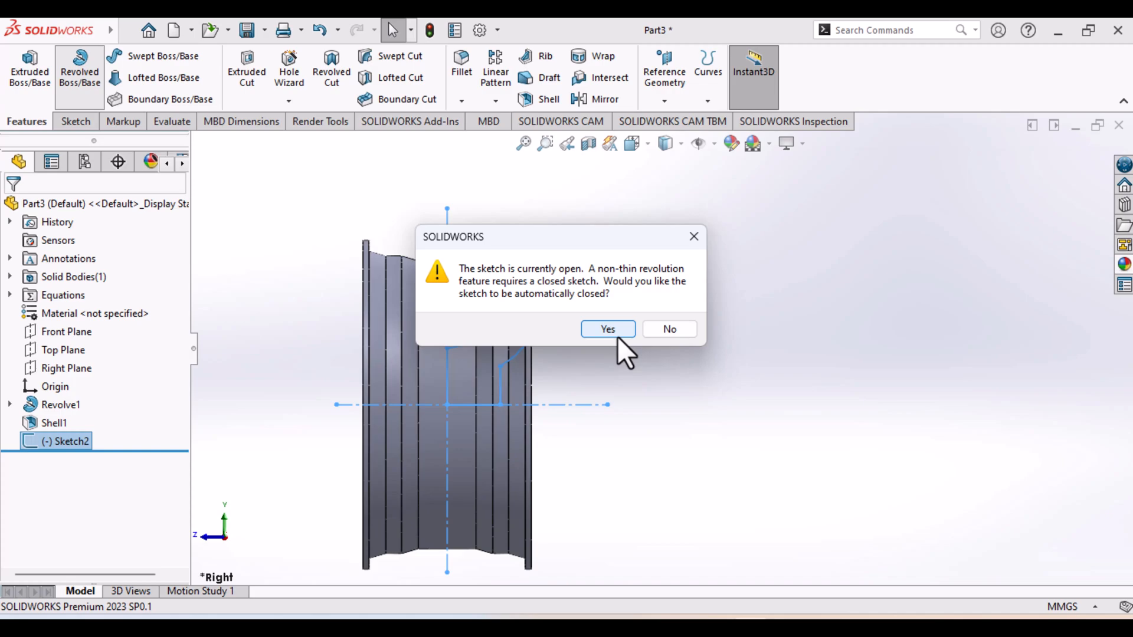
left_click(671, 331)
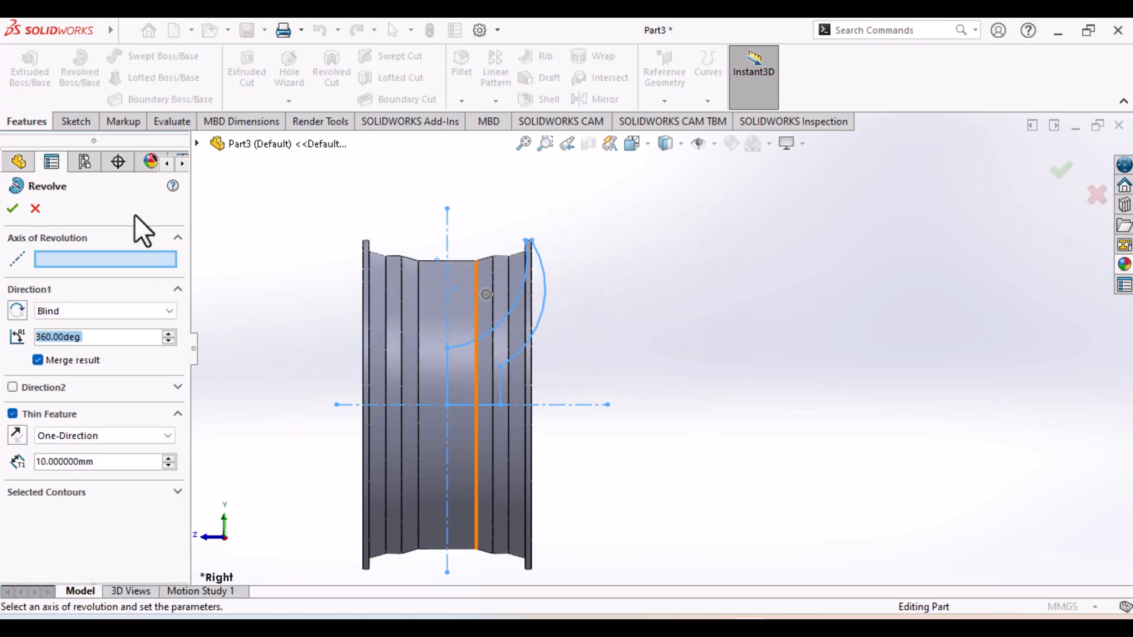
left_click(35, 210)
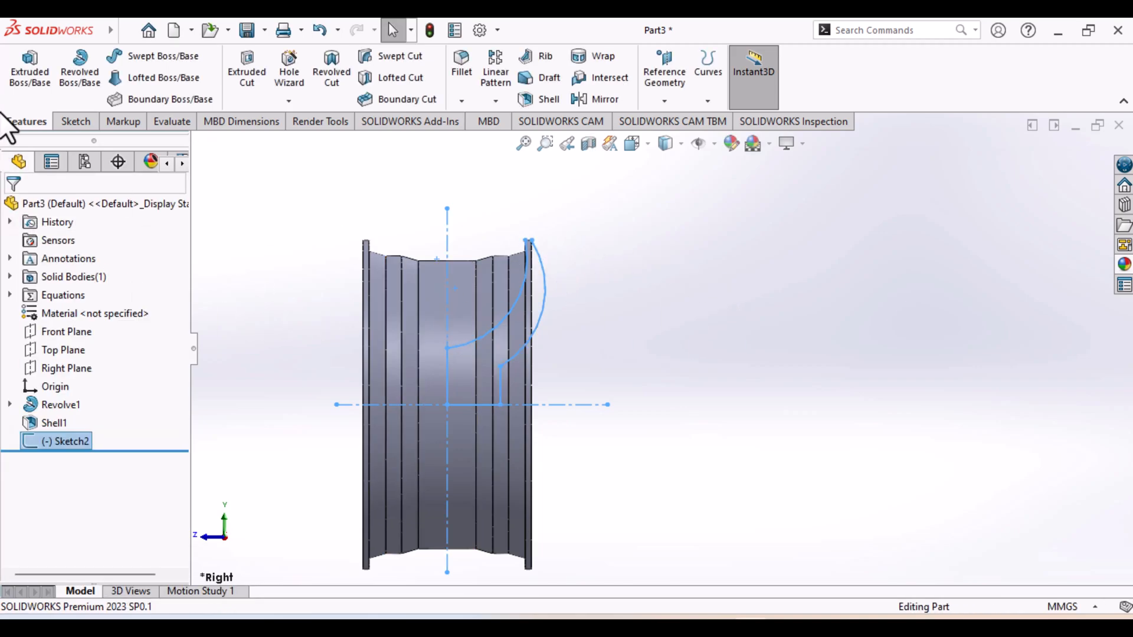
Reopen the spoke profile sketch and delete the inner spoke arc together with its radius dimension
right_click(75, 440)
left_click(90, 258)
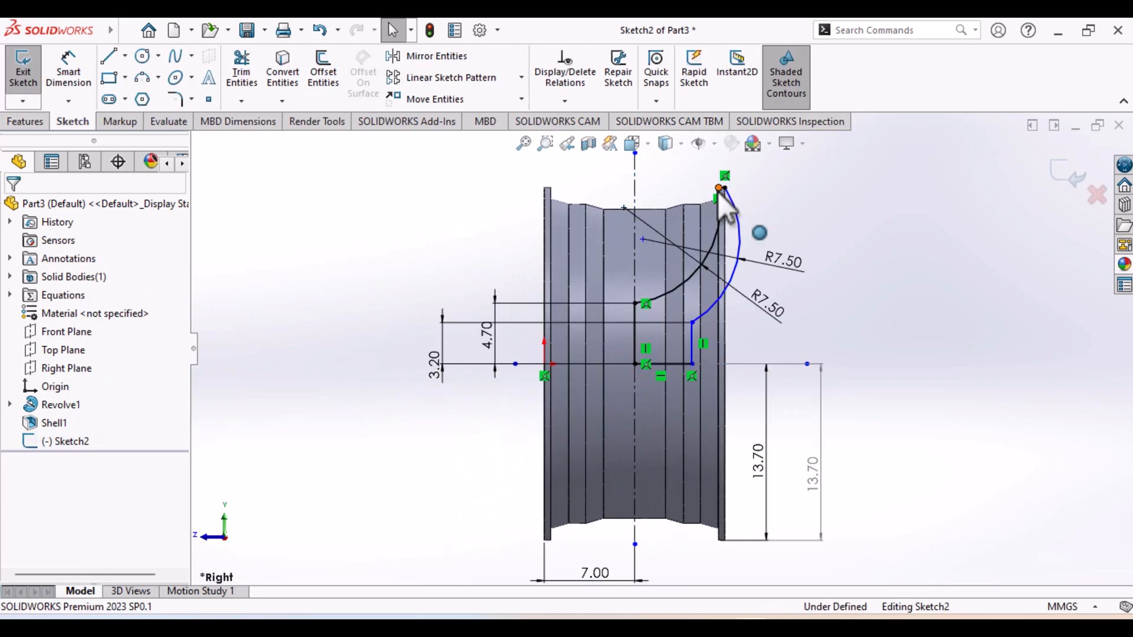
left_click(719, 189)
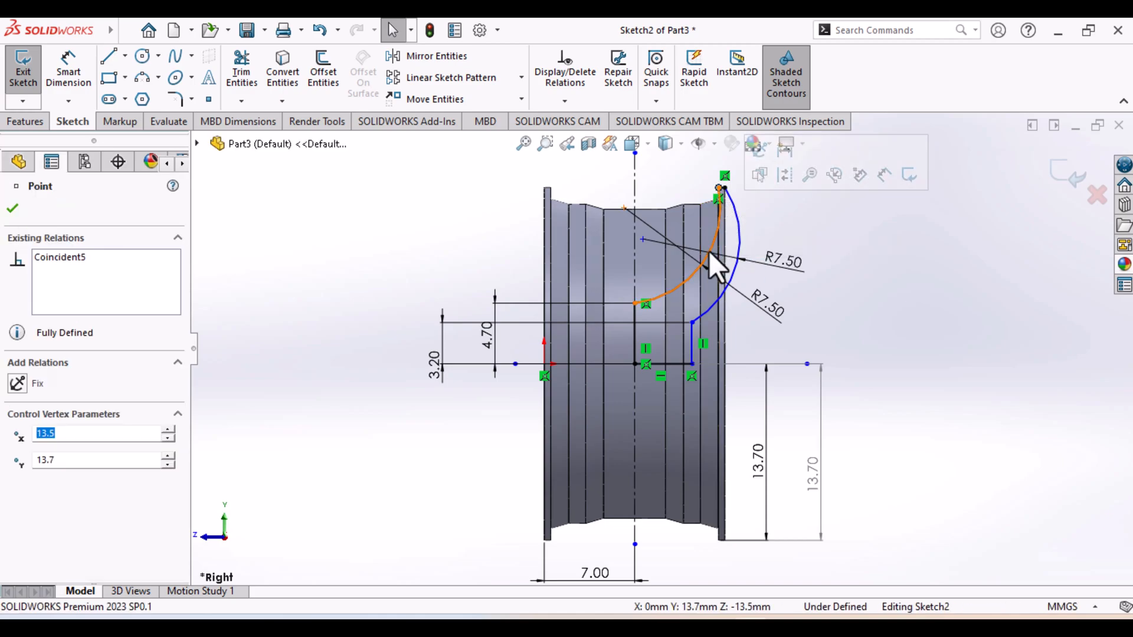
left_click(709, 248)
key("Delete")
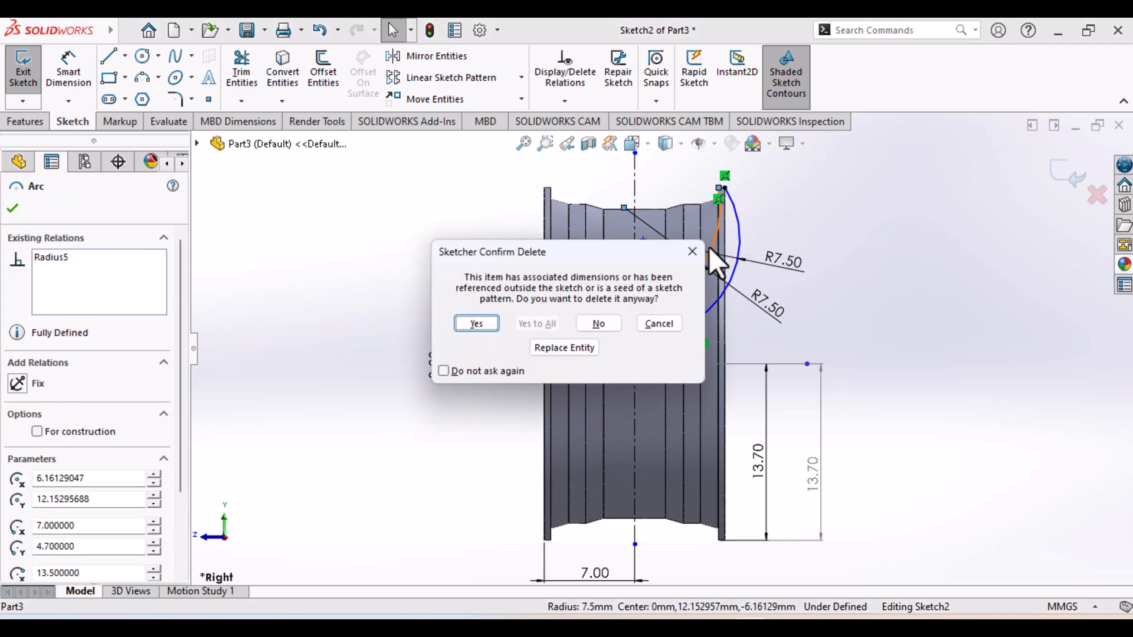
left_click(494, 325)
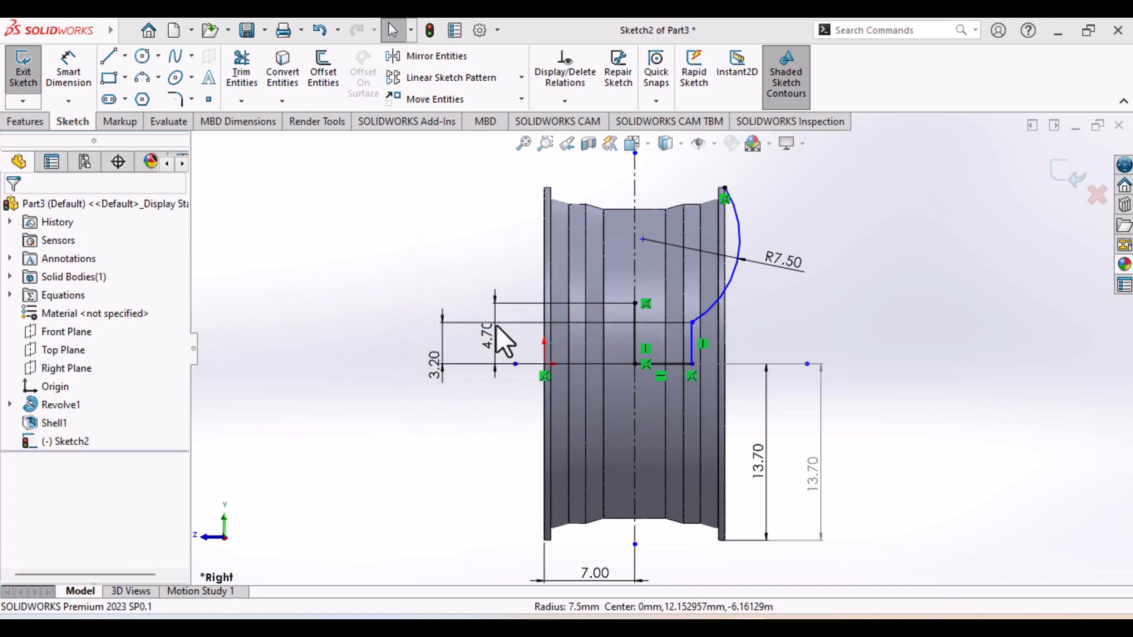
Sketch a three-point arc of about 9.29 mm radius from the 4.7 mm line's upper end to the outer arc's end at the flange corner
left_click(140, 77)
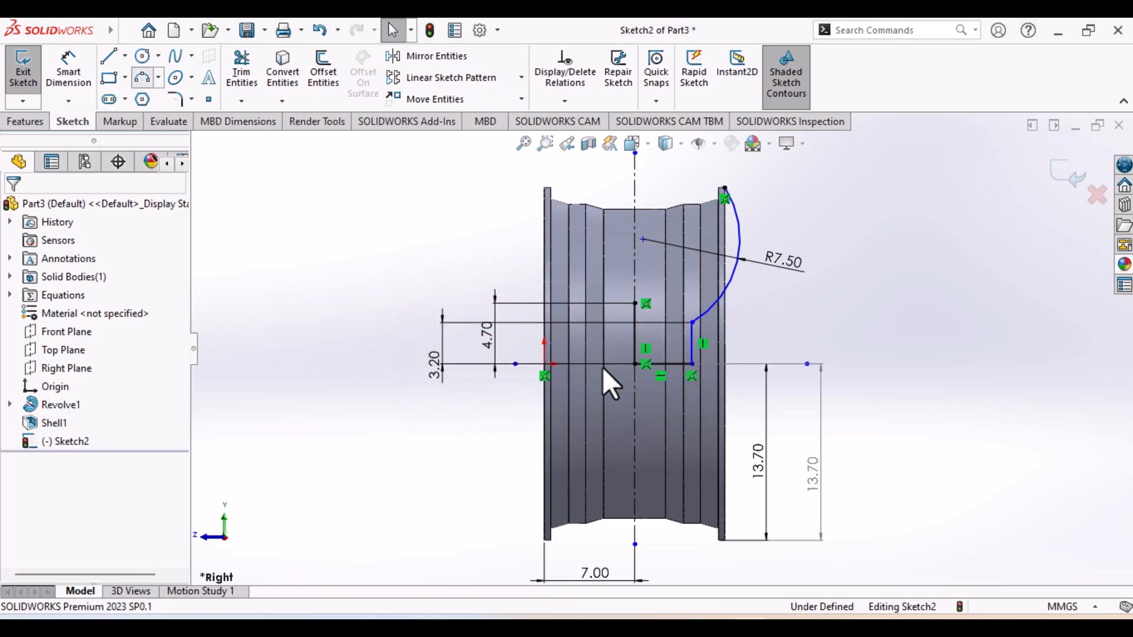
left_click(633, 304)
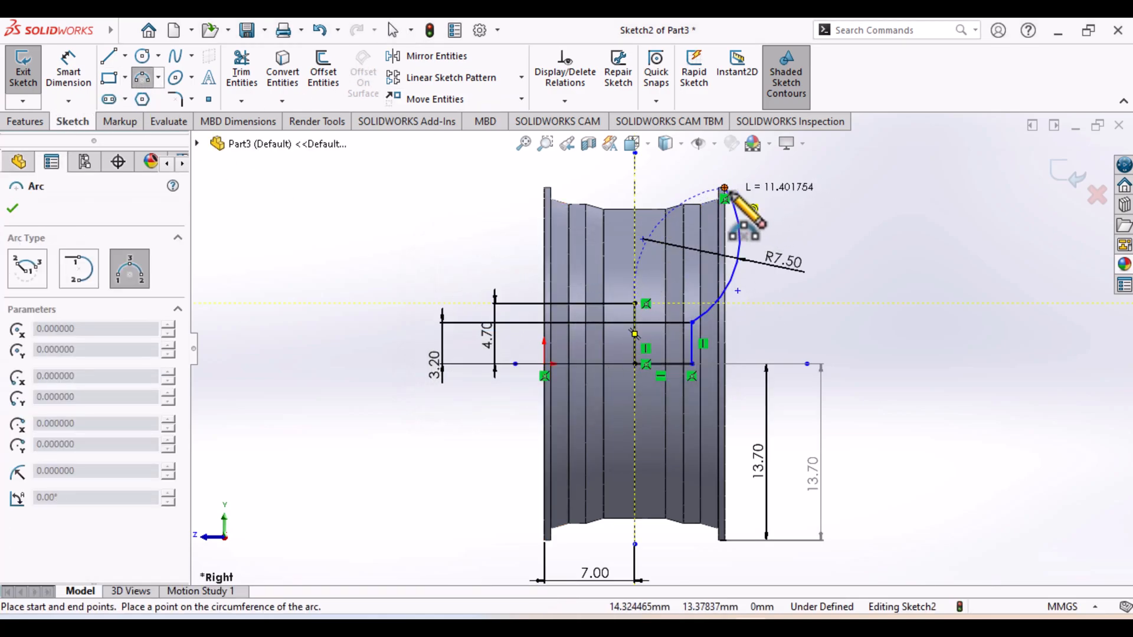
left_click(726, 190)
left_click(700, 260)
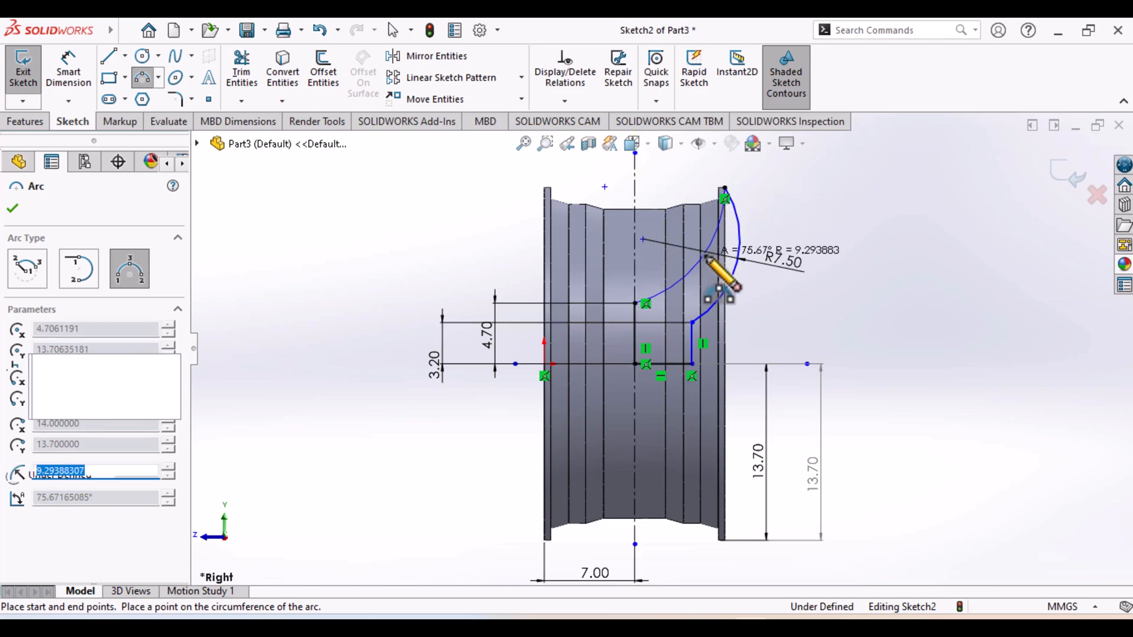
Dimension the new inner spoke arc with a radius of 7.5 mm
left_click(68, 71)
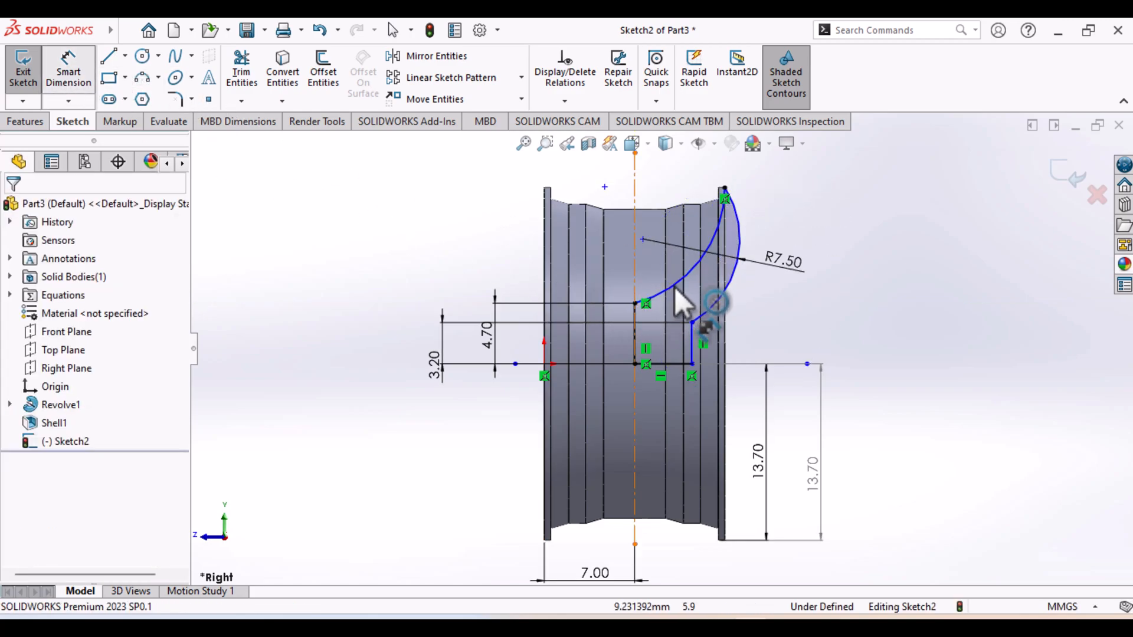
left_click(685, 276)
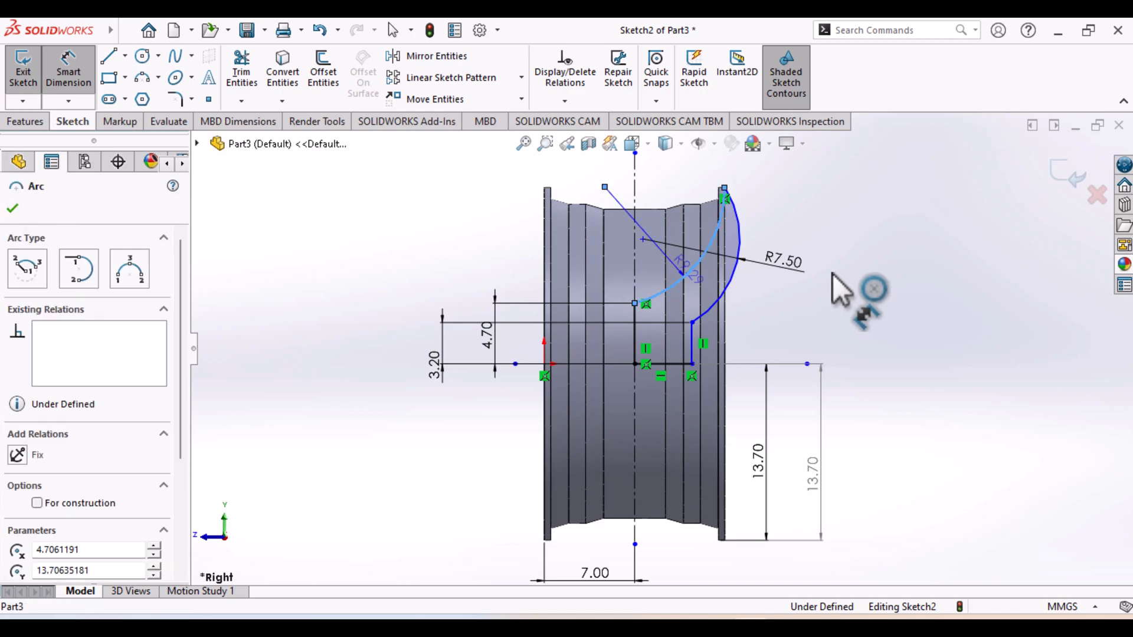
left_click(831, 254)
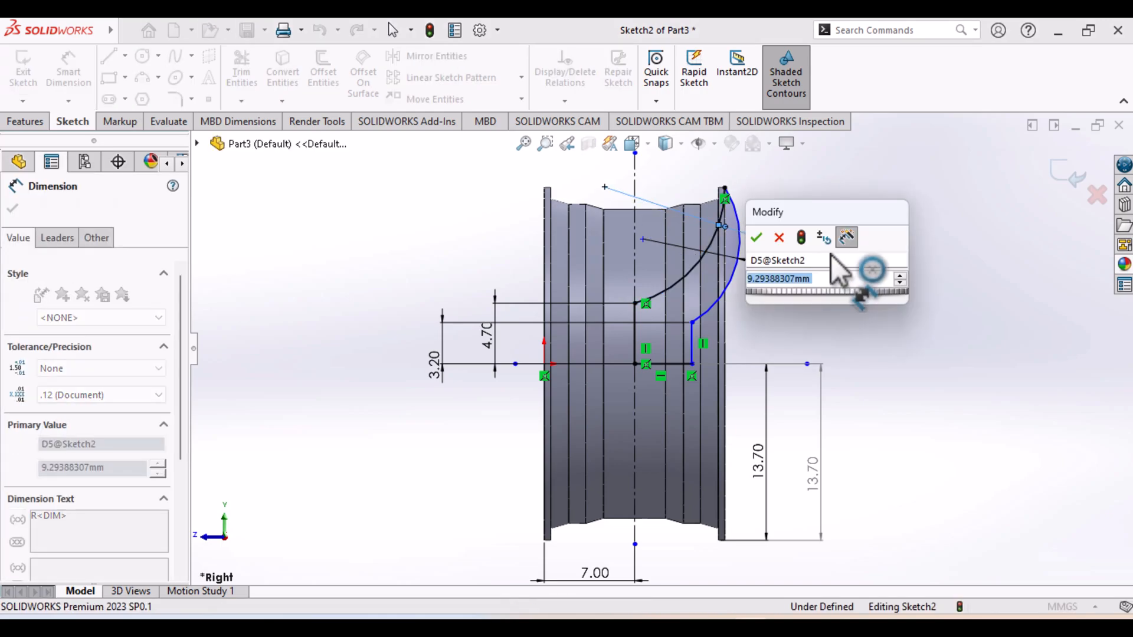
type("7")
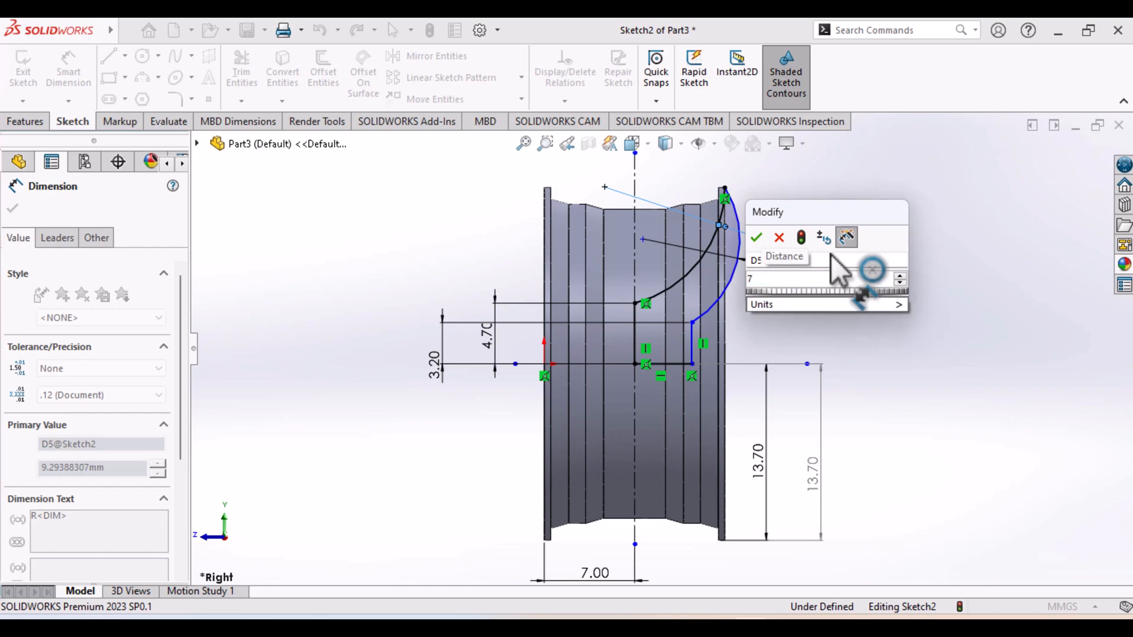
type(".5")
key("Return")
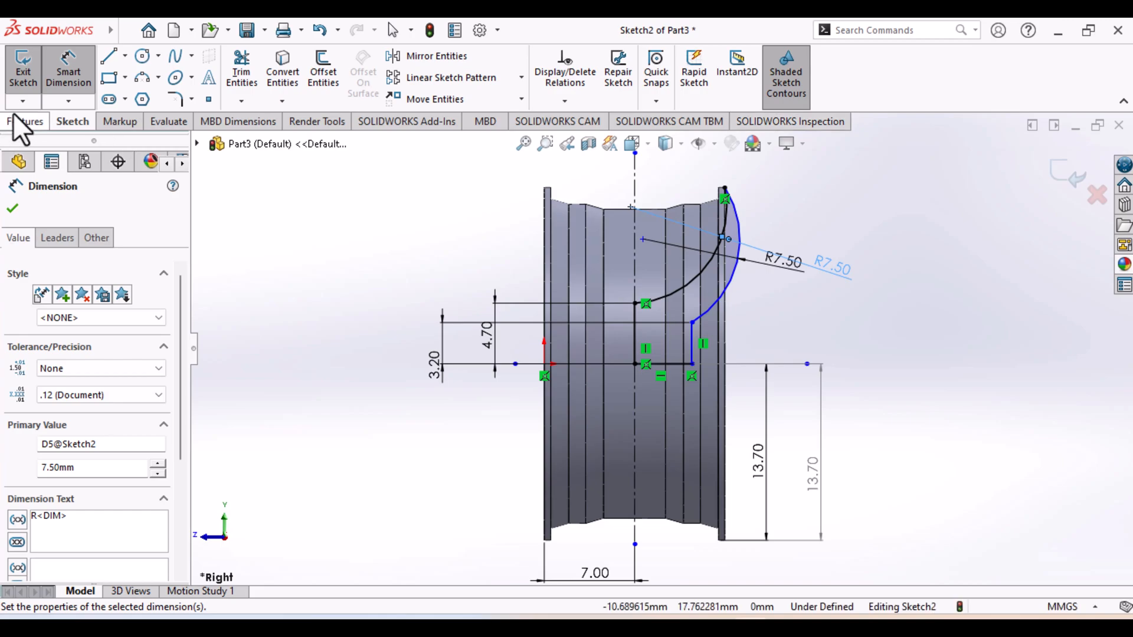
Exit the sketch and revolve the closed spoke profile 360 degrees about the horizontal centerline, with merge result enabled
left_click(26, 83)
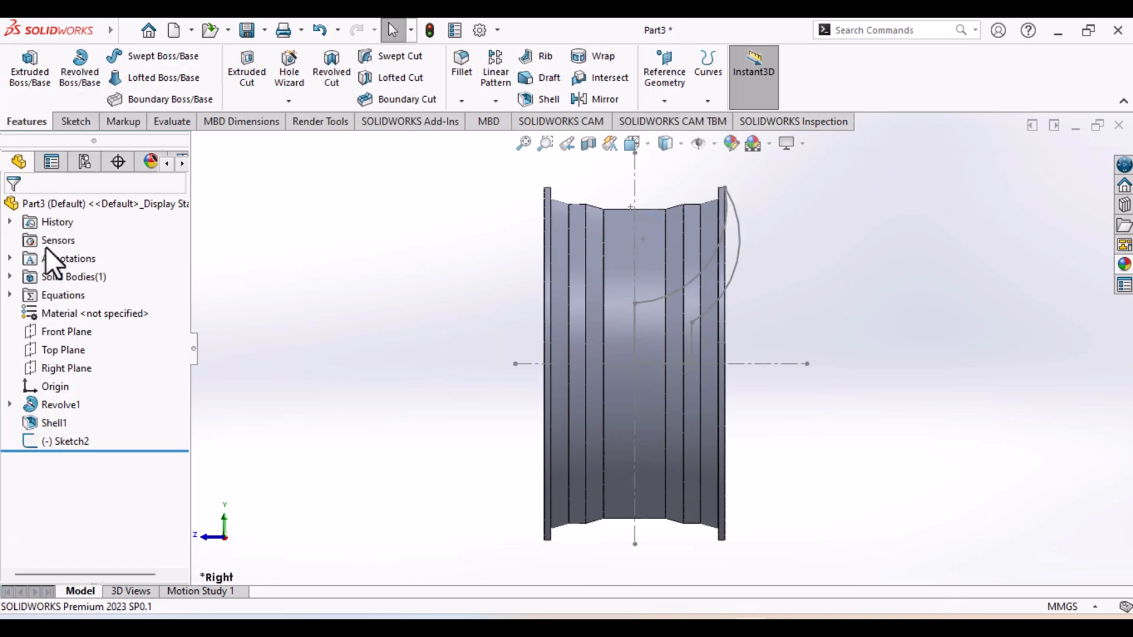
left_click(73, 442)
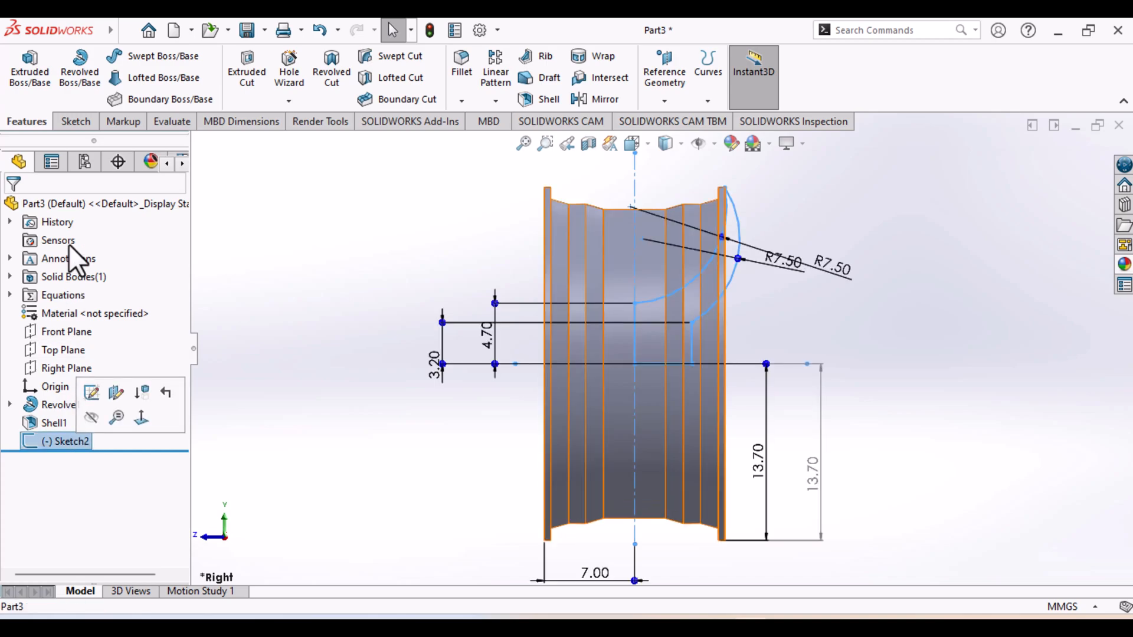
left_click(73, 87)
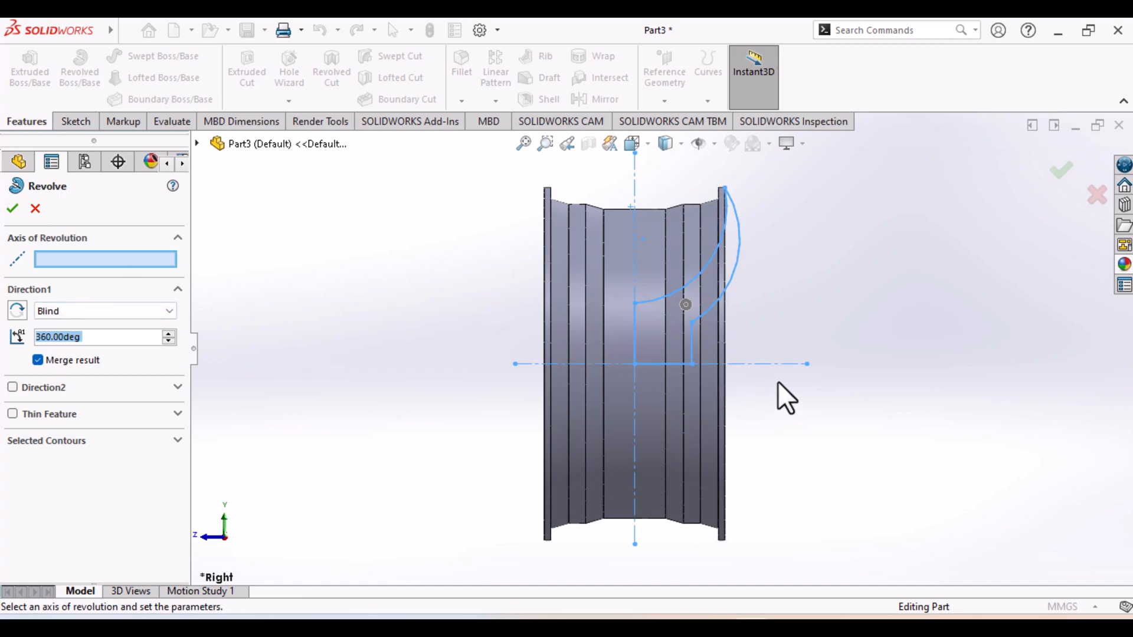
left_click(777, 363)
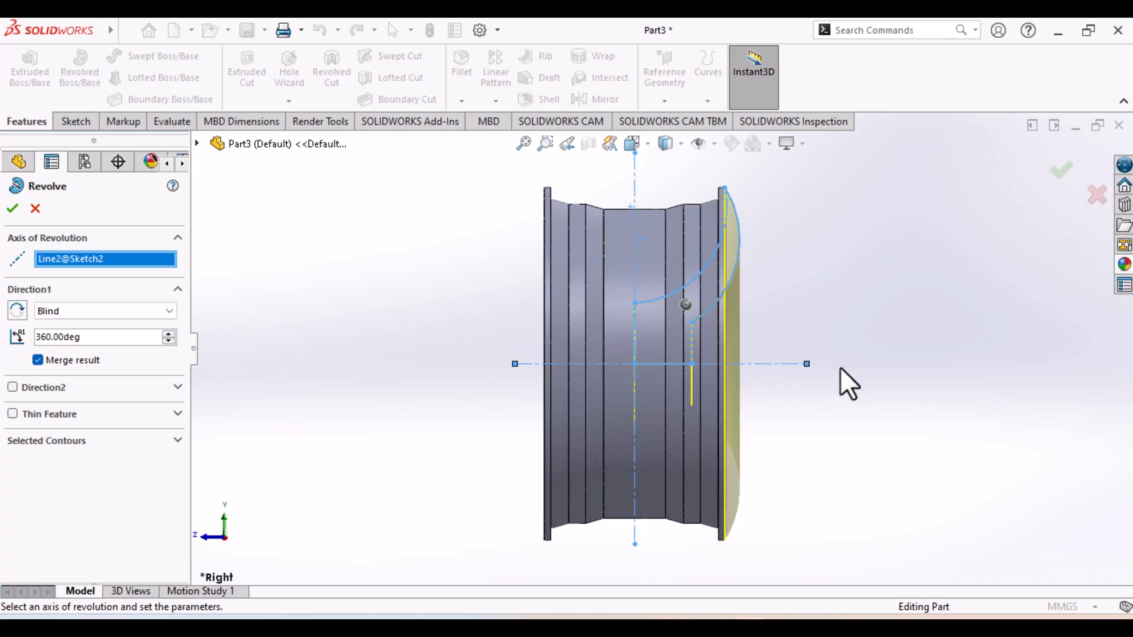
middle_click_drag(840, 367, 794, 422)
left_click(10, 209)
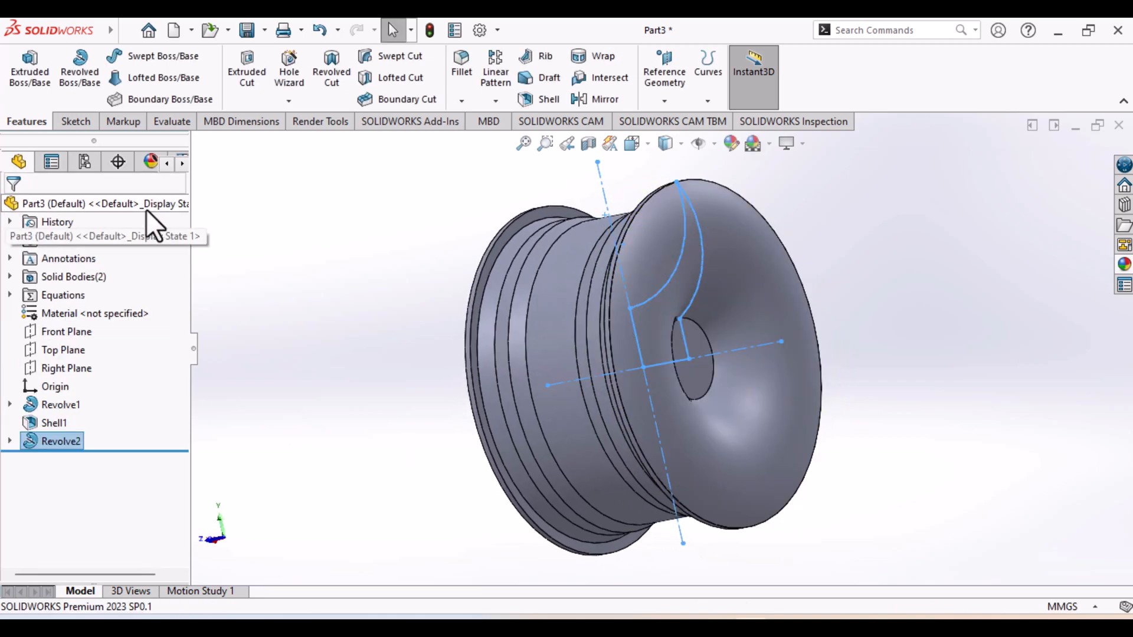
left_click(301, 426)
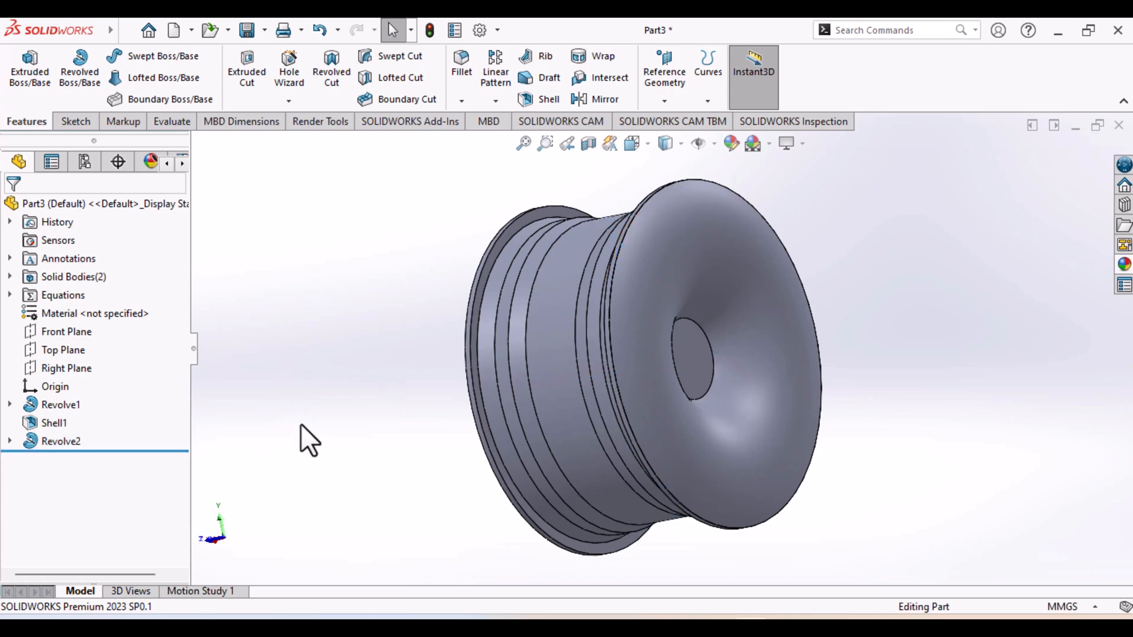
Start a new sketch on the flat circular hub face at the center of the revolved disc
middle_click_drag(861, 284, 554, 435)
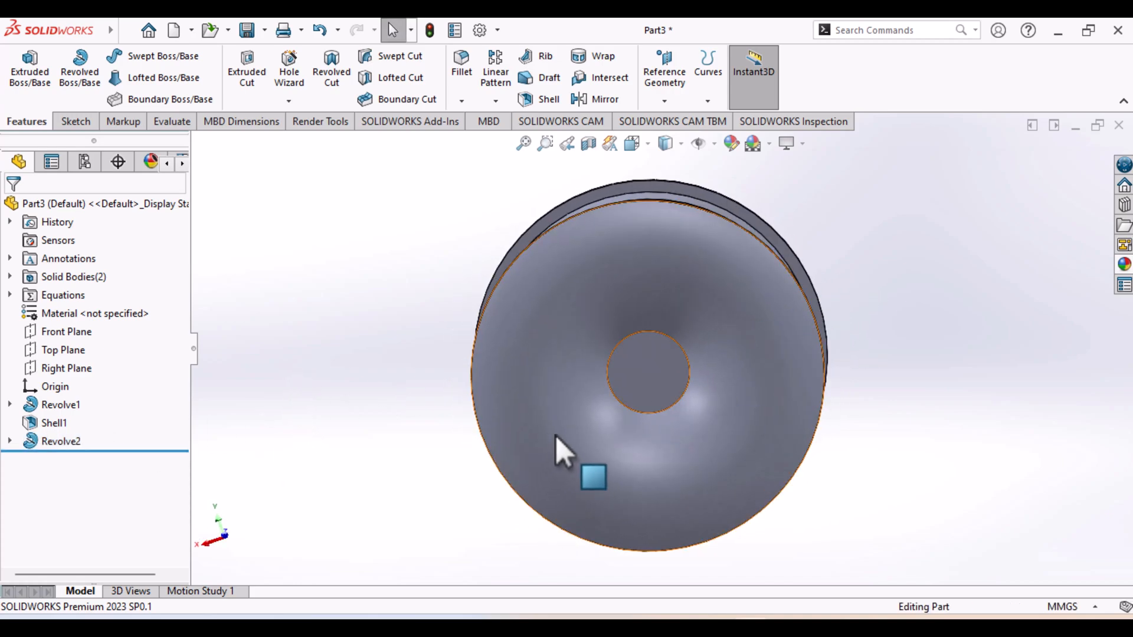
left_click(661, 381)
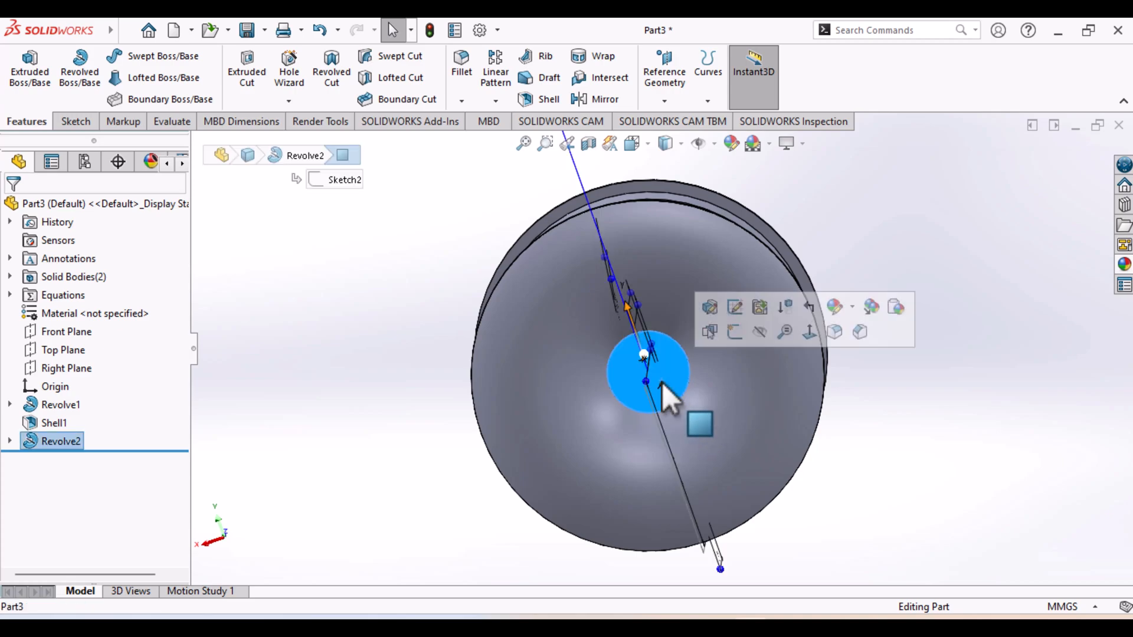
left_click(735, 308)
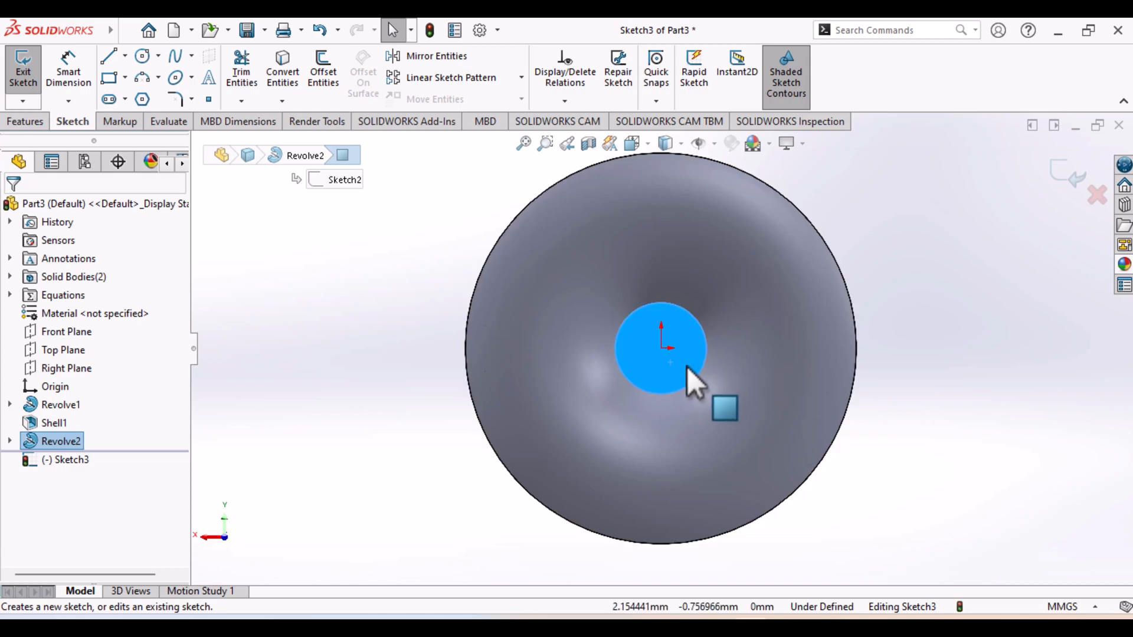
Sketch two circles about 2.14 mm in diameter, one centered on the origin and one horizontally level with it about 2.71 mm away
scroll(690, 381, "down", 1)
scroll(671, 339, "down", 1)
scroll(667, 321, "down", 1)
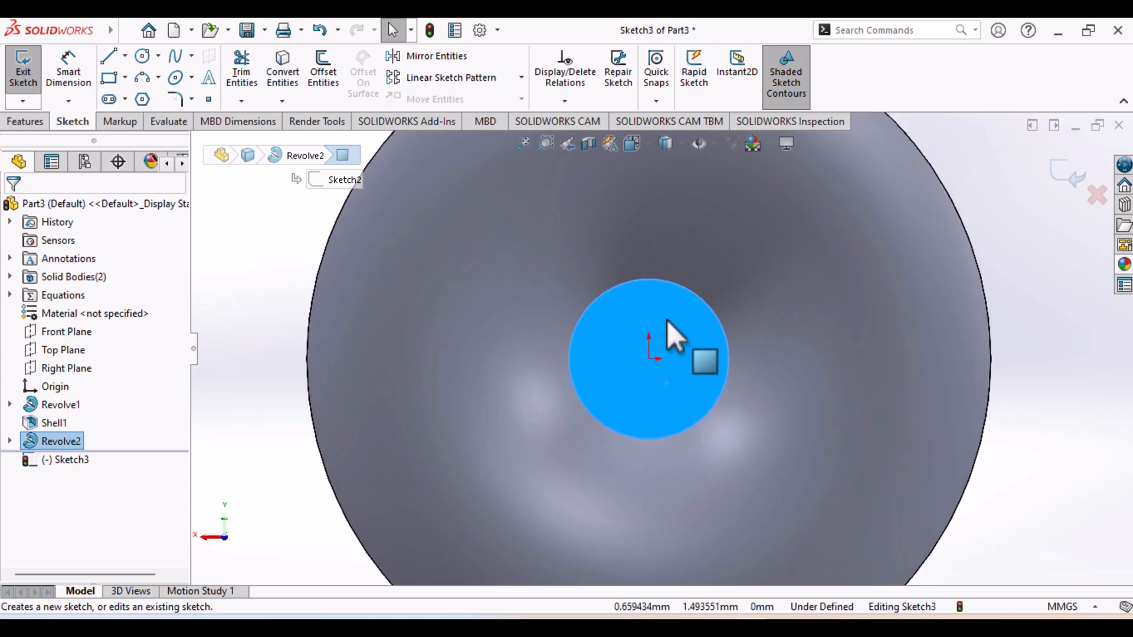
left_click(144, 54)
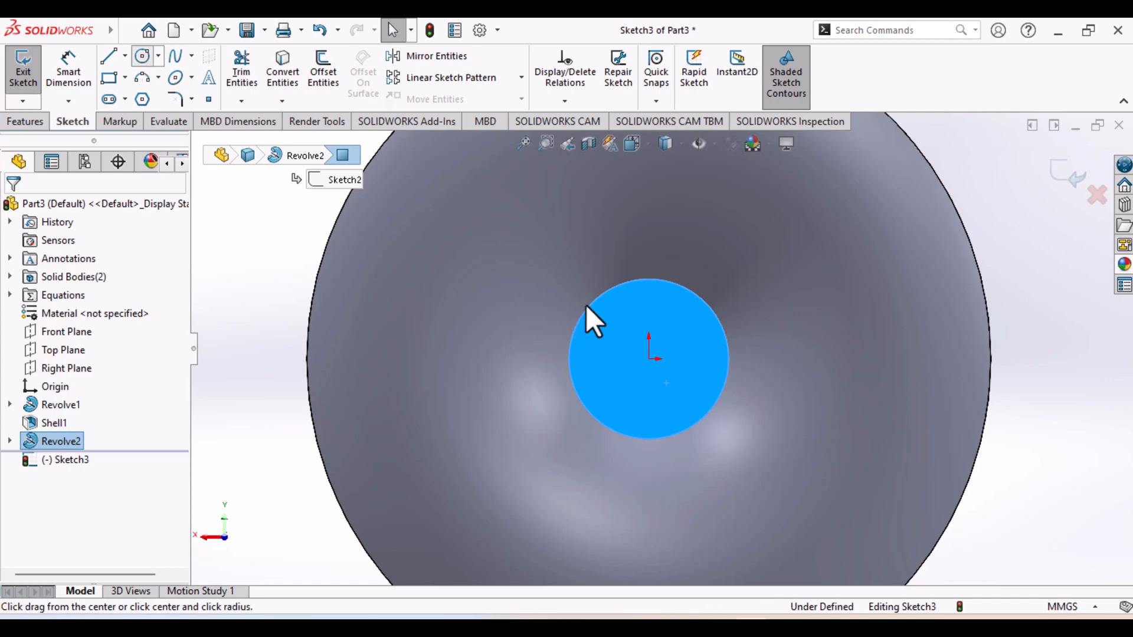
left_click(649, 359)
left_click(664, 385)
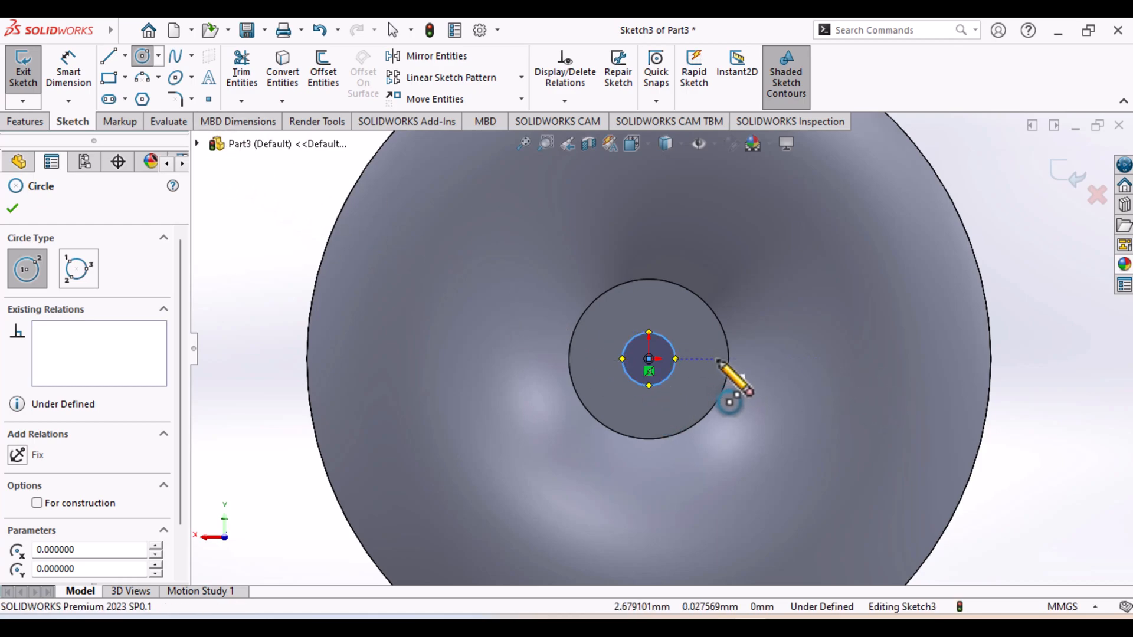
left_click(717, 360)
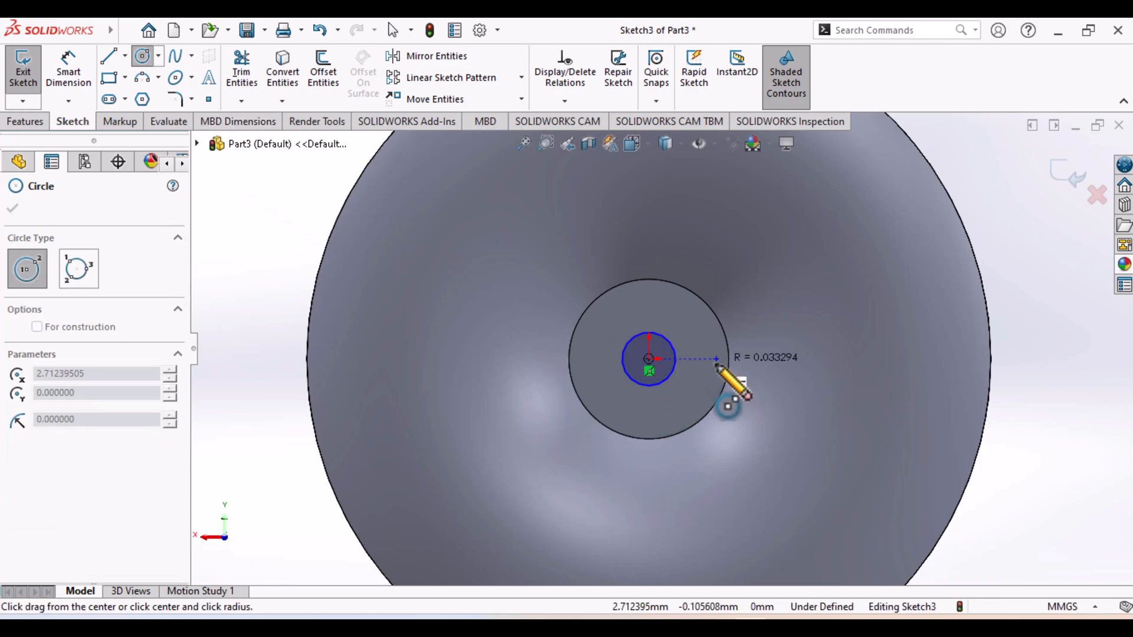
left_click(718, 387)
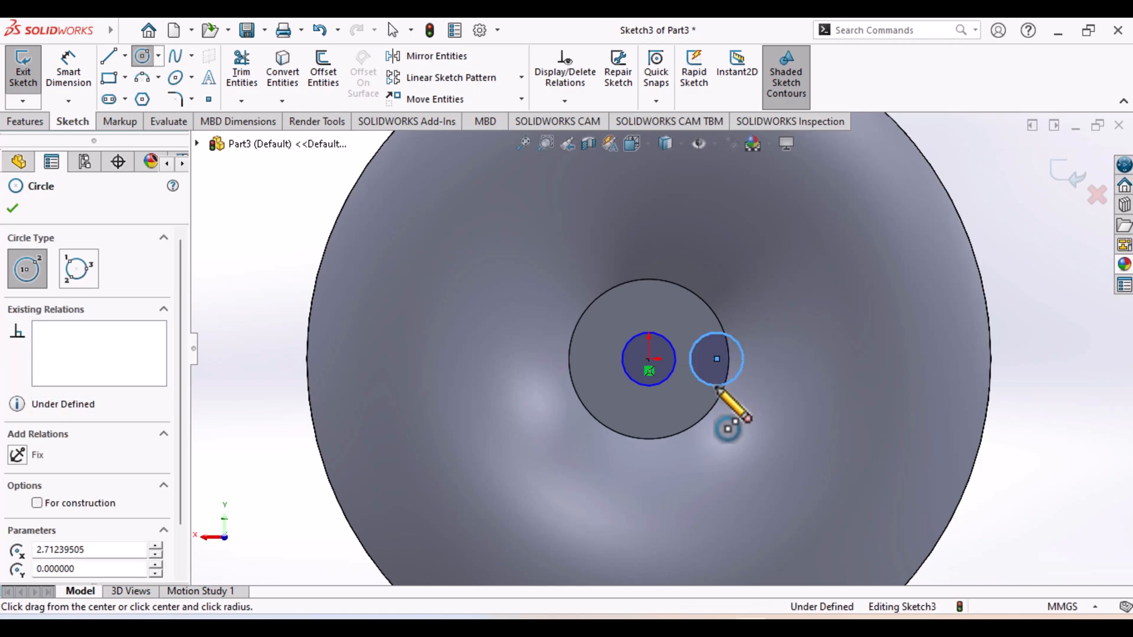
Check the hub hole sizes in the reference drawing and dimension the central circle with a diameter of 2.5 mm
left_click(780, 625)
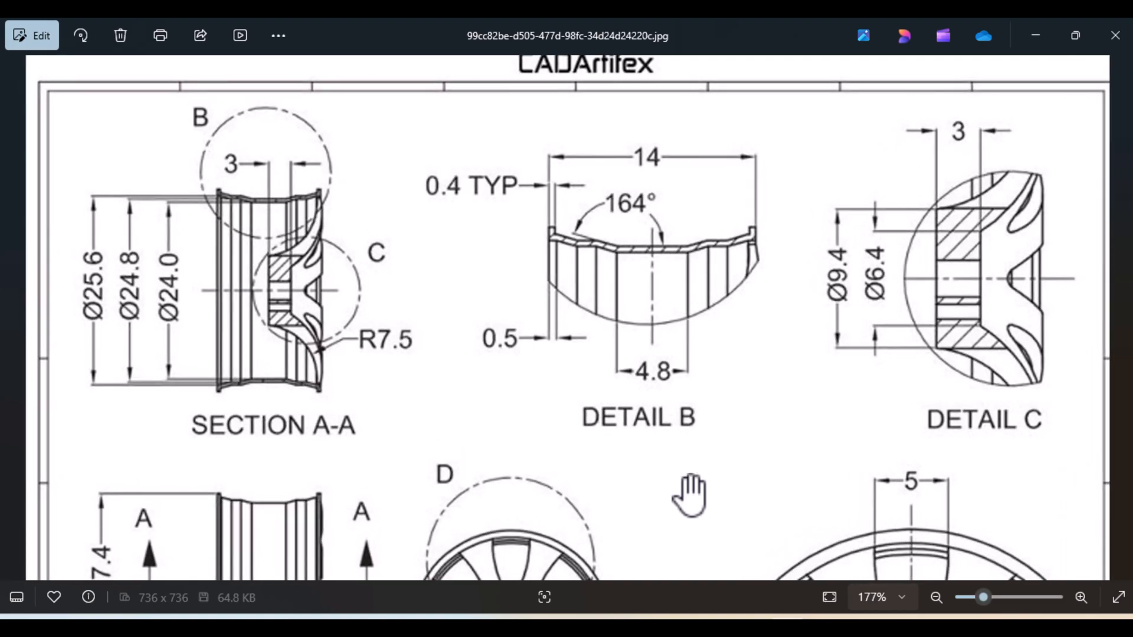
left_click_drag(693, 451, 695, 208)
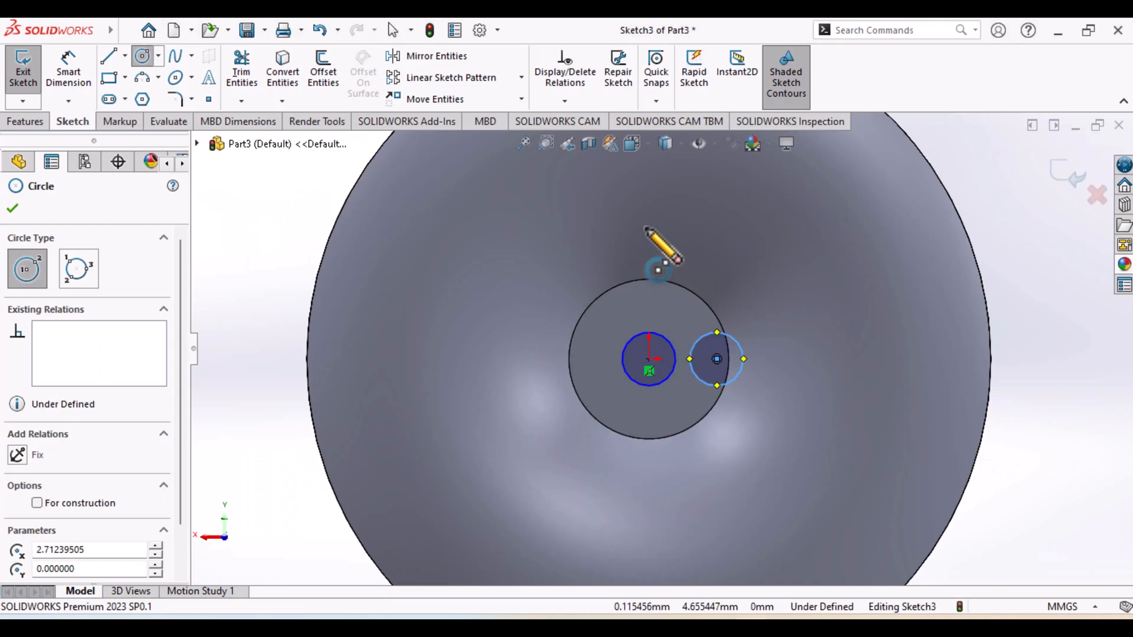
left_click(66, 76)
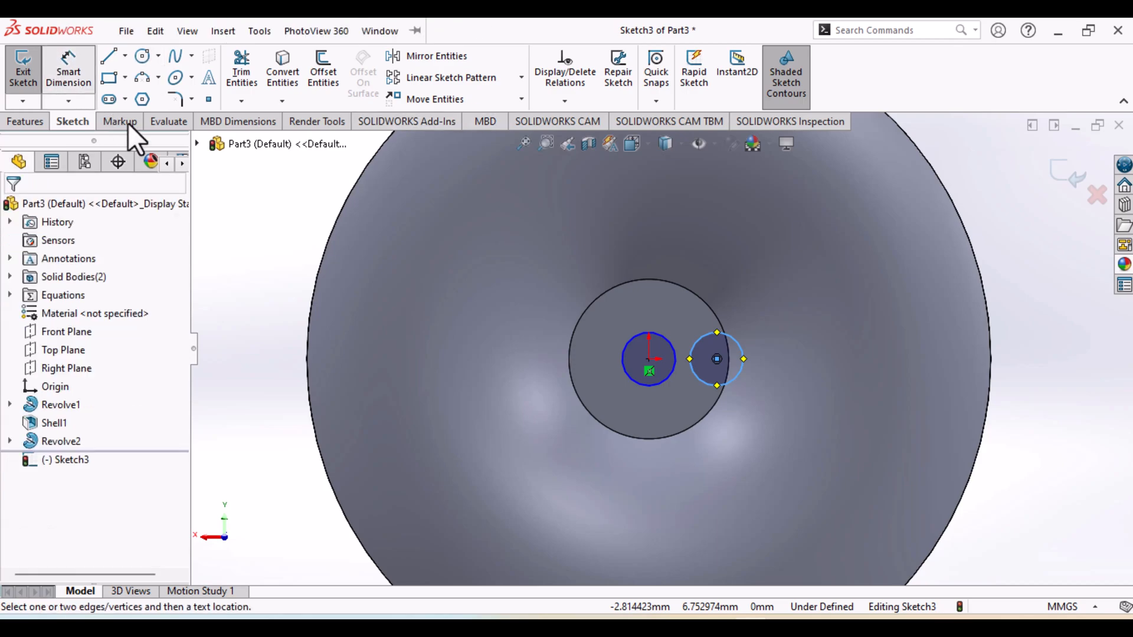
left_click(635, 384)
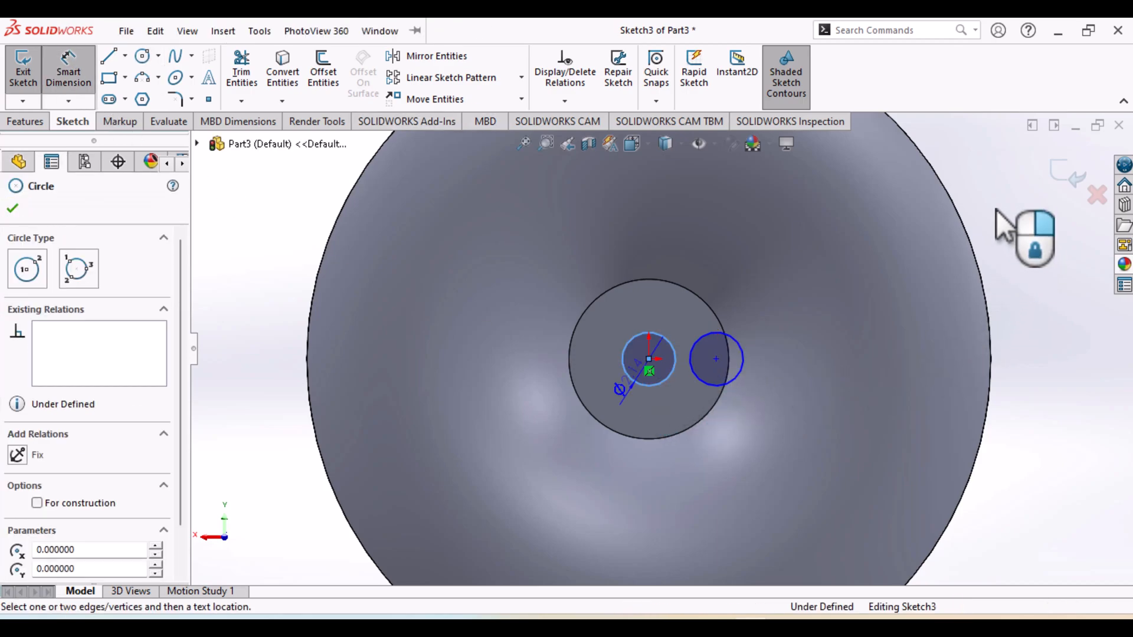
left_click(981, 187)
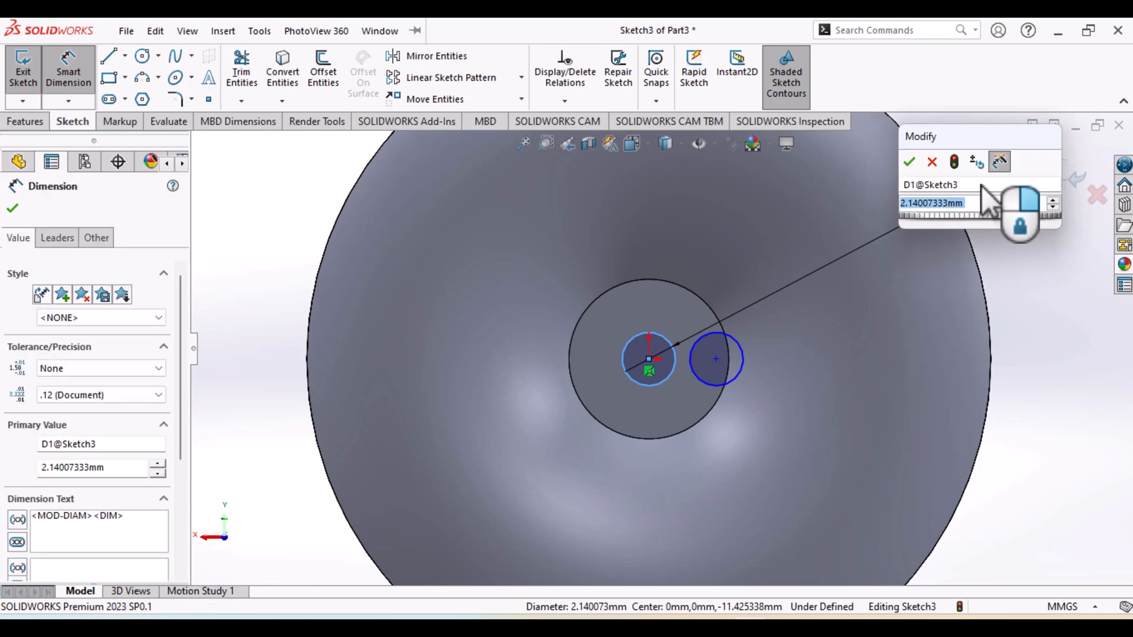
type("2.5")
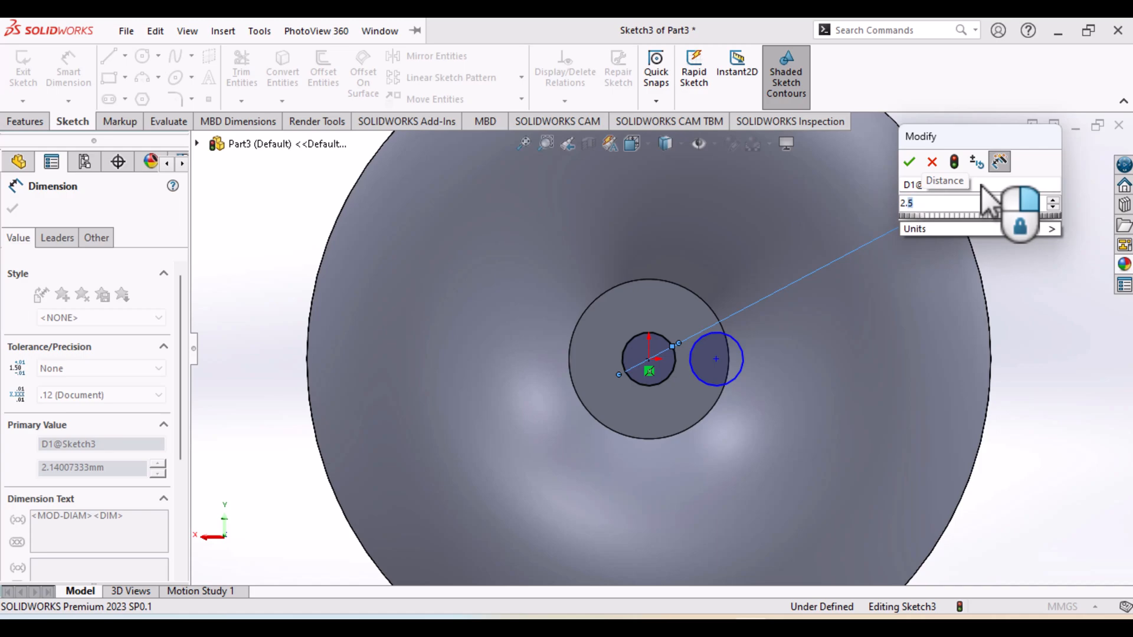
key("Return")
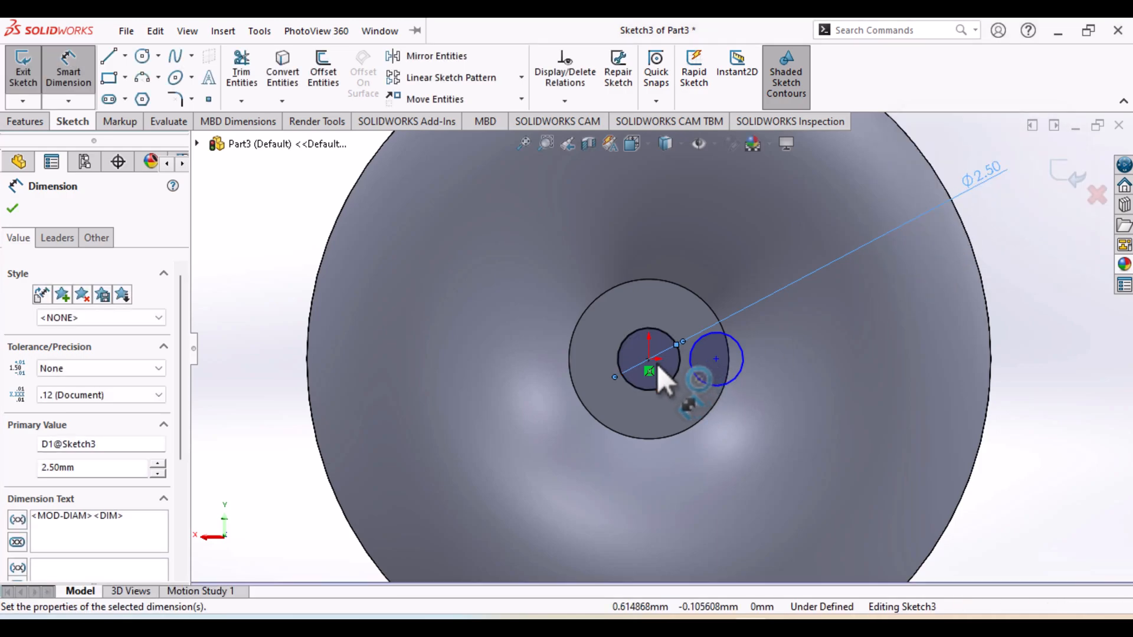
Dimension the horizontal distance between the two circle centers as 2.5 mm
left_click(717, 360)
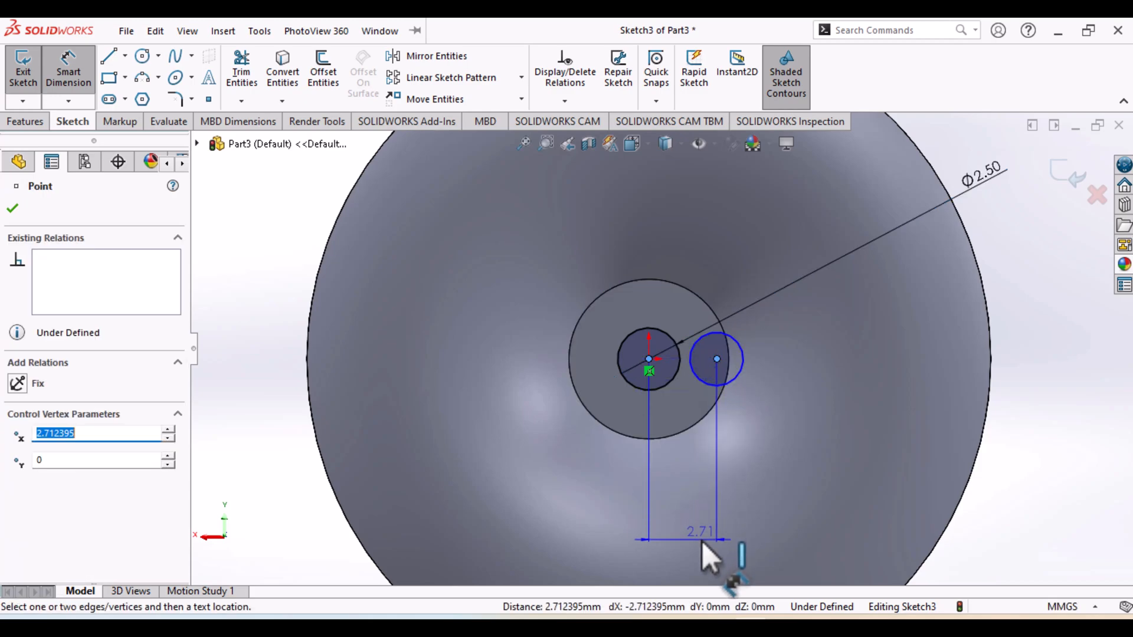
left_click(700, 539)
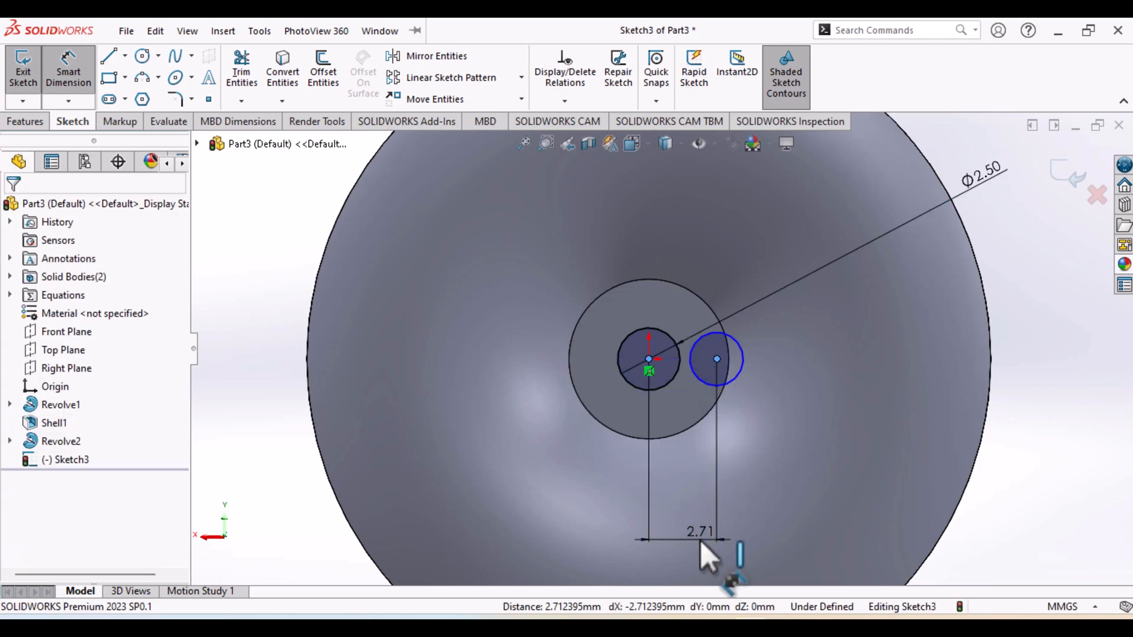
left_click(700, 539)
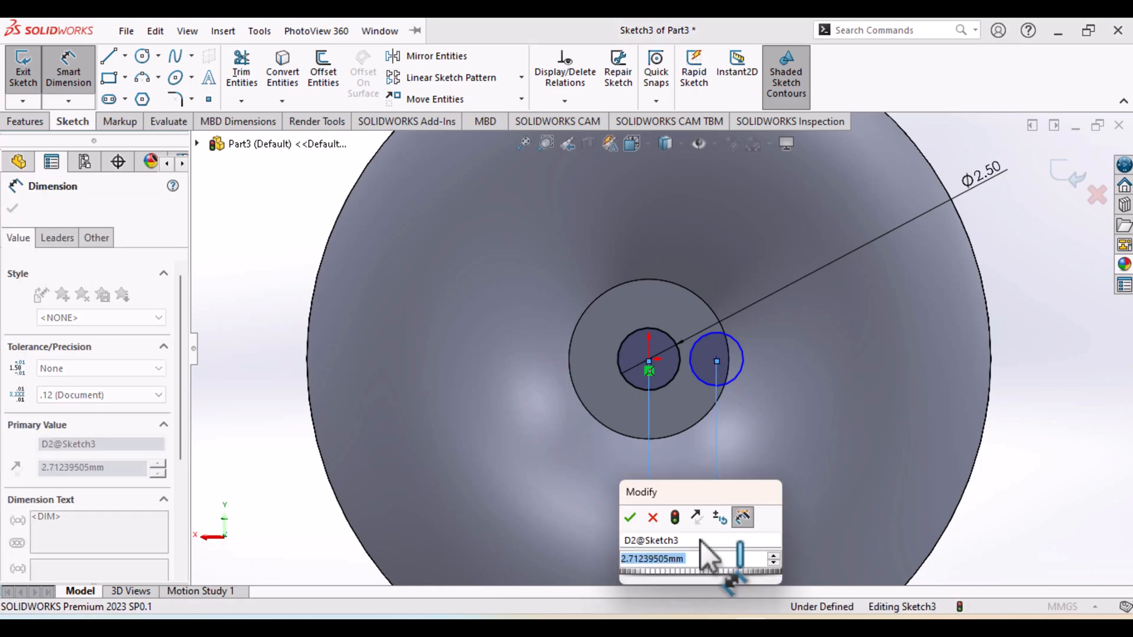
type("2.5")
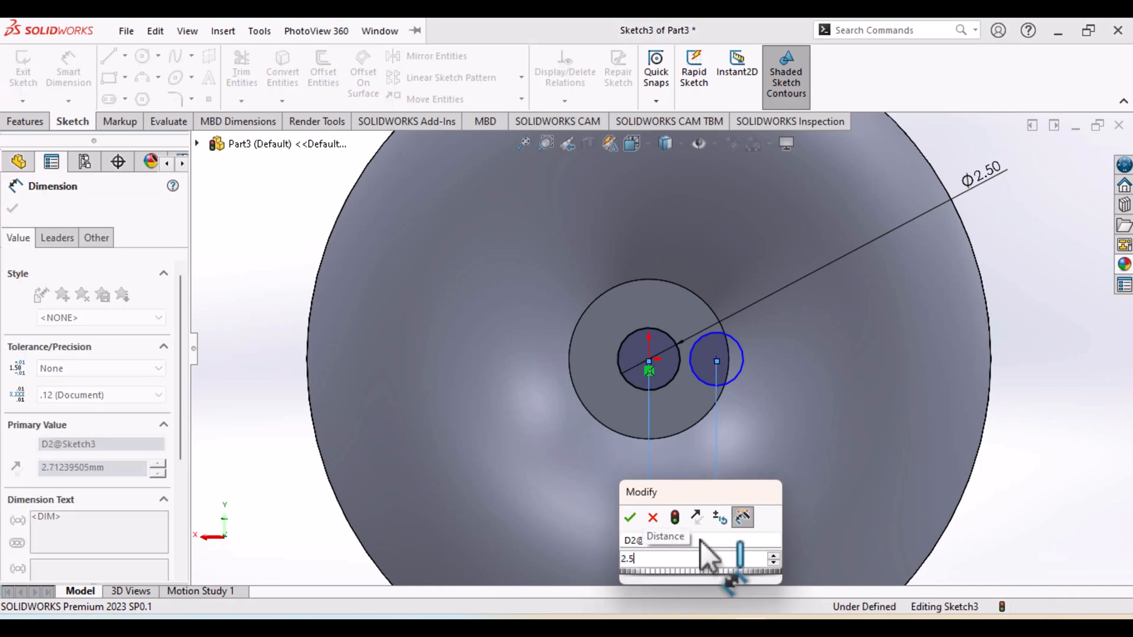
key("Return")
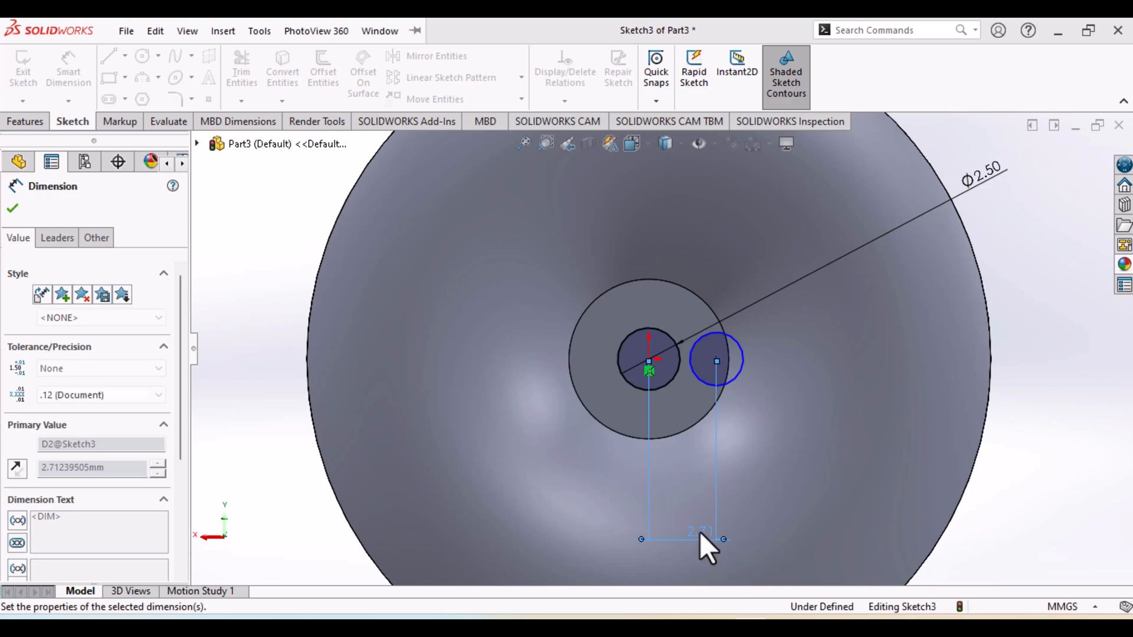
Dimension the offset bolt-hole circle with a diameter of 1 mm
left_click(738, 370)
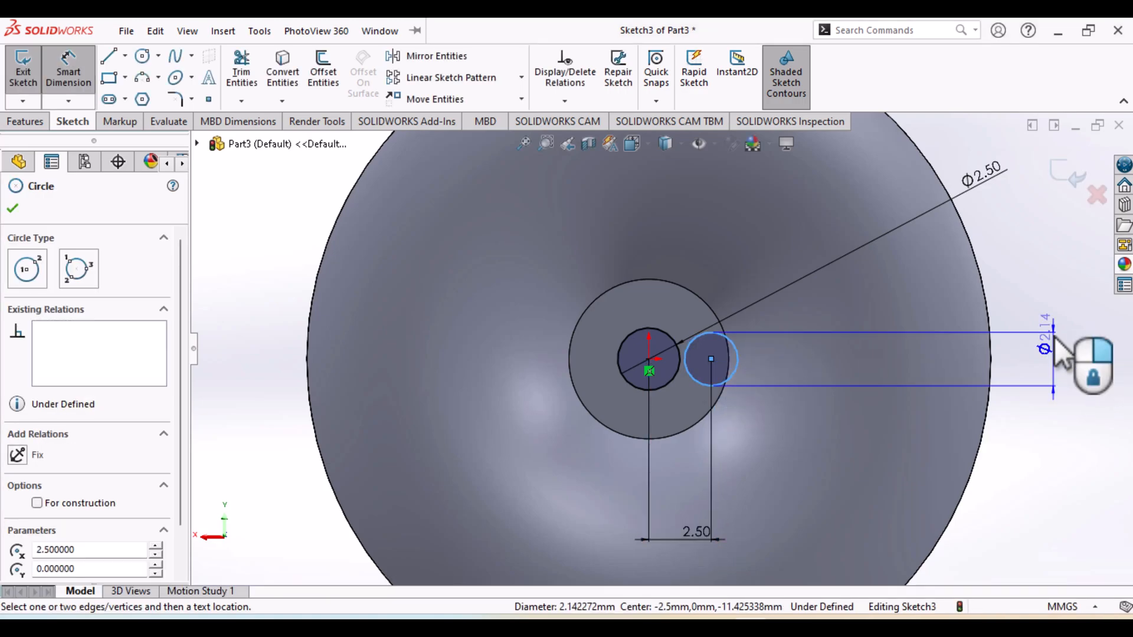
left_click(1054, 335)
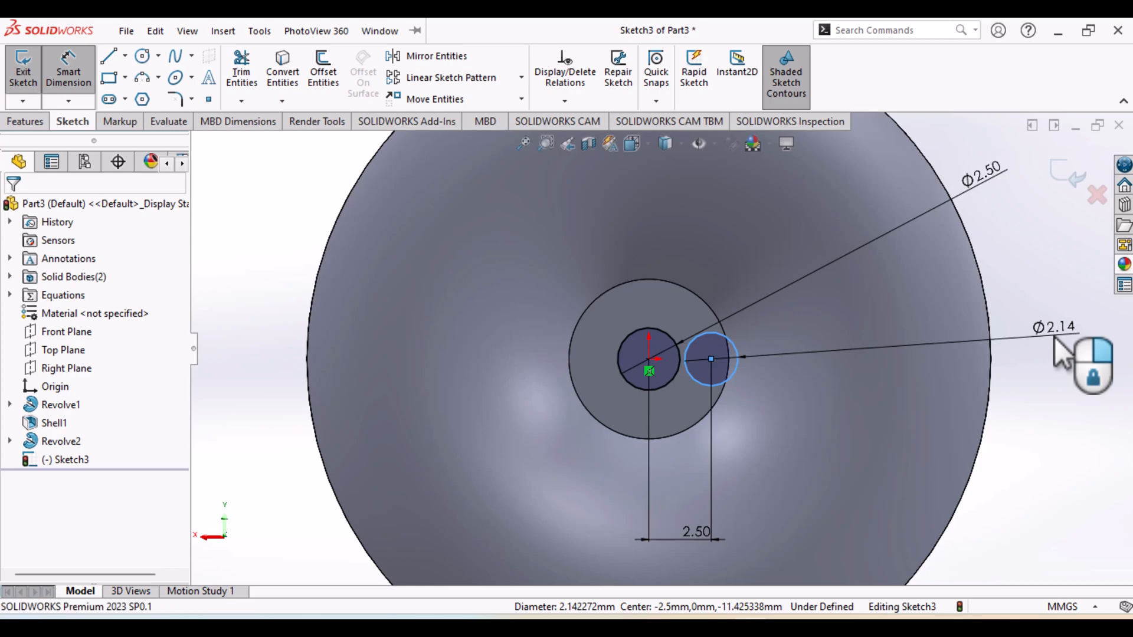
double_click(1054, 336)
type("1")
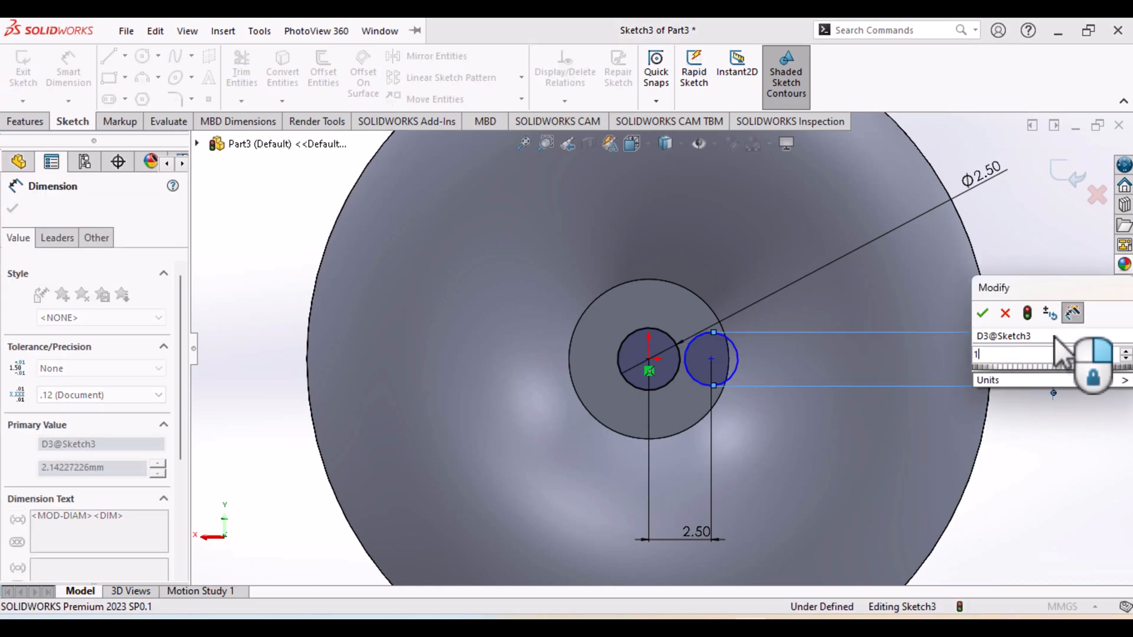
key("Escape")
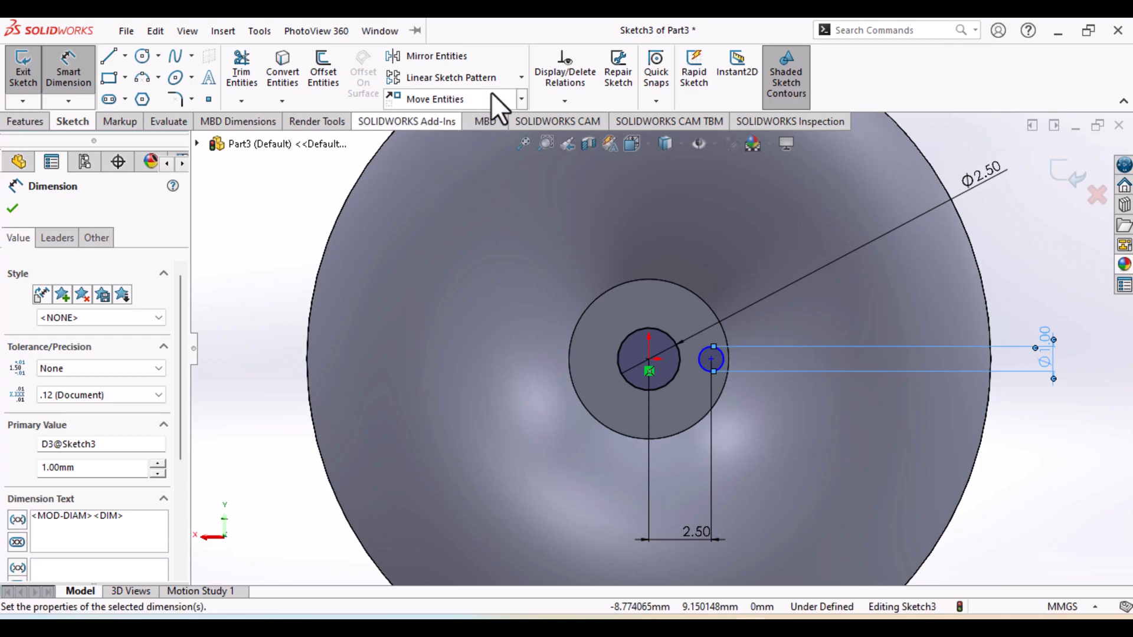
Create a circular sketch pattern of the 1 mm circle about the origin with 5 equally spaced instances over 360 degrees
left_click(521, 77)
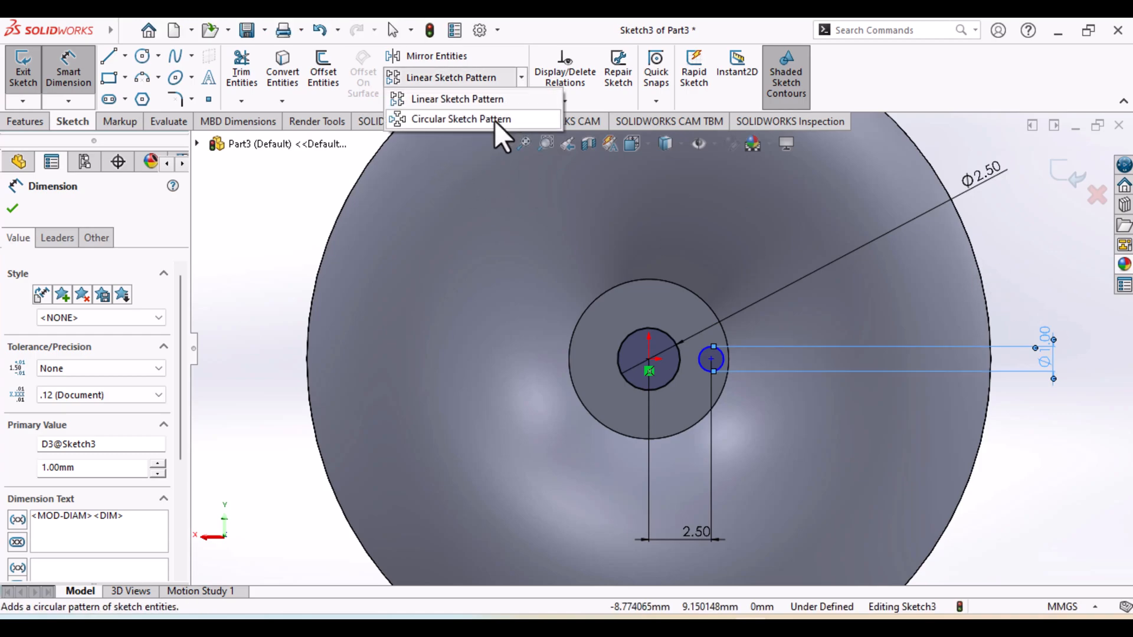
left_click(493, 120)
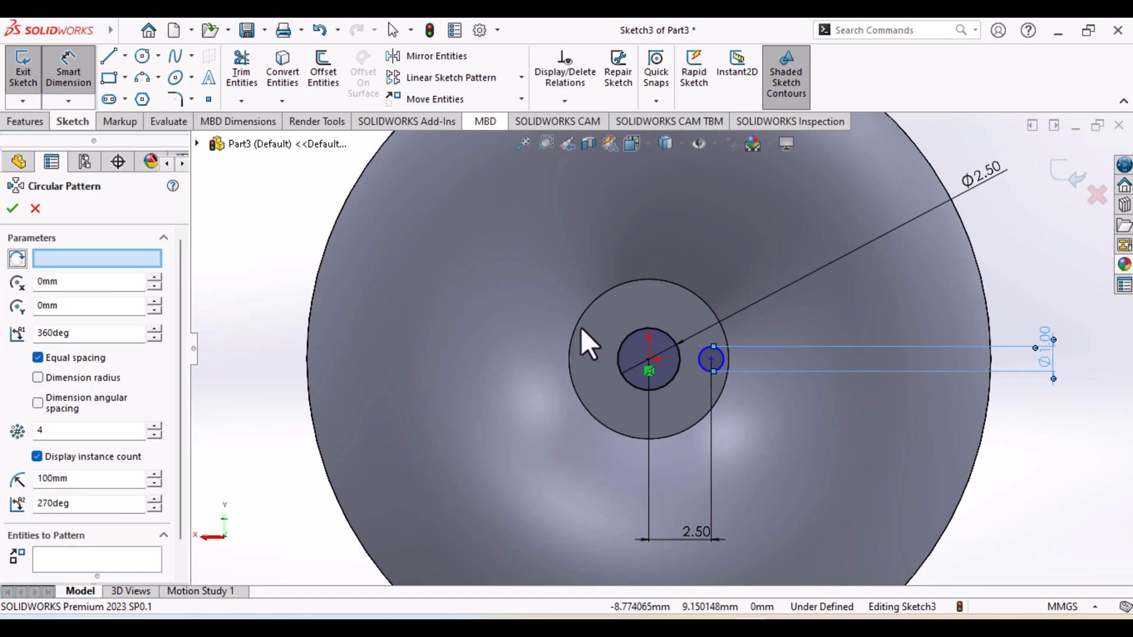
left_click(710, 372)
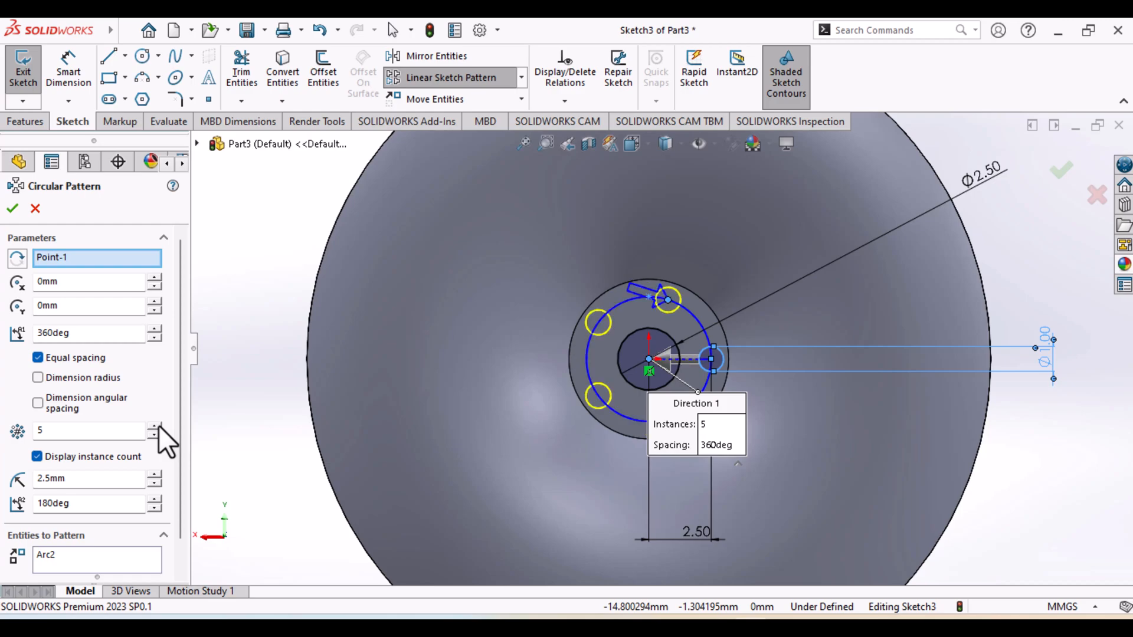
left_click(17, 216)
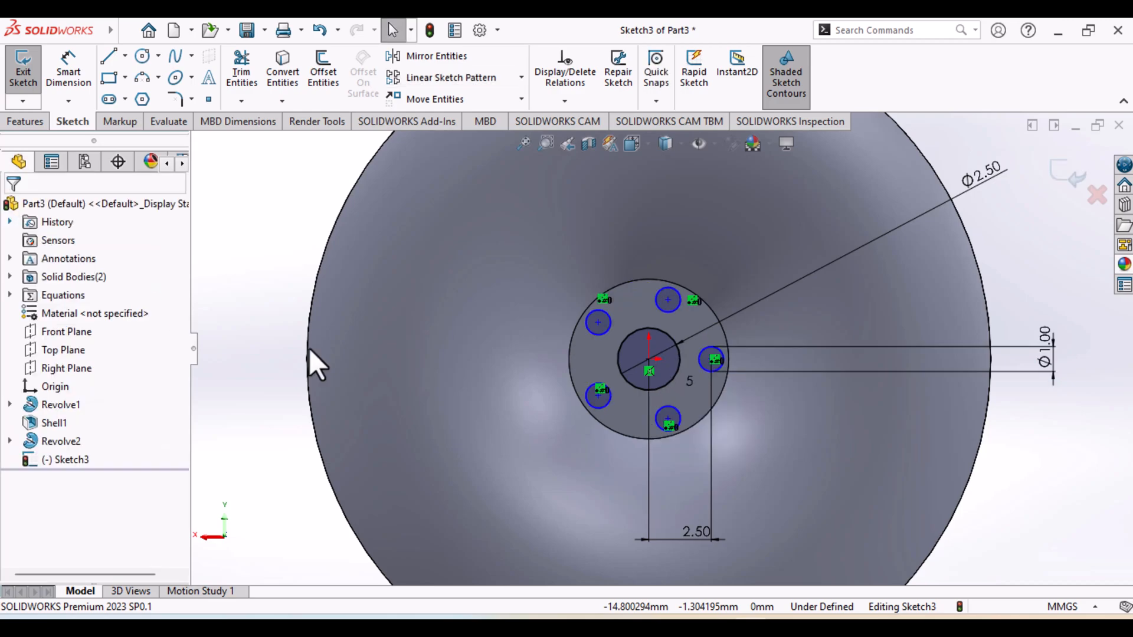
left_click(1038, 480)
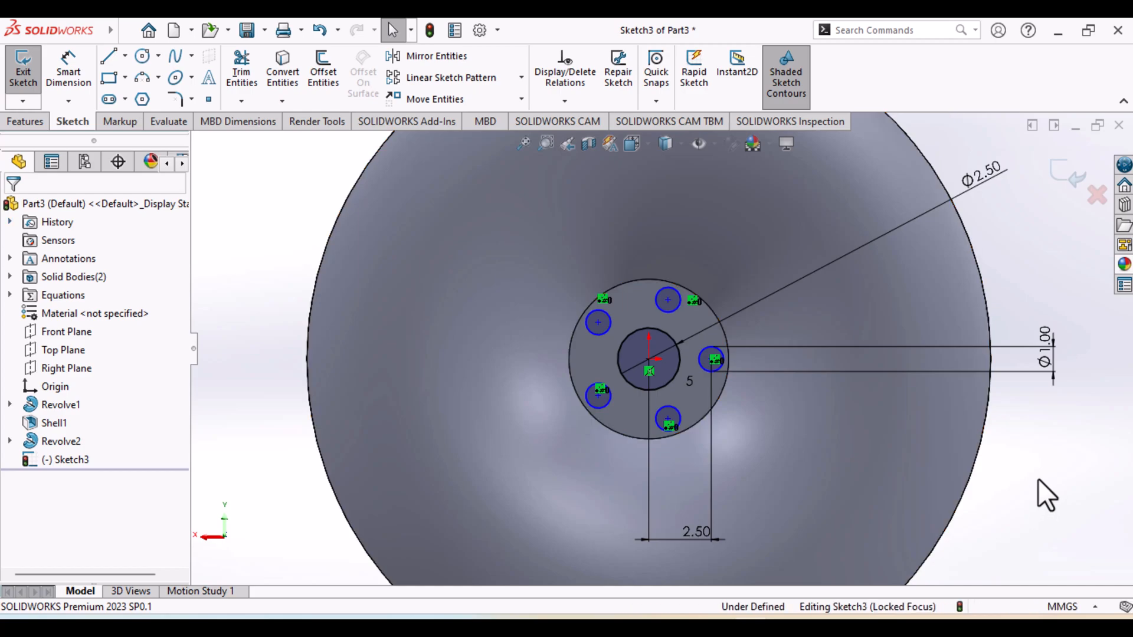
Finish the hub hole sketch and cut its center circle and five bolt-hole circles Through All with Extruded Cut
left_click(26, 73)
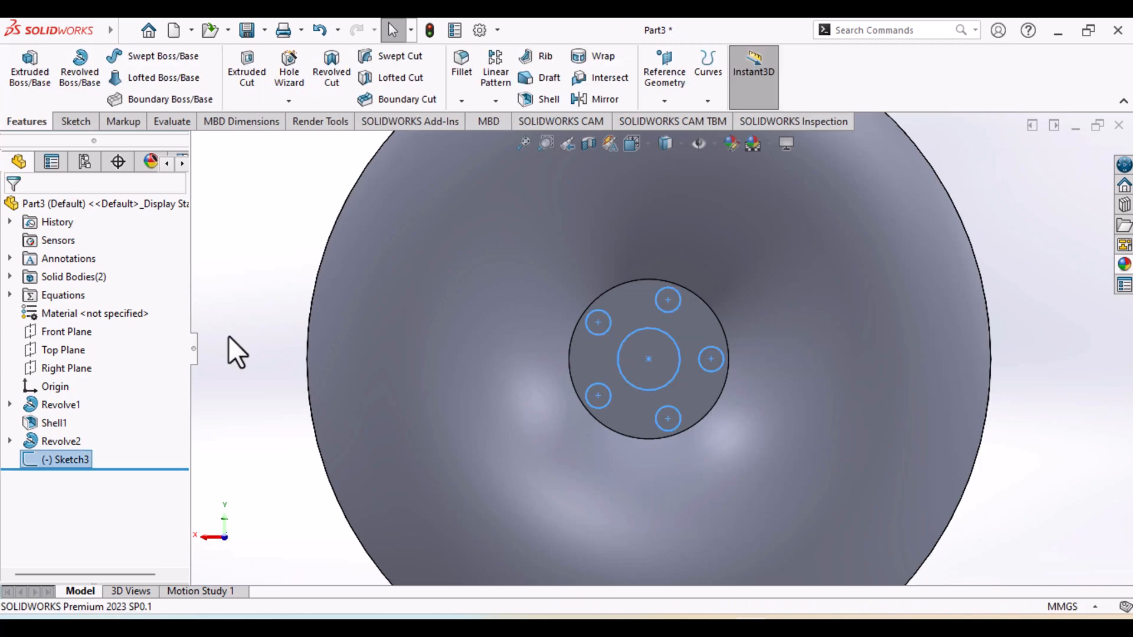
middle_click_drag(241, 324, 414, 336)
scroll(554, 381, "up", 3)
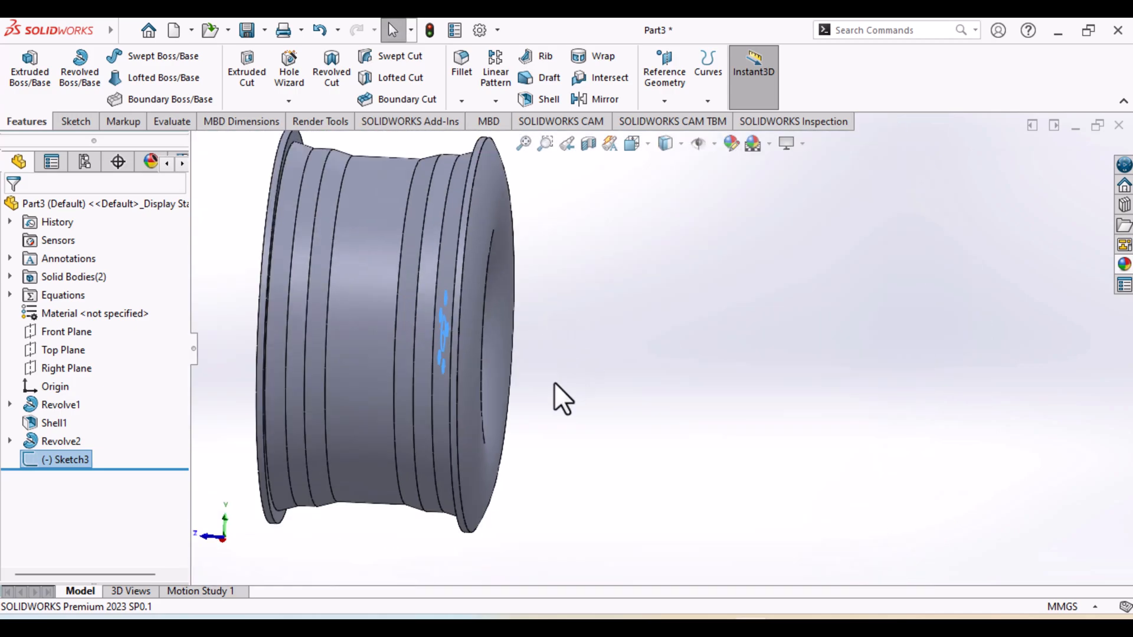
left_click(249, 93)
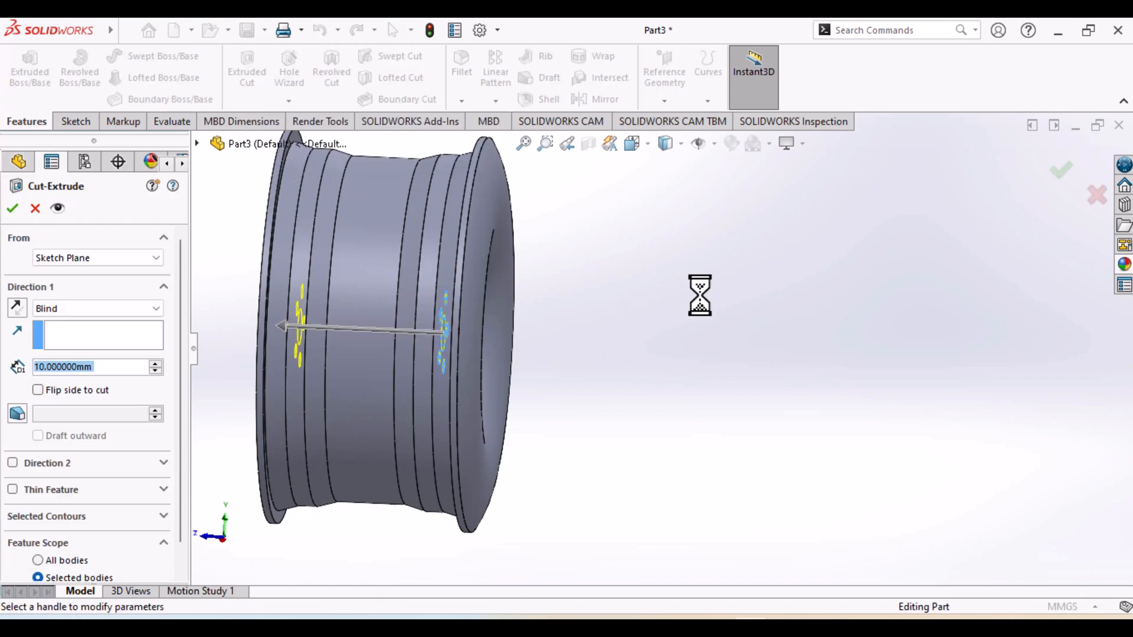
left_click(158, 308)
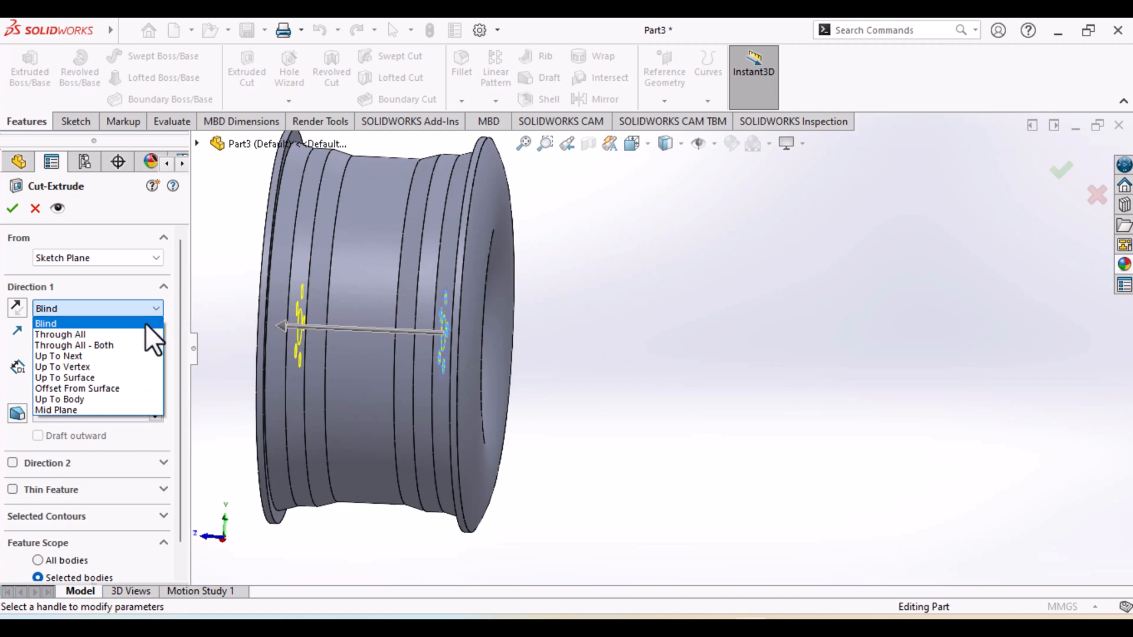
left_click(126, 335)
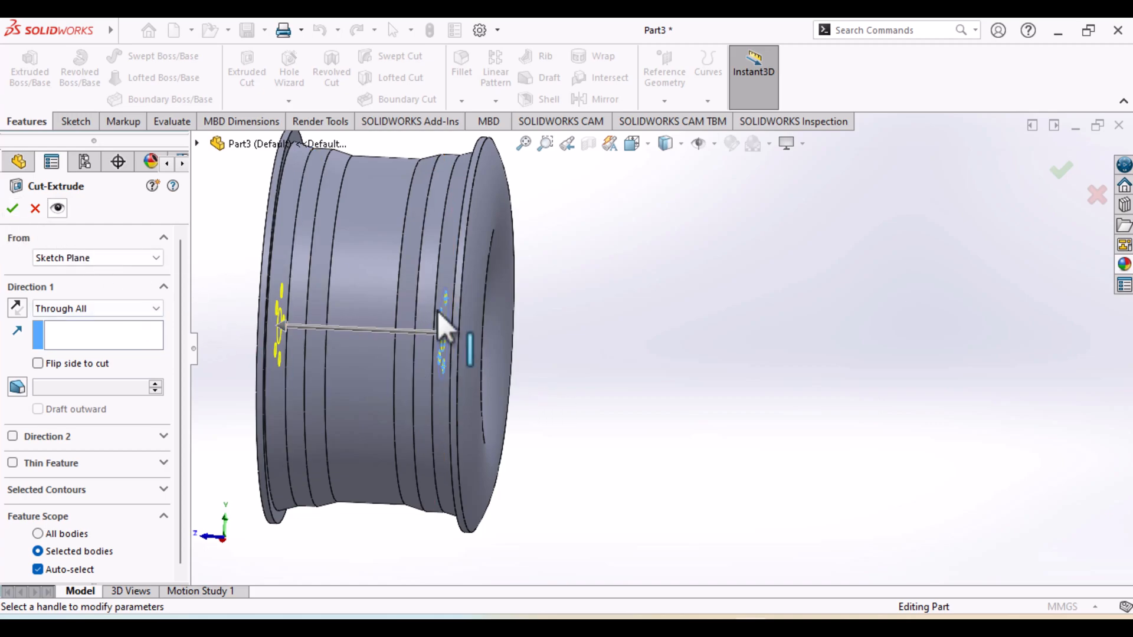
middle_click_drag(627, 395, 531, 380)
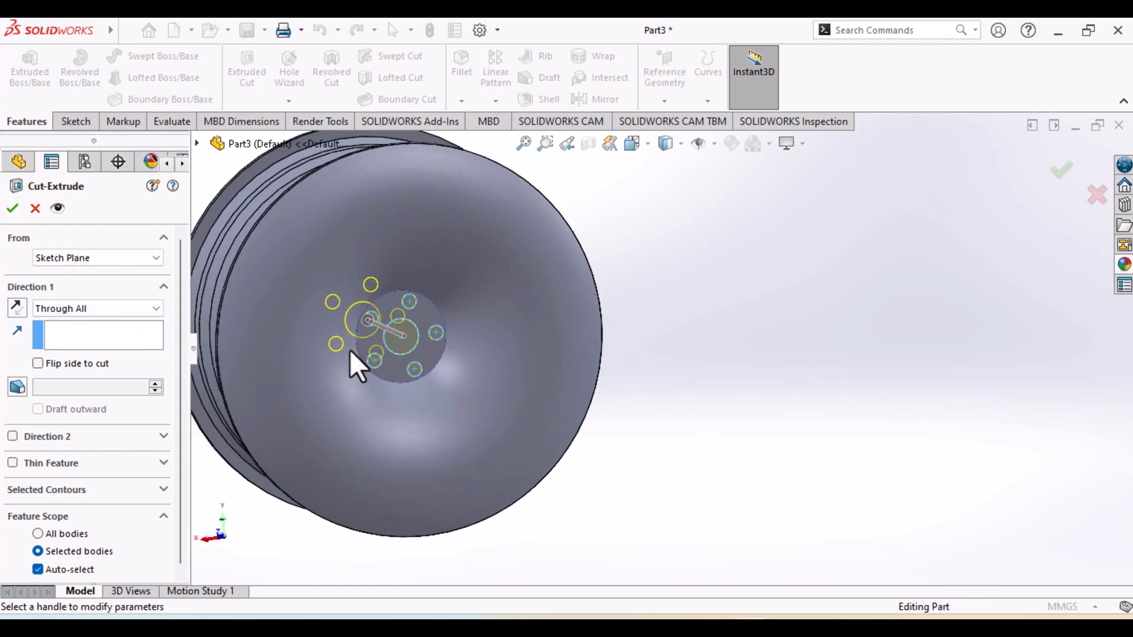
left_click(12, 209)
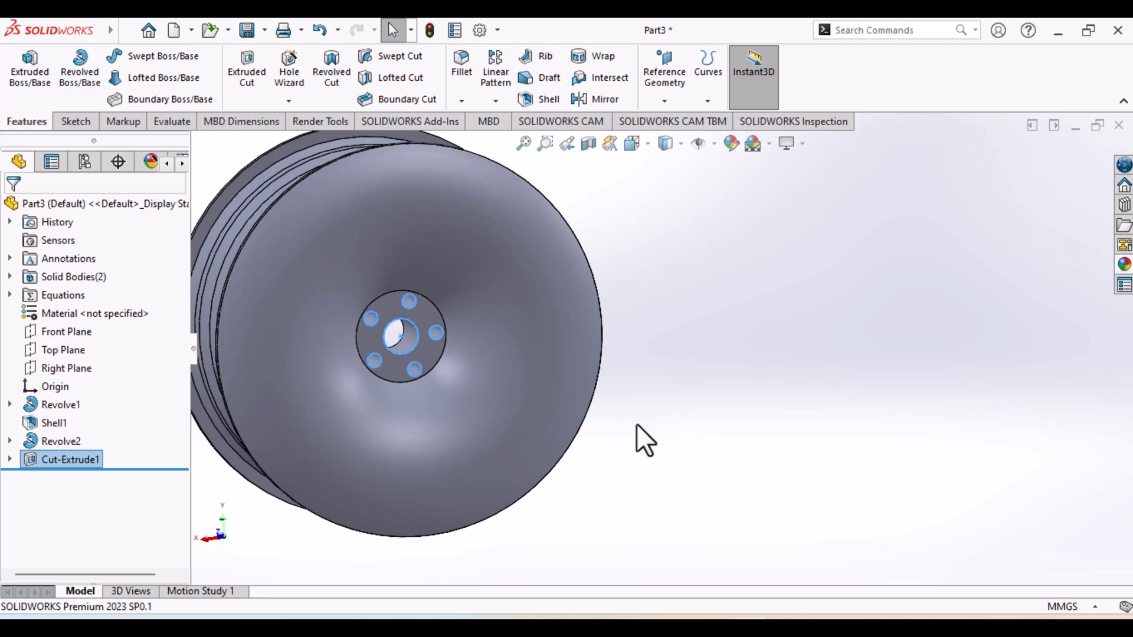
middle_click_drag(636, 421, 818, 467, "ctrl")
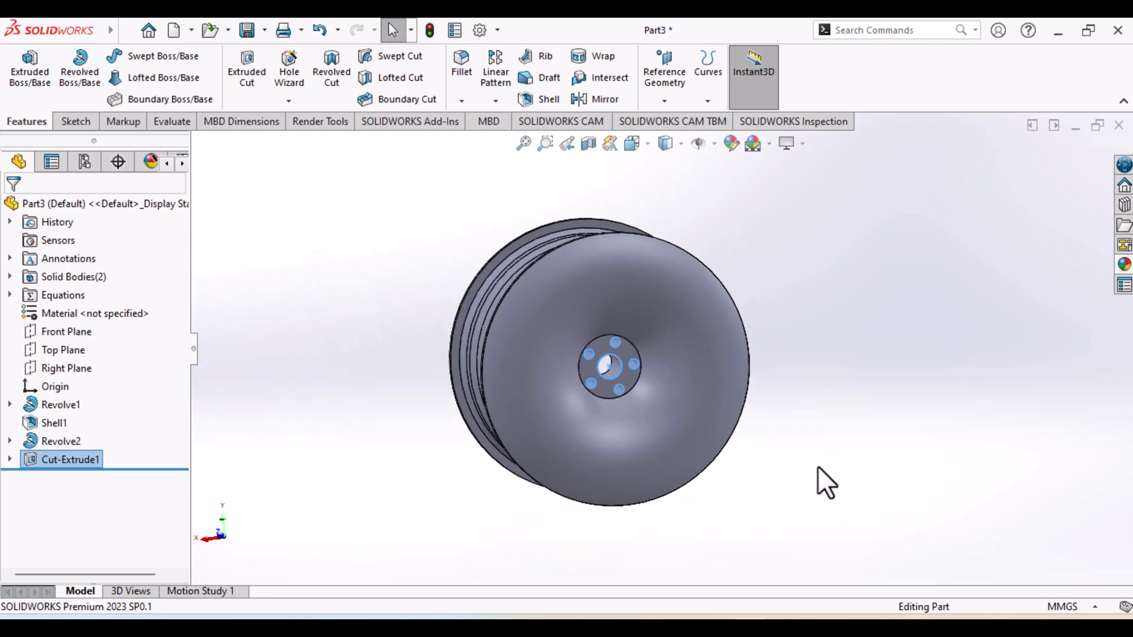
middle_click_drag(487, 495, 570, 309)
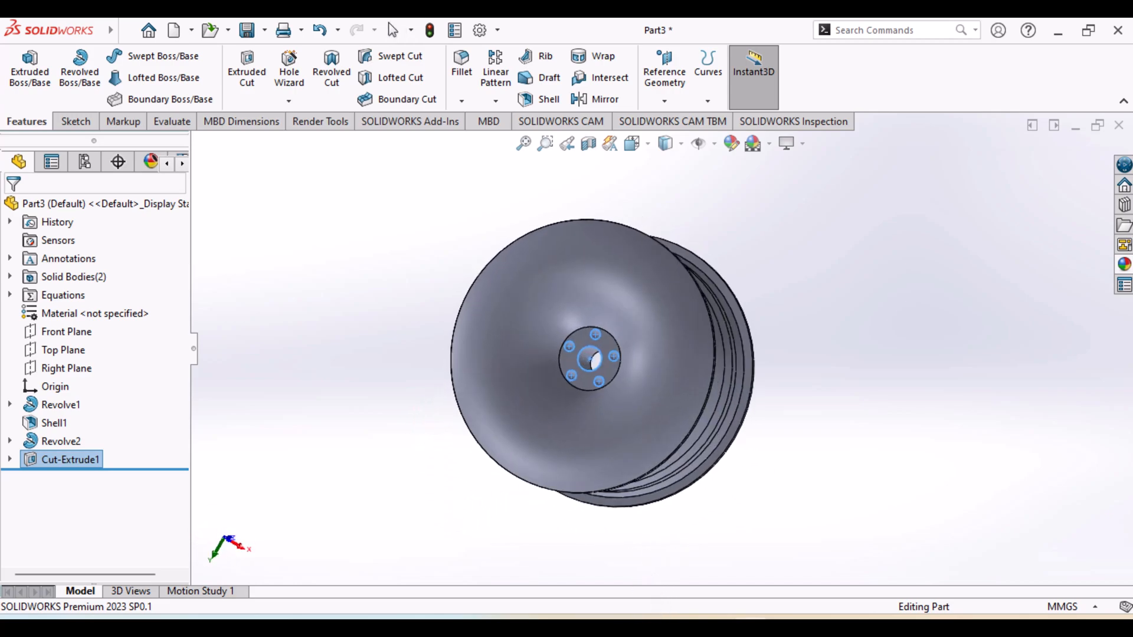
Check the overall spoke layout in the front view of the reference drawing and return to the wheel model
key("alt+Tab")
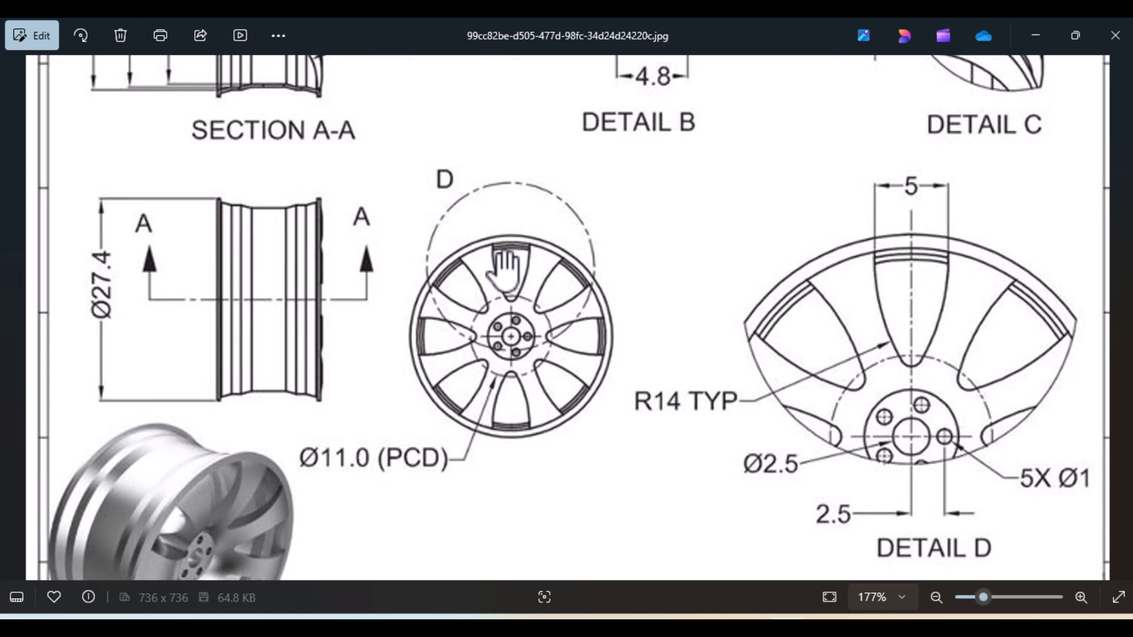
scroll(581, 401, "up", 2)
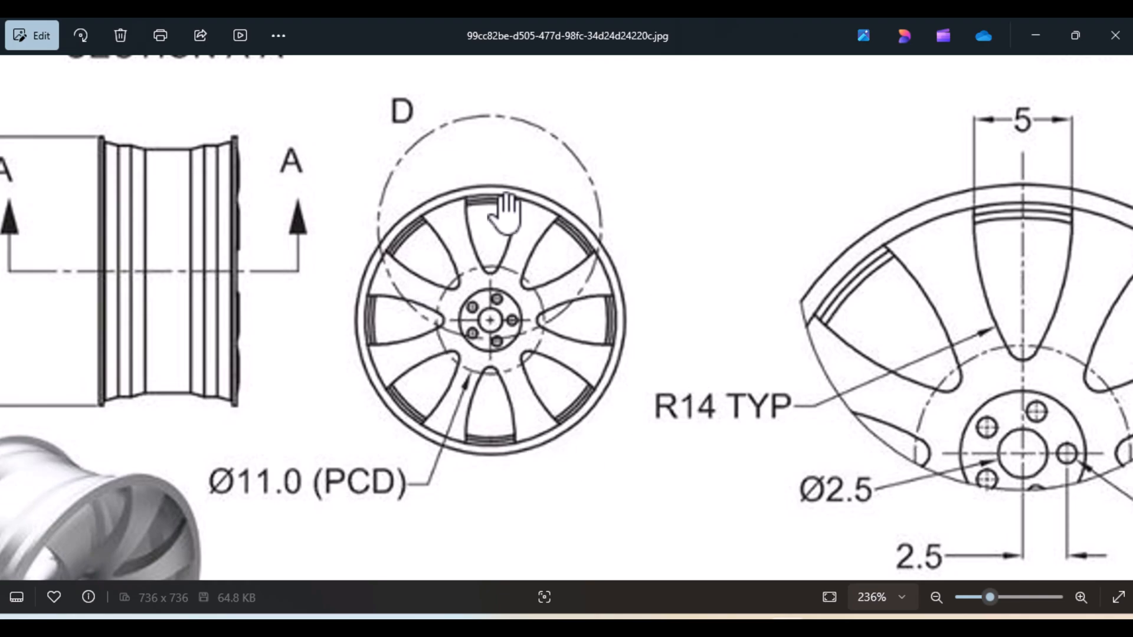
left_click(772, 627)
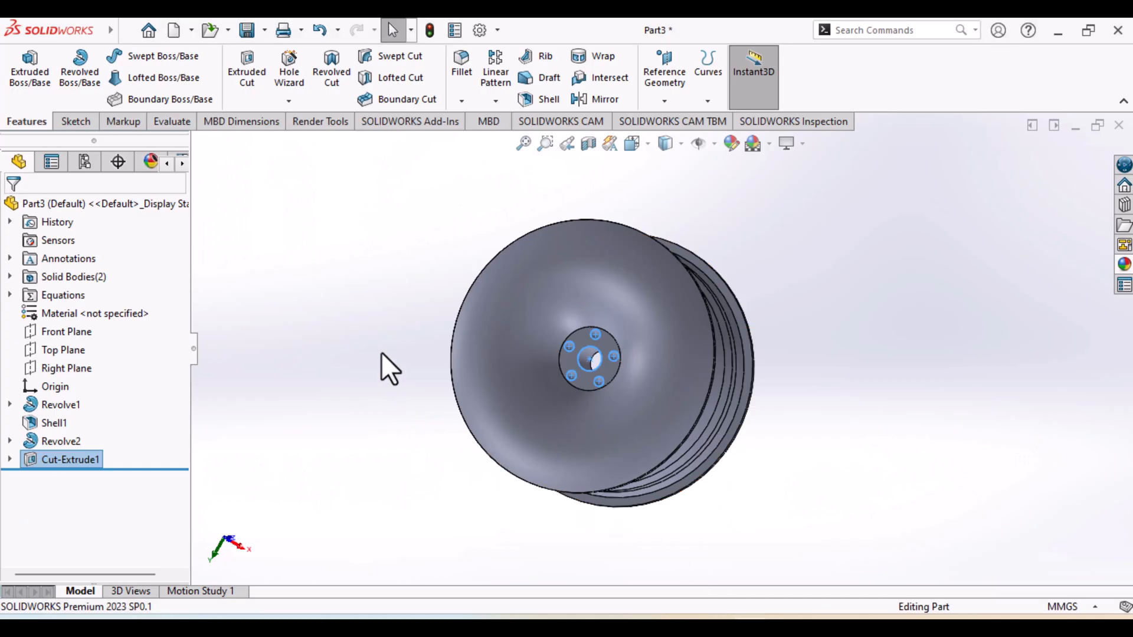
Start a new reference plane and replace the Right Plane with the Front Plane as its first reference
left_click(366, 336)
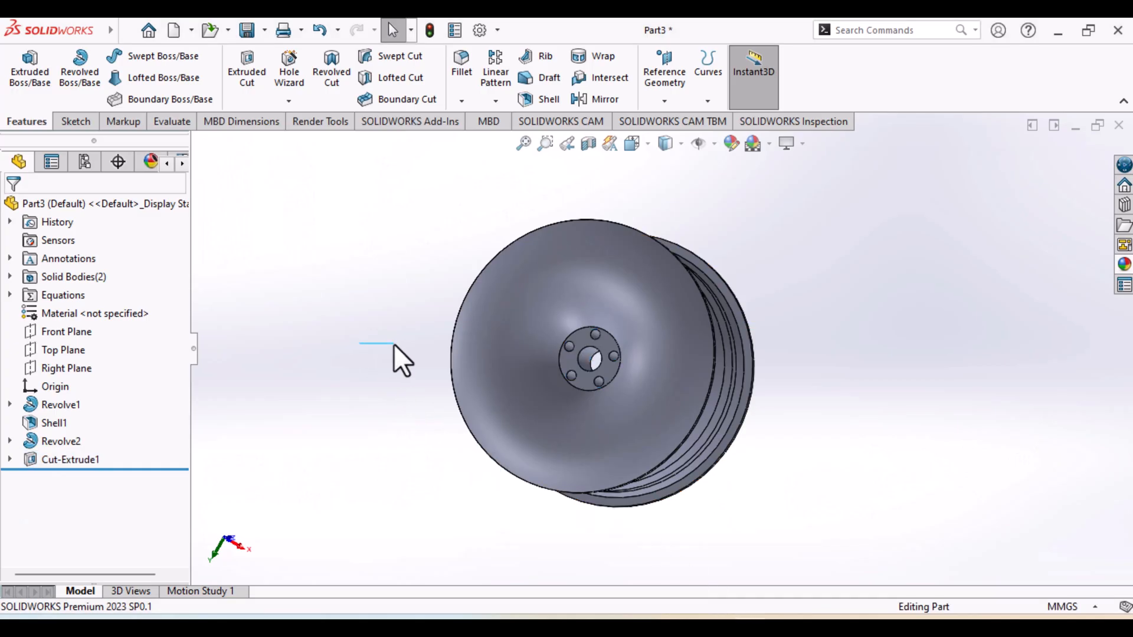
middle_click_drag(372, 345, 463, 399)
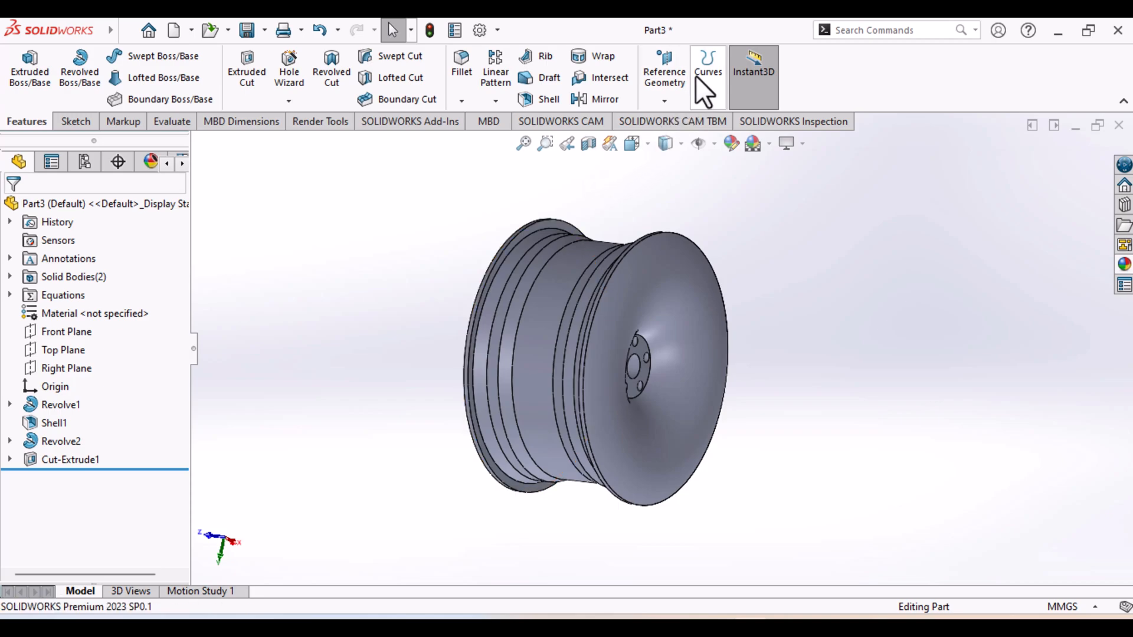
left_click(666, 99)
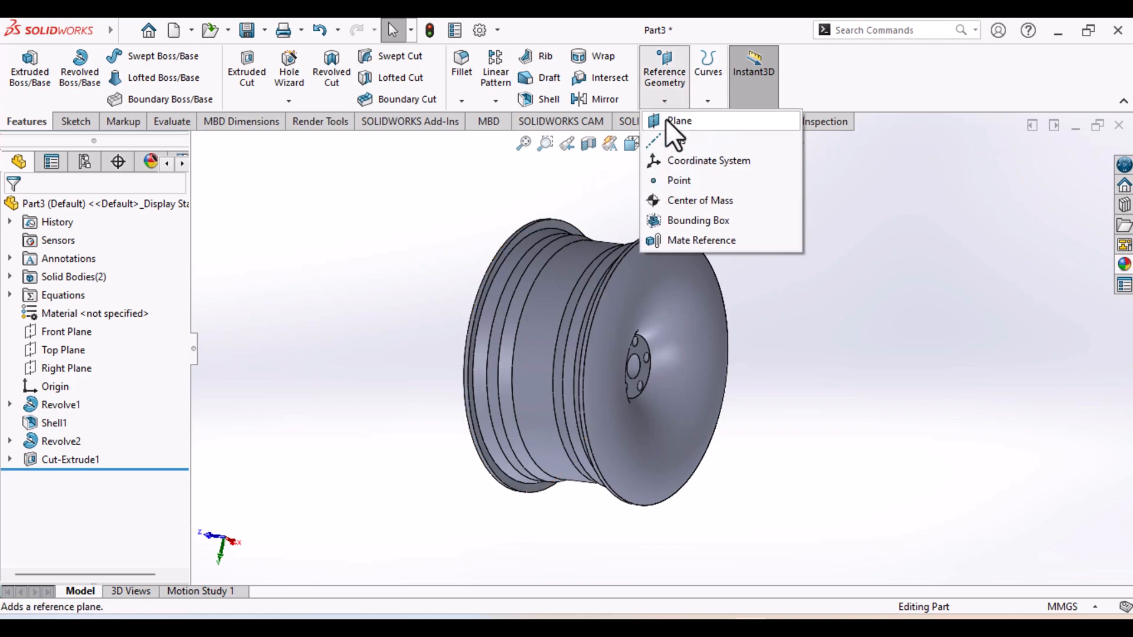
key("Escape")
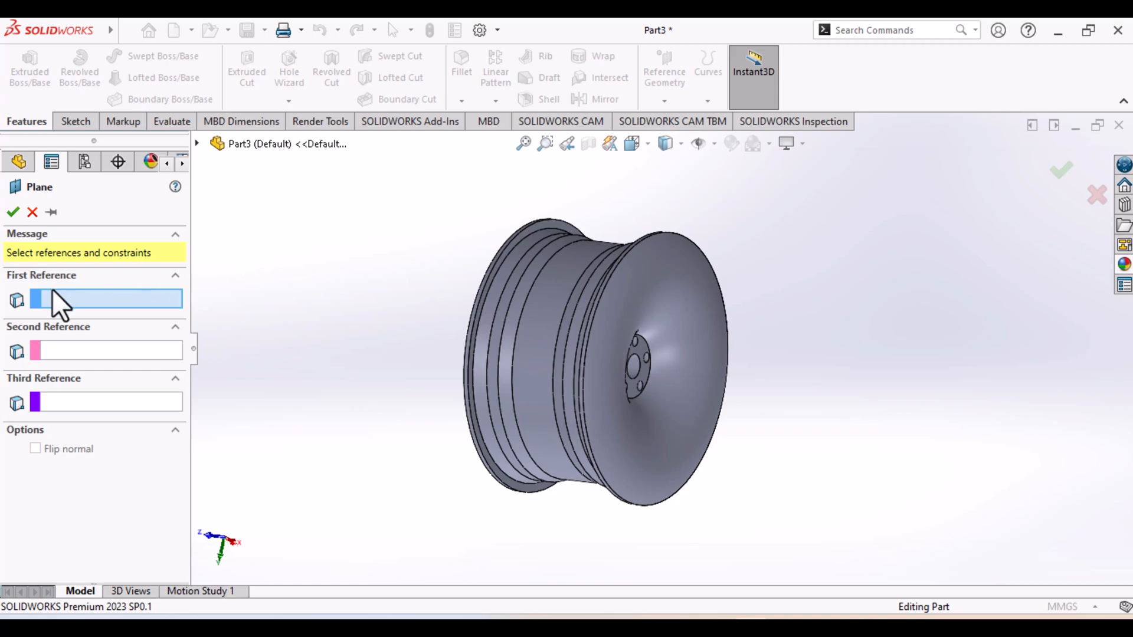
left_click(18, 165)
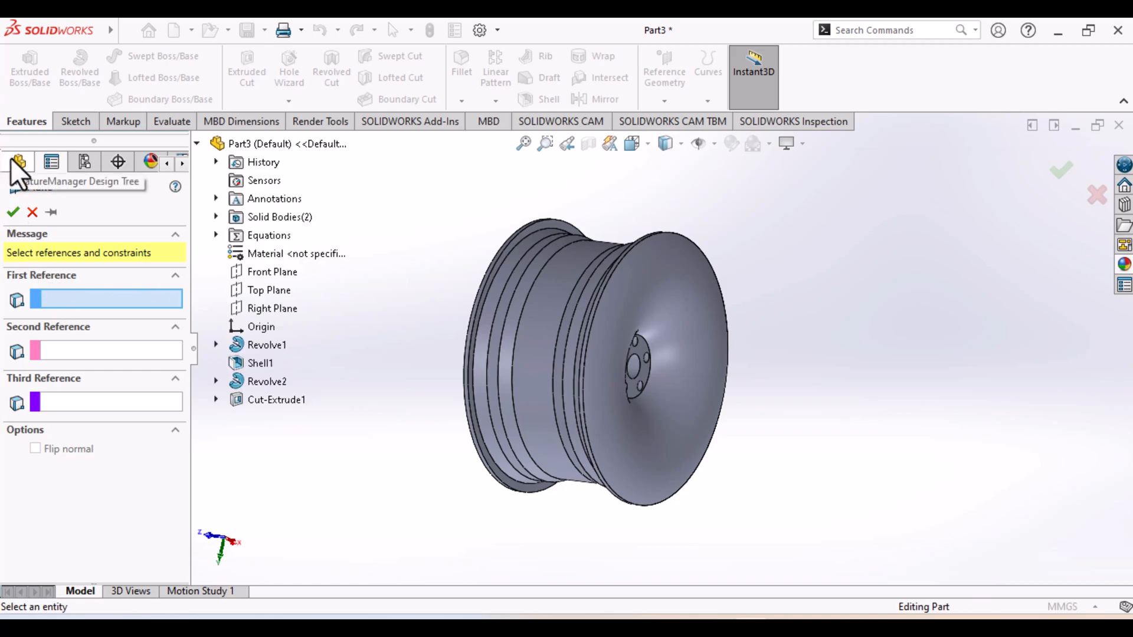
left_click(279, 310)
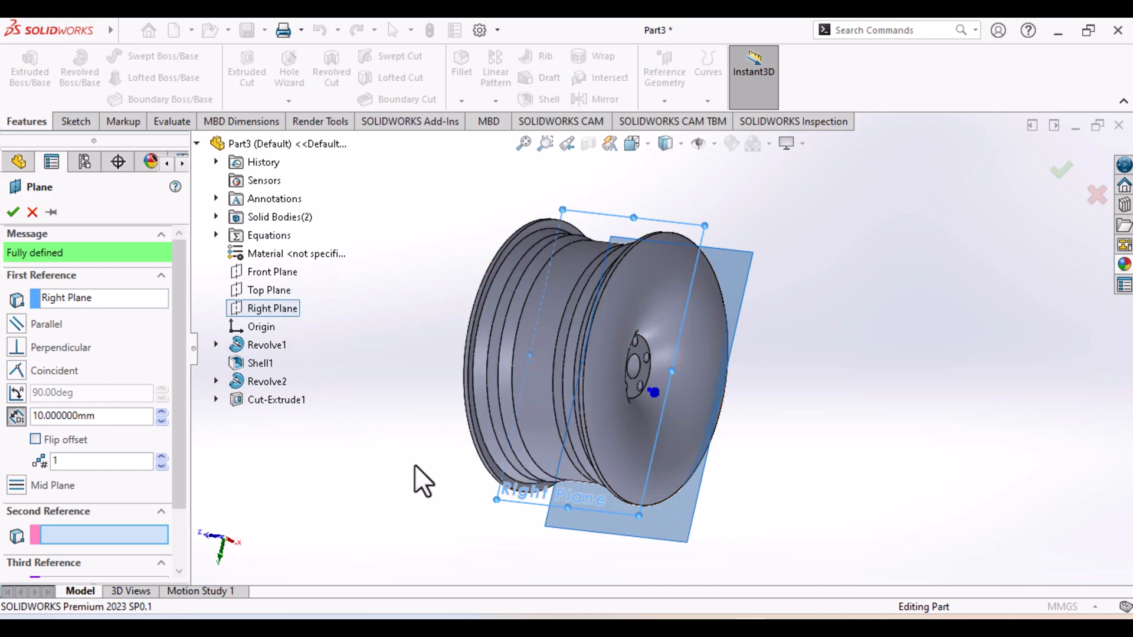
middle_click_drag(414, 465, 339, 384)
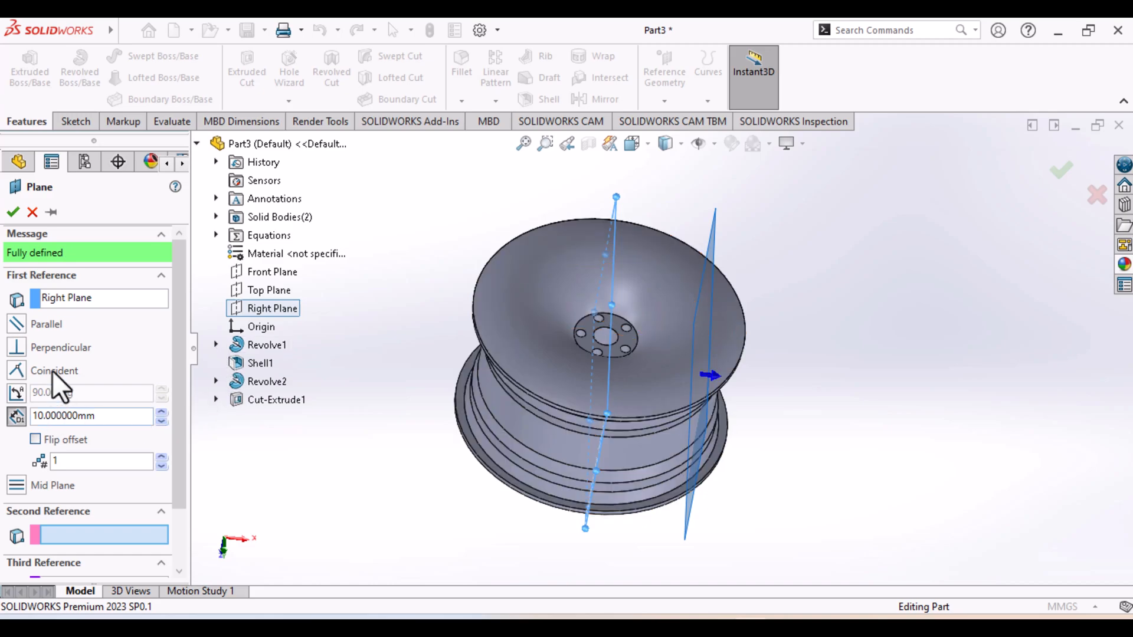
left_click(80, 300)
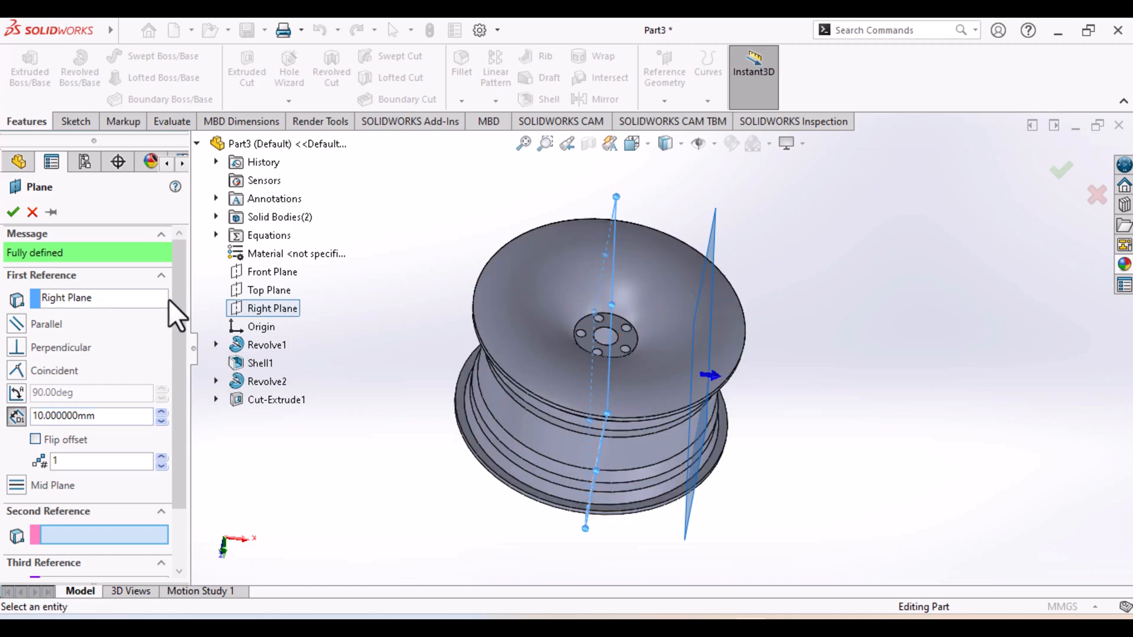
left_click(279, 275)
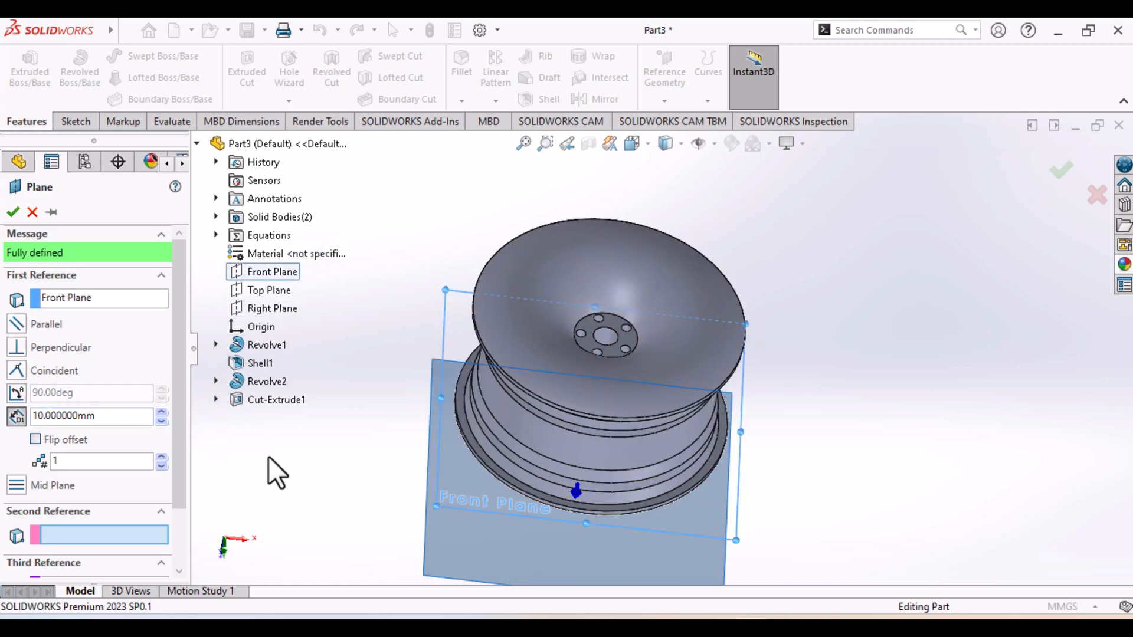
Flip the offset toward the wheel's outer face and create the reference plane 20 mm from the Front Plane
middle_click_drag(309, 406, 357, 363)
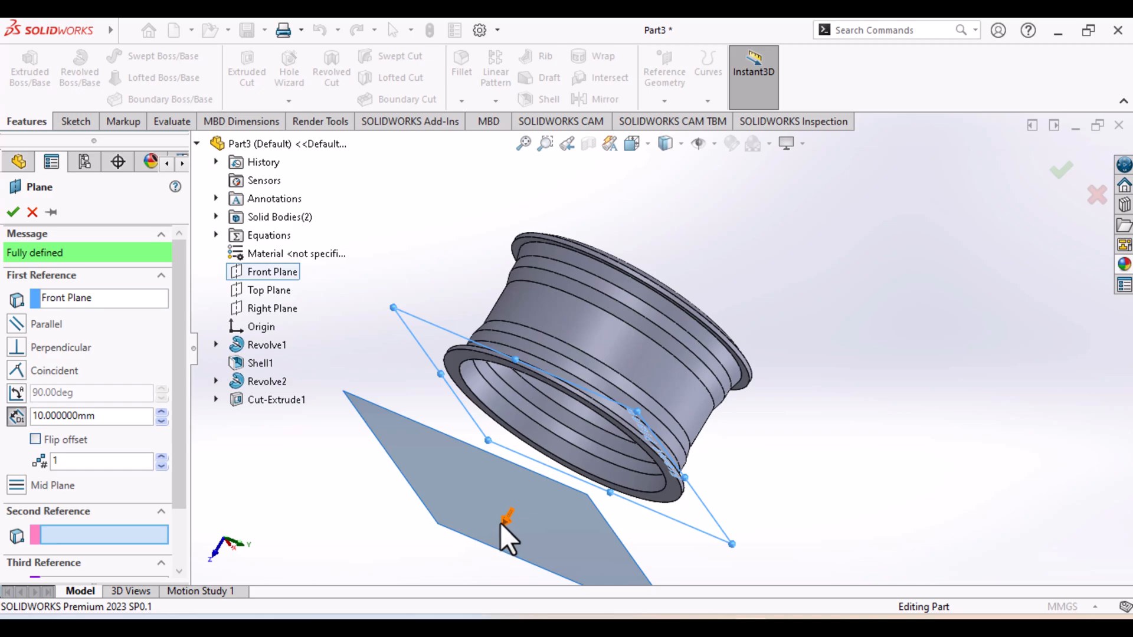
middle_click_drag(476, 509, 512, 501)
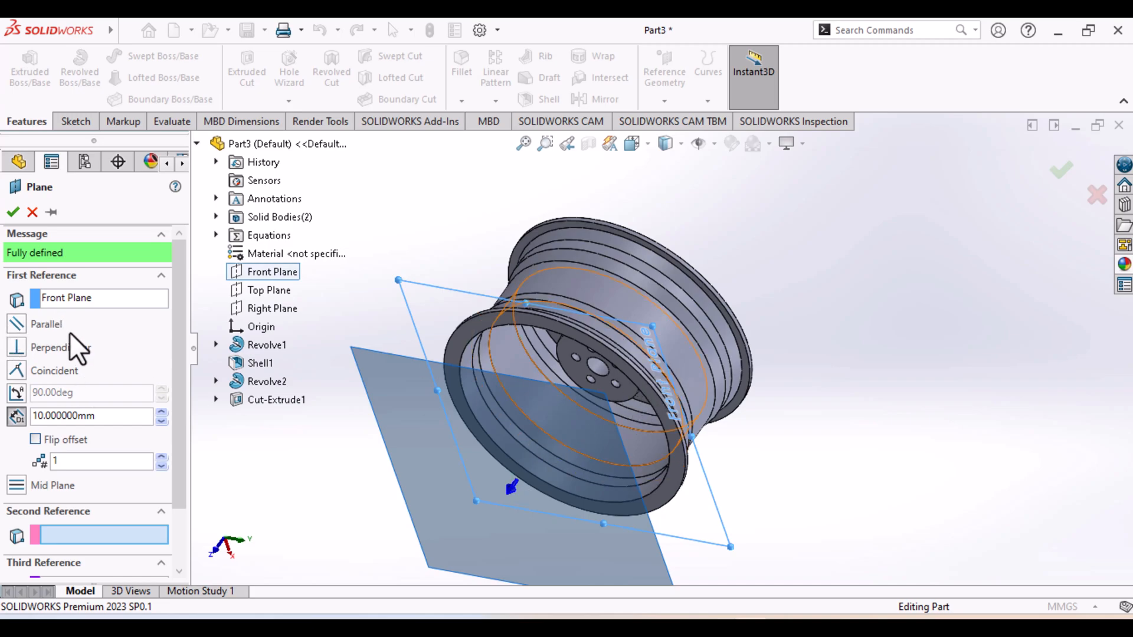
left_click(41, 442)
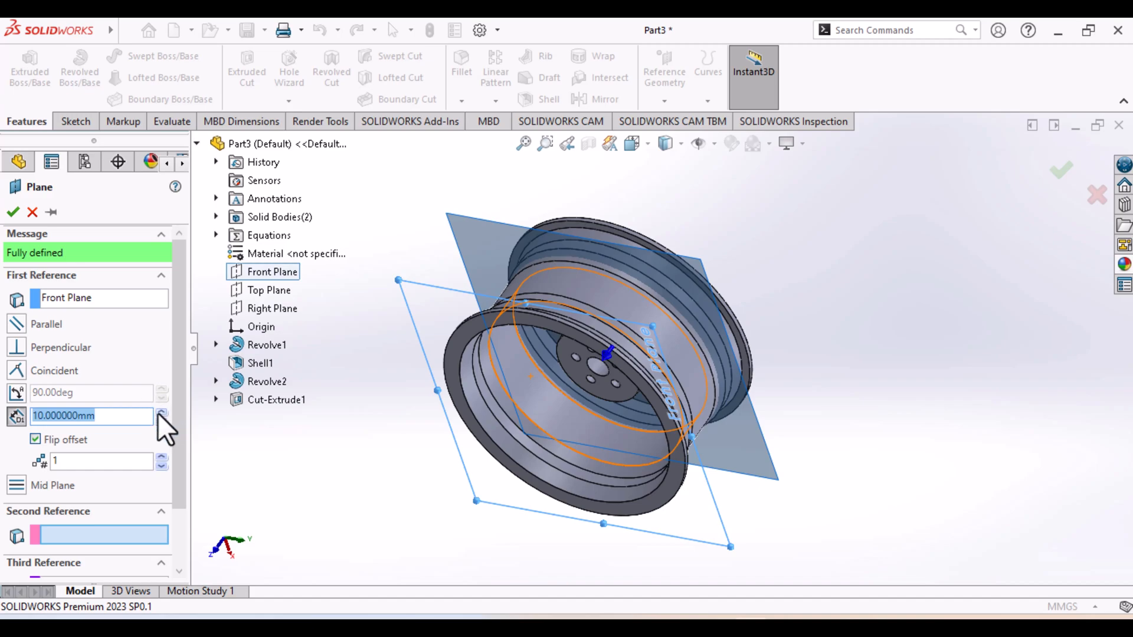
left_click(160, 412)
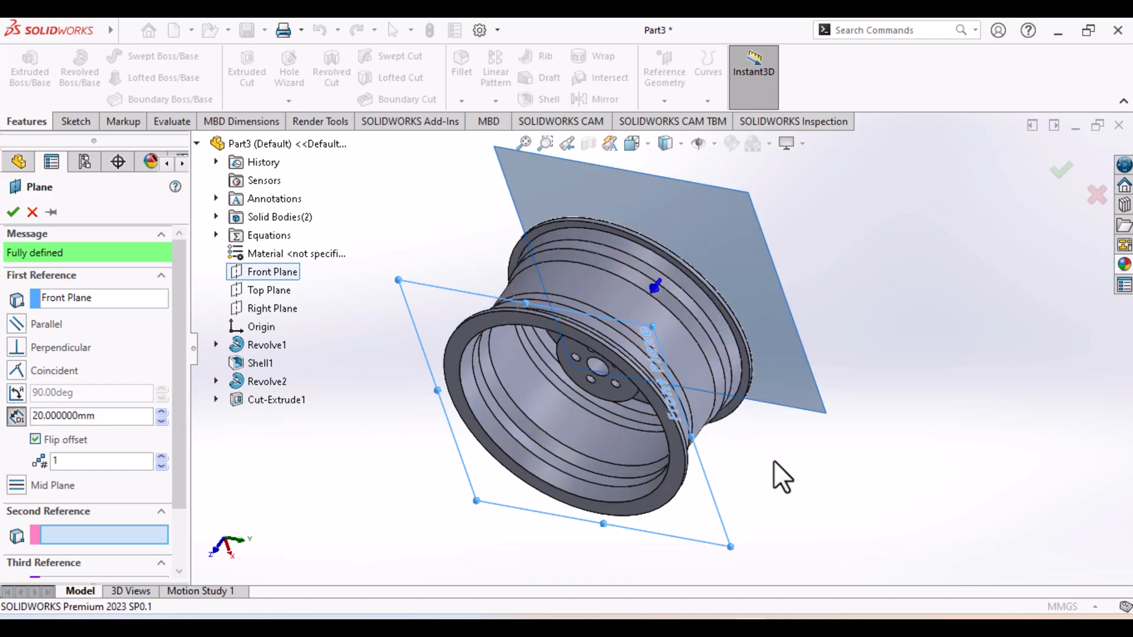
middle_click_drag(769, 466, 711, 508)
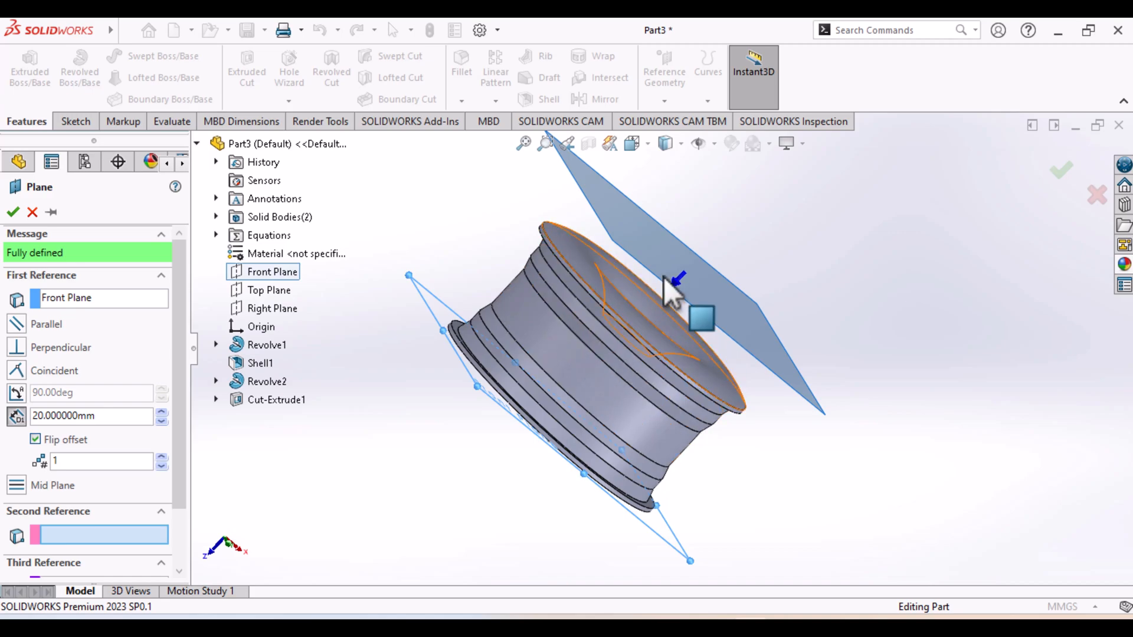
left_click(13, 213)
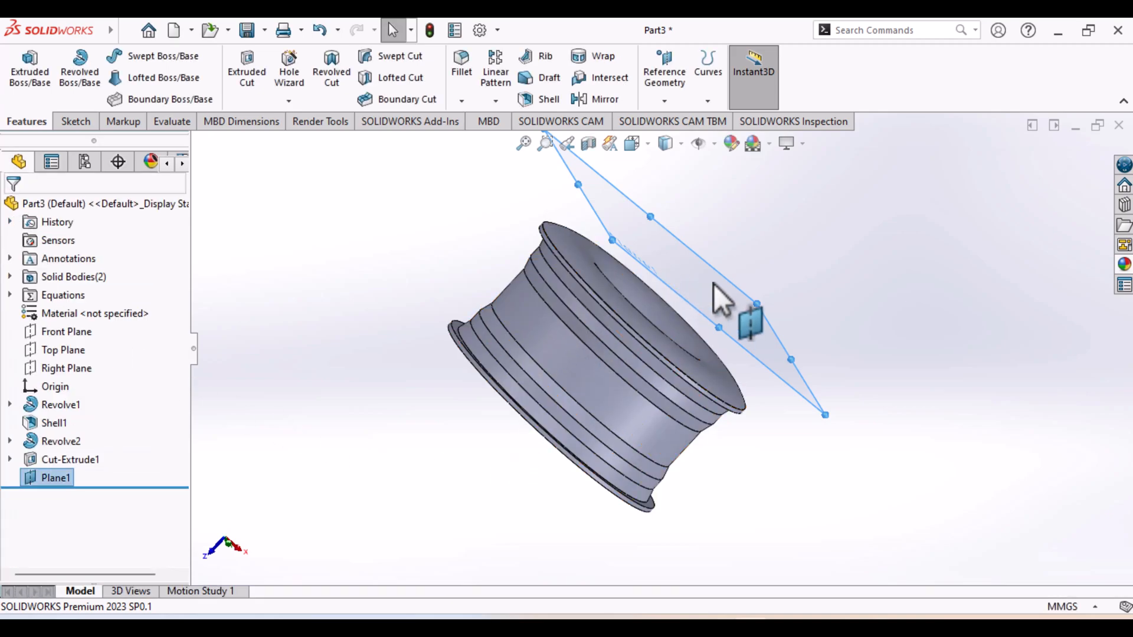
Start a sketch on the new offset plane and view it normal to the wheel's outer face
right_click(58, 474)
left_click(76, 260)
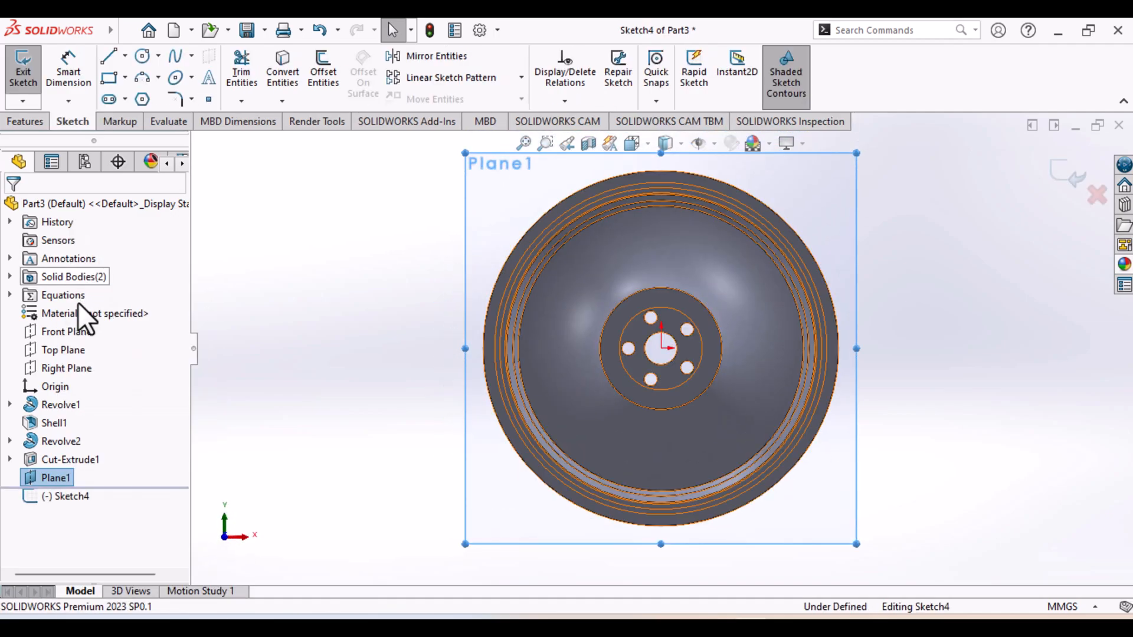
mouse_move(36, 478)
left_mouse_down()
mouse_move(43, 491)
mouse_move(57, 485)
left_mouse_up()
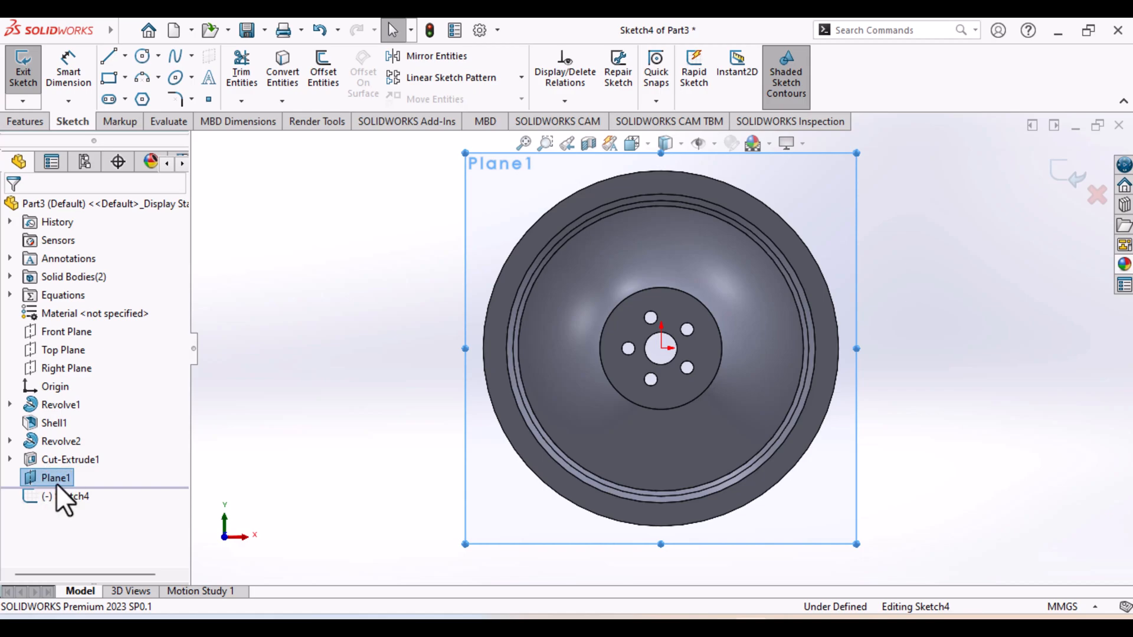
right_click(55, 481)
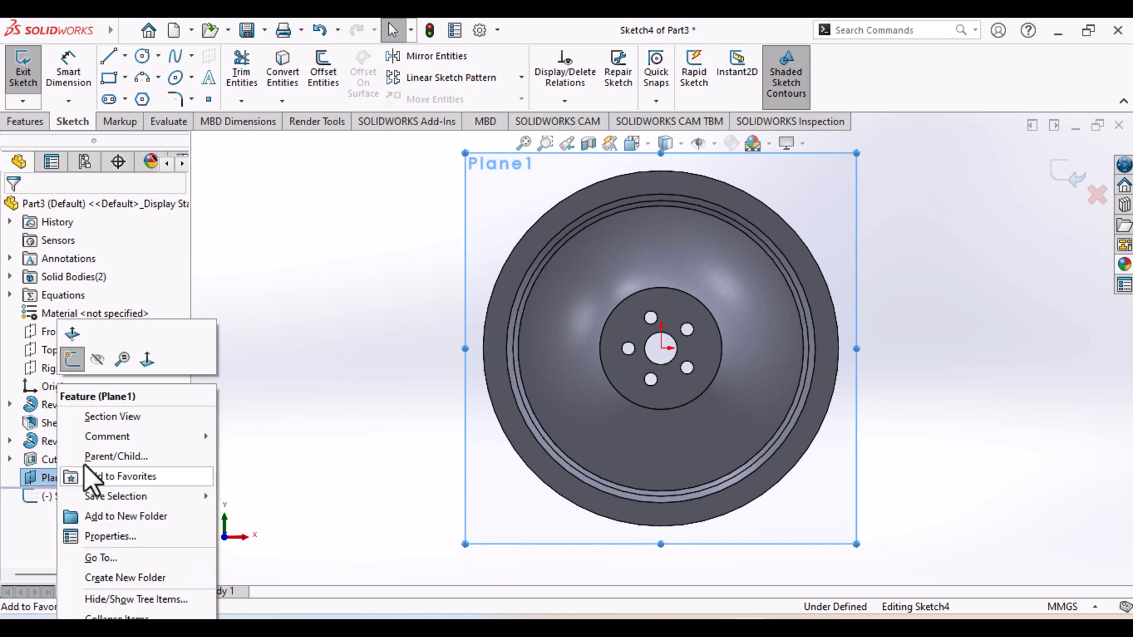
left_click(147, 357)
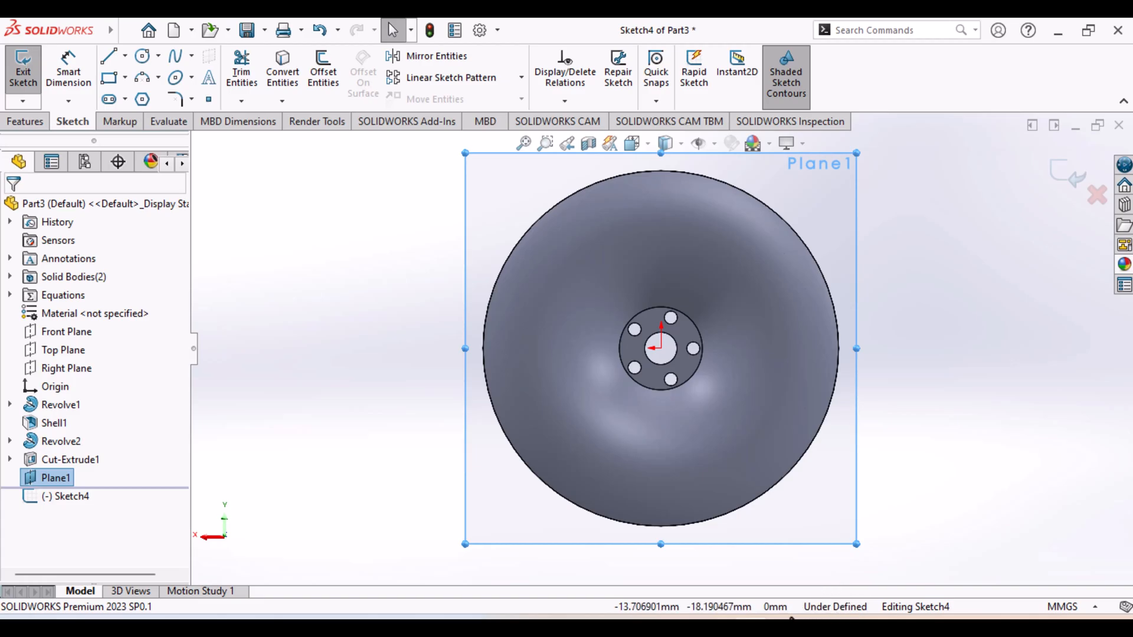
Examine the spoke opening shape and dimensions in the reference drawing, and return to the open sketch
key("alt+Tab")
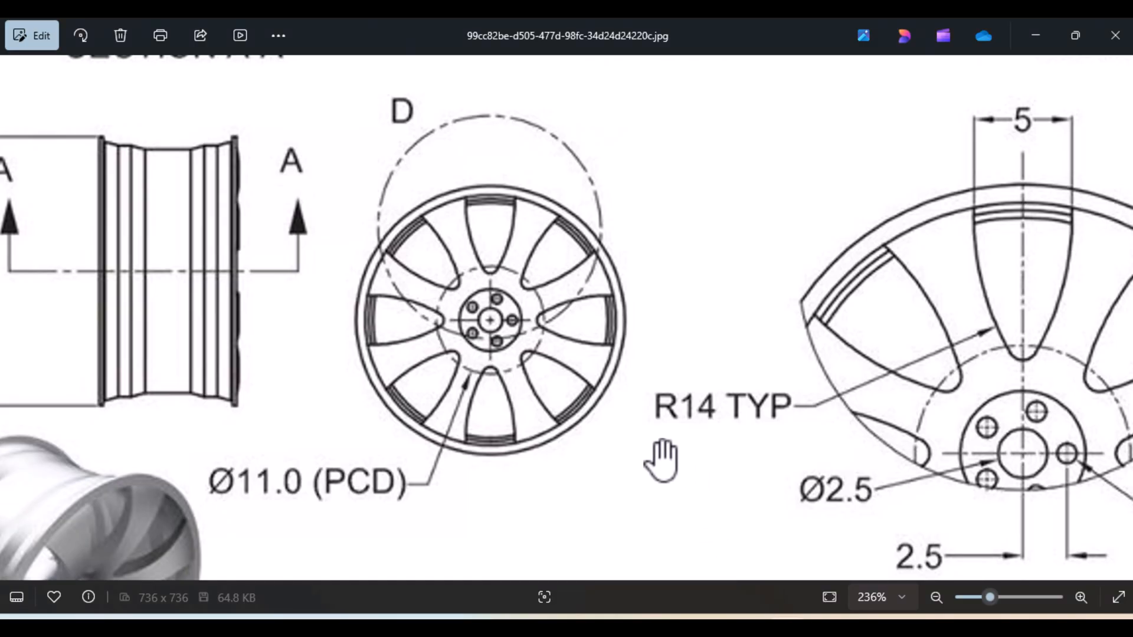
scroll(661, 461, "up", 2)
scroll(661, 460, "up", 1)
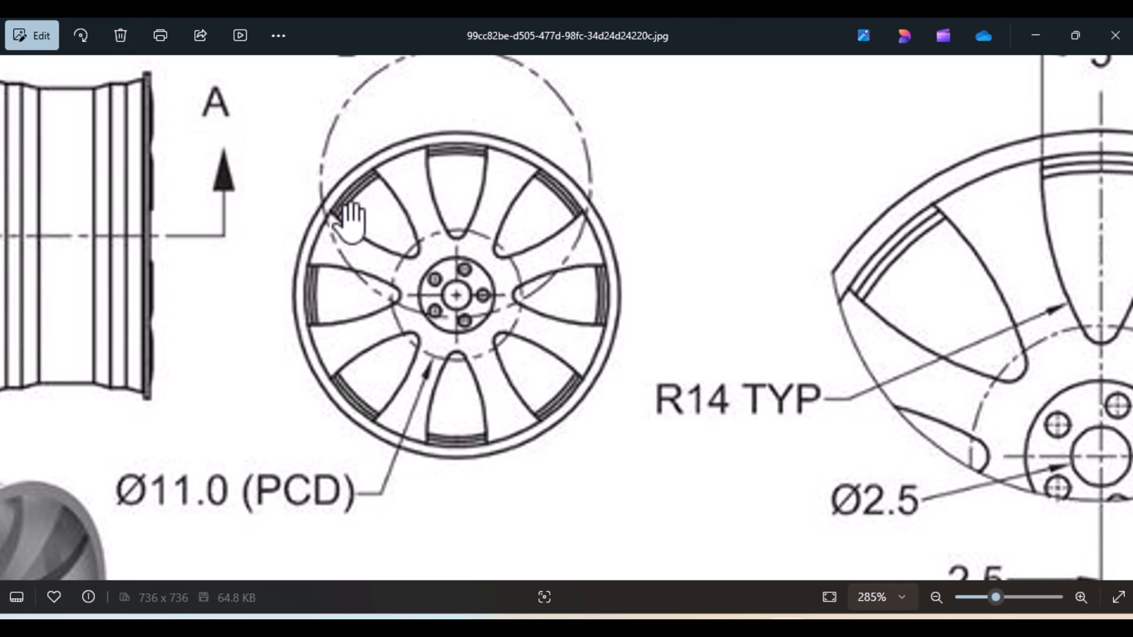
scroll(372, 257, "down", 1)
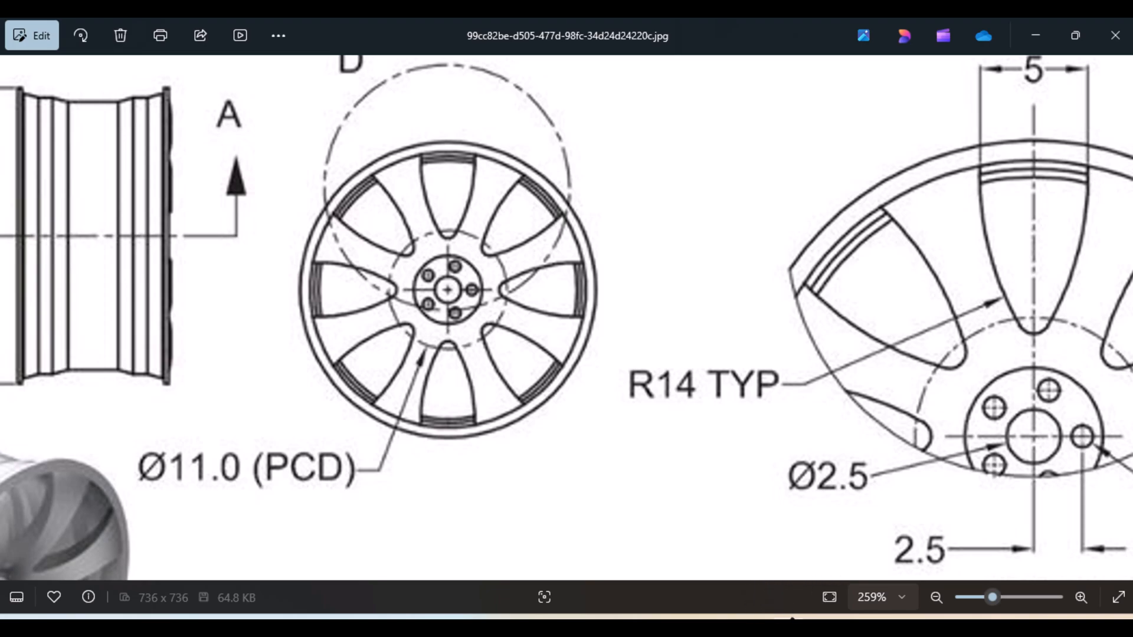
left_click(754, 619)
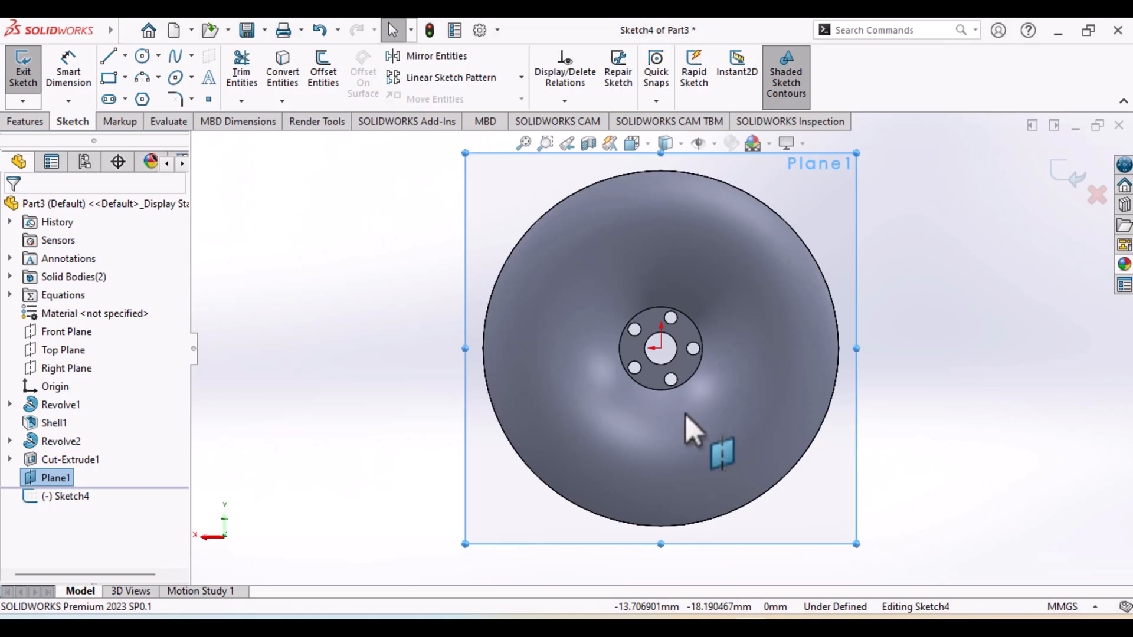
Draw a circle centred on the origin, just inside the rim's outer edge, with a radius of about 12.9 mm
left_click(140, 62)
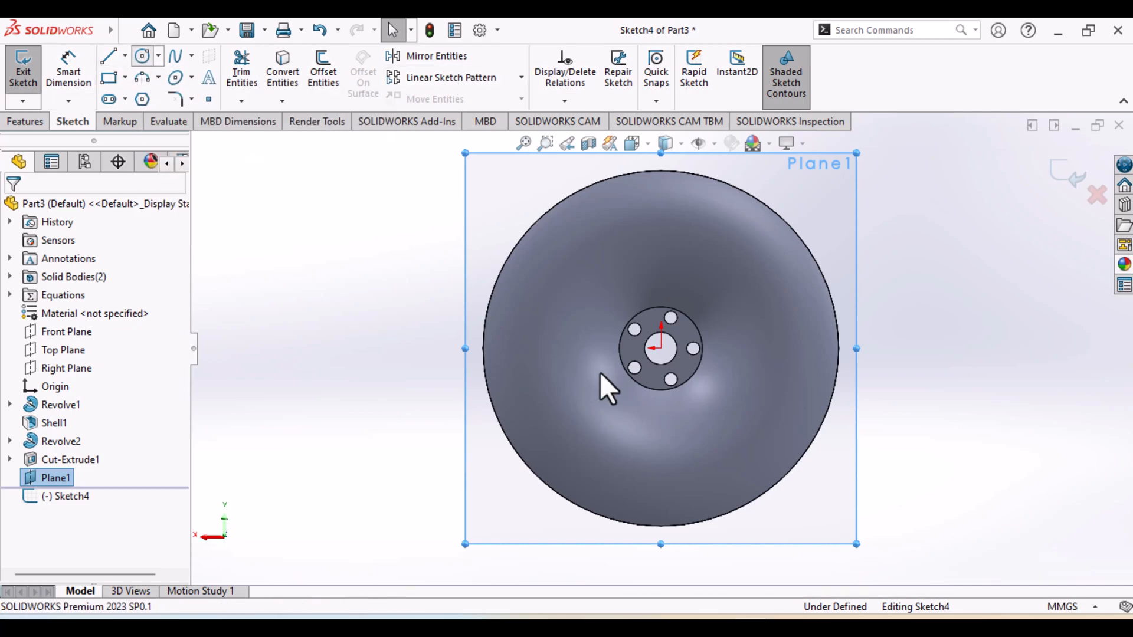
left_click(661, 348)
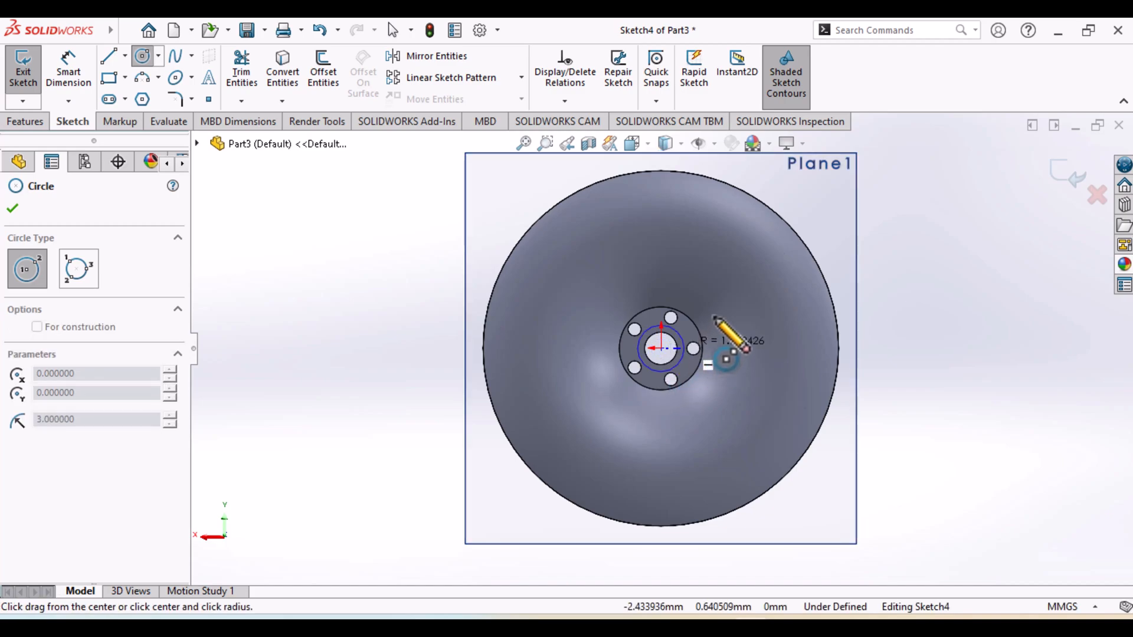
left_click(771, 223)
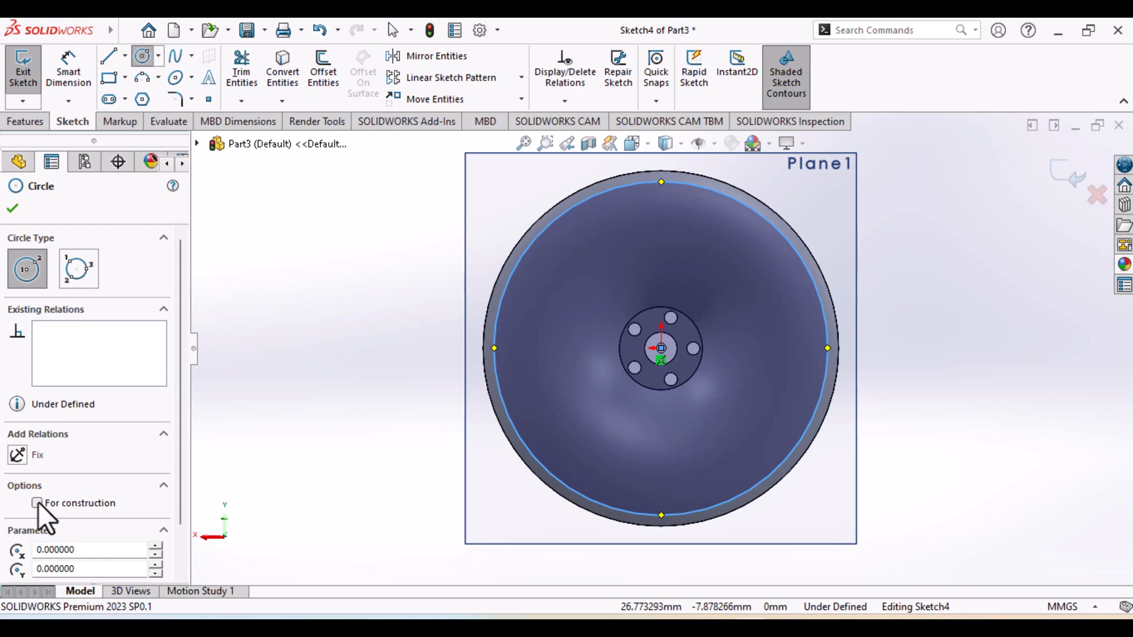
left_click(11, 209)
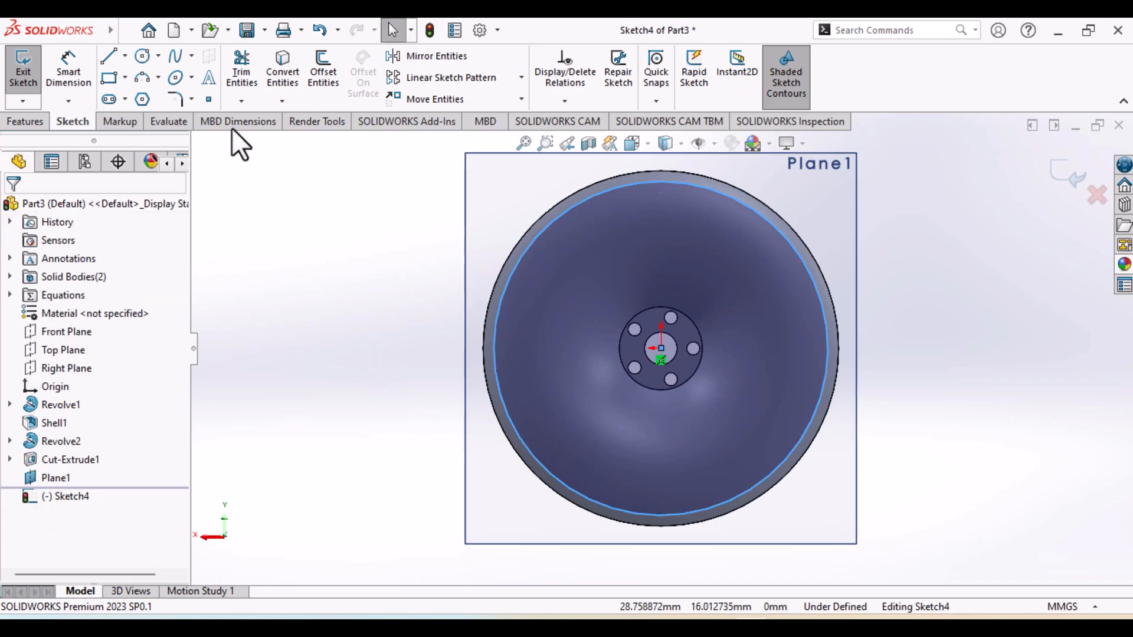
Draw a smaller concentric circle about 15.3 mm in diameter around the bolt holes and make it construction geometry
left_click(142, 56)
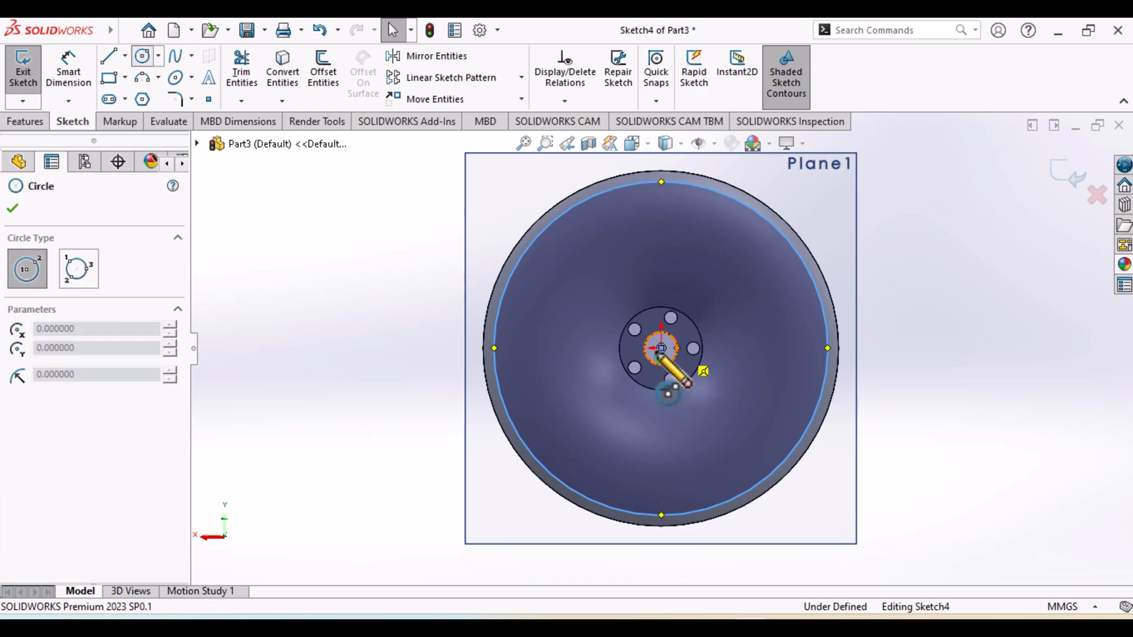
left_click(689, 357)
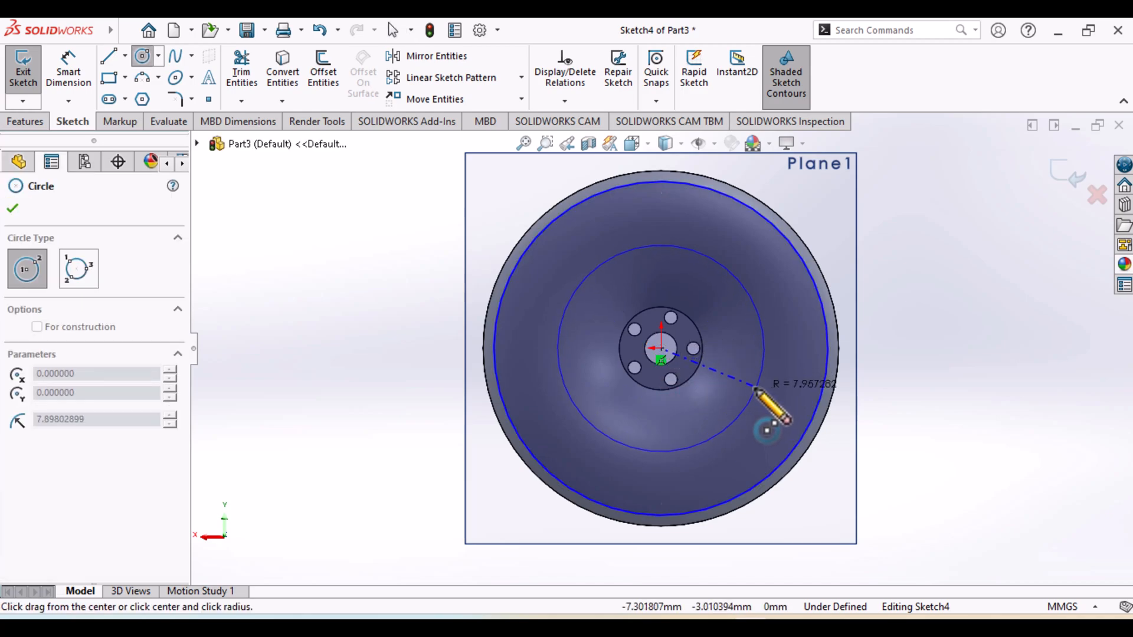
left_click(753, 388)
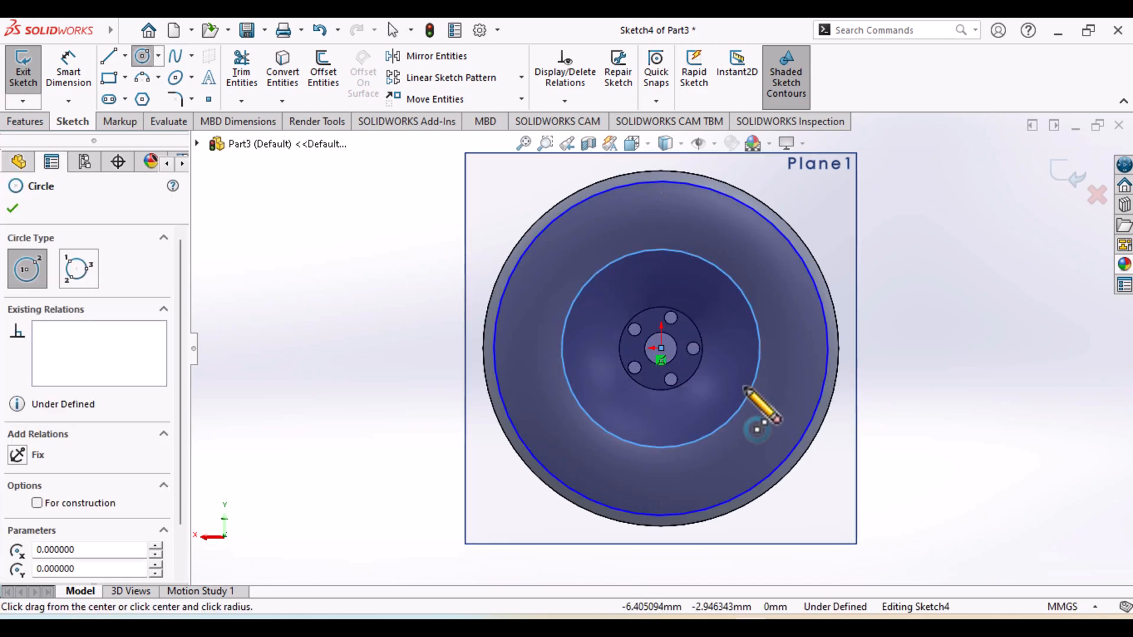
left_click(36, 504)
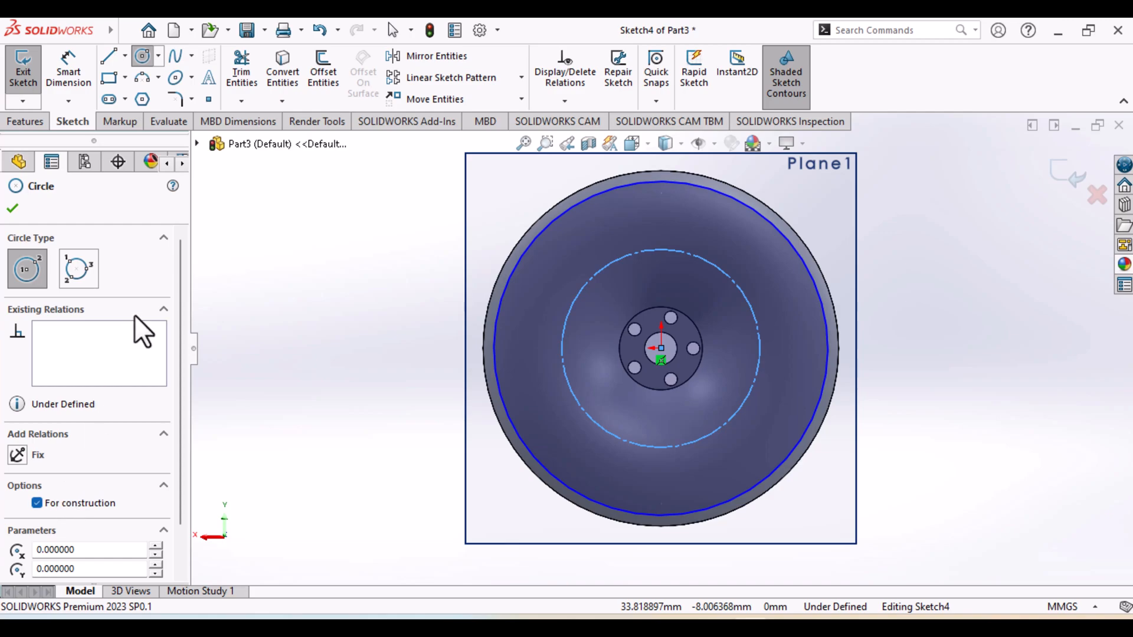
left_click(12, 209)
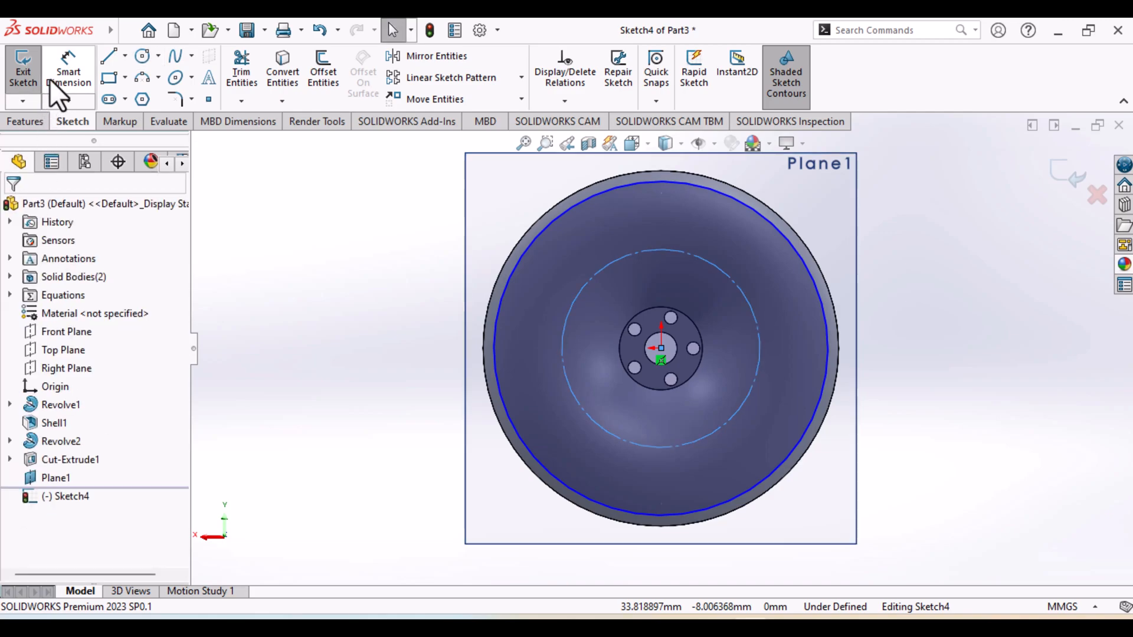
Dimension the construction circle's diameter as 11 mm
left_click(88, 82)
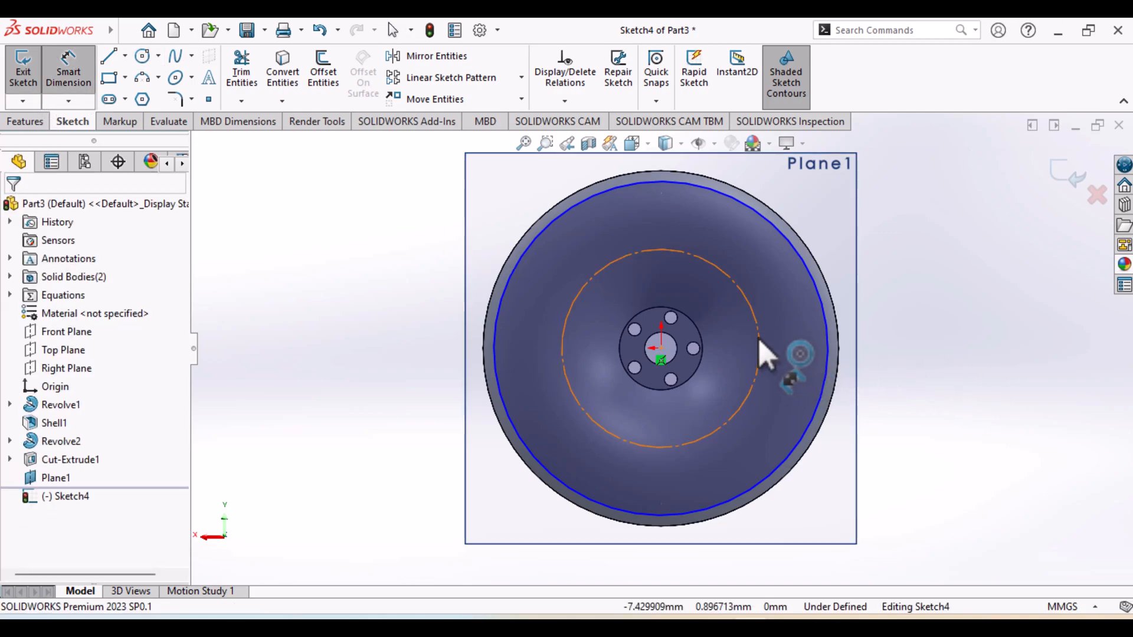
left_click(903, 286)
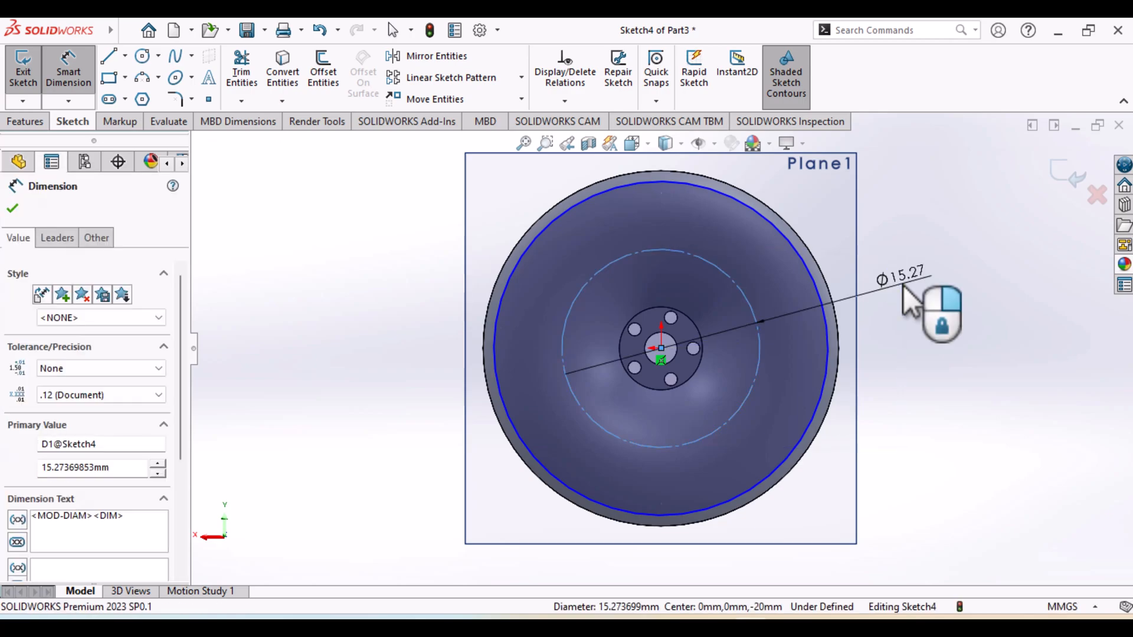
type("1111")
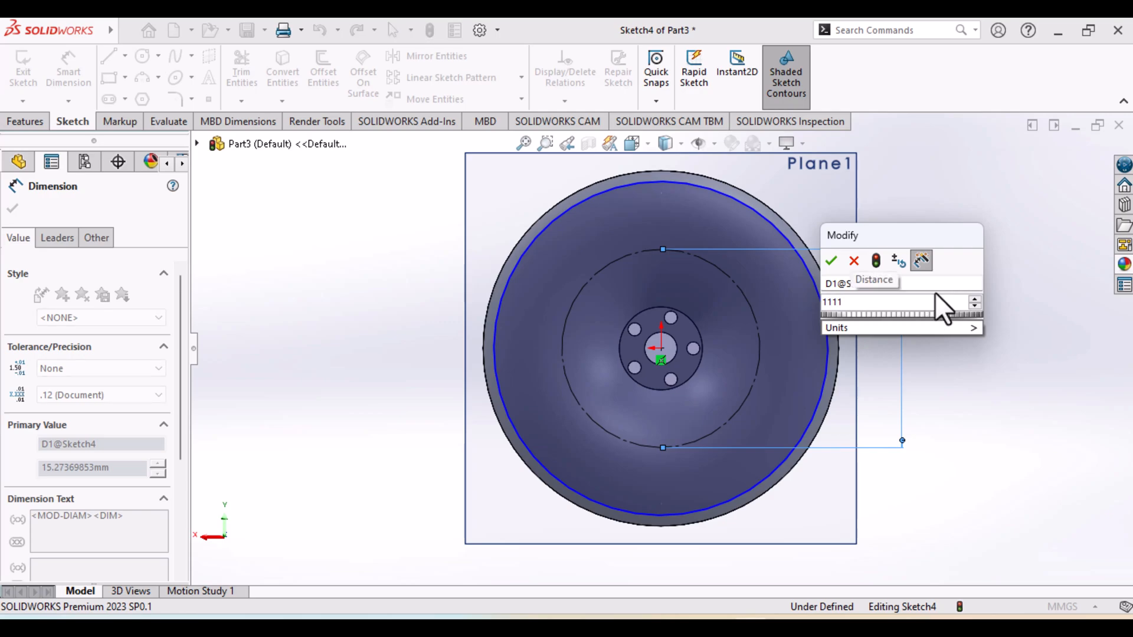
key("Escape")
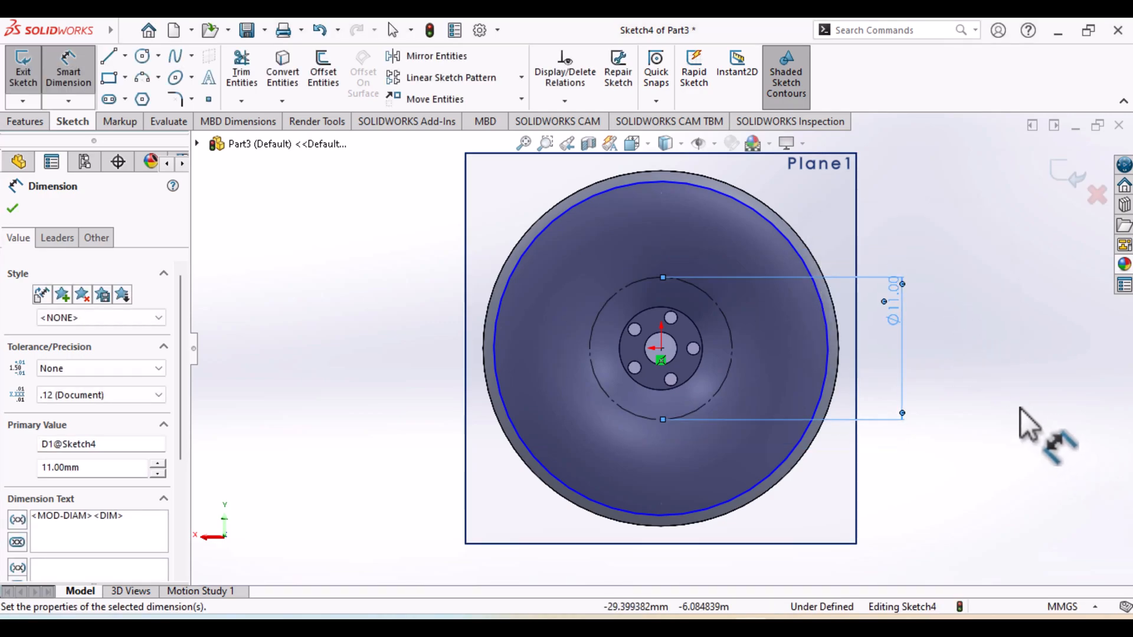
left_click(58, 83)
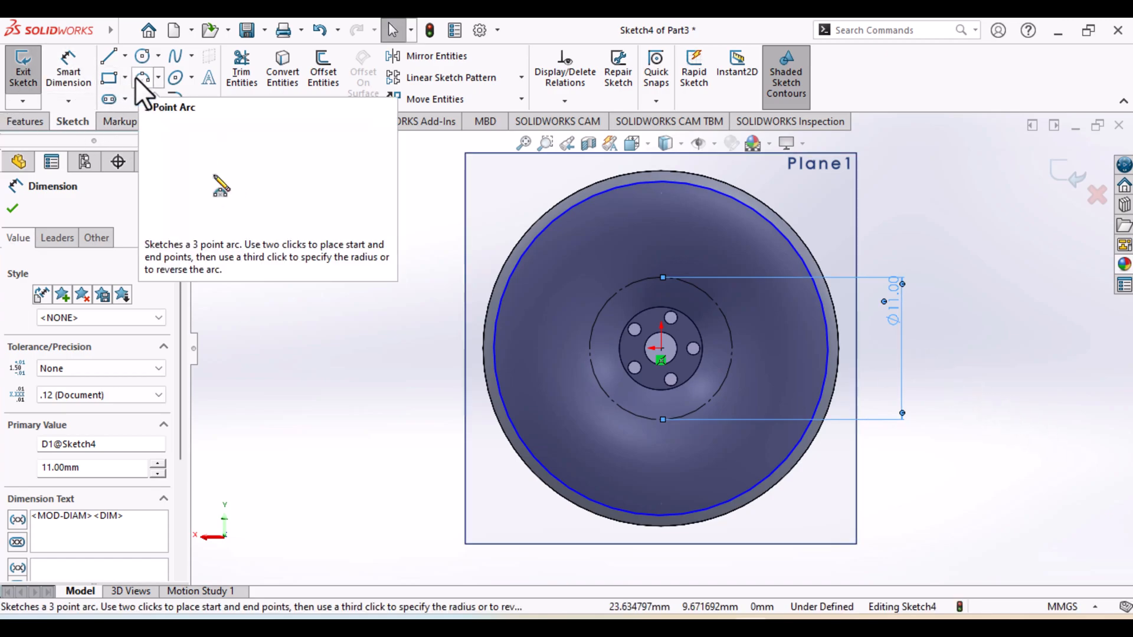
Draw a three-point arc of about 25 mm radius from the outer circle down to the construction circle, just beside the vertical centre
left_click(136, 78)
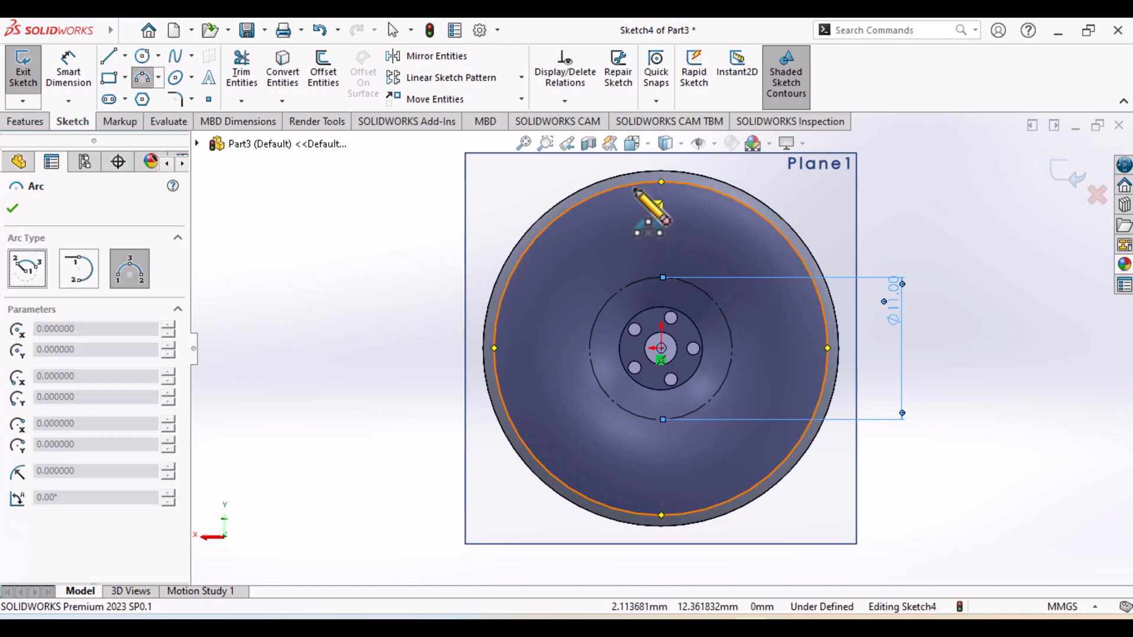
left_click(636, 190)
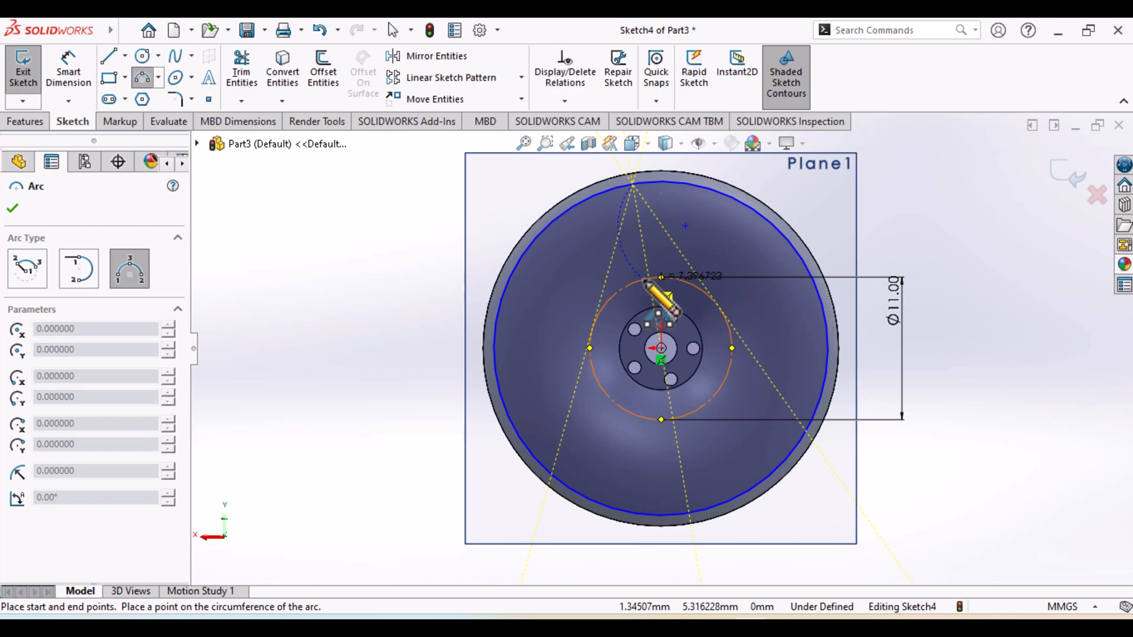
left_click(648, 281)
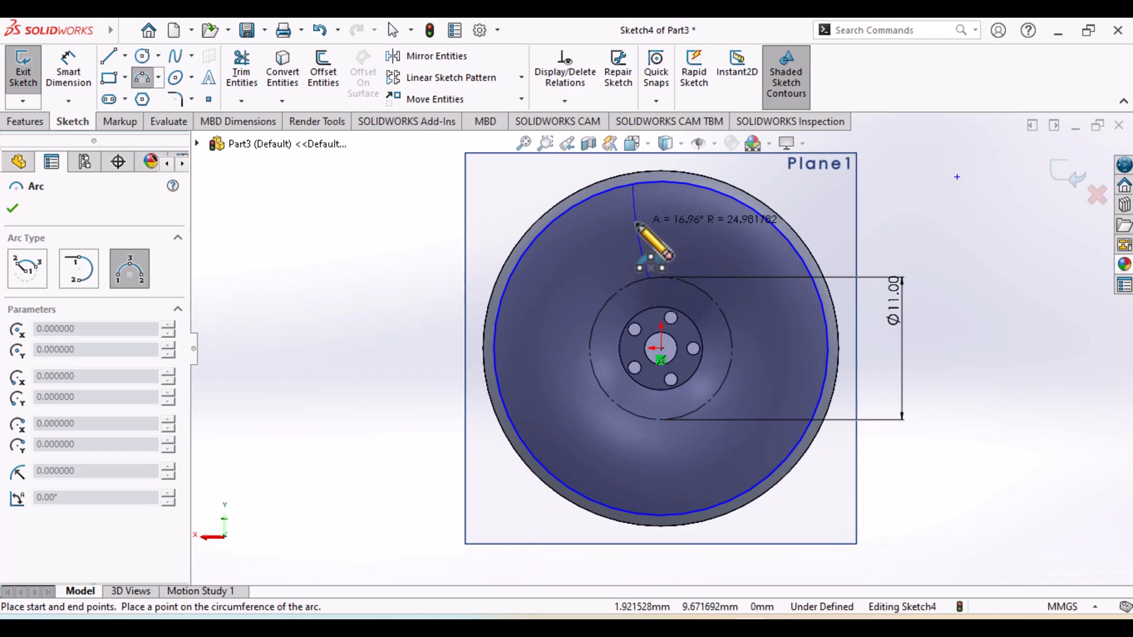
left_click(637, 226)
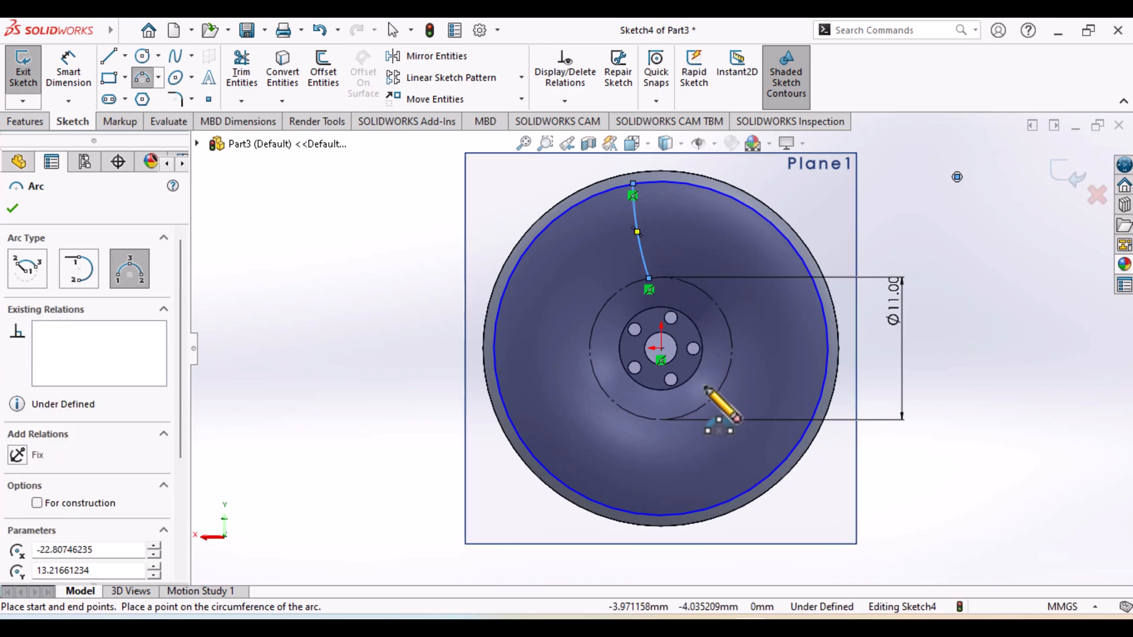
Dimension the arc's radius as 14 mm
scroll(670, 223, "down", 2)
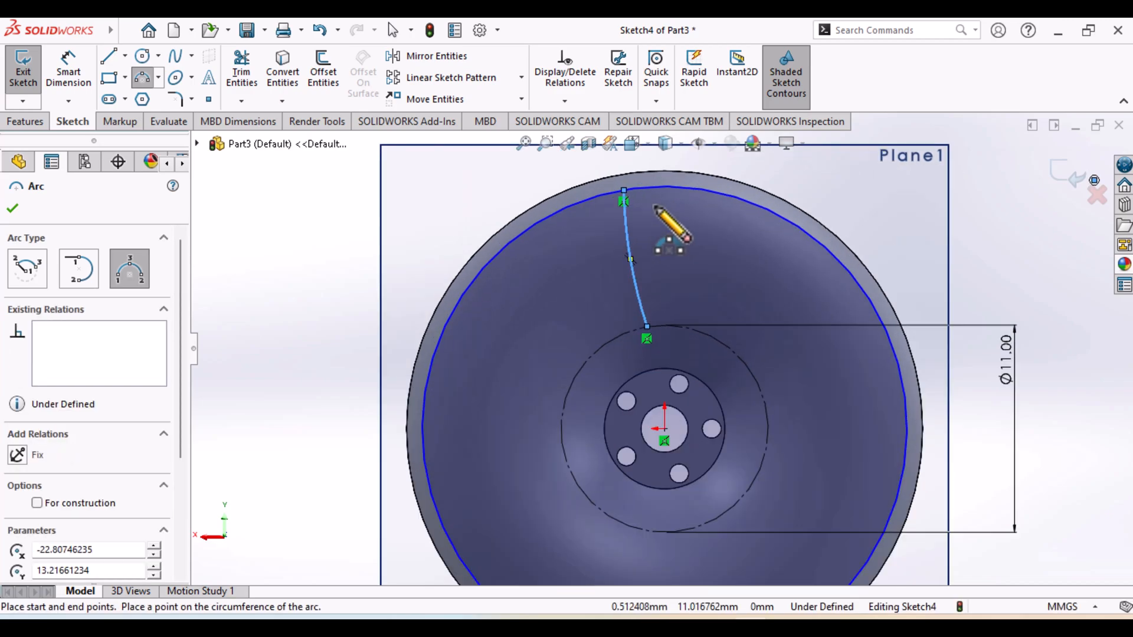
left_click(68, 71)
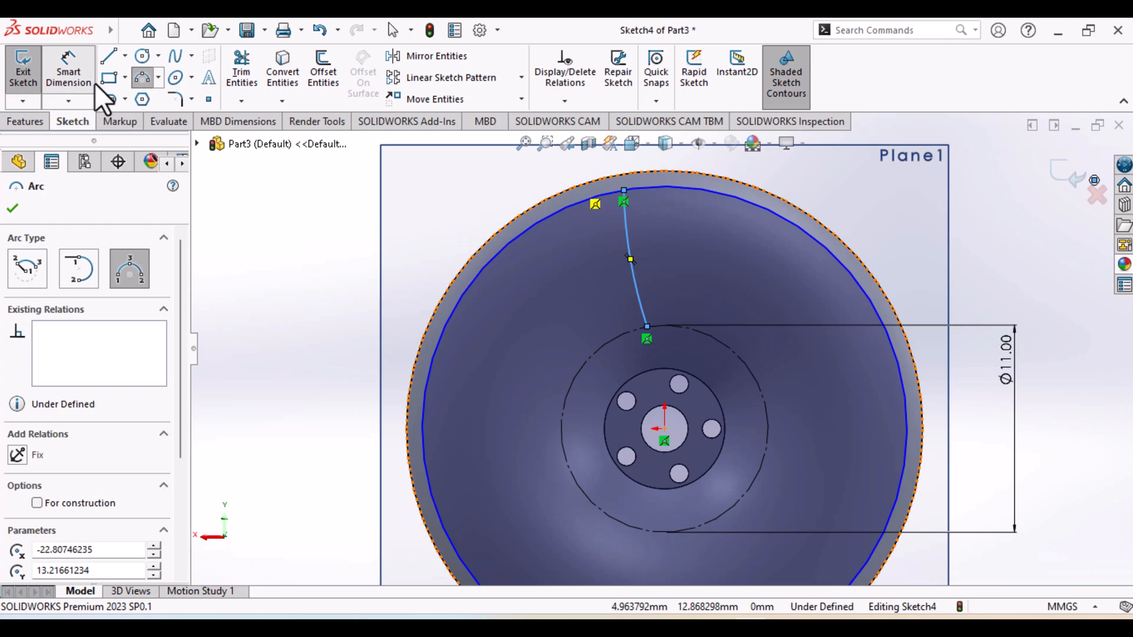
left_click(635, 285)
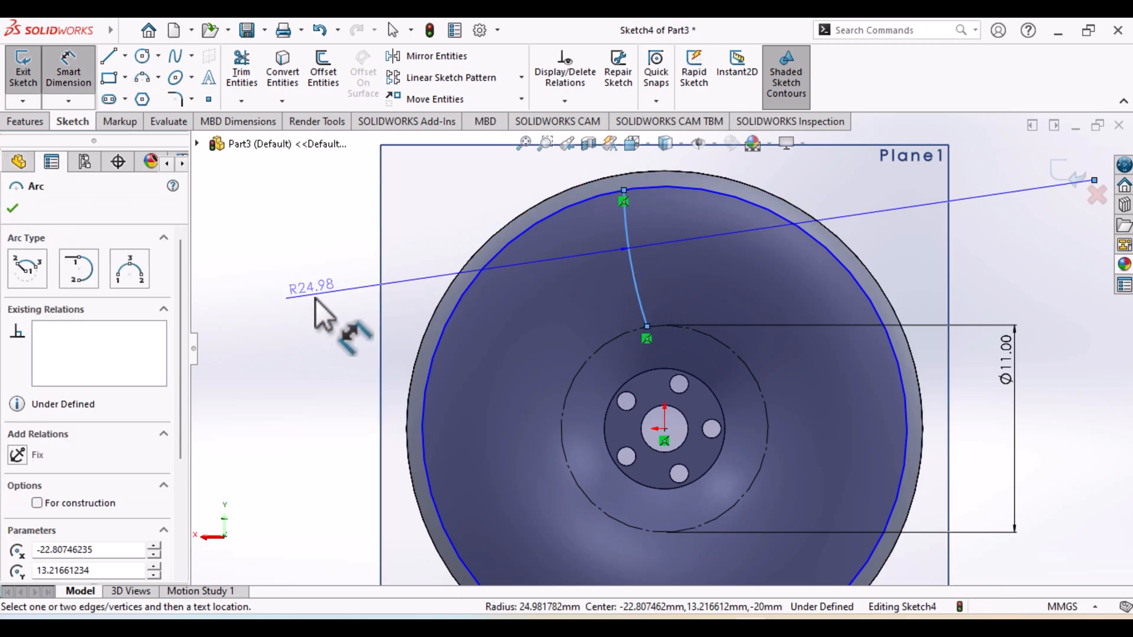
left_click(319, 307)
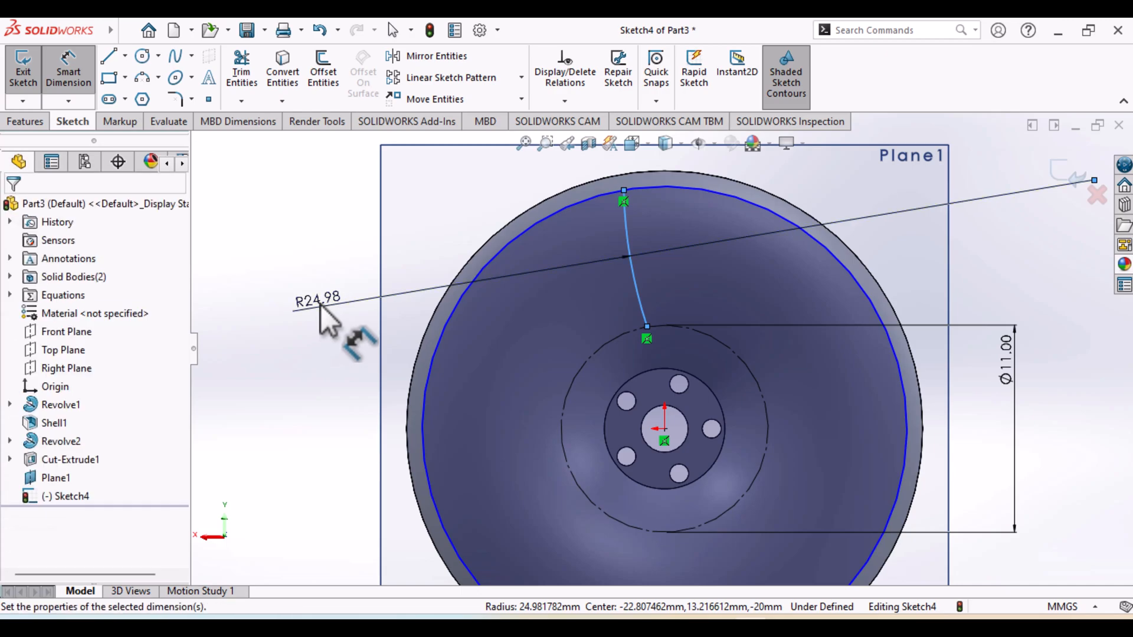
type("14")
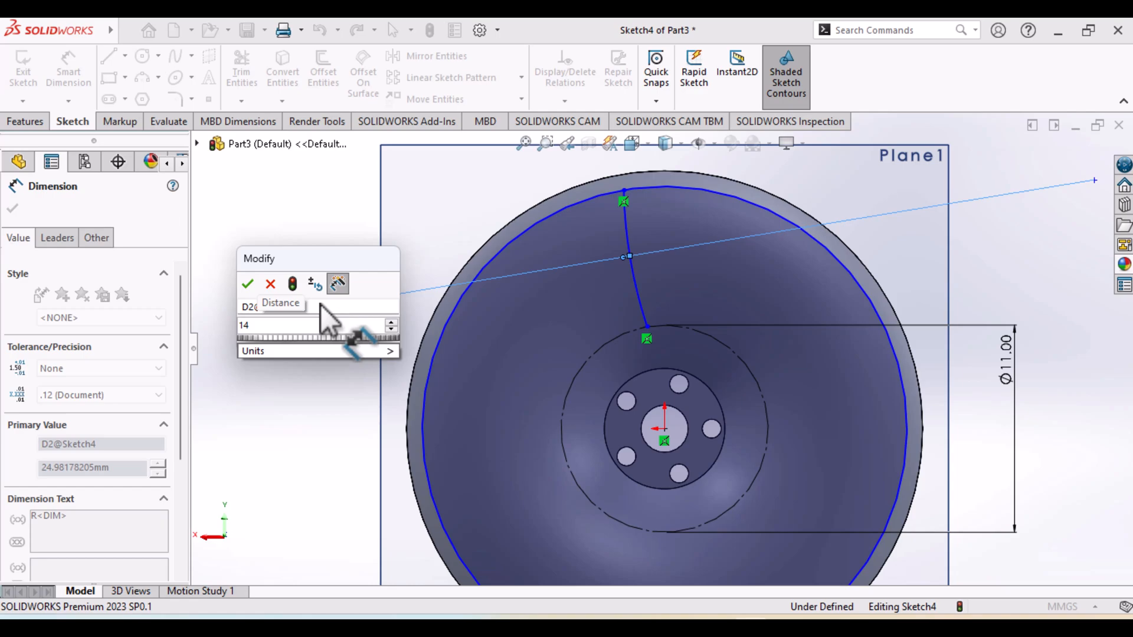
key("Return")
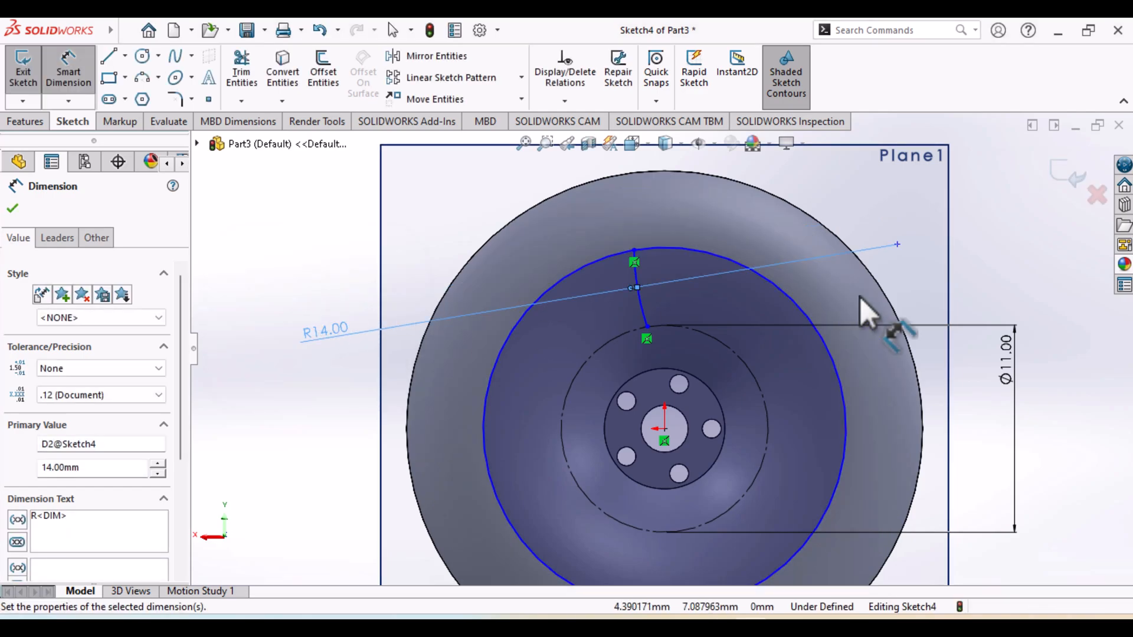
Dimension the outer sketch circle's diameter as 26 mm
scroll(859, 380, "up", 1)
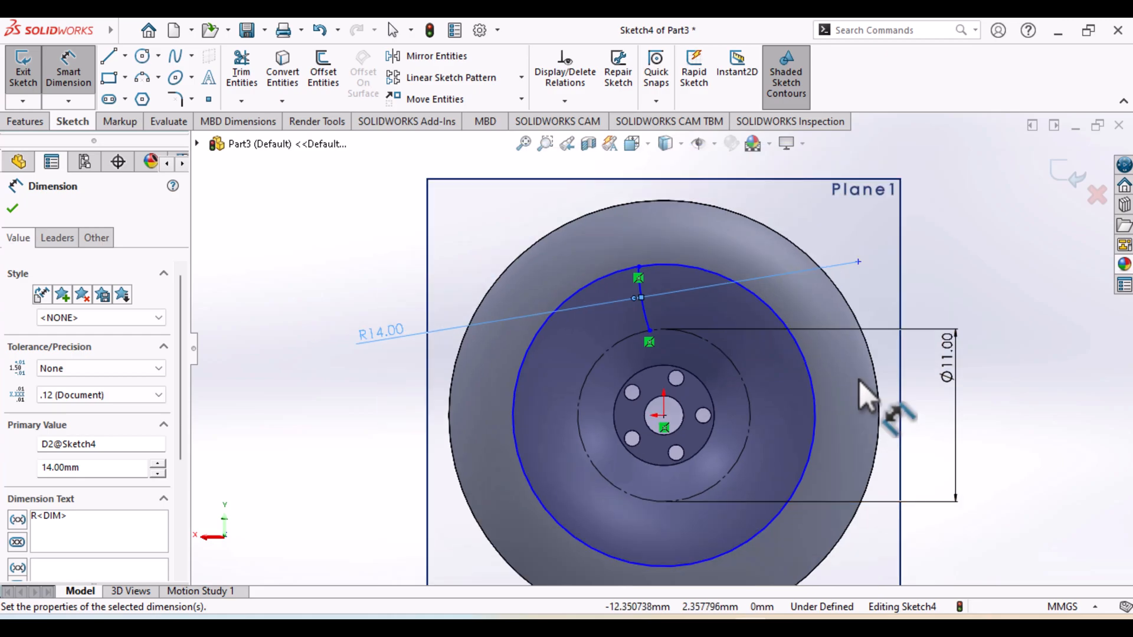
scroll(858, 379, "up", 1)
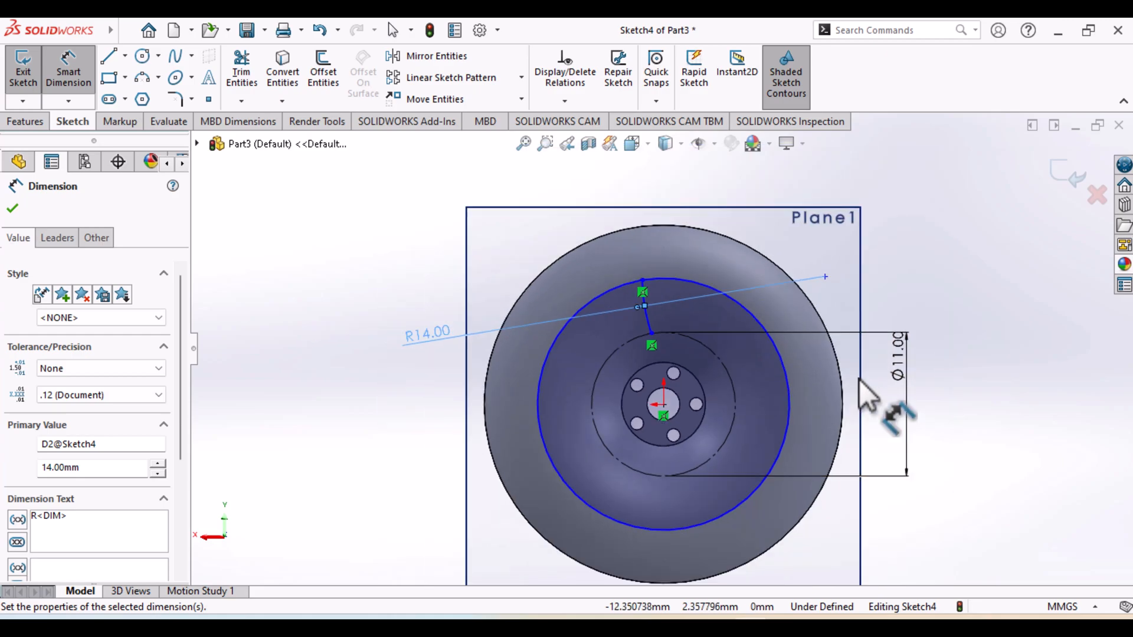
scroll(861, 384, "down", 1)
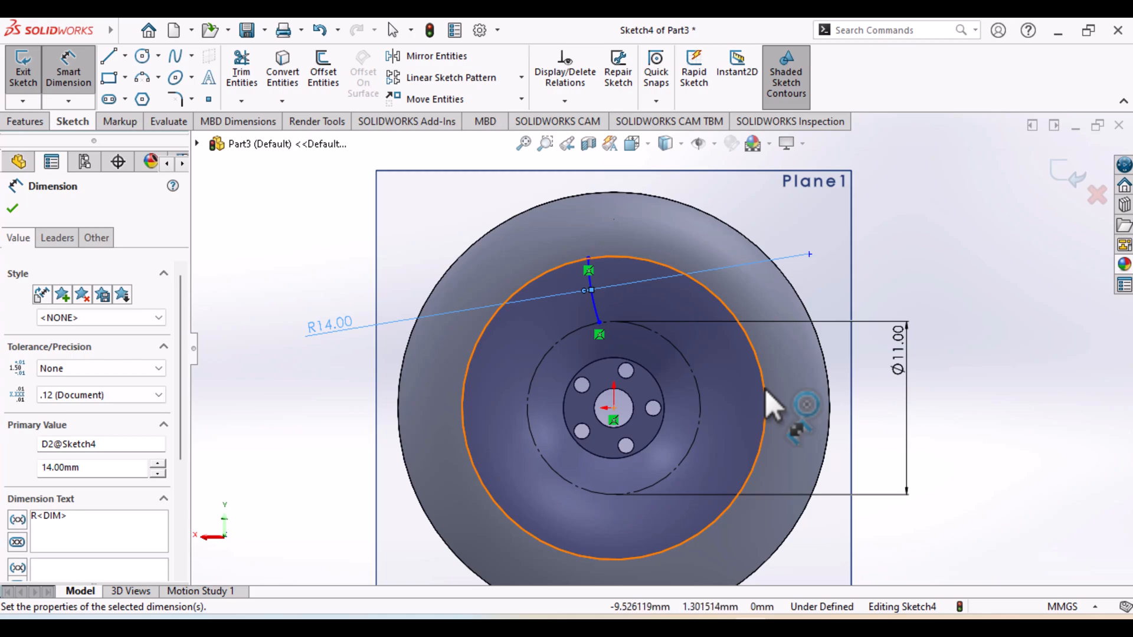
left_click(765, 388)
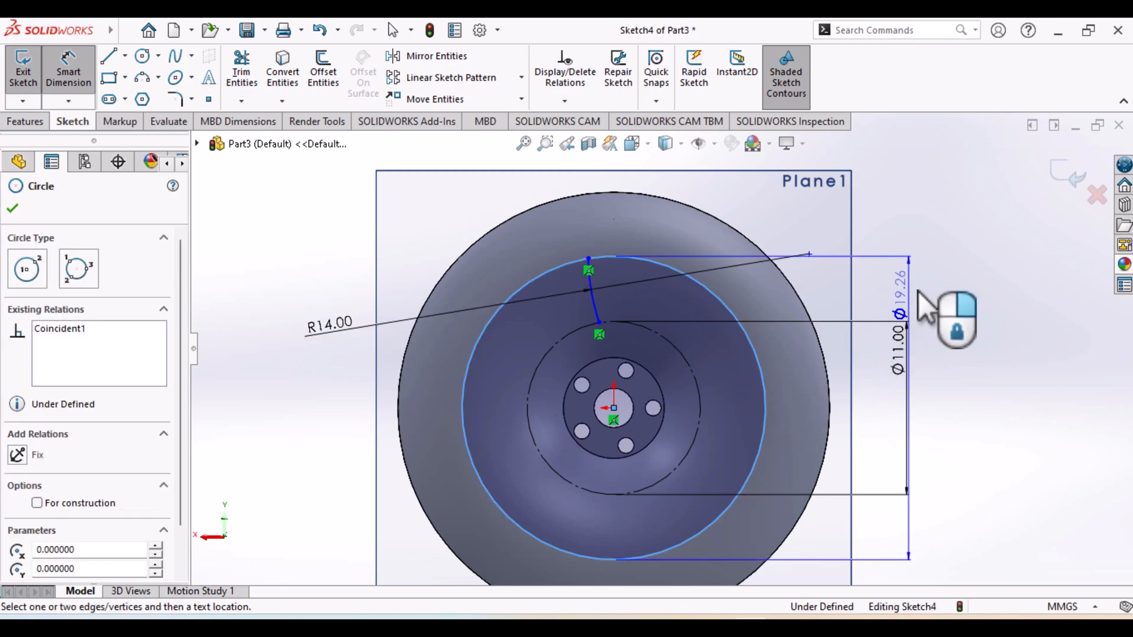
left_click(968, 354)
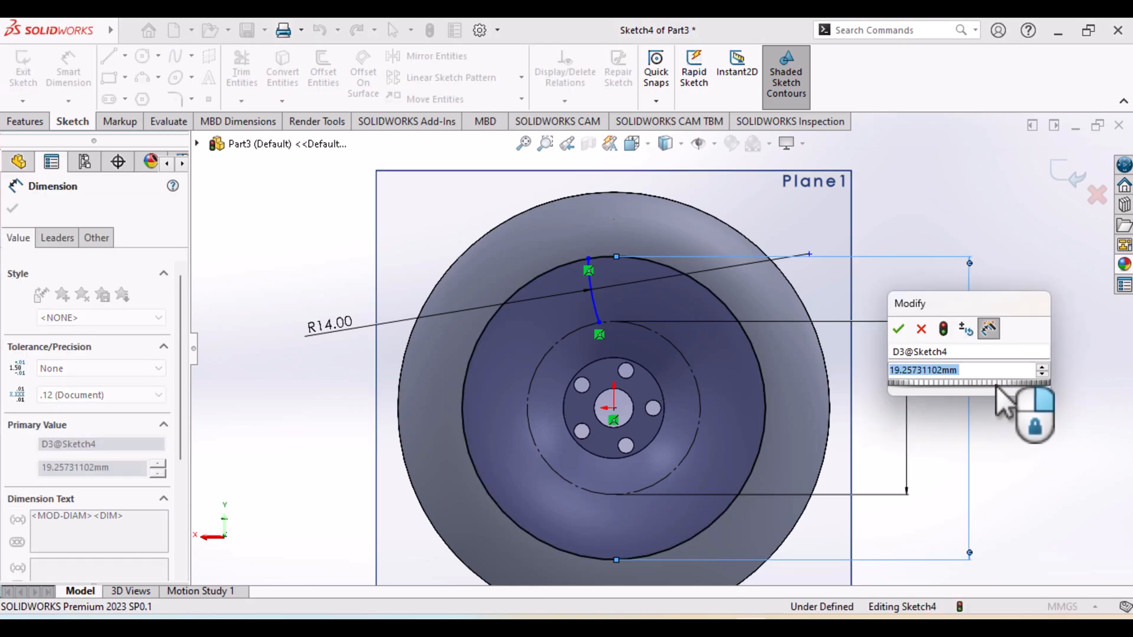
type("27")
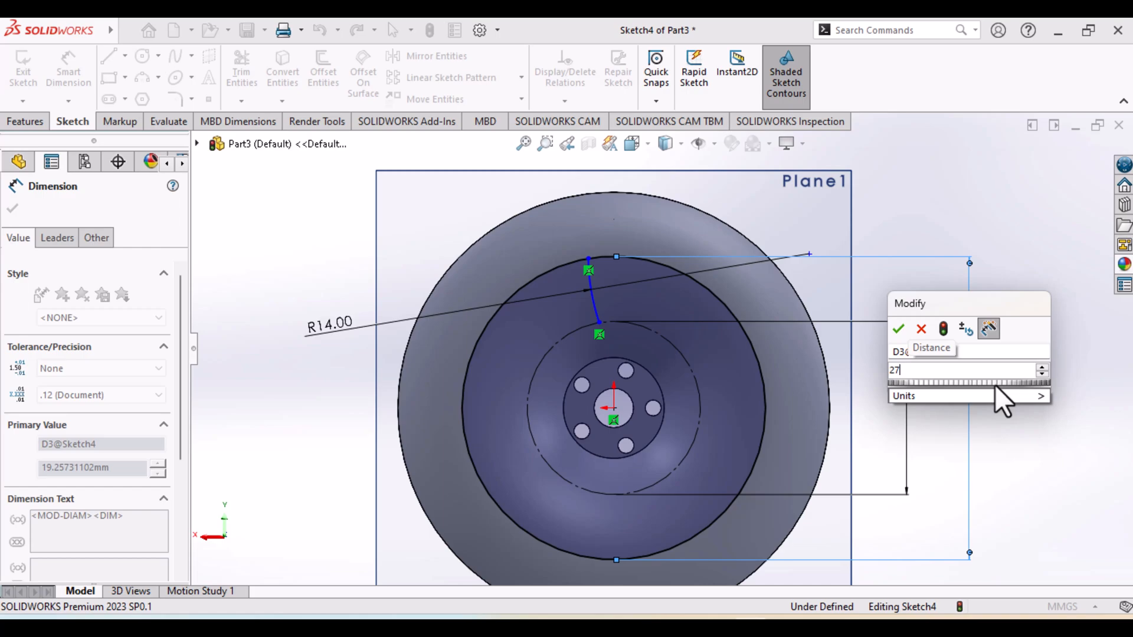
key("BackSpace")
type("6")
key("Return")
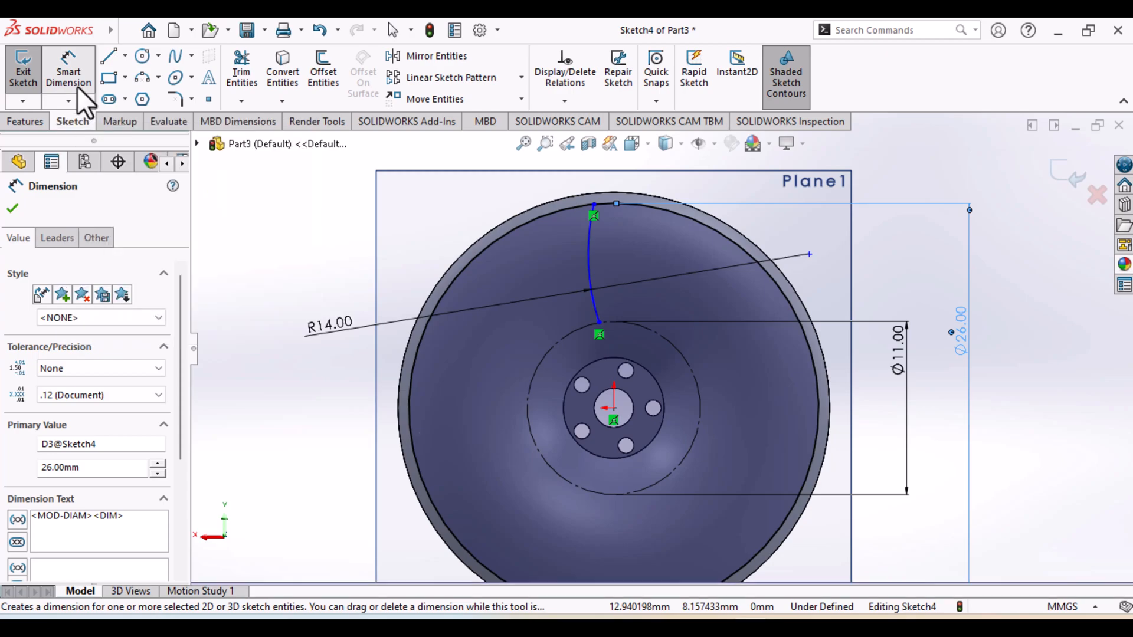
key("Escape")
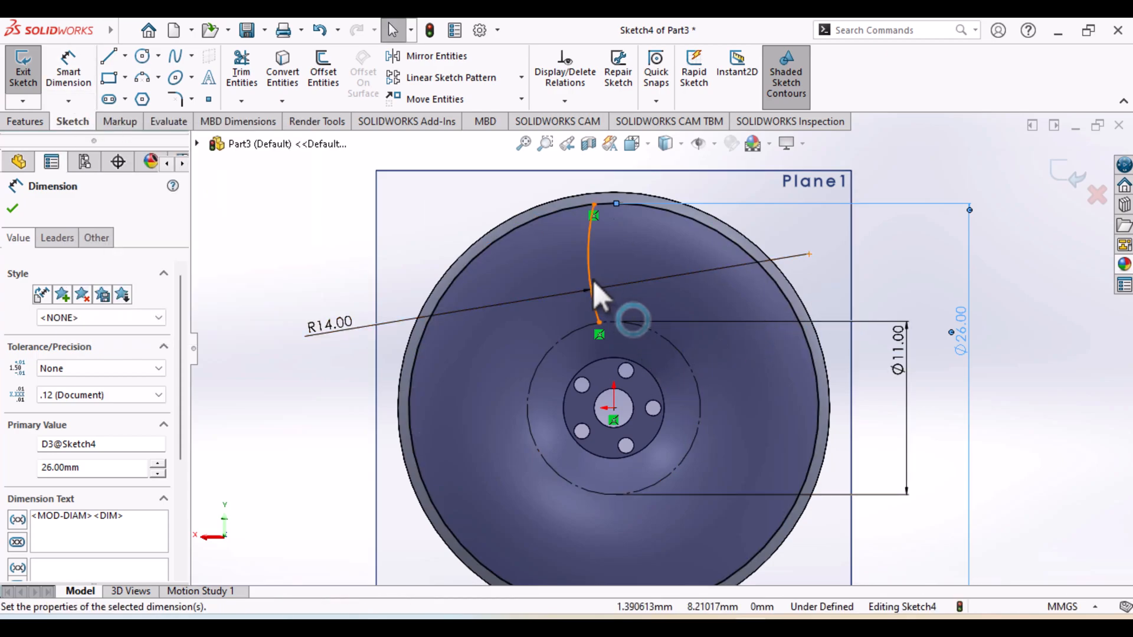
left_click(584, 255)
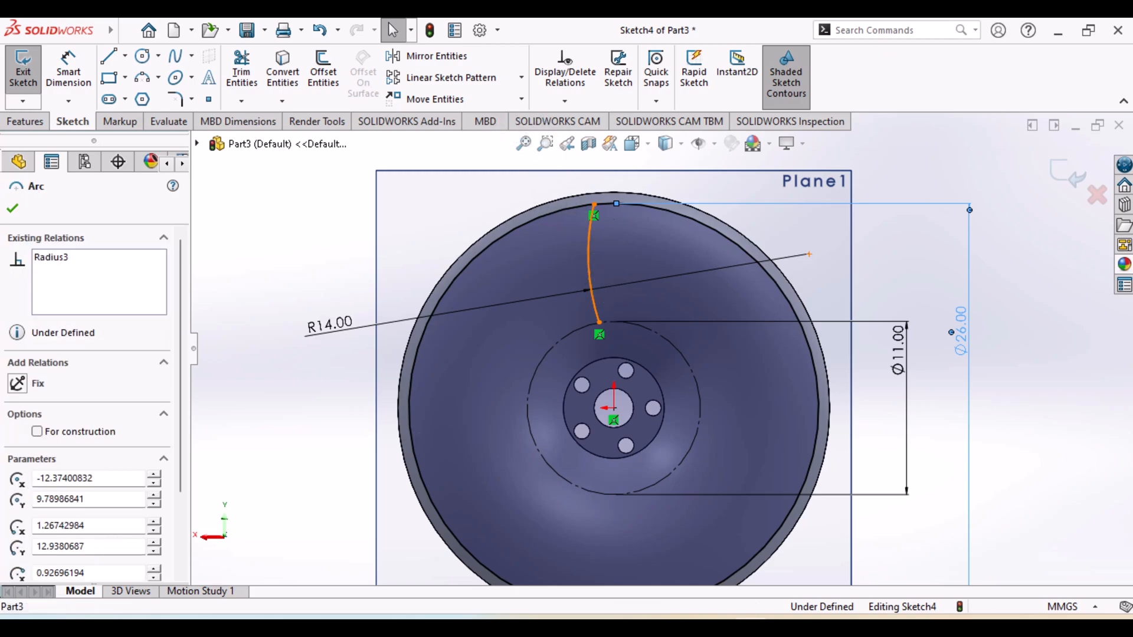
left_click(431, 58)
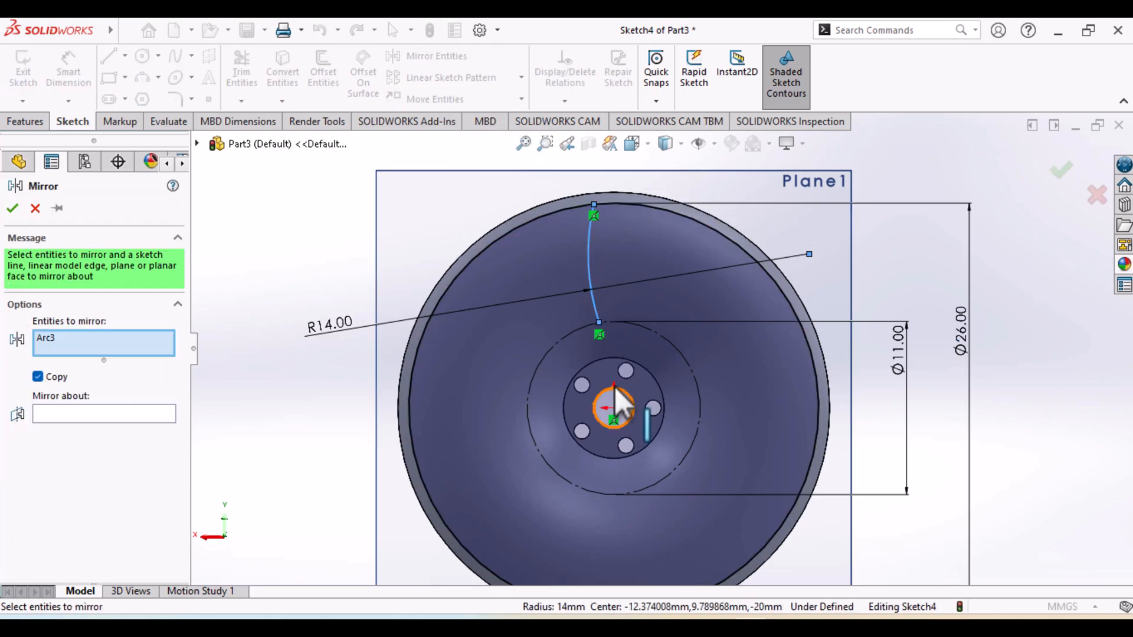
left_click(91, 415)
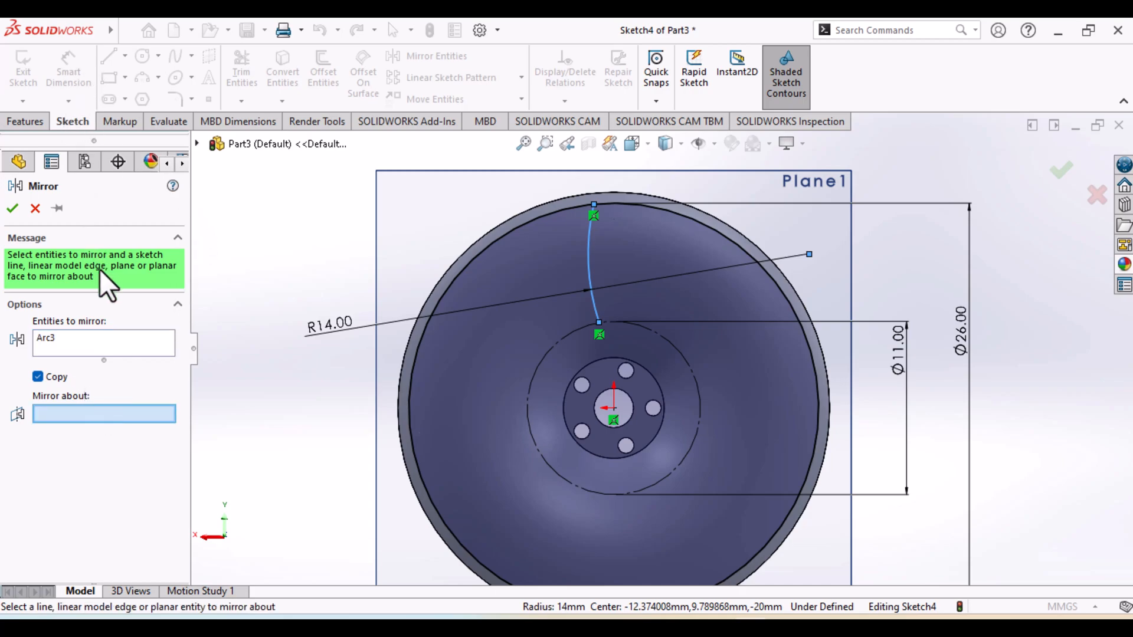
left_click(35, 209)
Draw a vertical centerline about 20 mm long through the origin, from just above the rim to the lowest point of the construction circle
left_click(124, 57)
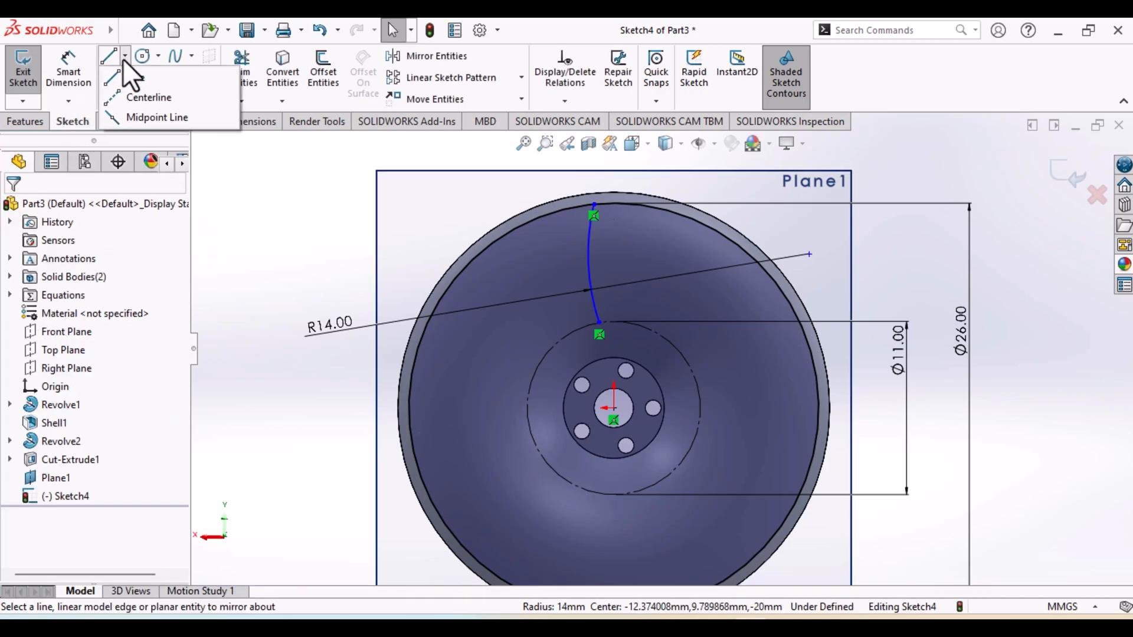
left_click(121, 98)
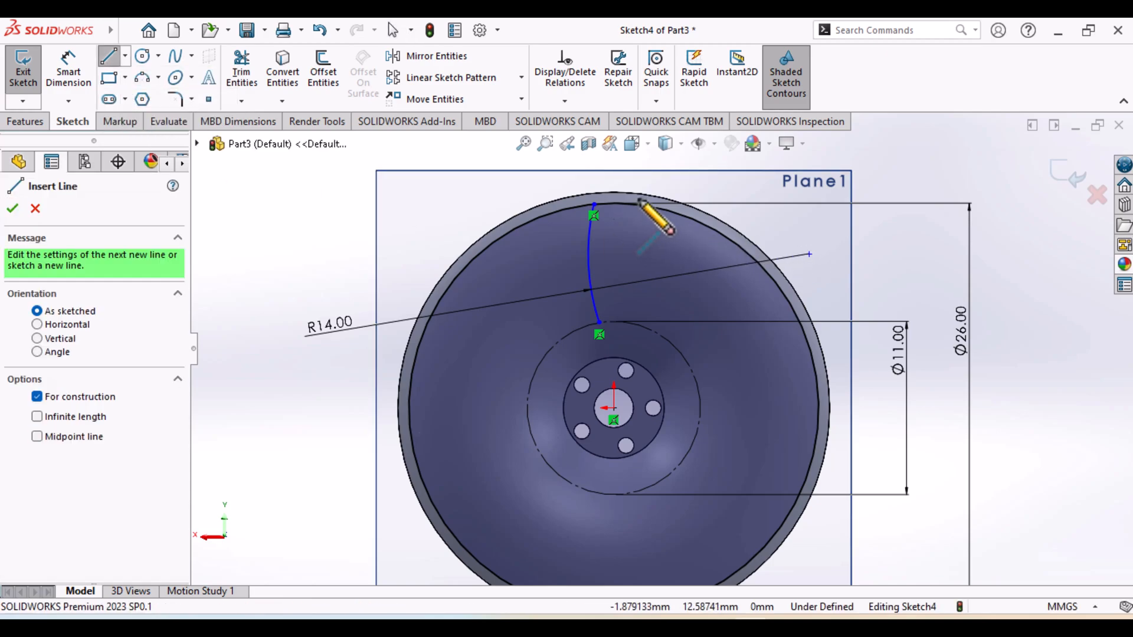
left_click(614, 181)
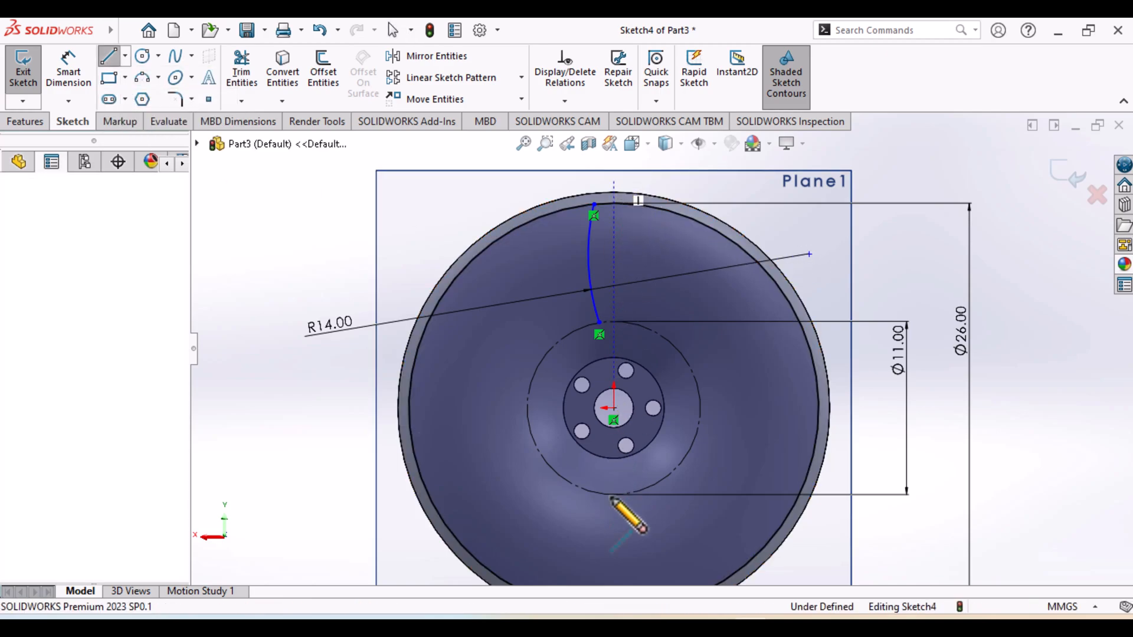
left_click(613, 495)
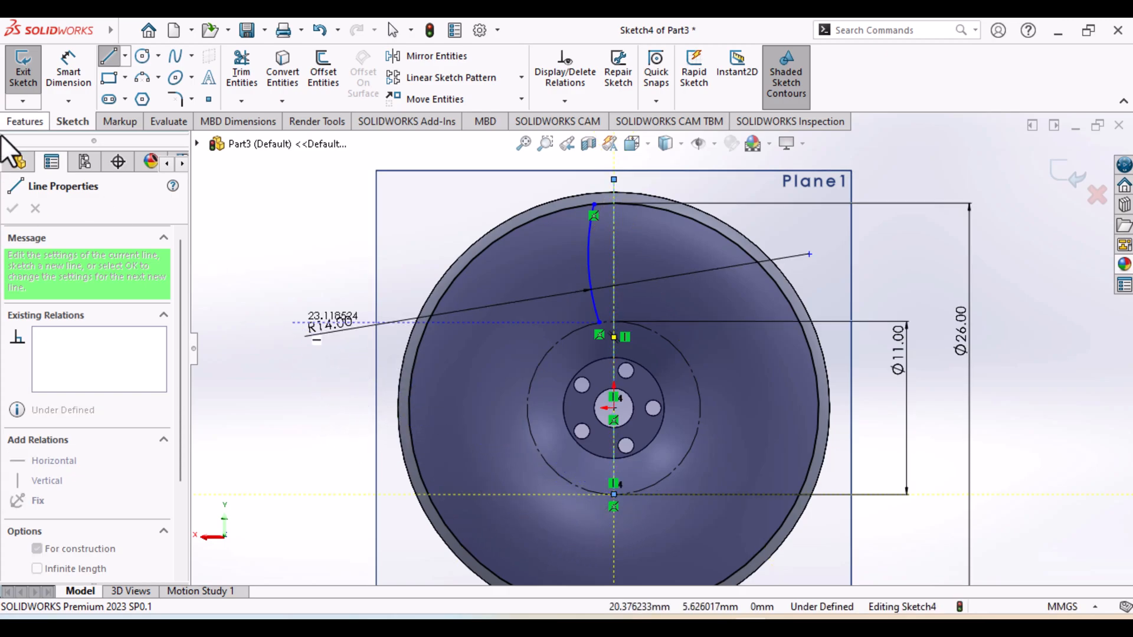
left_click(17, 163)
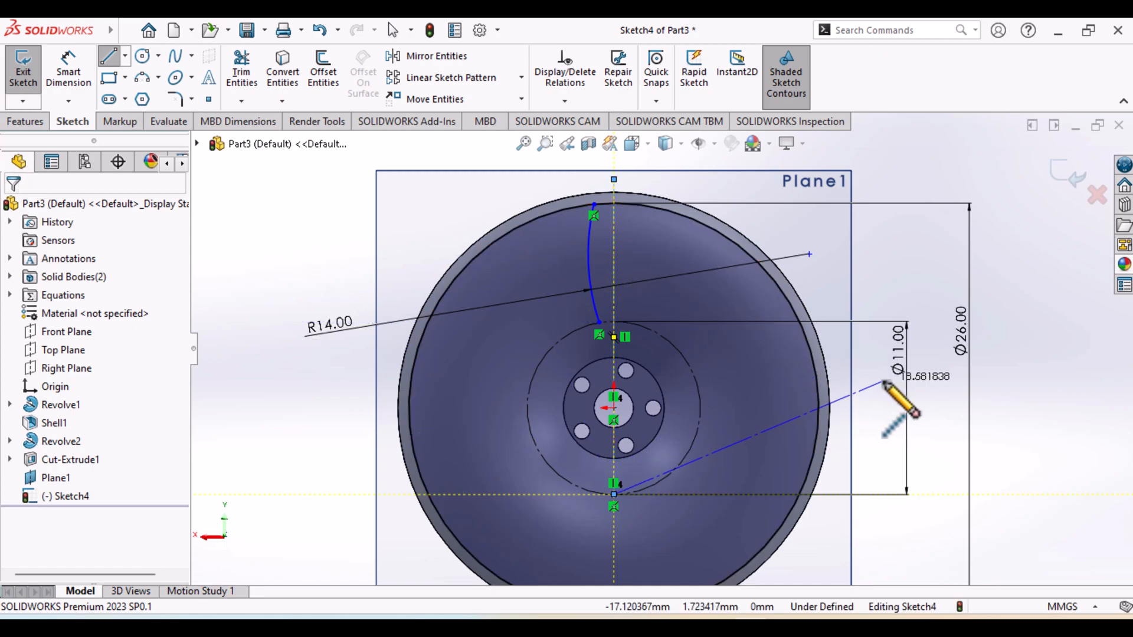
key("Escape")
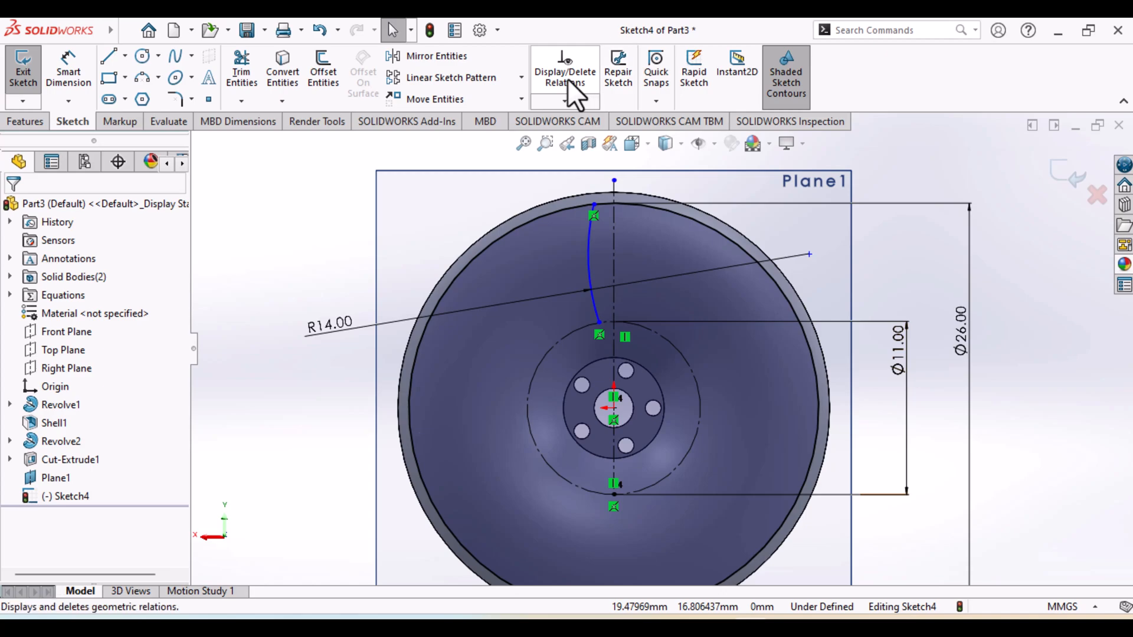
Mirror the 14 mm radius arc about the vertical centerline, keeping the original
left_click(447, 59)
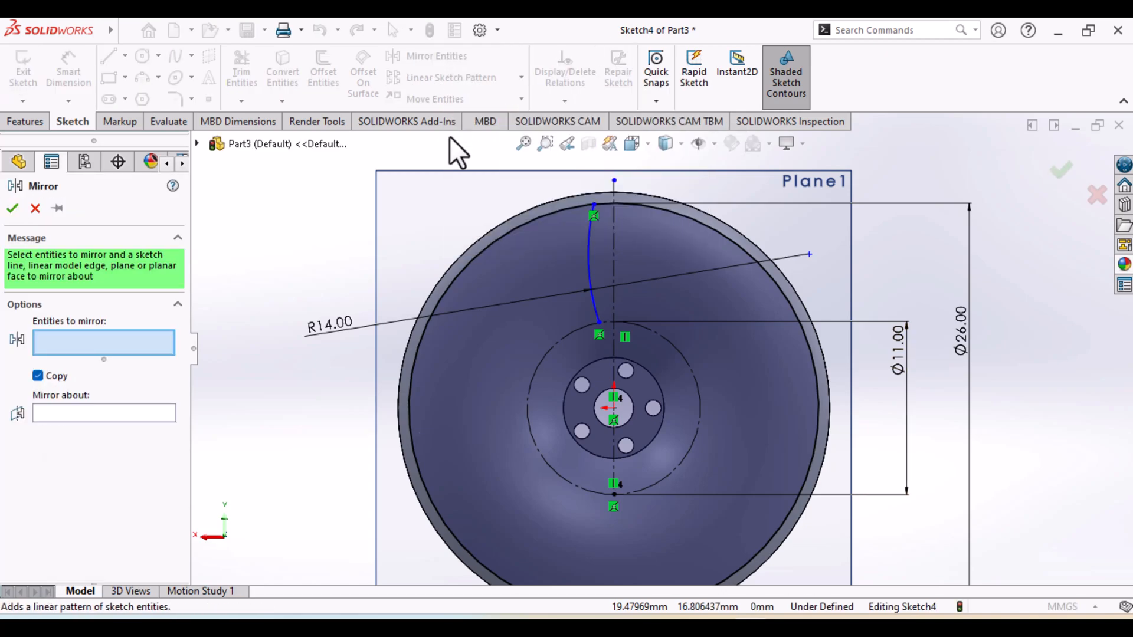
left_click(589, 274)
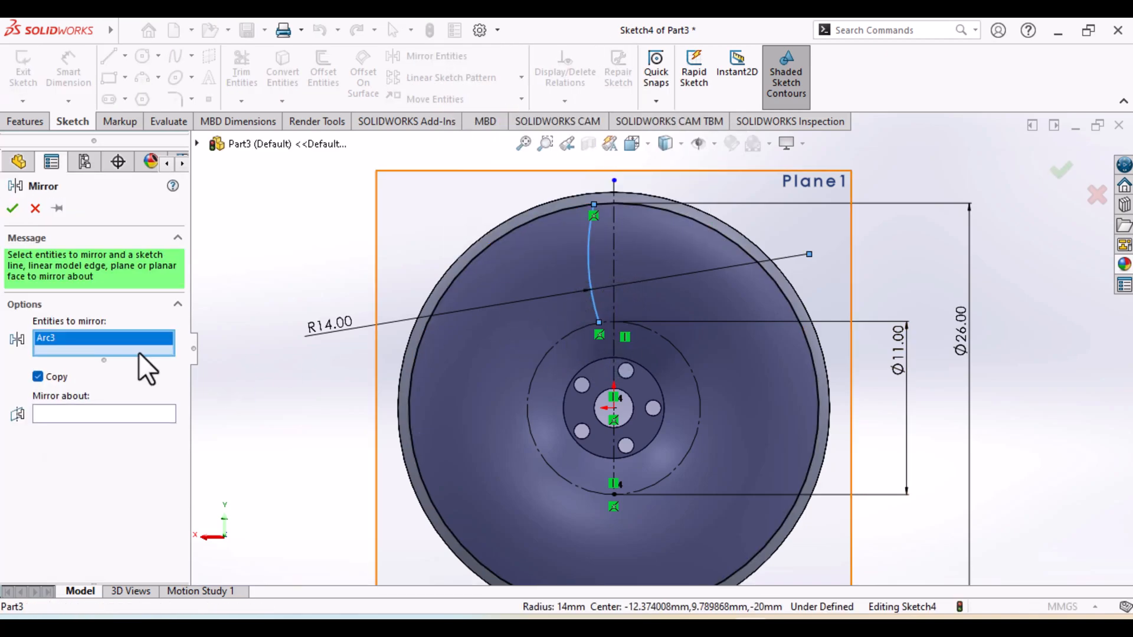
left_click(84, 413)
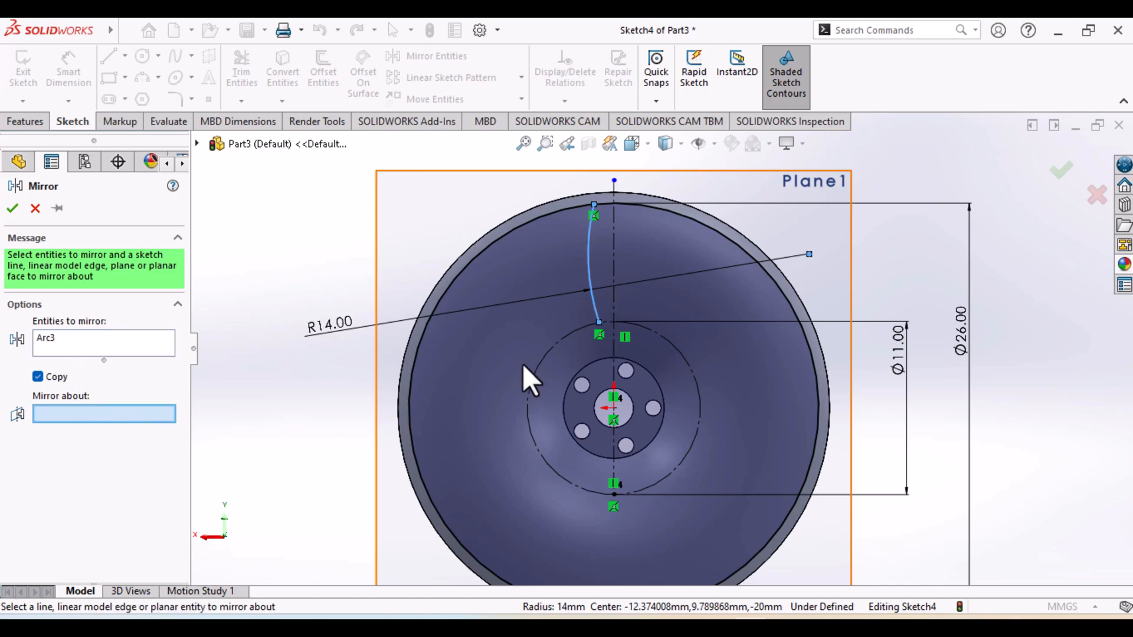
left_click(615, 265)
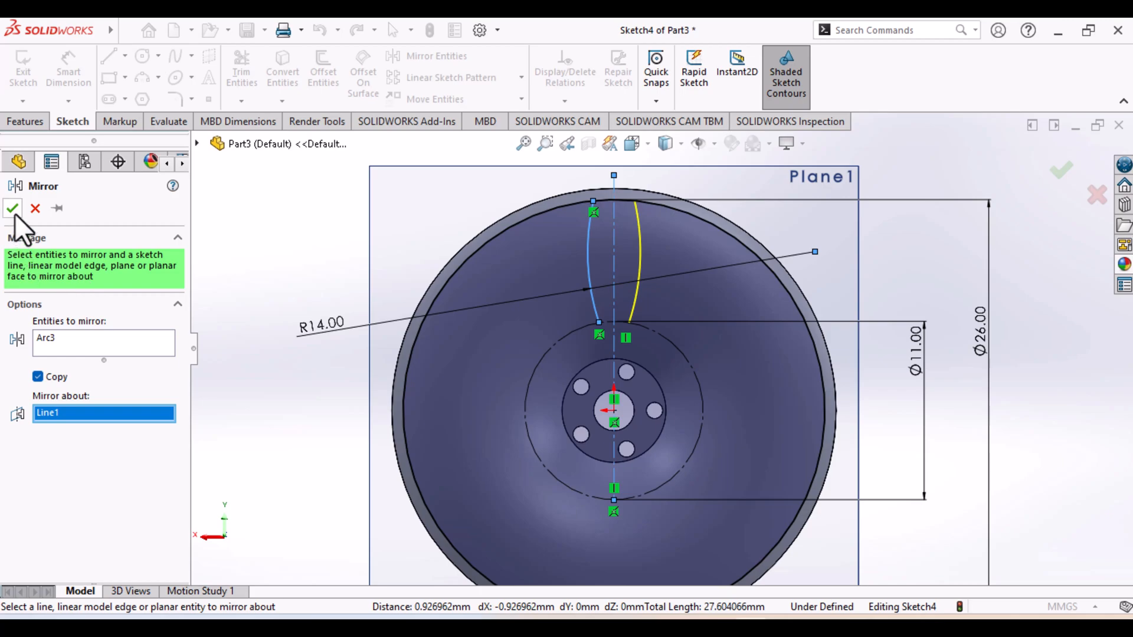
left_click(13, 210)
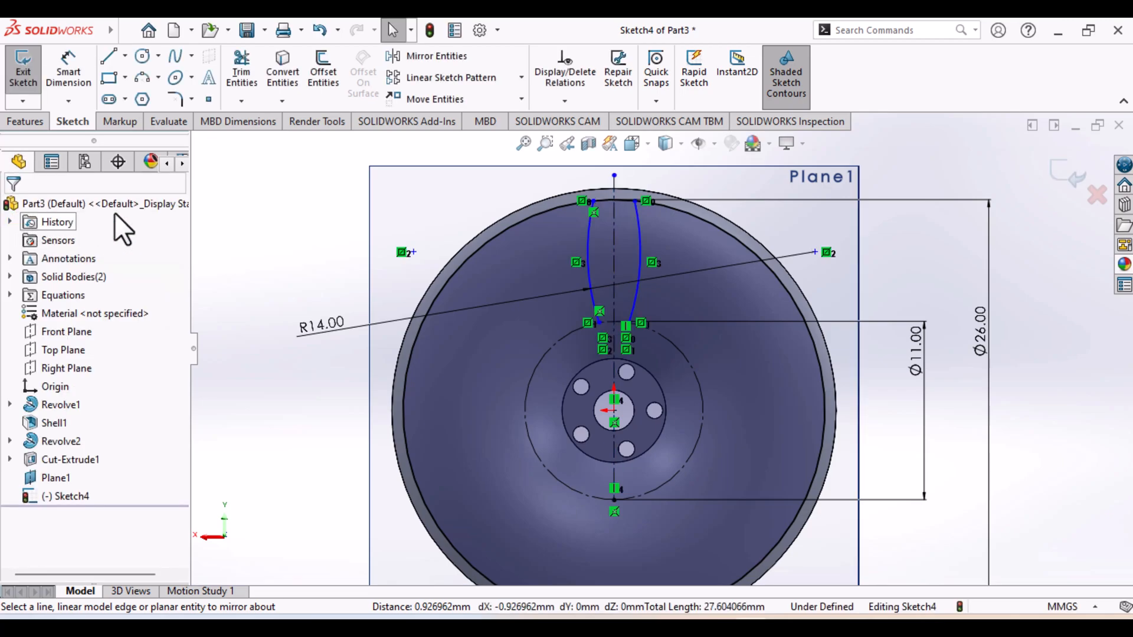
Dimension the distance from the original arc's upper endpoint to the centerline as 5/2 mm
left_click(78, 78)
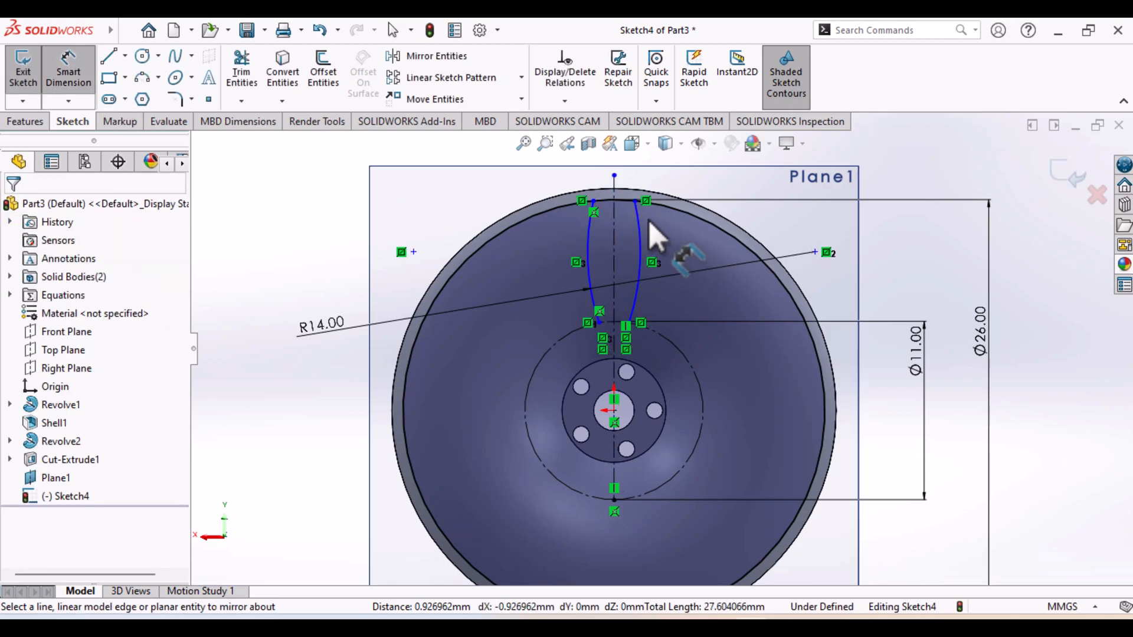
left_click(593, 201)
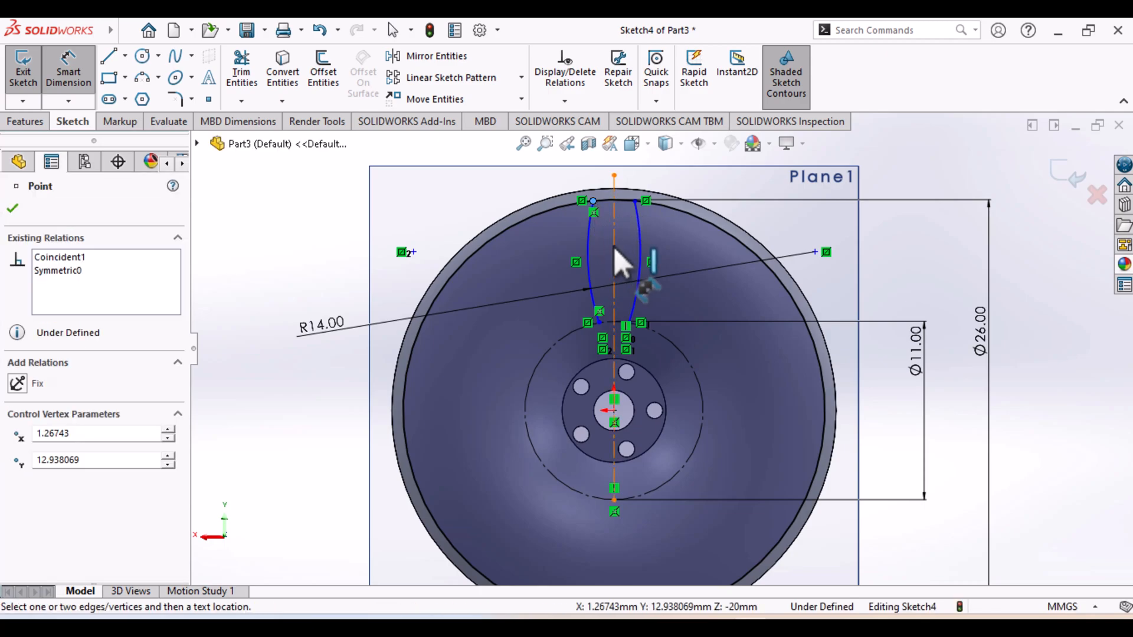
left_click(617, 251)
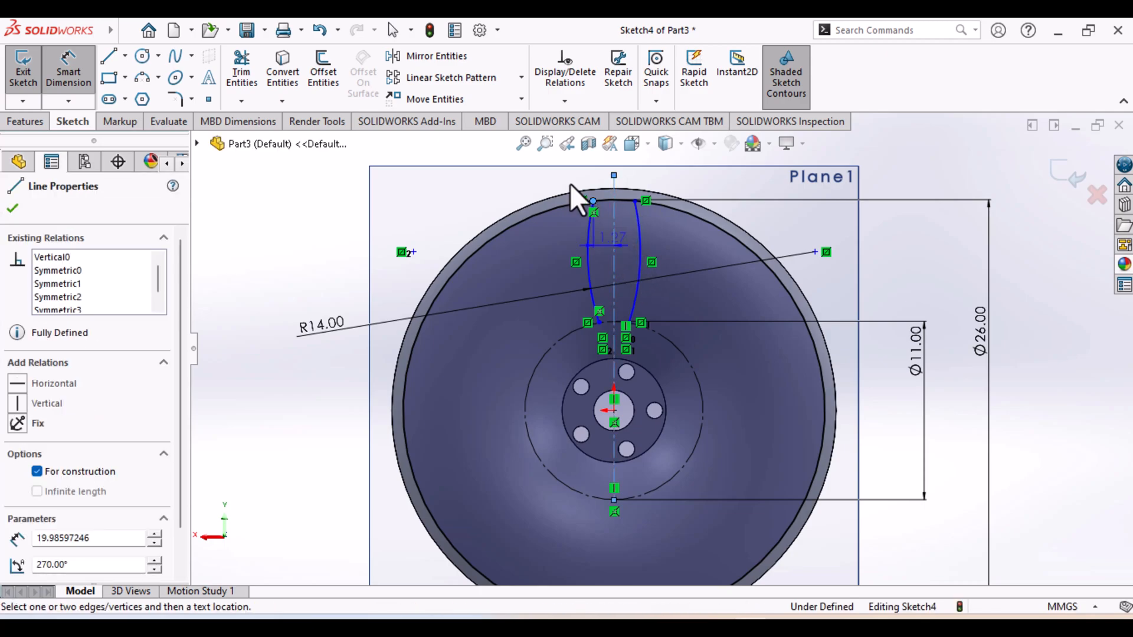
left_click(537, 192)
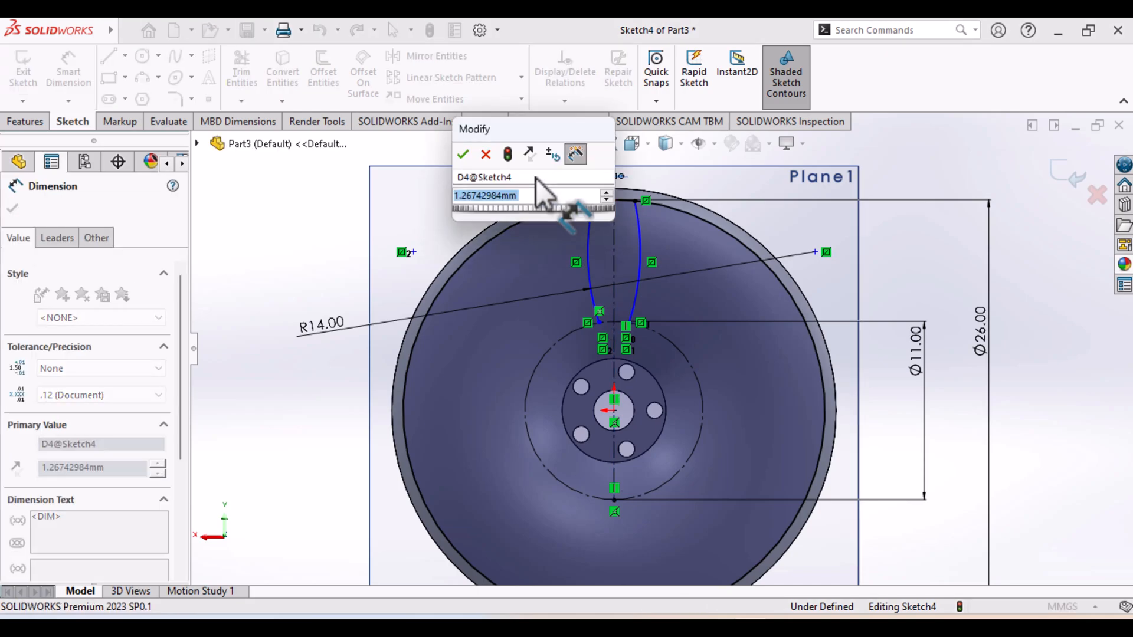
type("5/2")
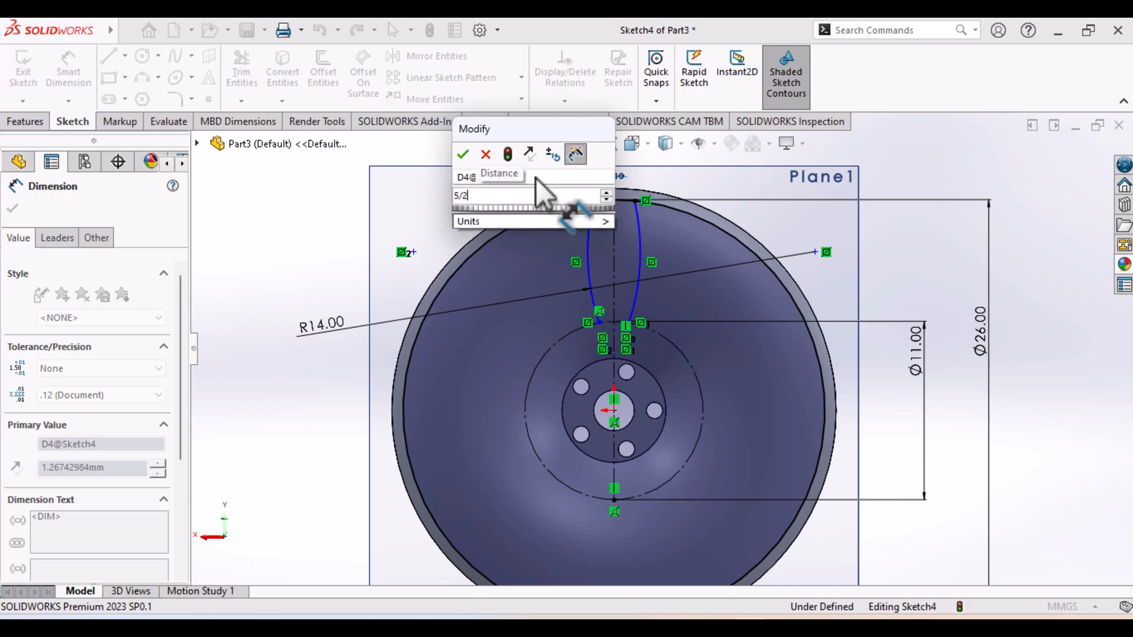
key("Return")
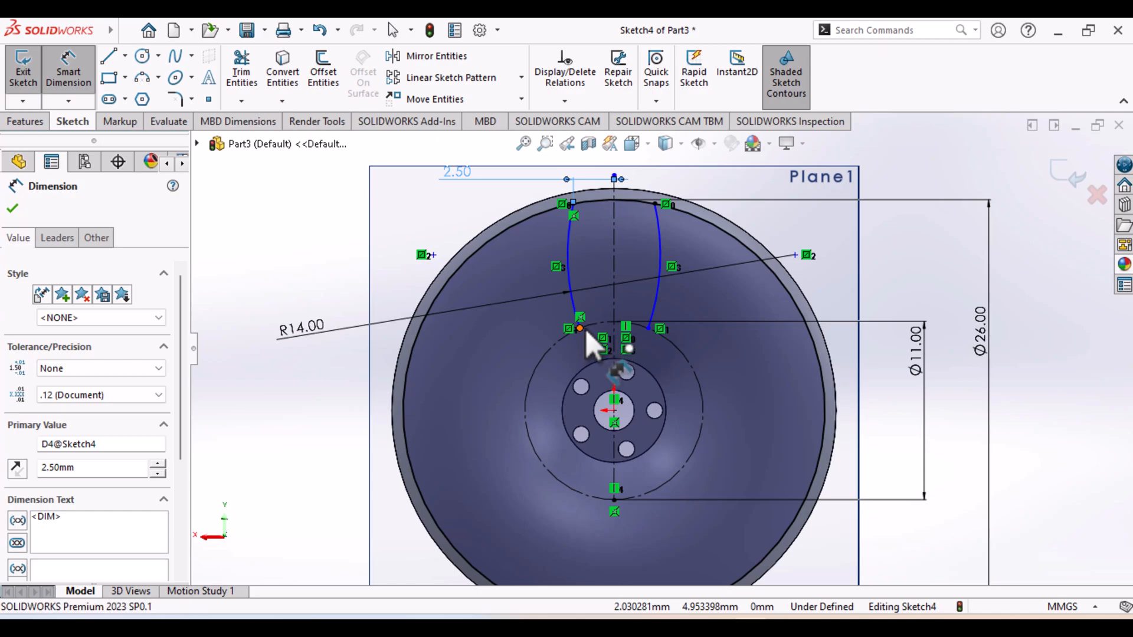
left_click(580, 329)
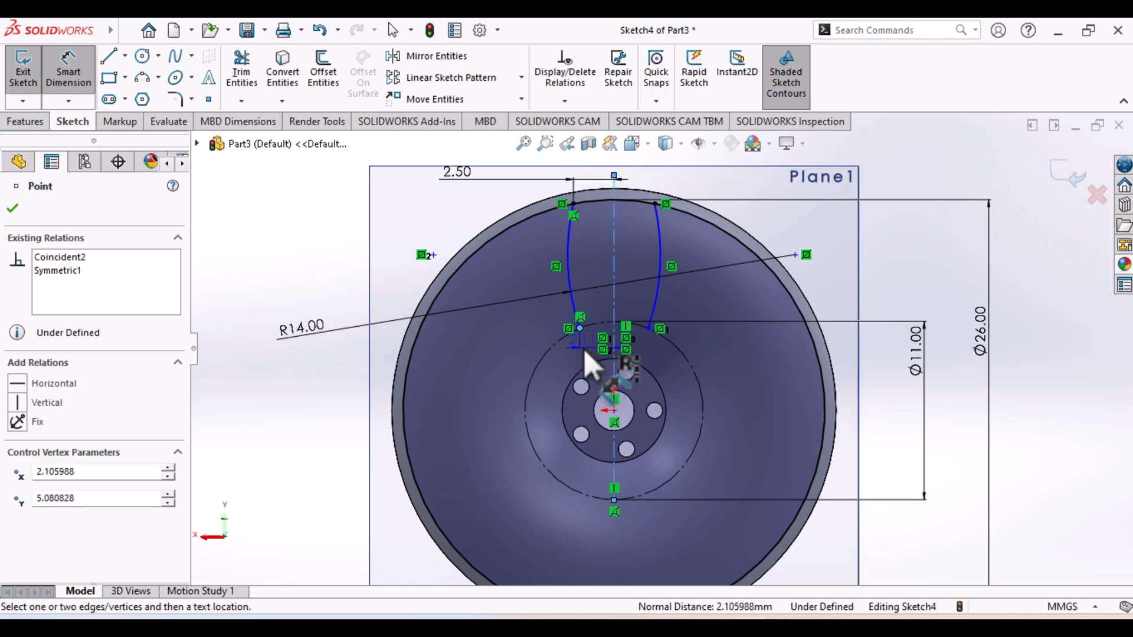
key("Escape")
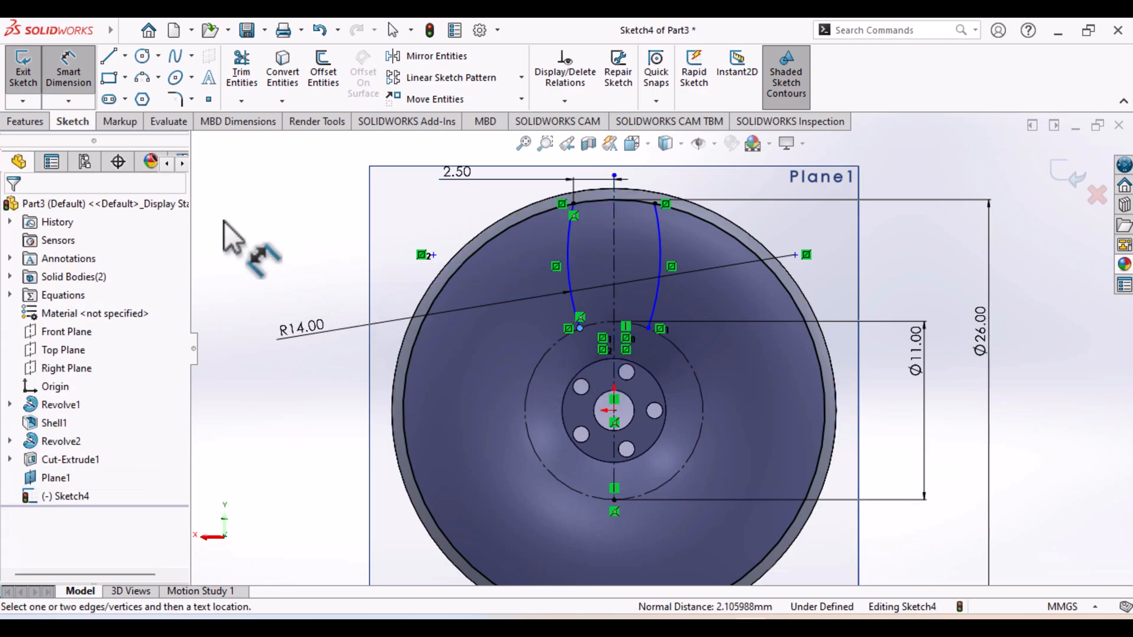
left_click(66, 74)
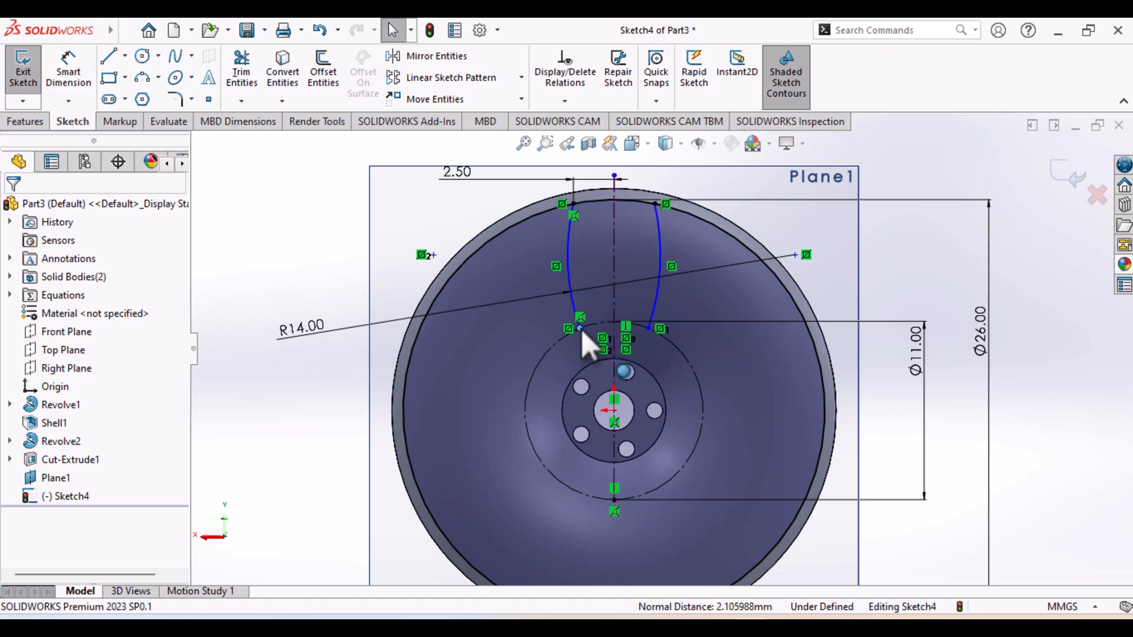
Move the original arc's lower endpoint along the construction circle to about 1.2 mm from the centerline
left_click_drag(593, 328, 597, 329)
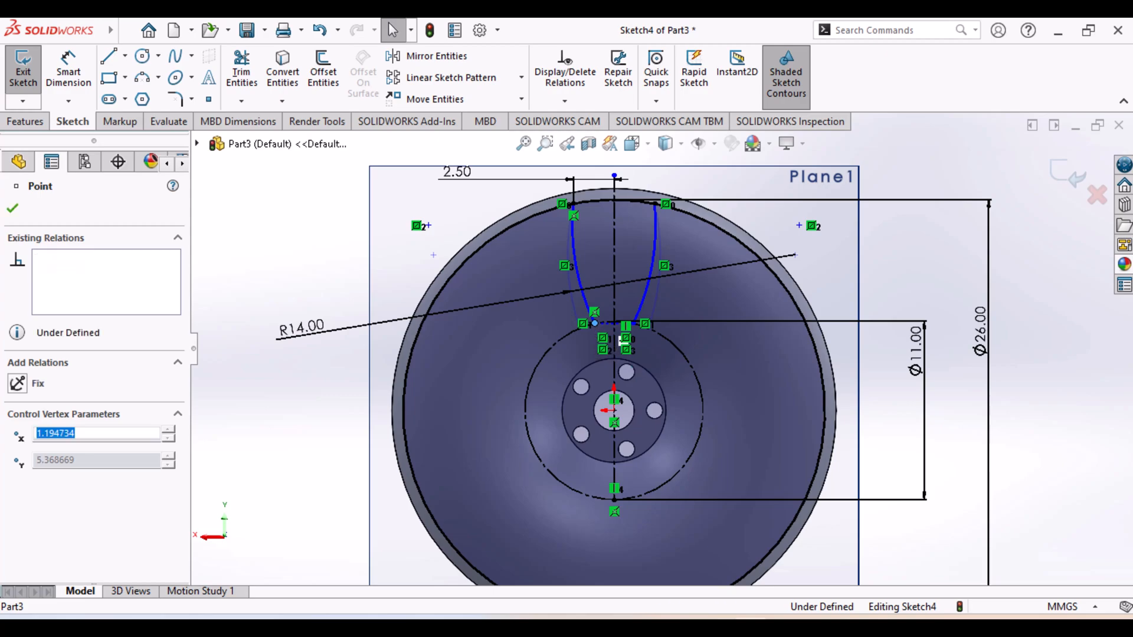
left_click(12, 209)
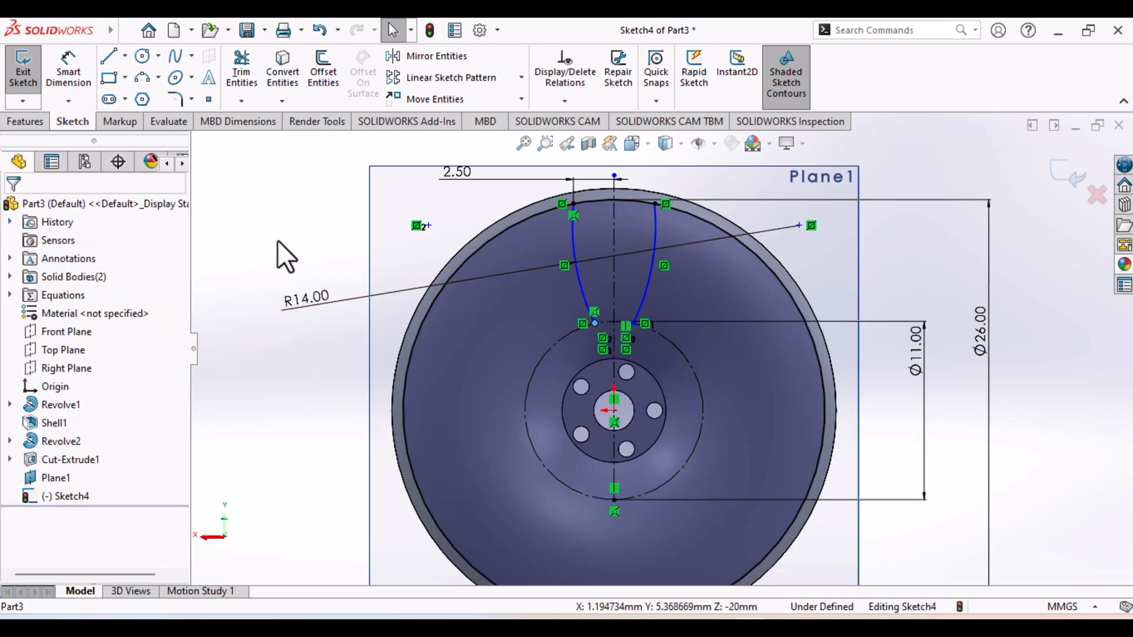
Draw a three-point arc of about 1.7 mm radius joining the lower ends of the two side arcs, bulging toward the hub
left_click(147, 82)
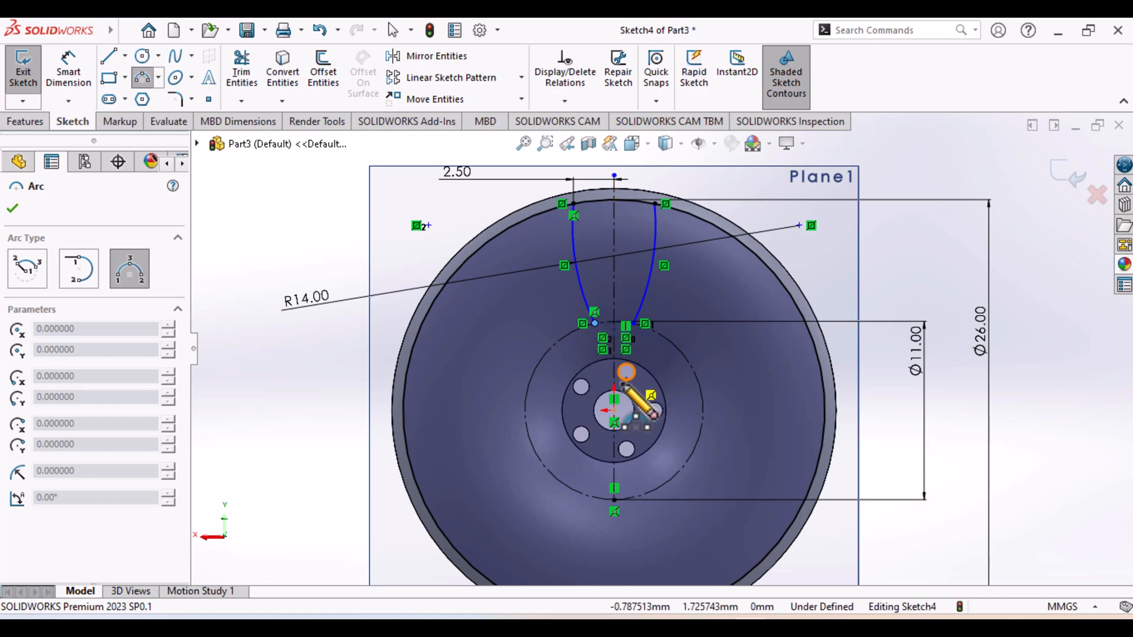
scroll(624, 382, "down", 3)
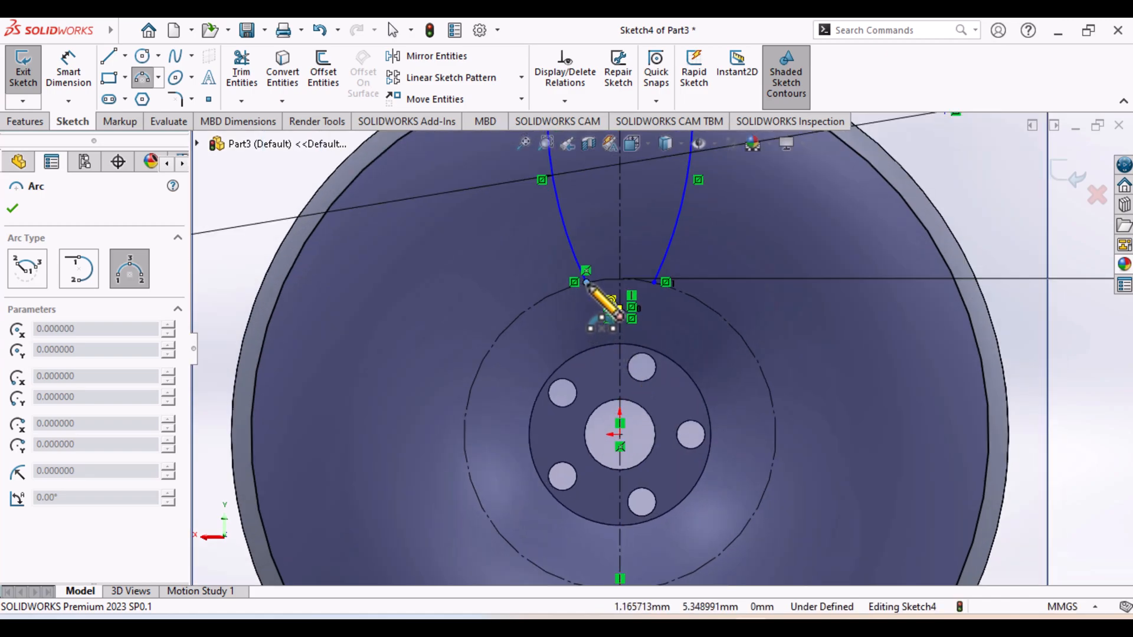
left_click(586, 283)
left_click(655, 283)
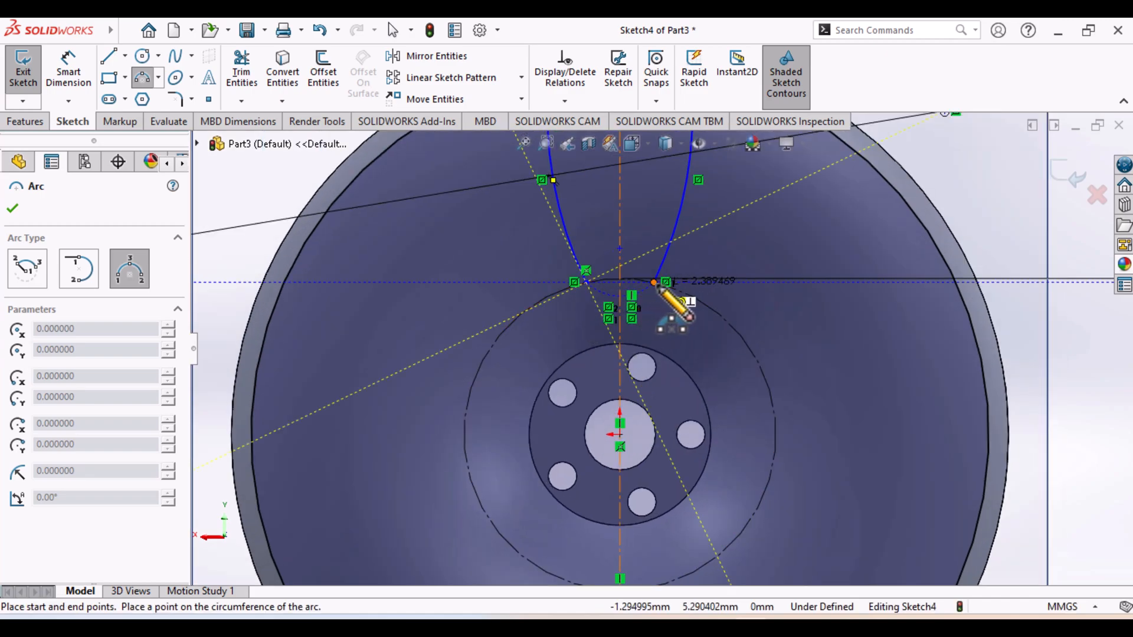
left_click(621, 299)
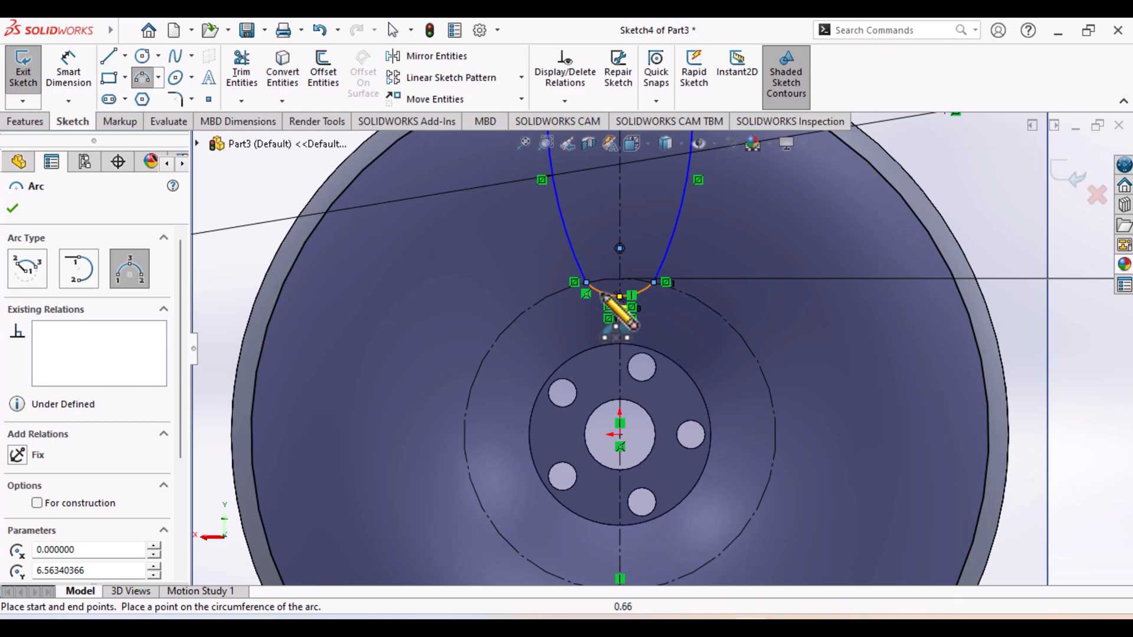
left_click(12, 208)
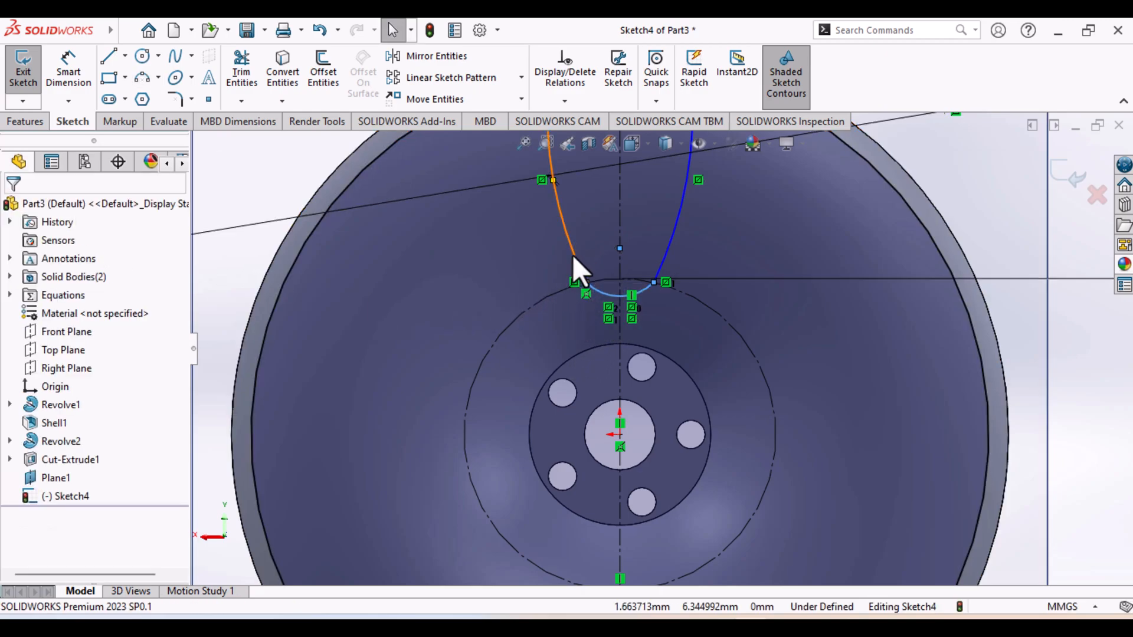
left_click(617, 296)
left_click(604, 299, "ctrl")
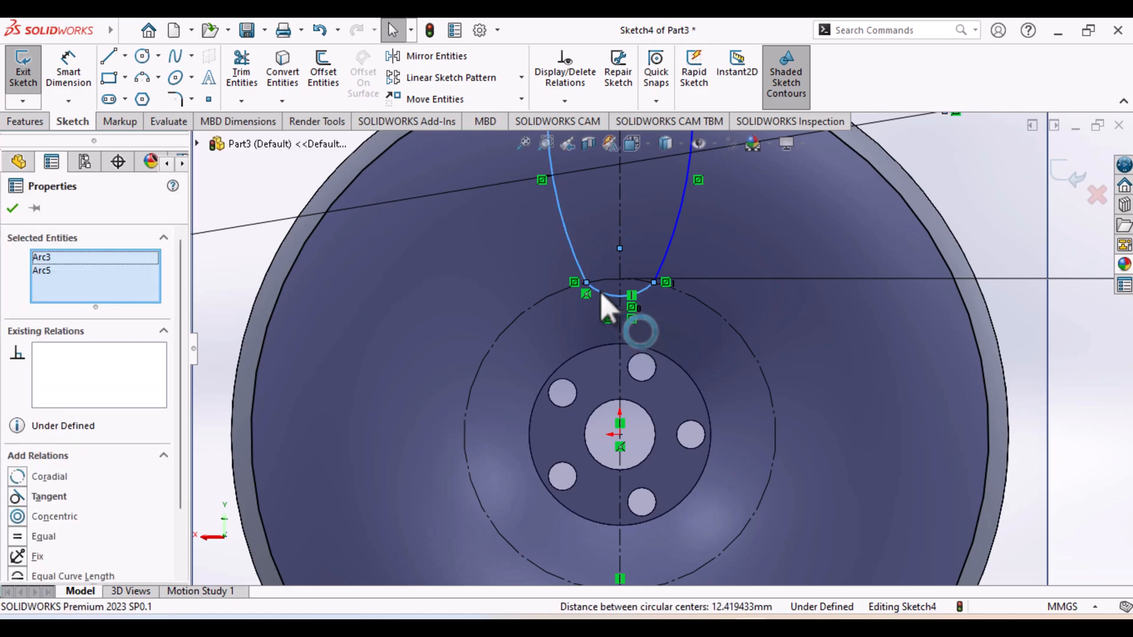
left_click(602, 295)
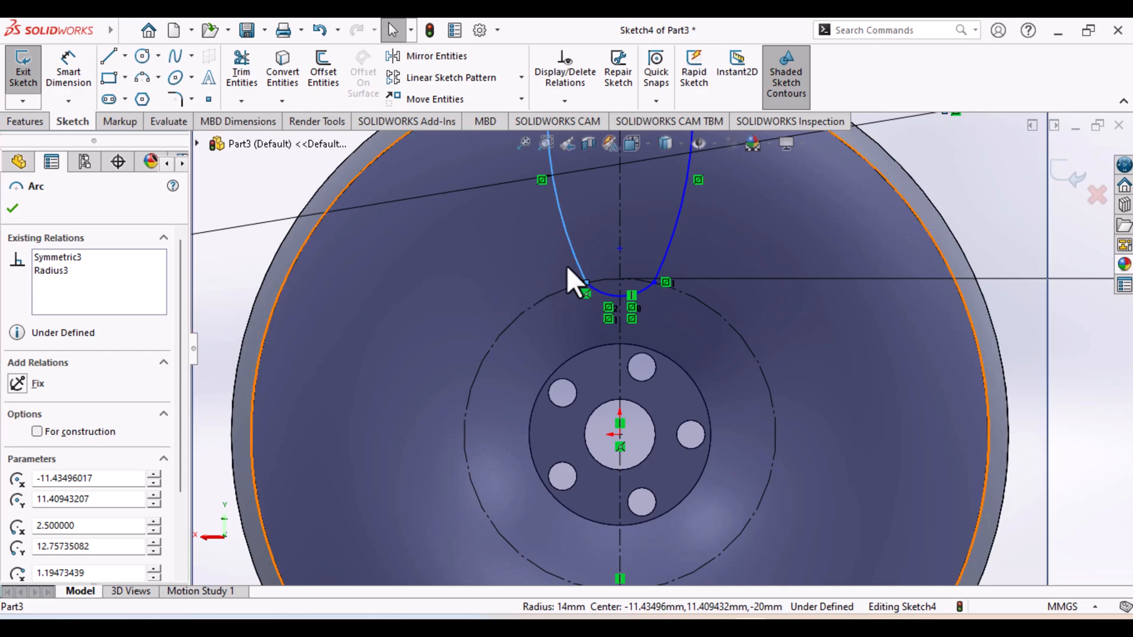
scroll(105, 438, "down", 3)
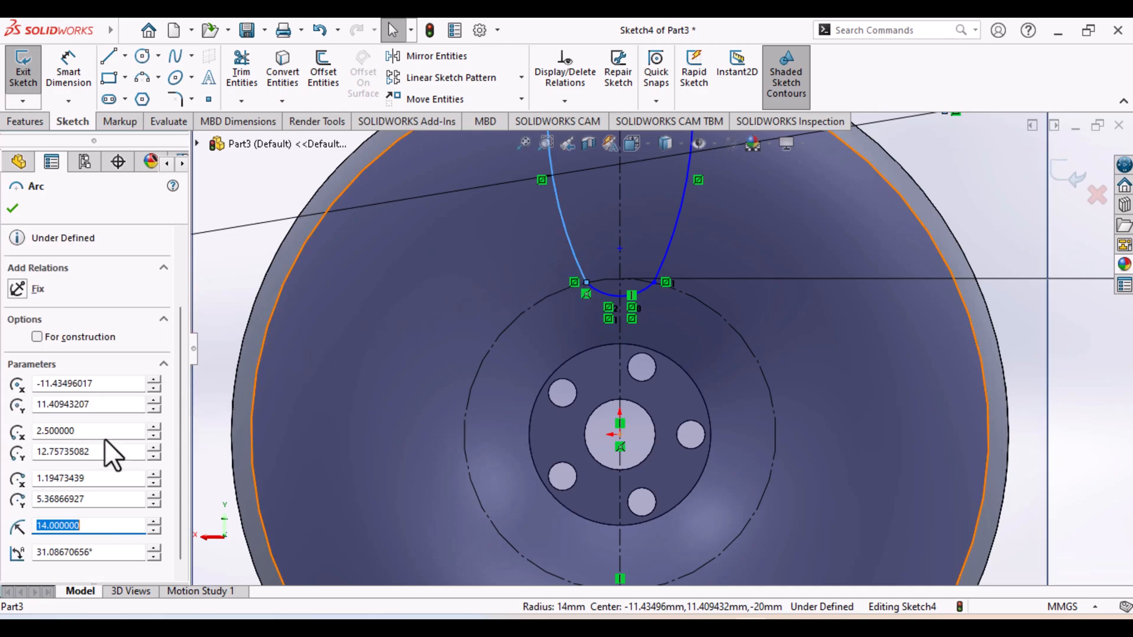
scroll(105, 437, "down", 1)
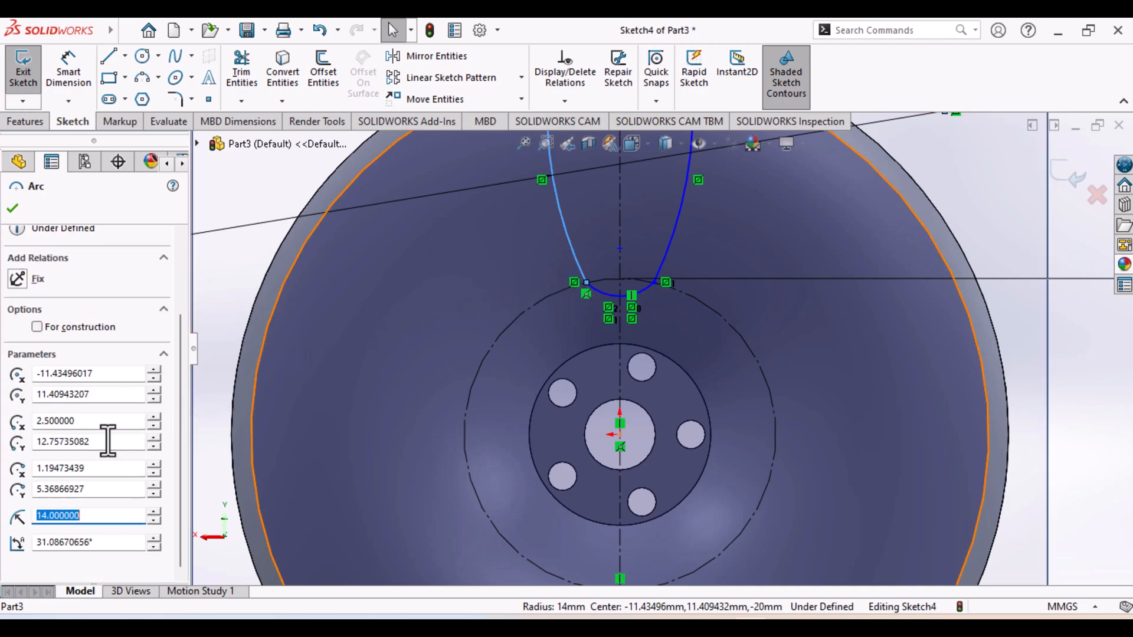
scroll(108, 441, "up", 3)
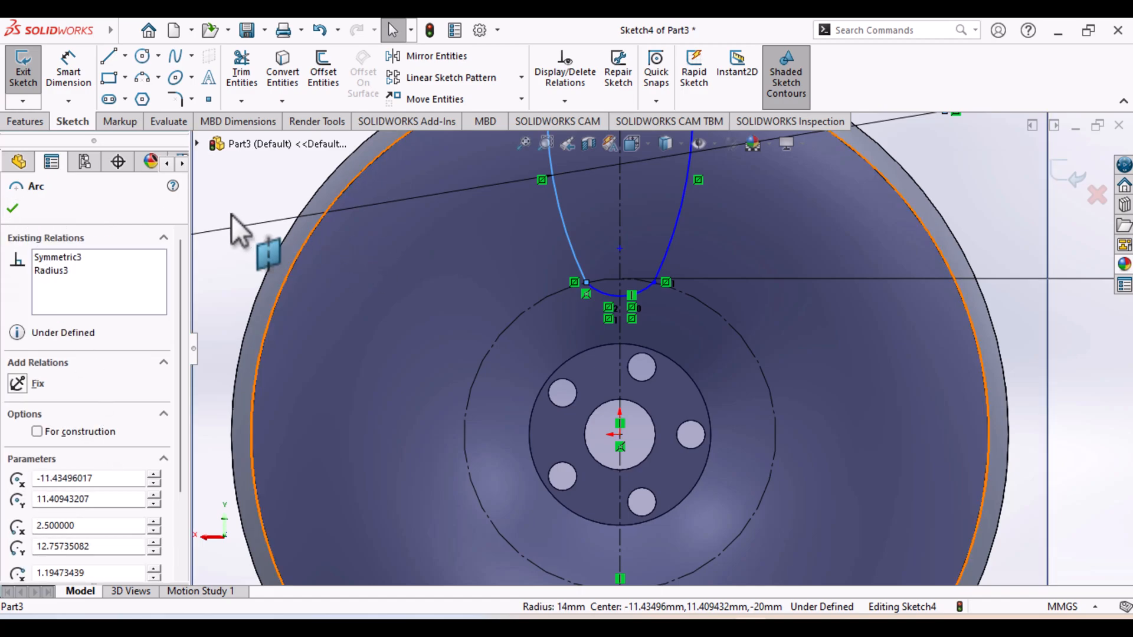
left_click(13, 208)
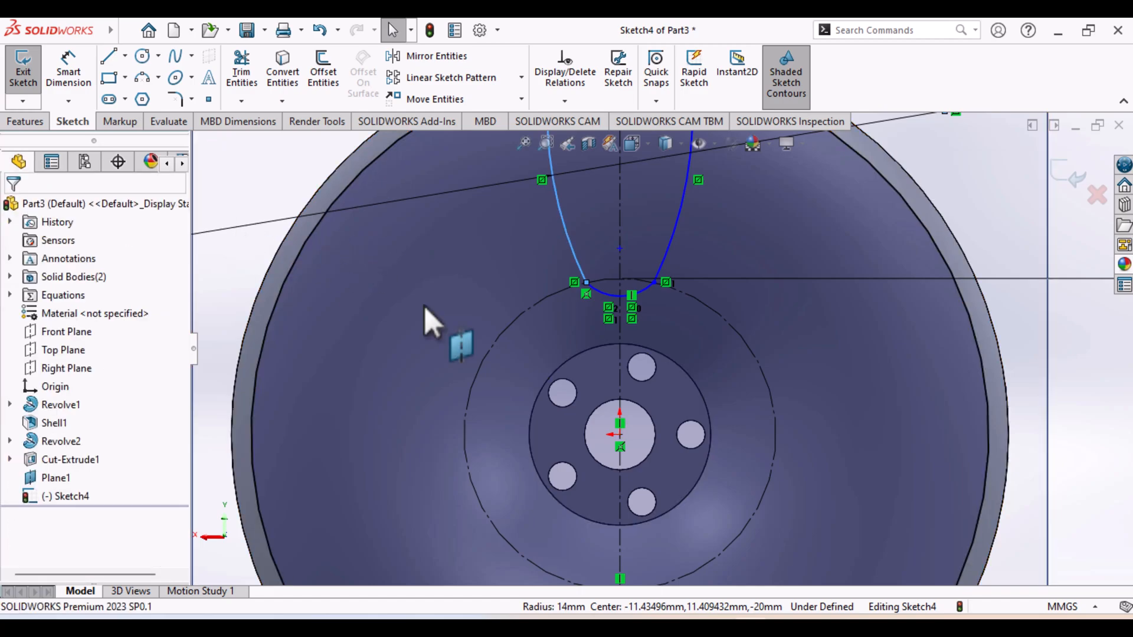
Make the lower connecting arc tangent to both the original and the mirrored side arc
left_click(604, 292)
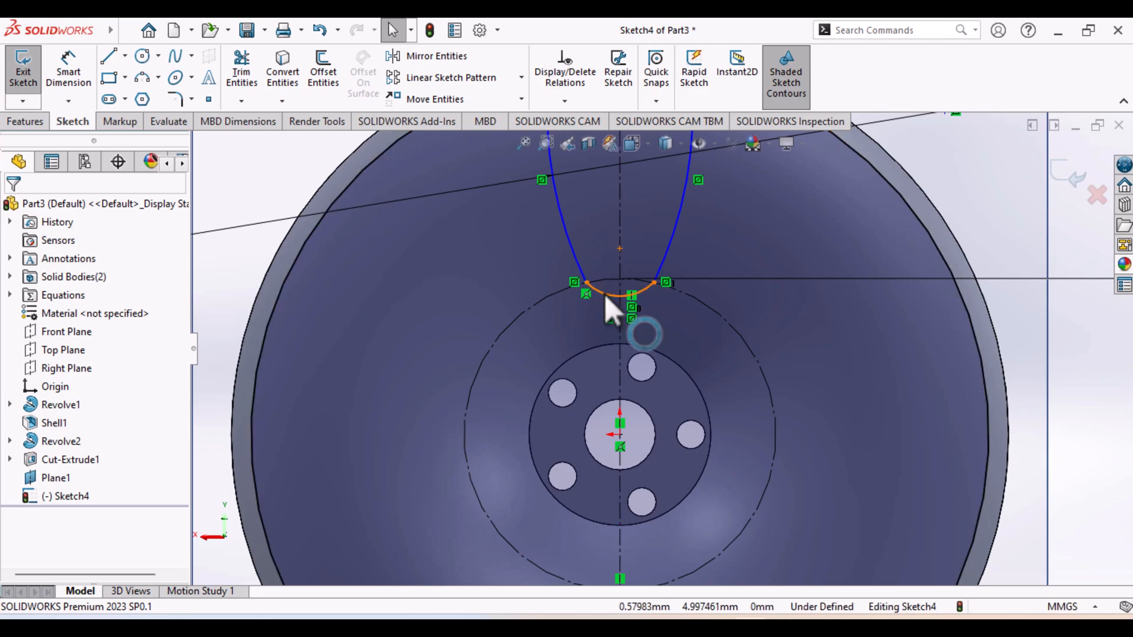
left_click(580, 264, "ctrl")
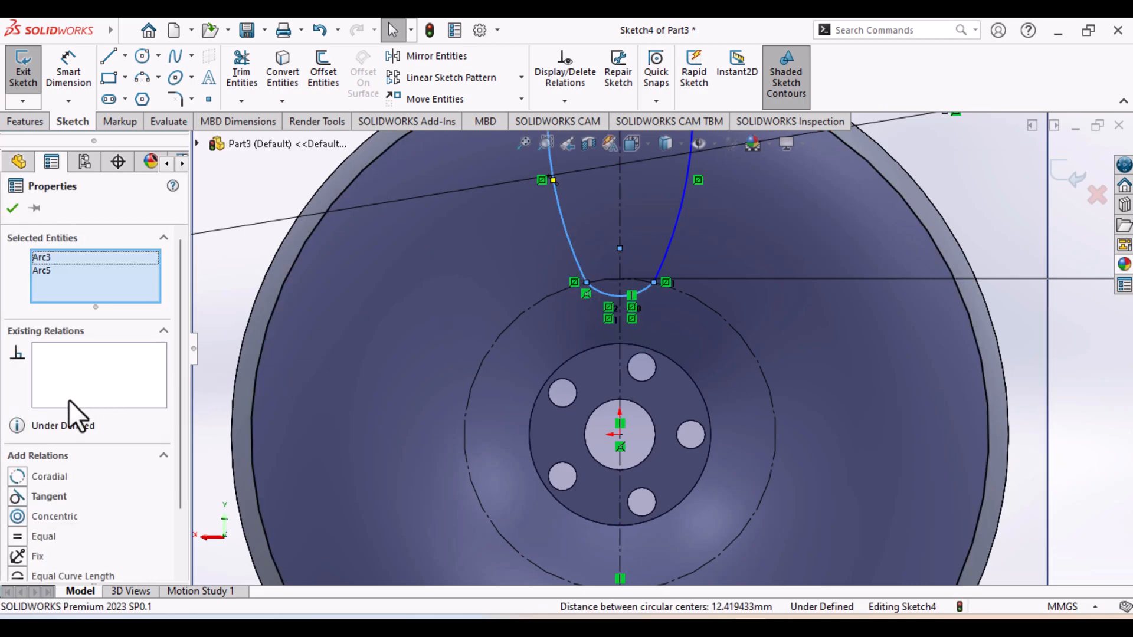
left_click(54, 501)
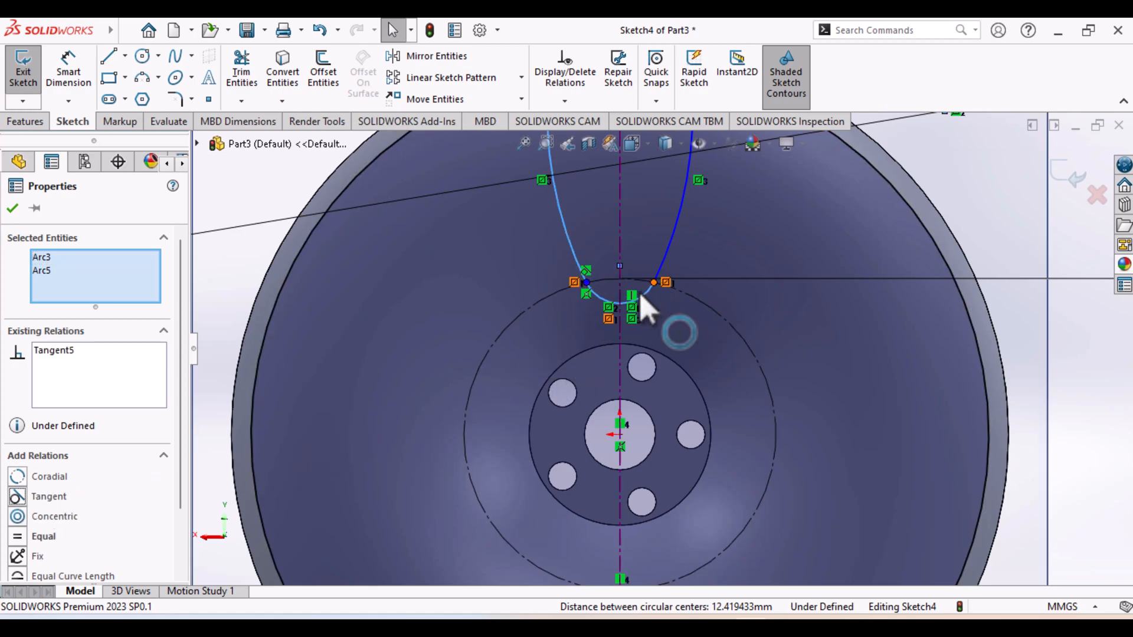
left_click(11, 208)
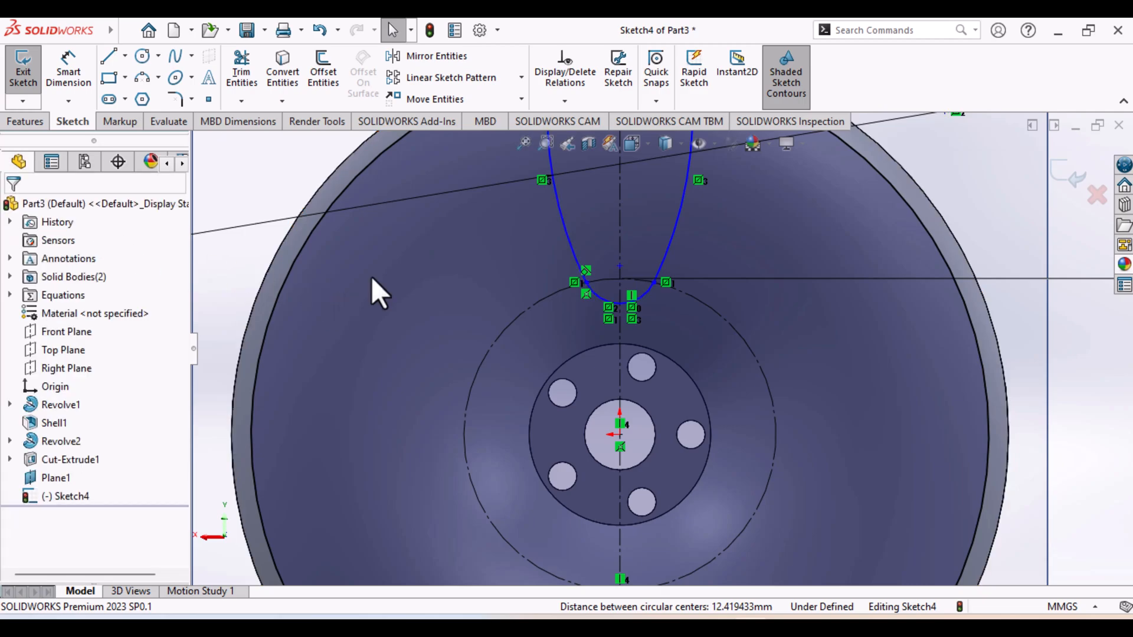
left_click(644, 295)
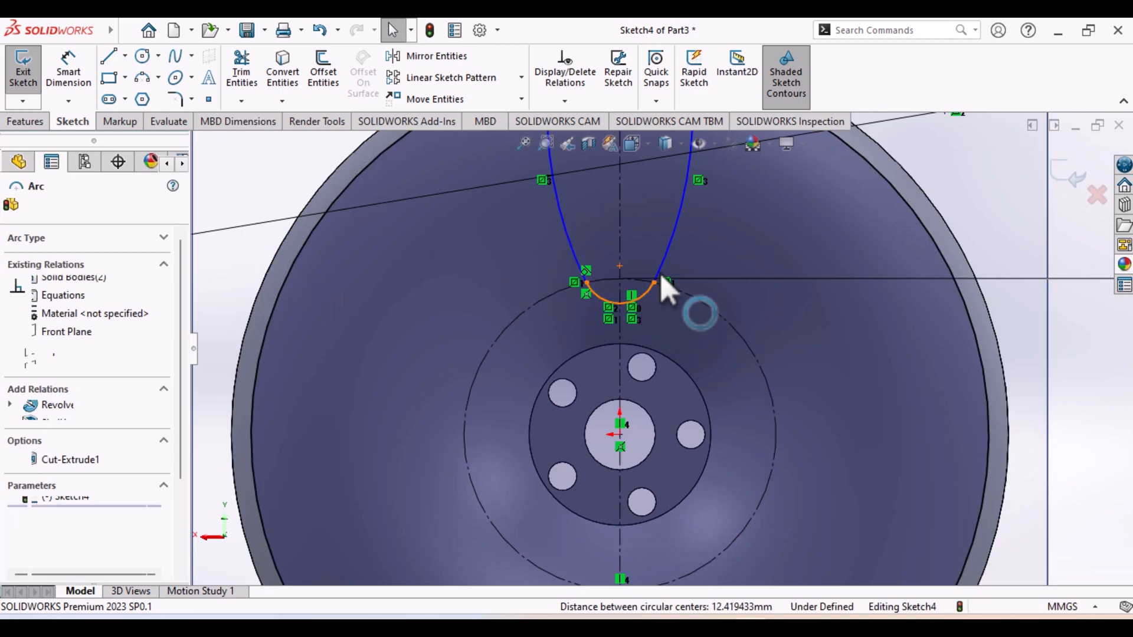
left_click(670, 247, "ctrl")
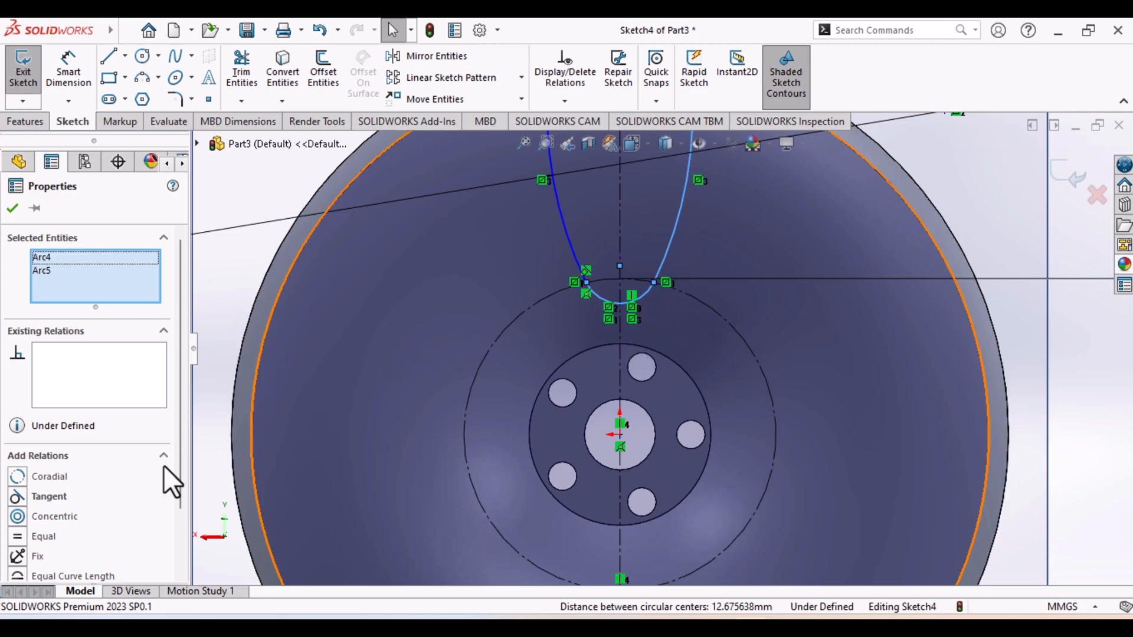
left_click(34, 497)
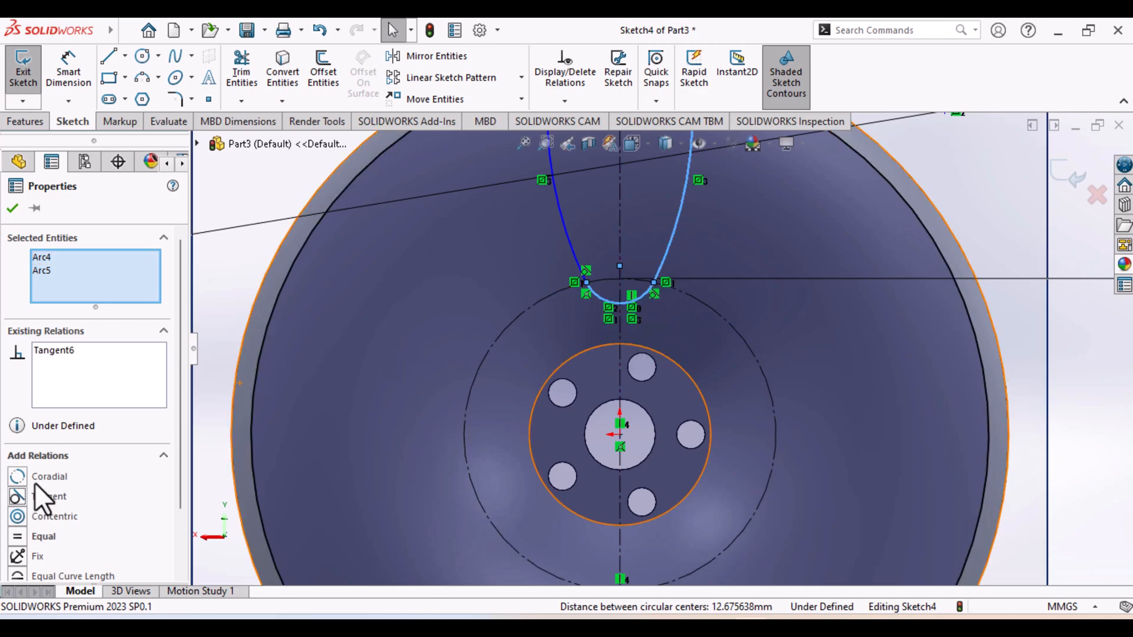
left_click(12, 208)
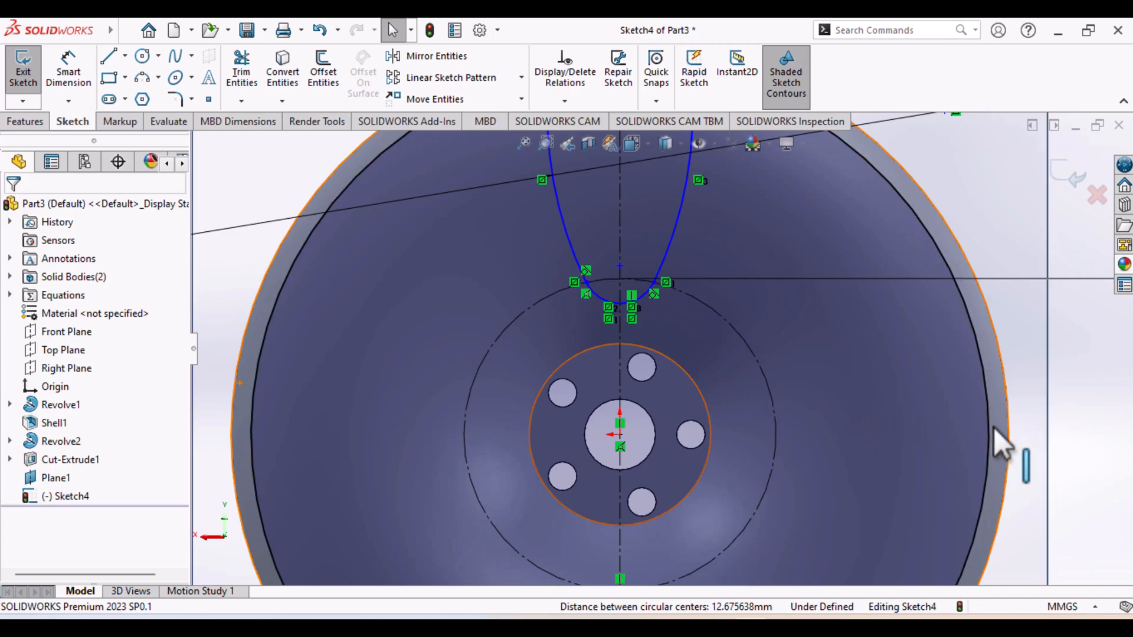
Trim the 26 mm circle to the short arc between the side arcs using Trim to closest, keeping the trimmed part as construction geometry
key("f")
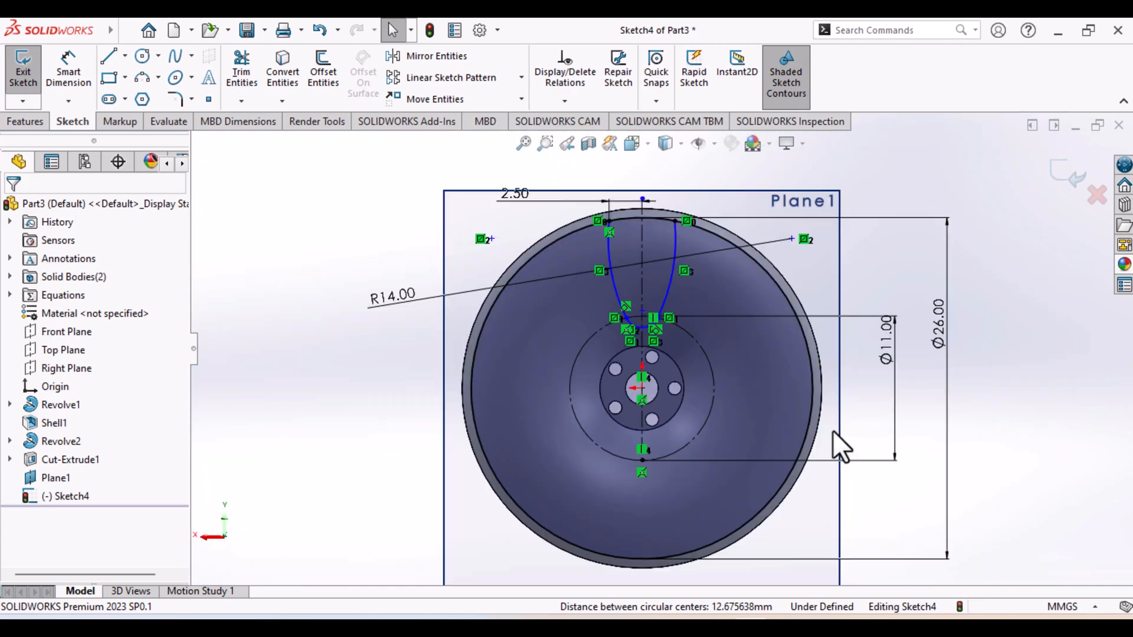
scroll(833, 430, "up", 4)
scroll(833, 430, "down", 6)
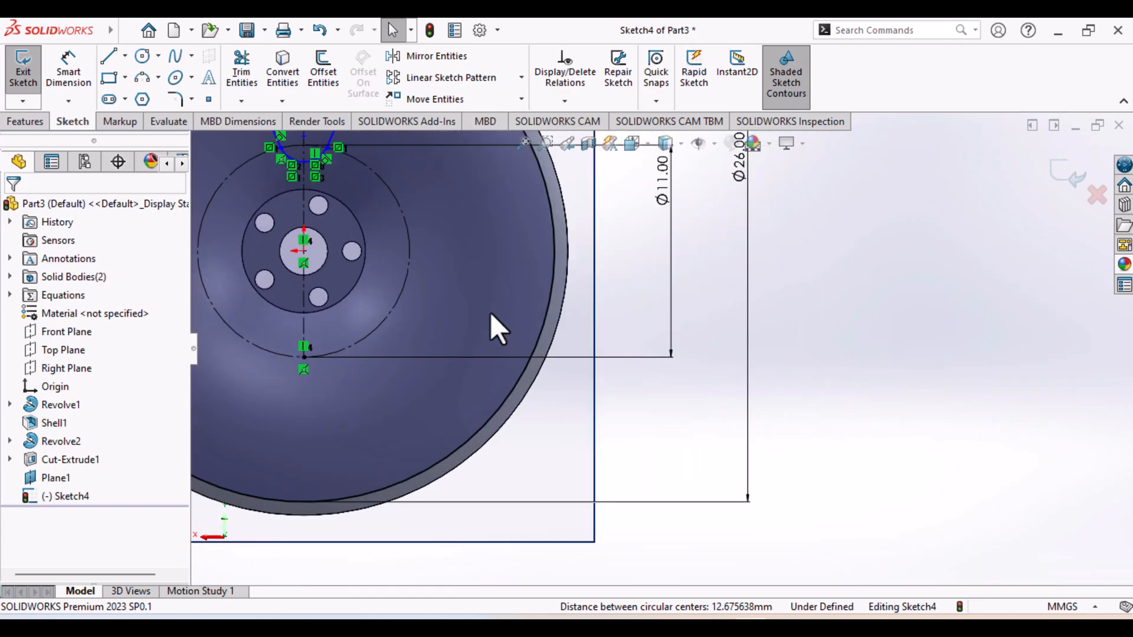
middle_click_drag(620, 499, 653, 491)
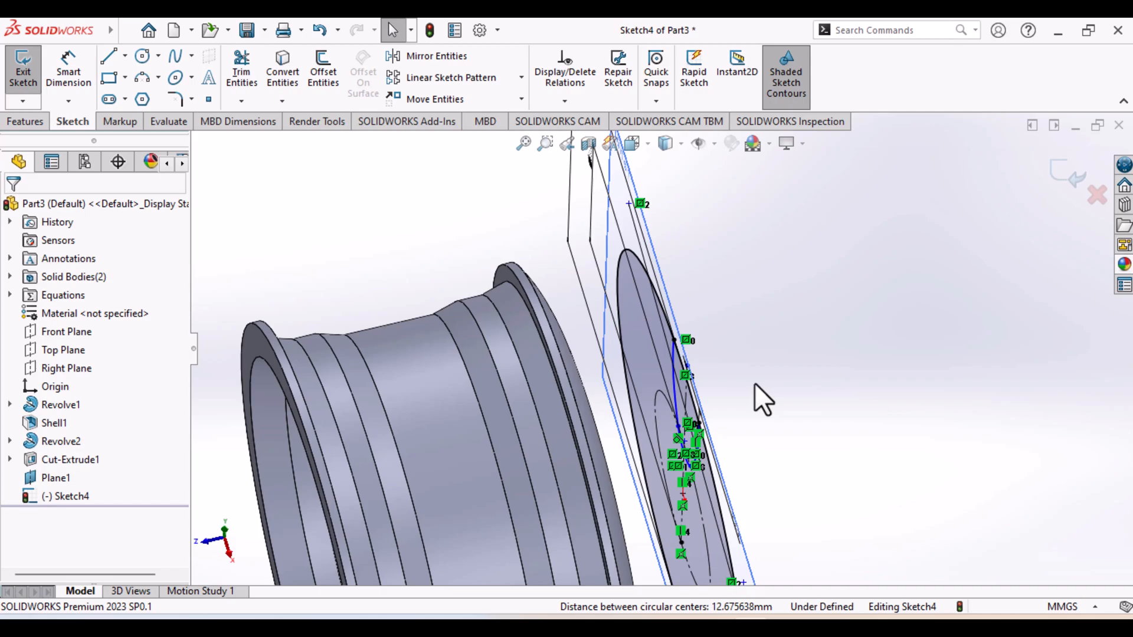
key("ctrl+8")
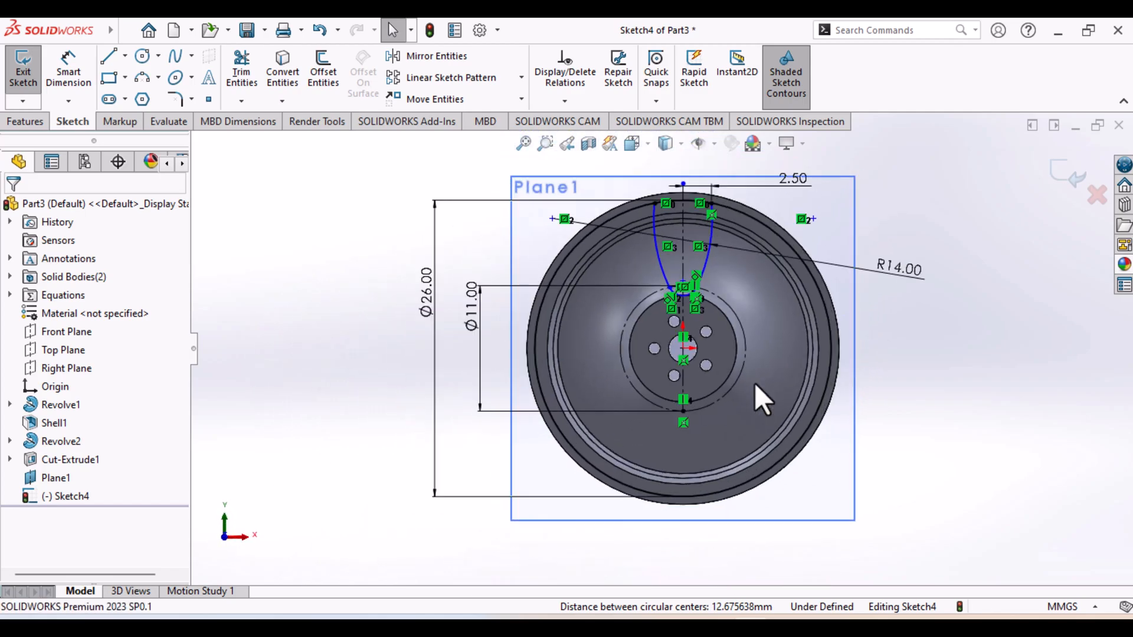
key("ctrl+8")
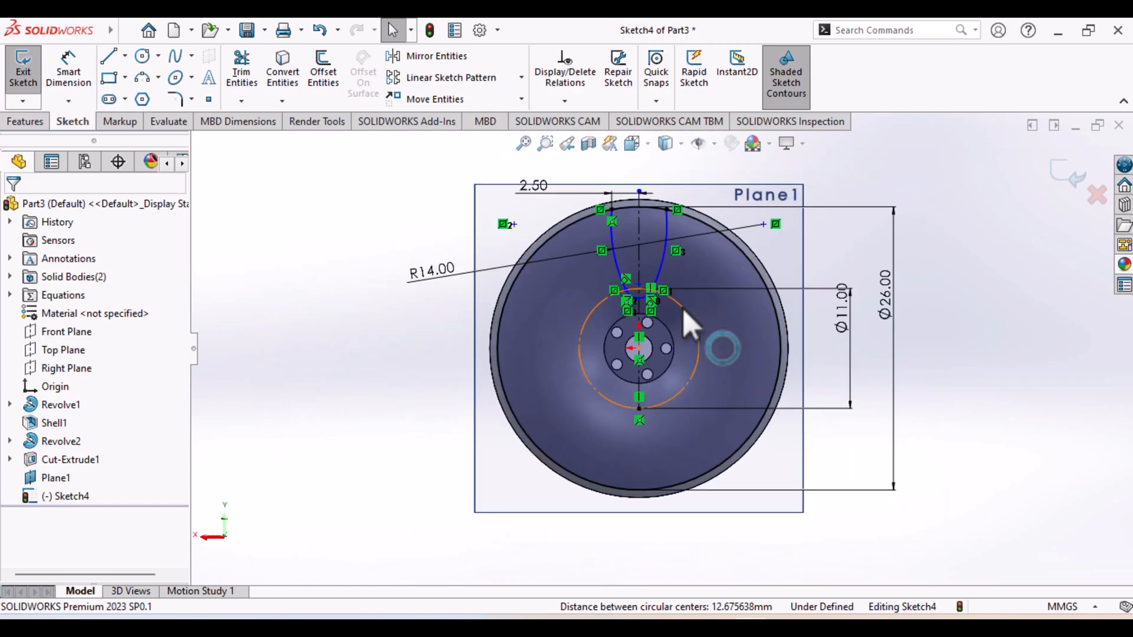
scroll(682, 307, "up", 2)
scroll(682, 307, "down", 3)
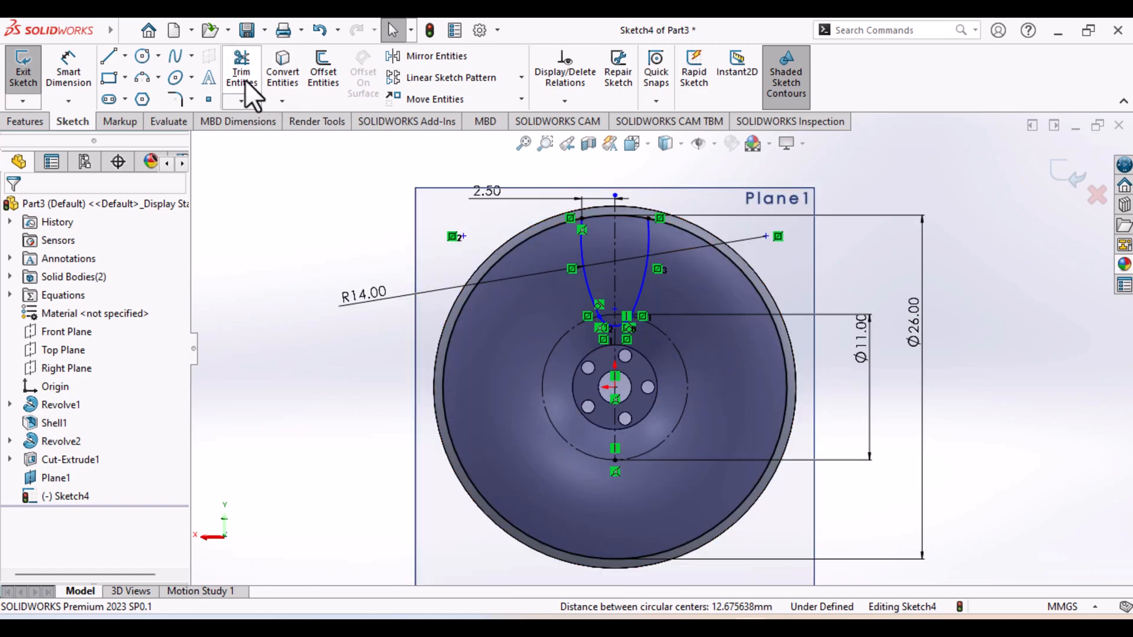
left_click(239, 101)
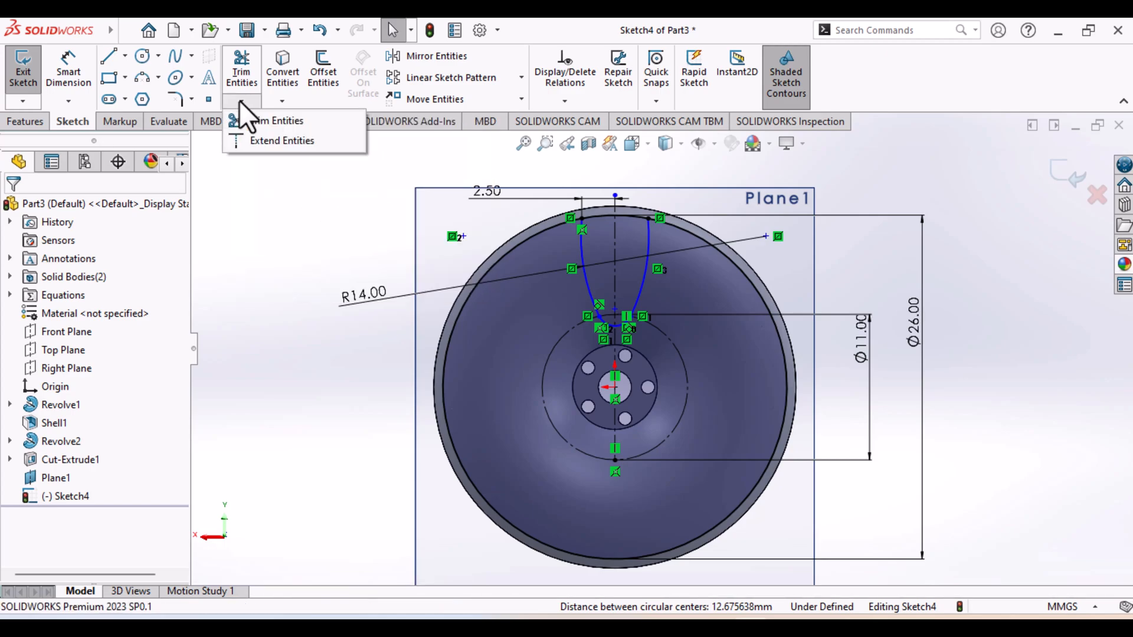
left_click(247, 119)
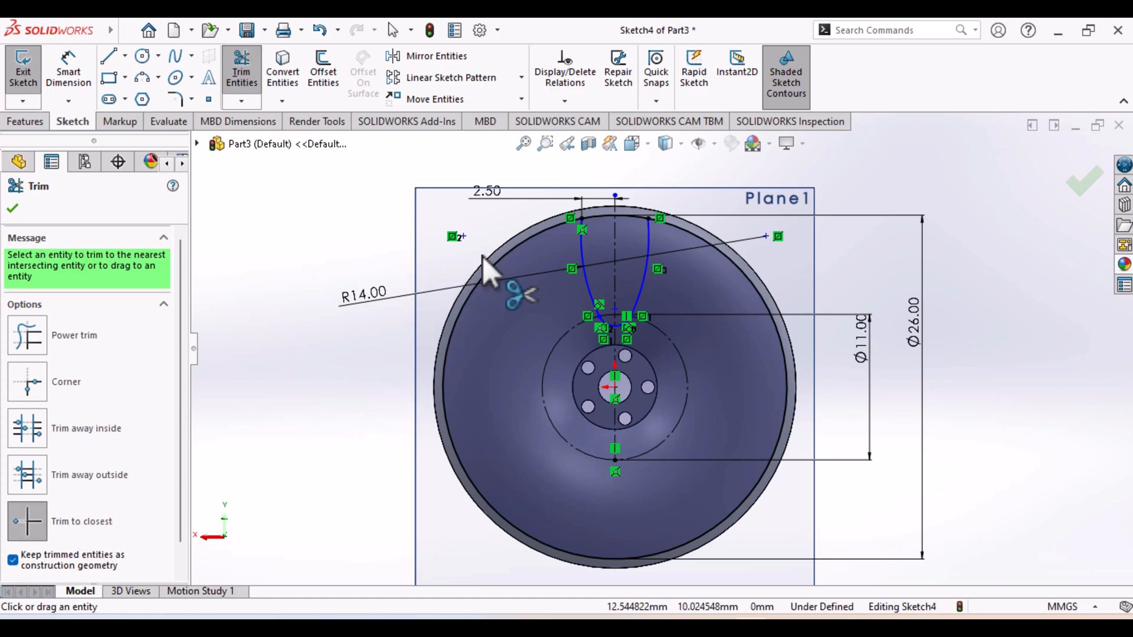
left_click(527, 242)
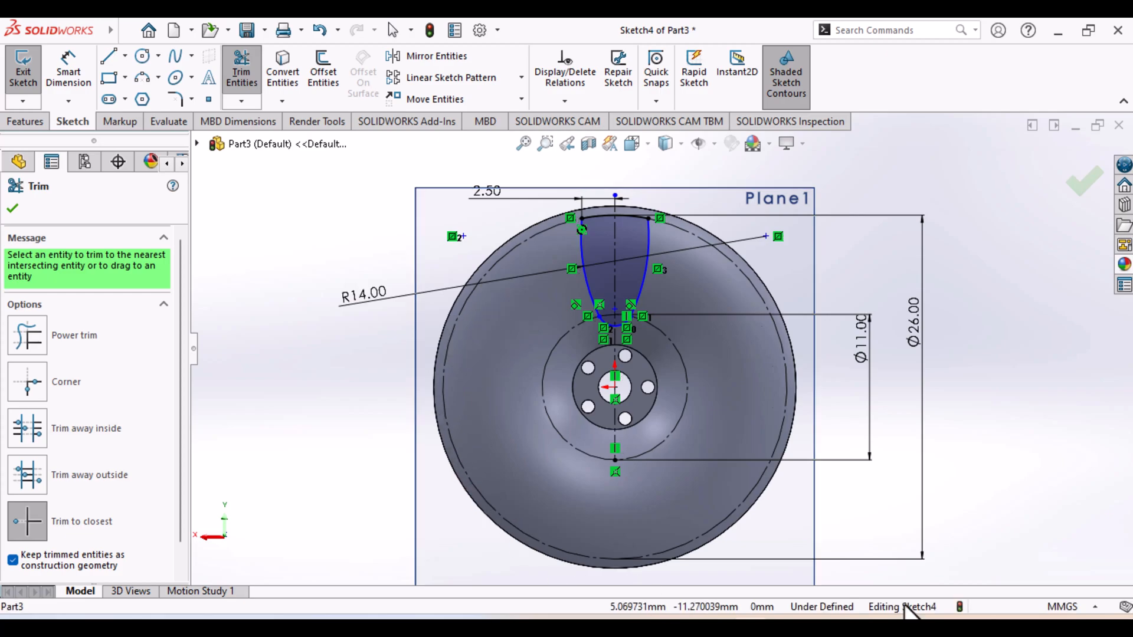
left_click(12, 207)
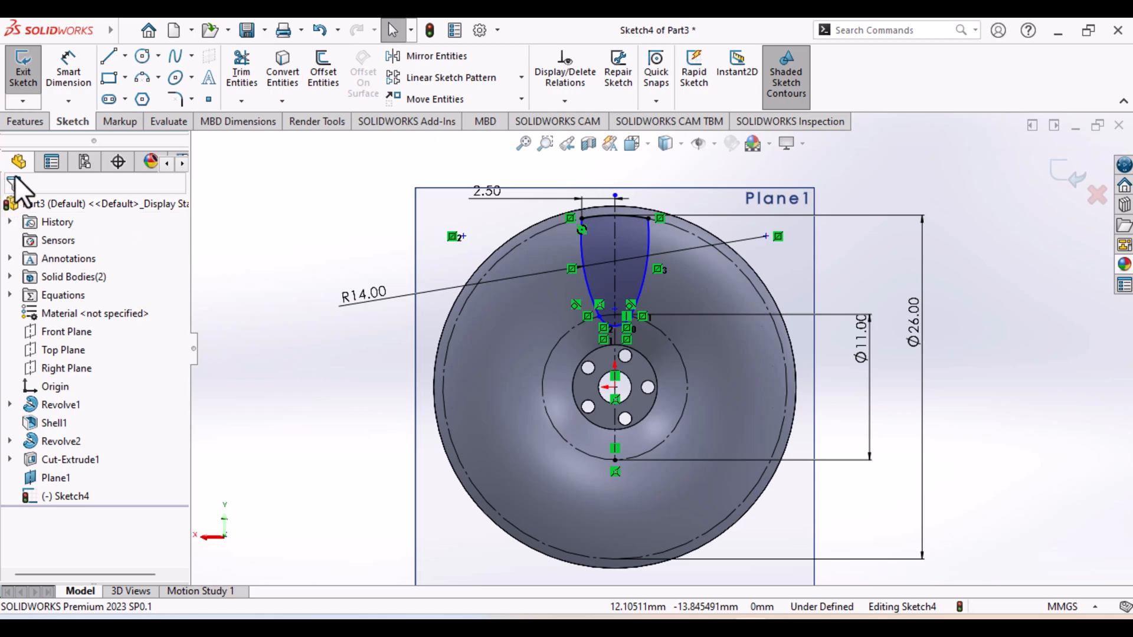
Close the sketch and start an extruded cut from the spoke-opening profile, trying out the opposite cut direction
left_click(27, 80)
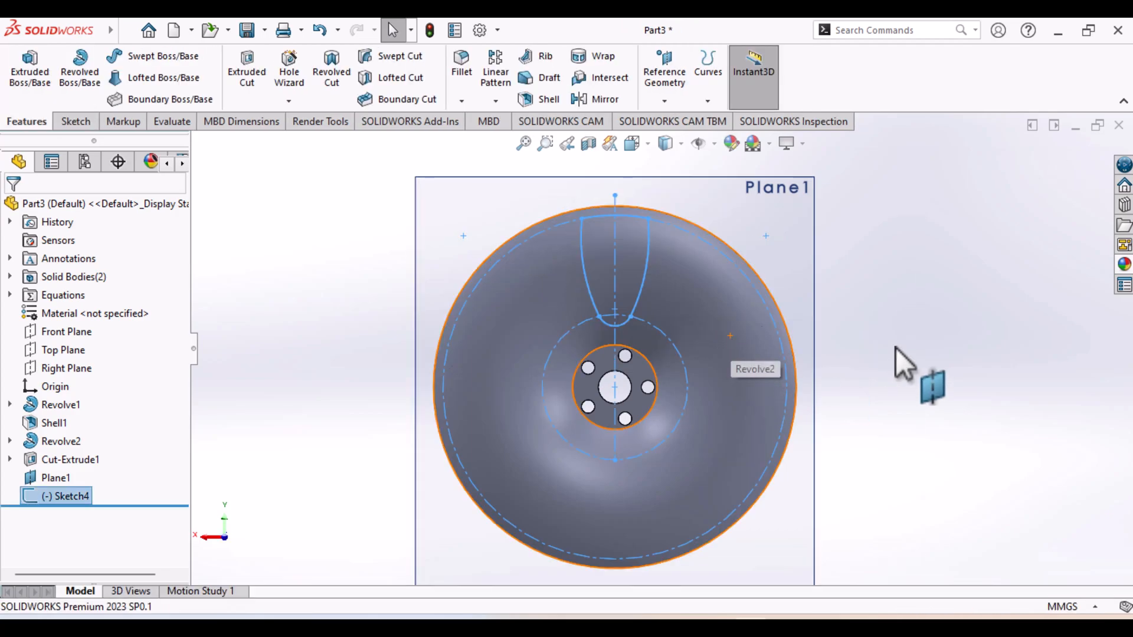
mouse_move(890, 335)
middle_mouse_down()
mouse_move(794, 374)
mouse_move(610, 384)
mouse_move(867, 354)
mouse_move(880, 374)
mouse_move(862, 382)
middle_mouse_up()
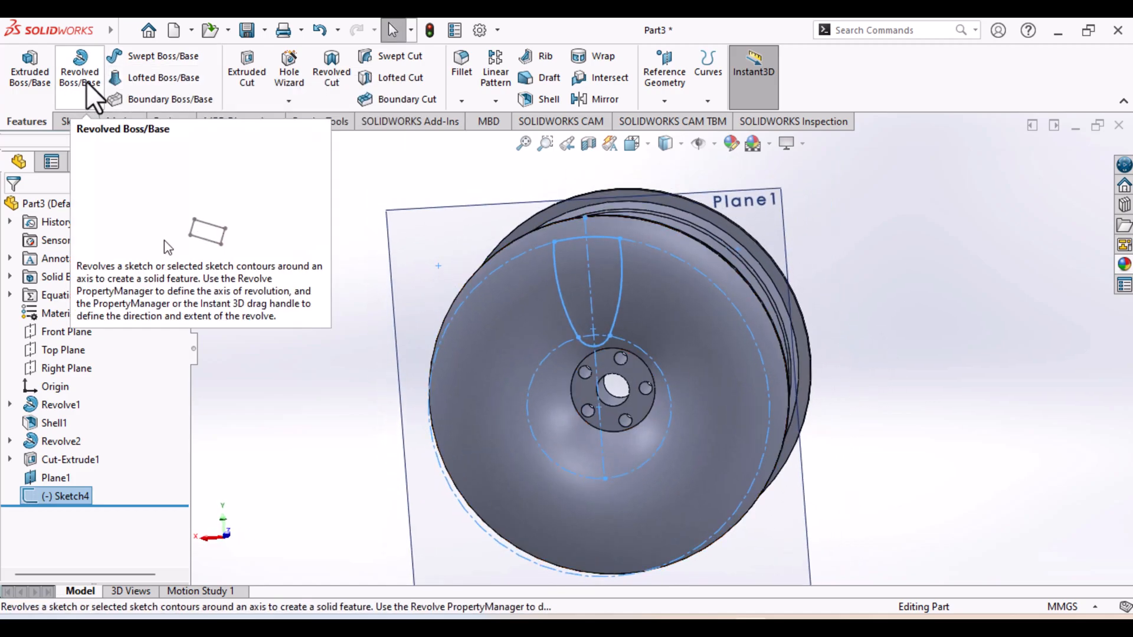
left_click(256, 86)
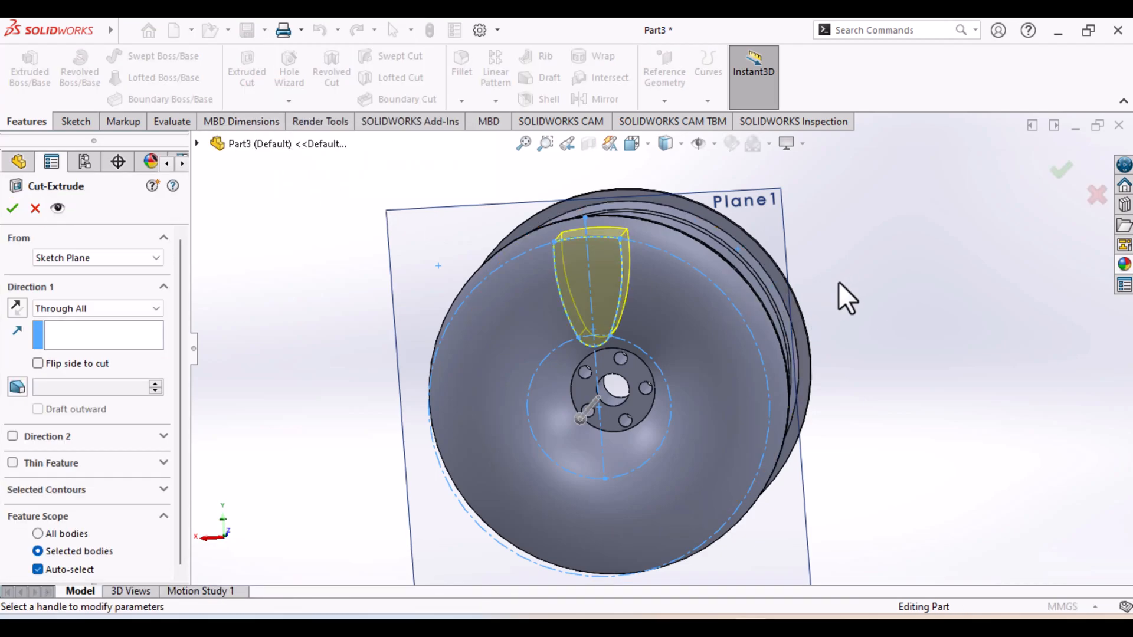
mouse_move(838, 281)
middle_mouse_down()
mouse_move(783, 329)
mouse_move(746, 328)
middle_mouse_up()
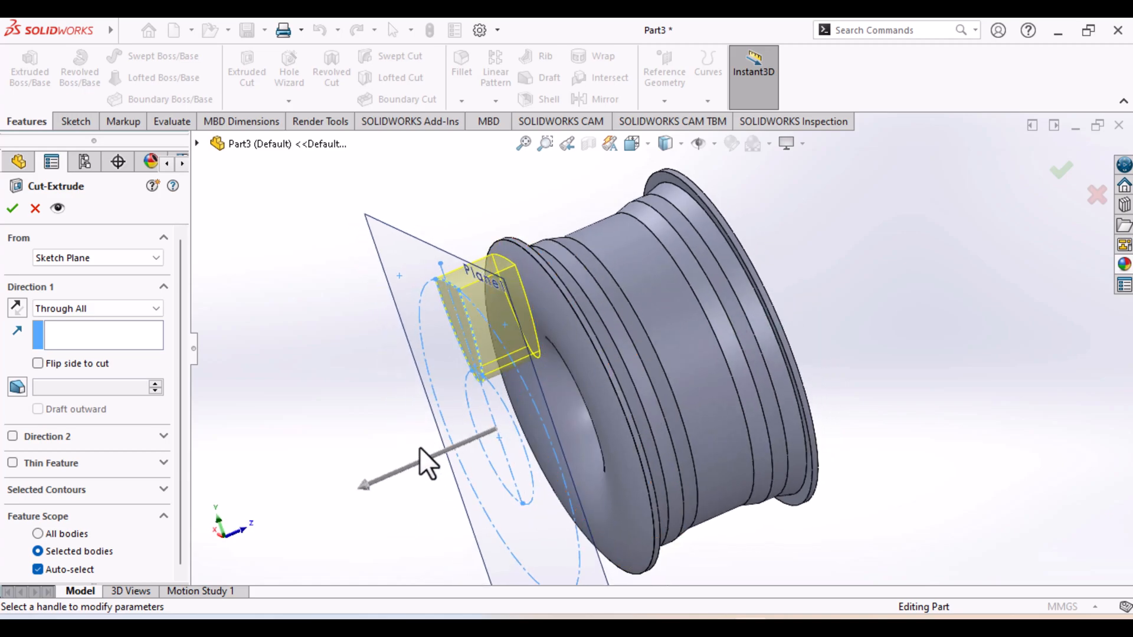
left_click_drag(364, 488, 625, 367)
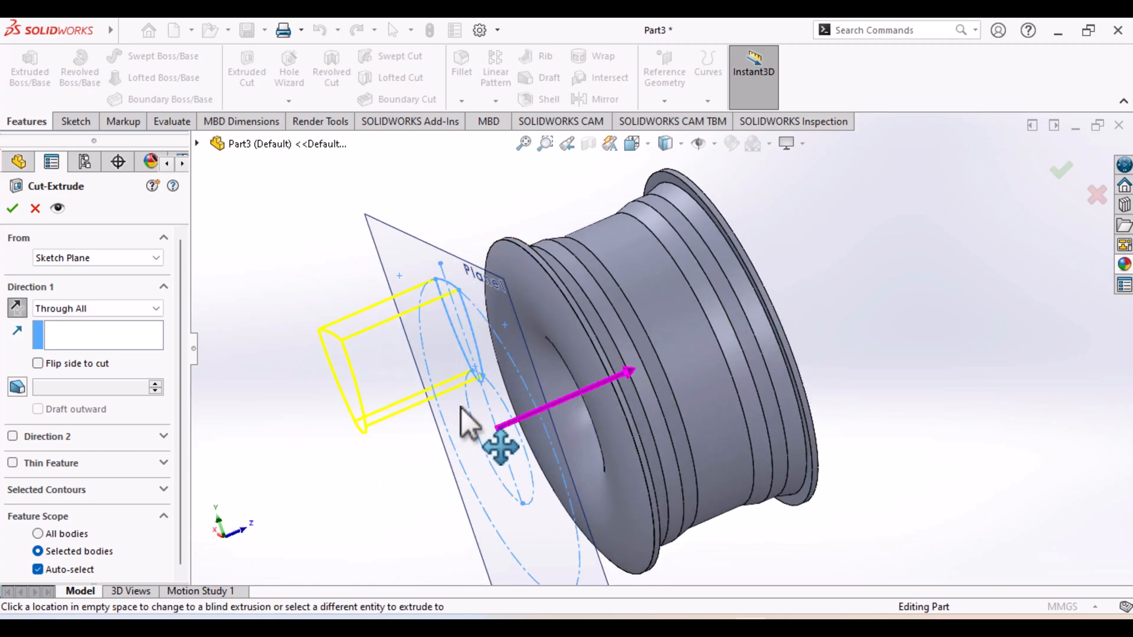
left_click_drag(460, 408, 401, 422)
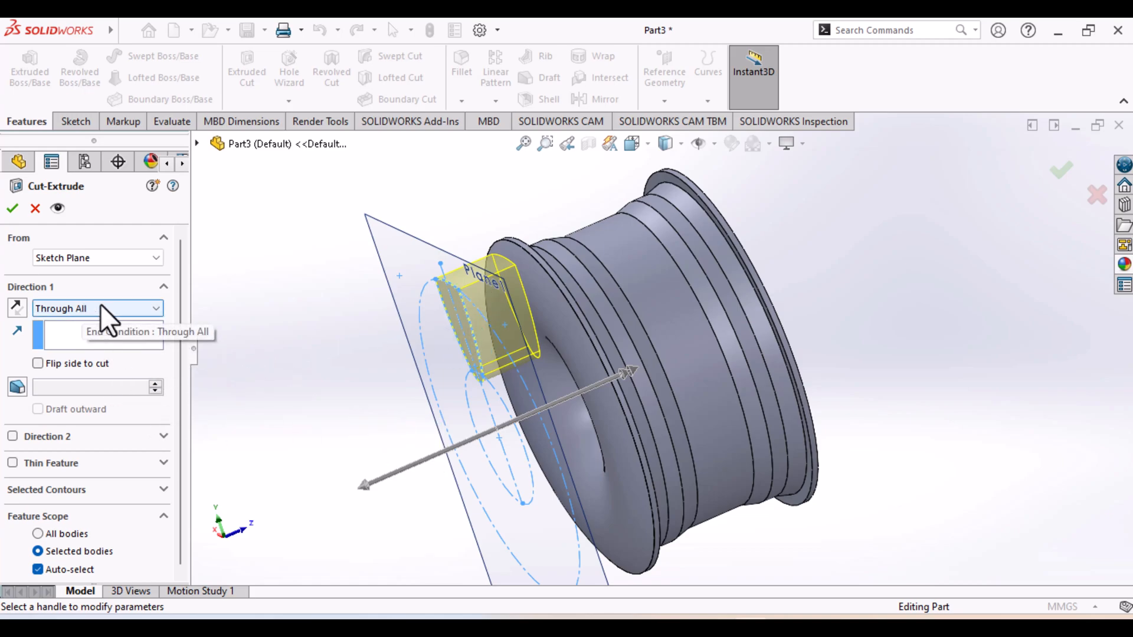
Make the spoke-opening cut a Blind cut directed from the sketch plane into the rim
left_click(155, 308)
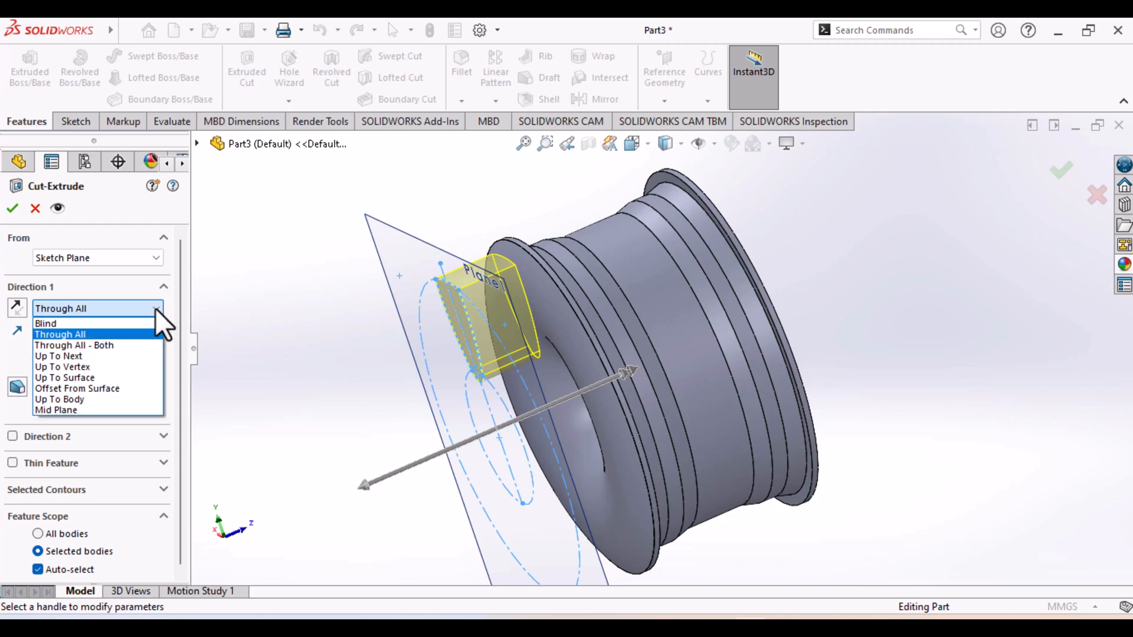
left_click(136, 321)
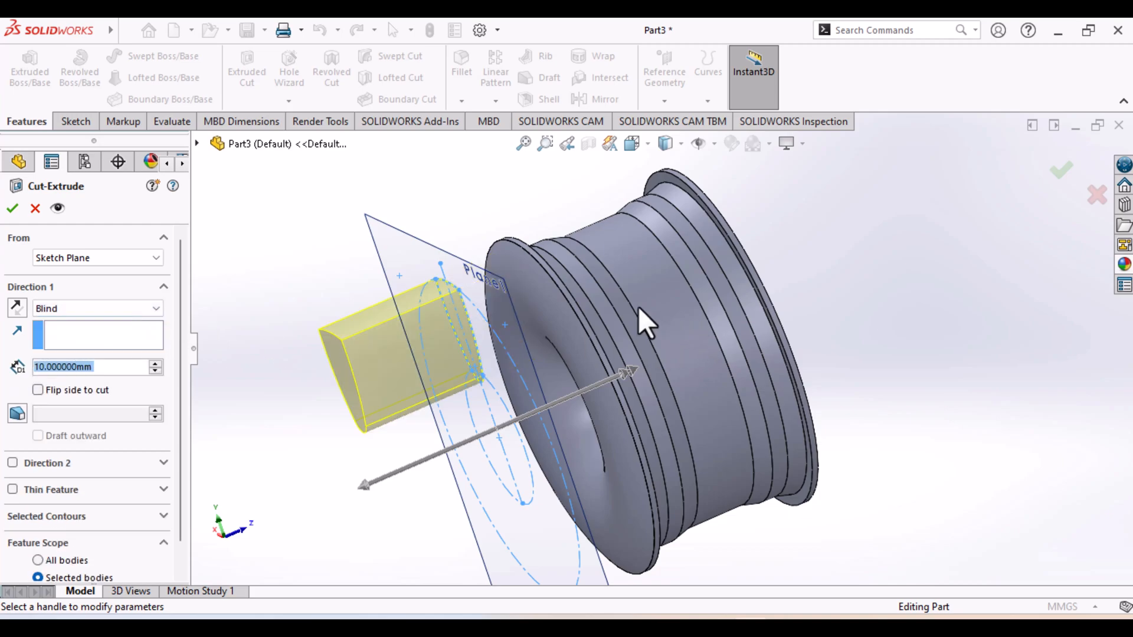
mouse_move(366, 484)
left_mouse_down()
mouse_move(375, 495)
mouse_move(384, 463)
mouse_move(717, 367)
mouse_move(559, 354)
left_mouse_up()
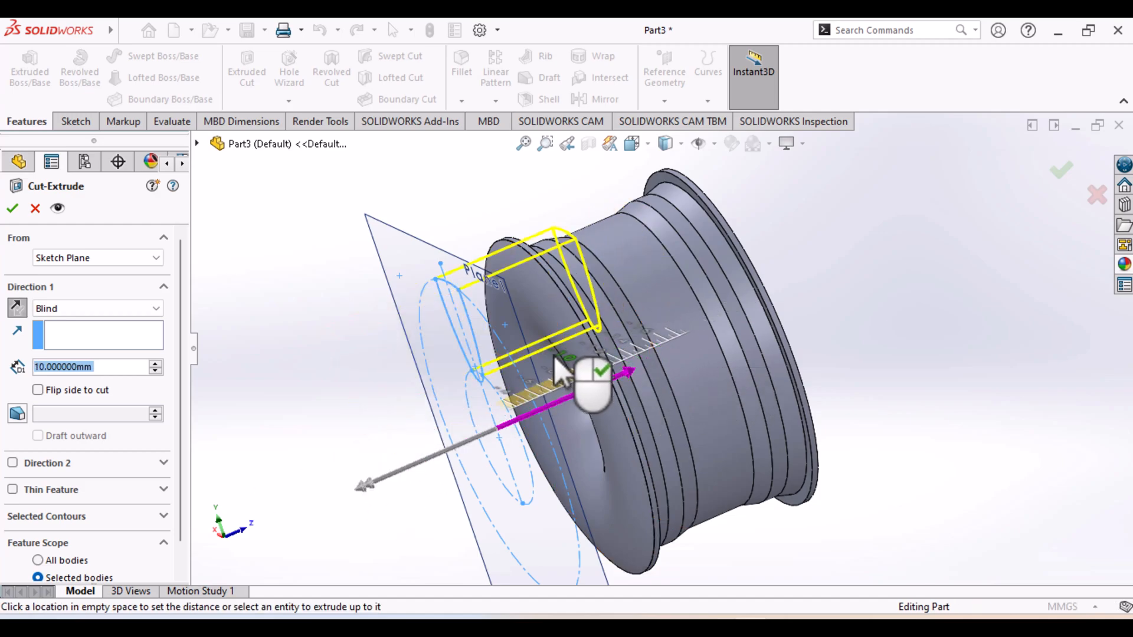
left_click(553, 356)
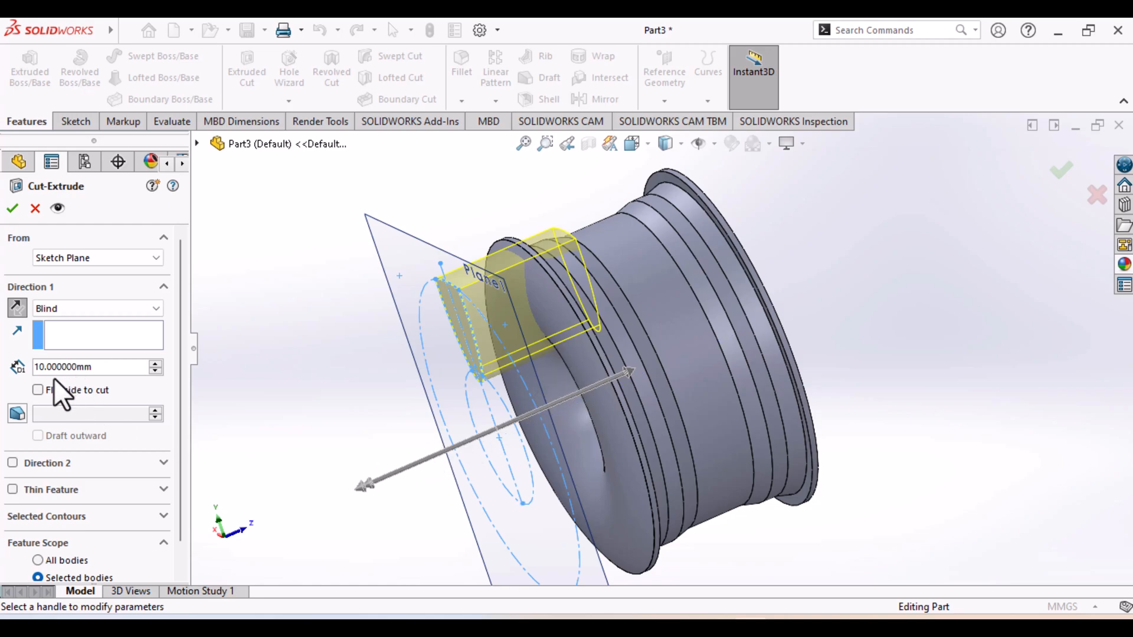
Try a 3 mm depth for the spoke-opening cut
left_click(40, 370)
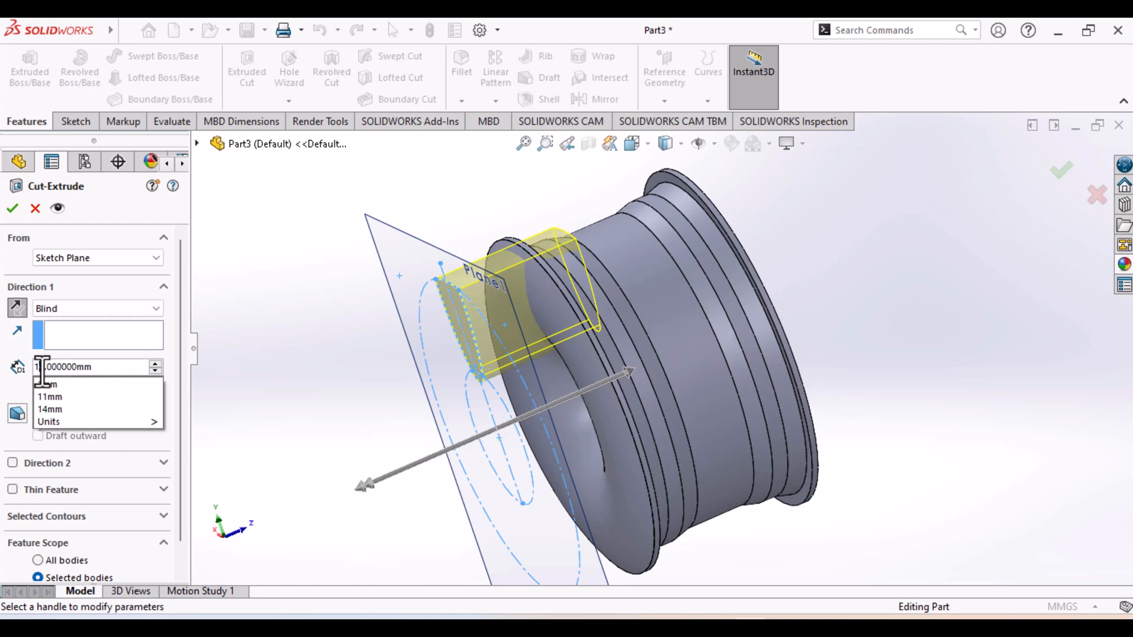
key("Right")
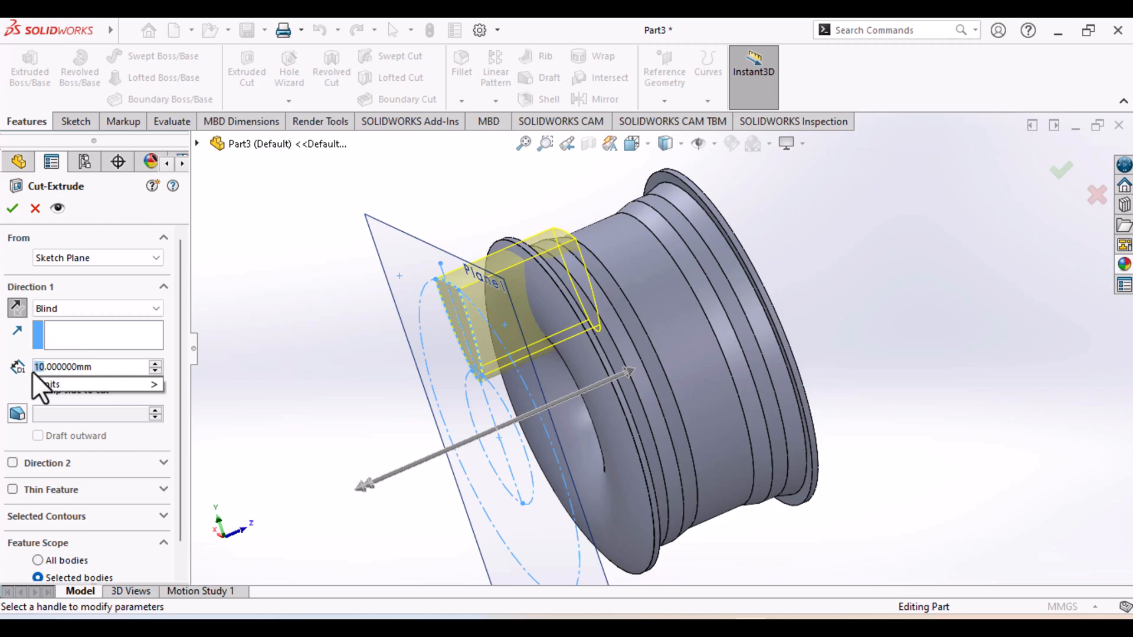
type("3")
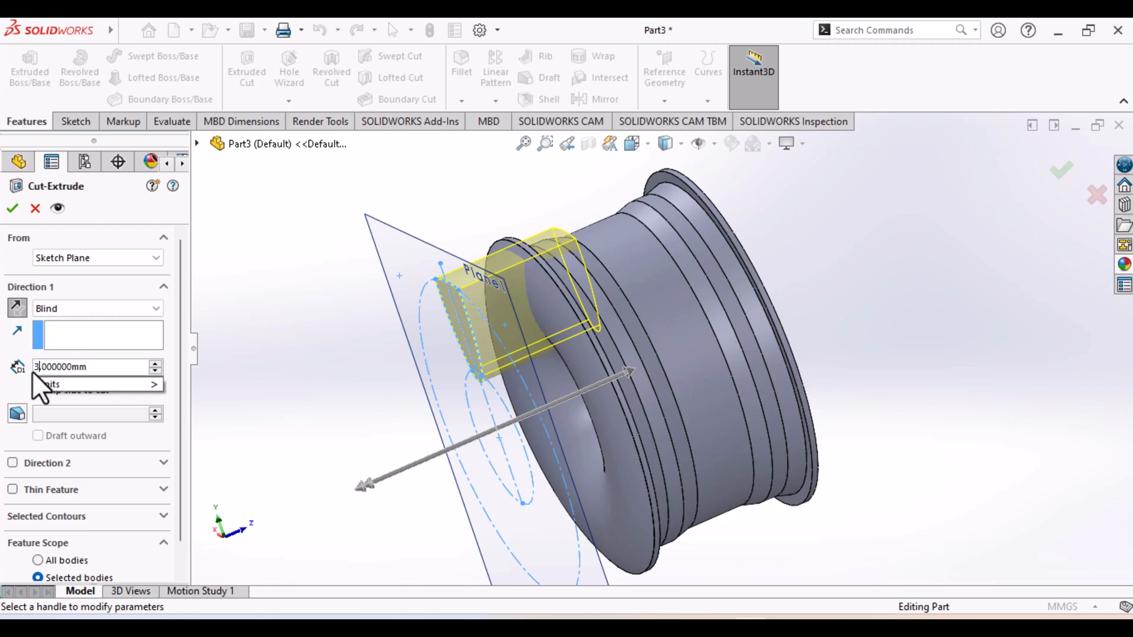
left_click(14, 212)
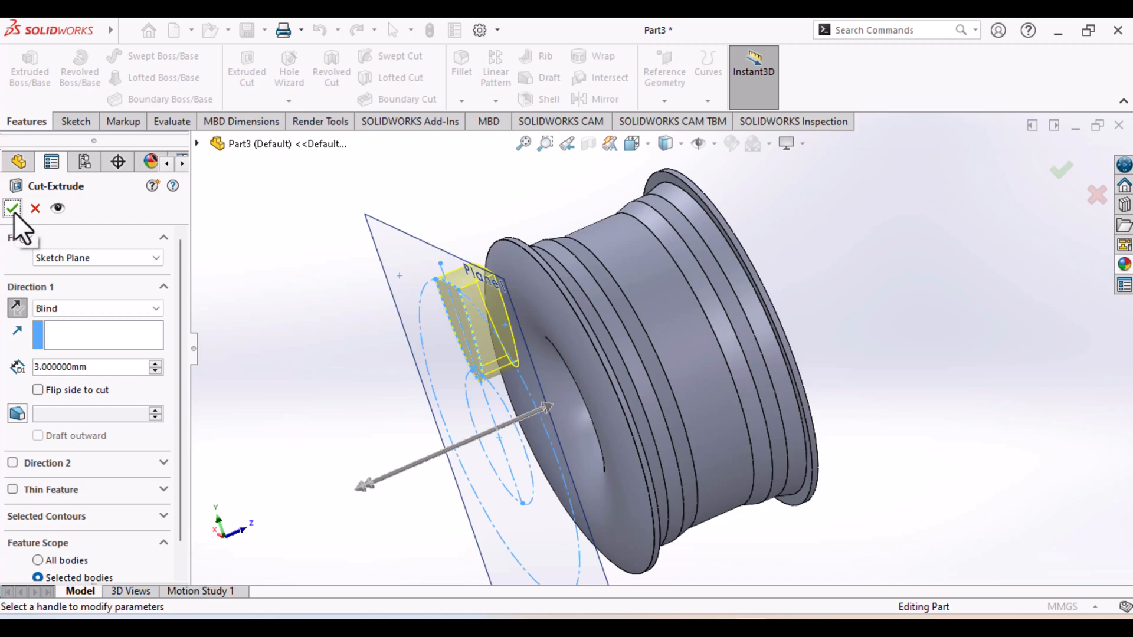
left_click(156, 363)
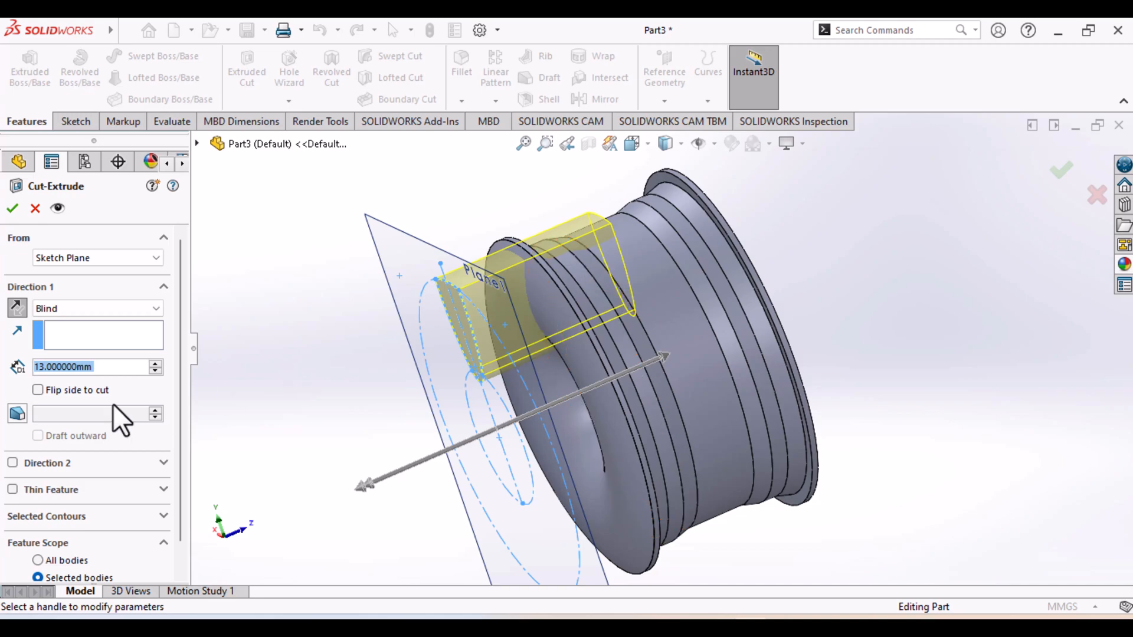
right_click(35, 371)
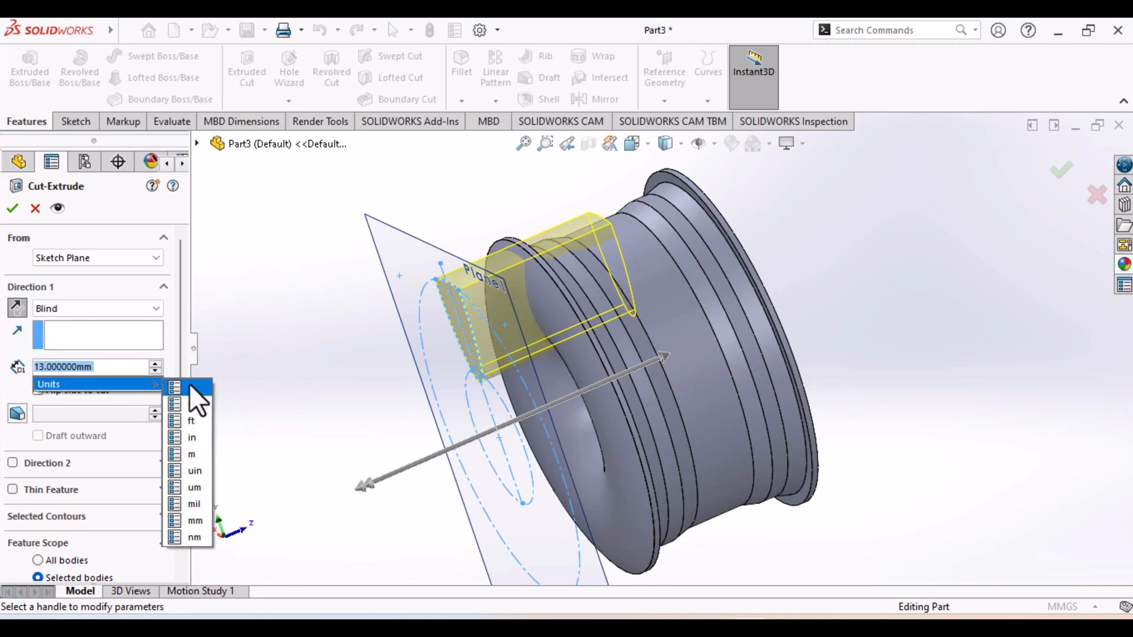
left_click(154, 371)
left_click(154, 371)
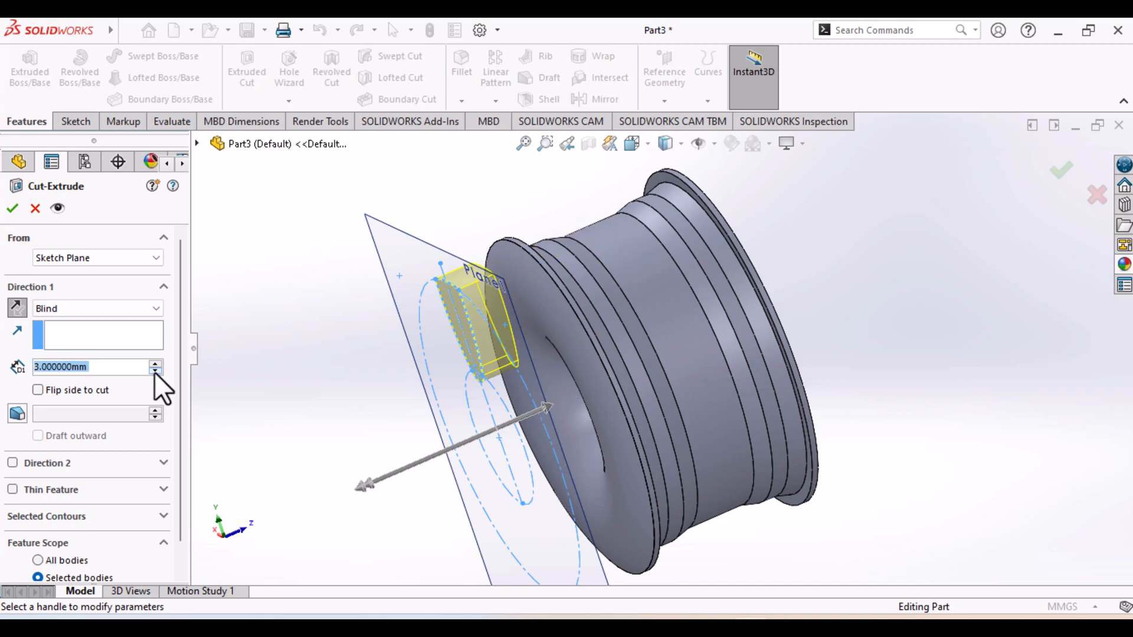
Try a 6 mm depth for the spoke-opening cut
left_click(36, 367)
right_click(35, 376)
mouse_move(80, 391)
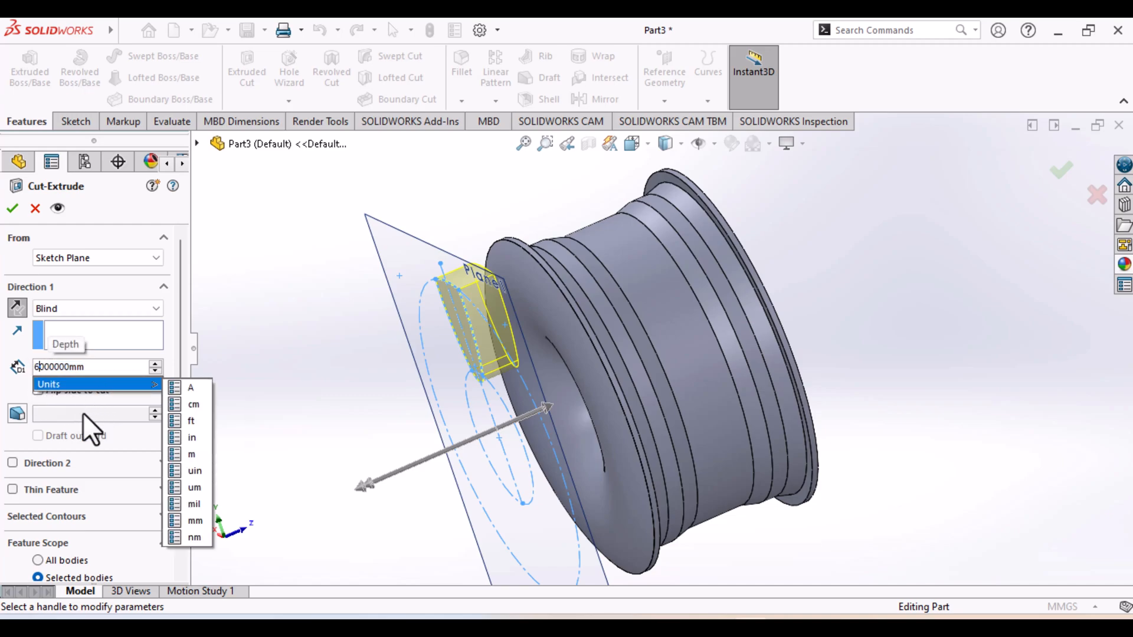
left_click(82, 413)
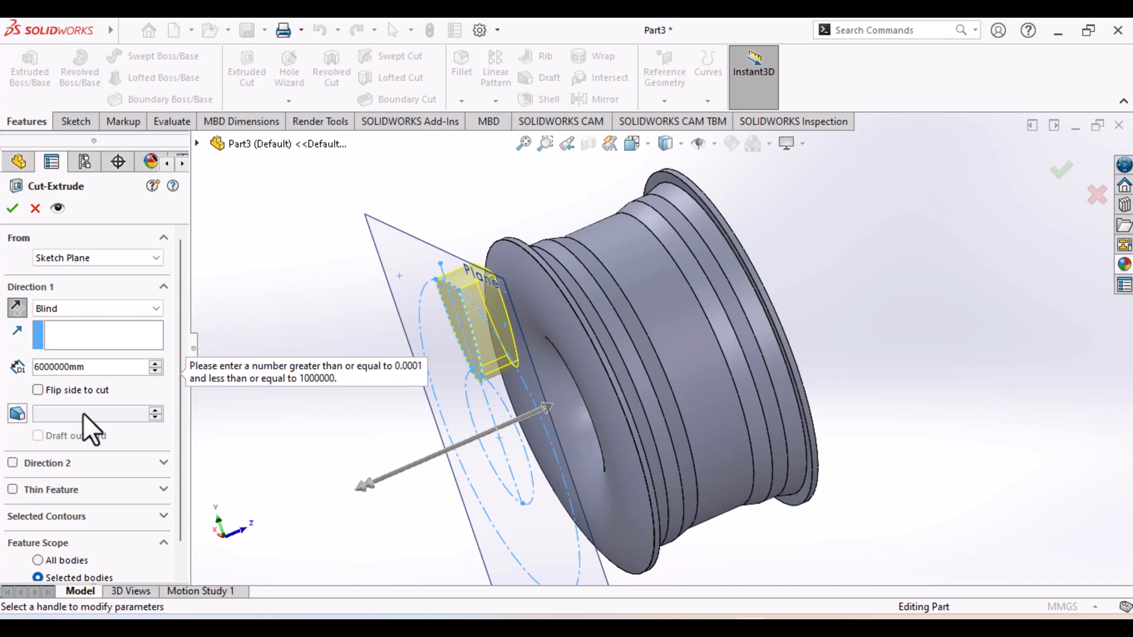
scroll(598, 375, "down", 4)
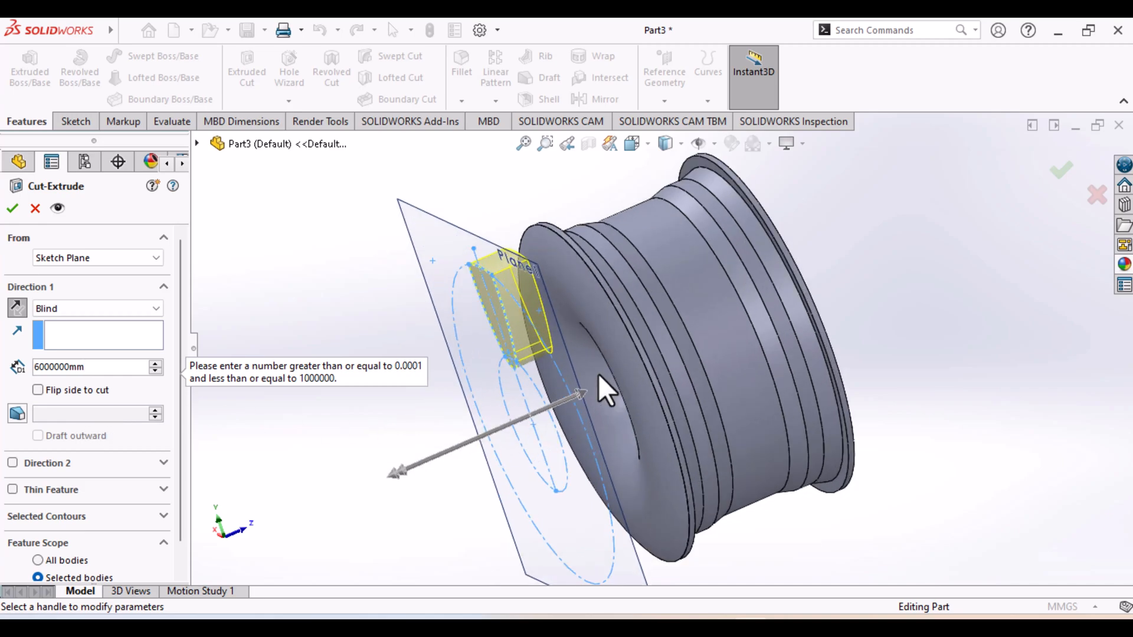
left_click(162, 465)
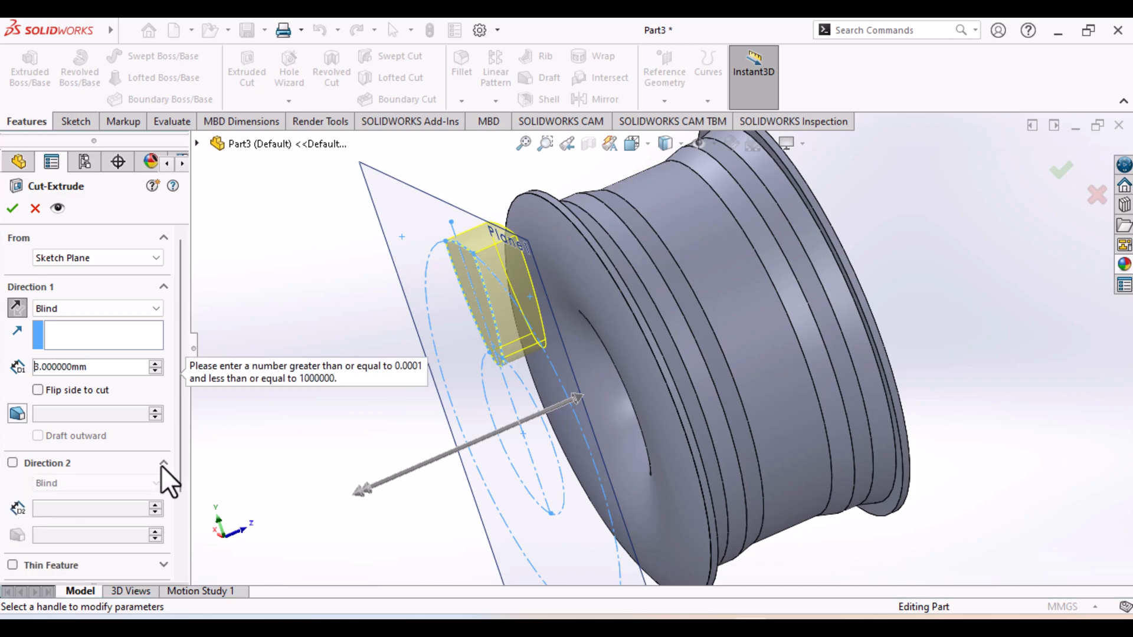
left_click(161, 464)
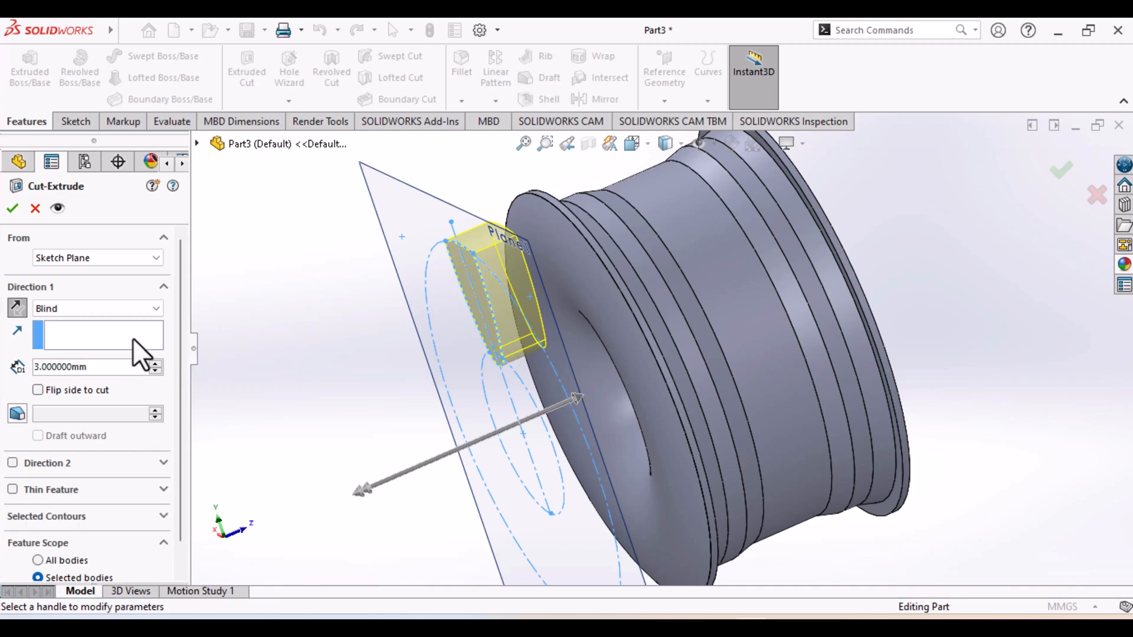
left_click(155, 309)
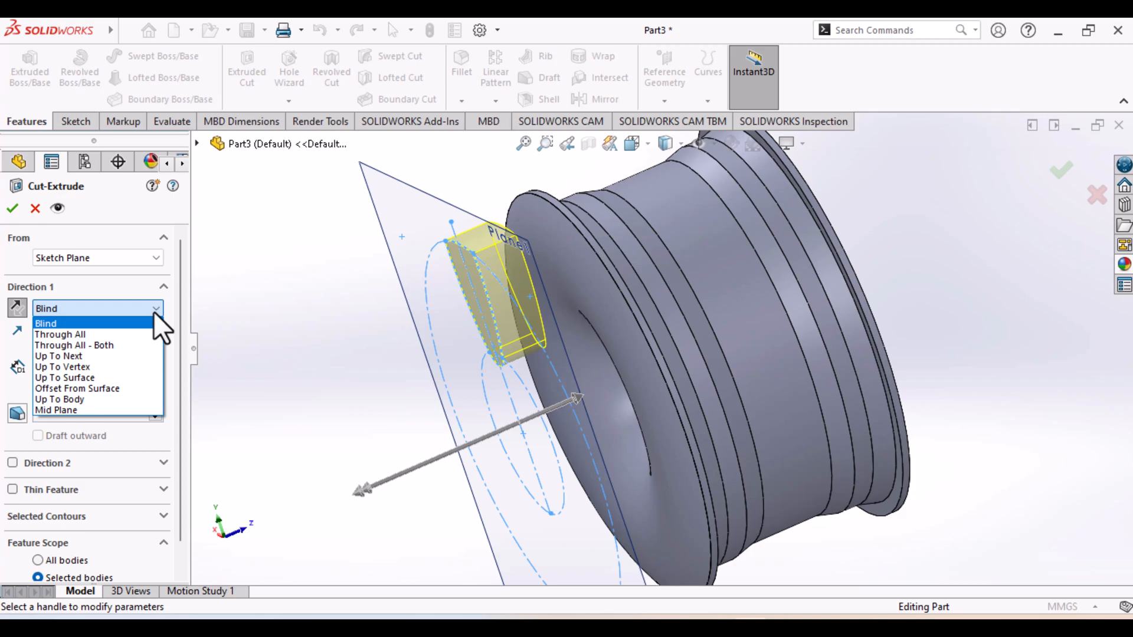
left_click(155, 309)
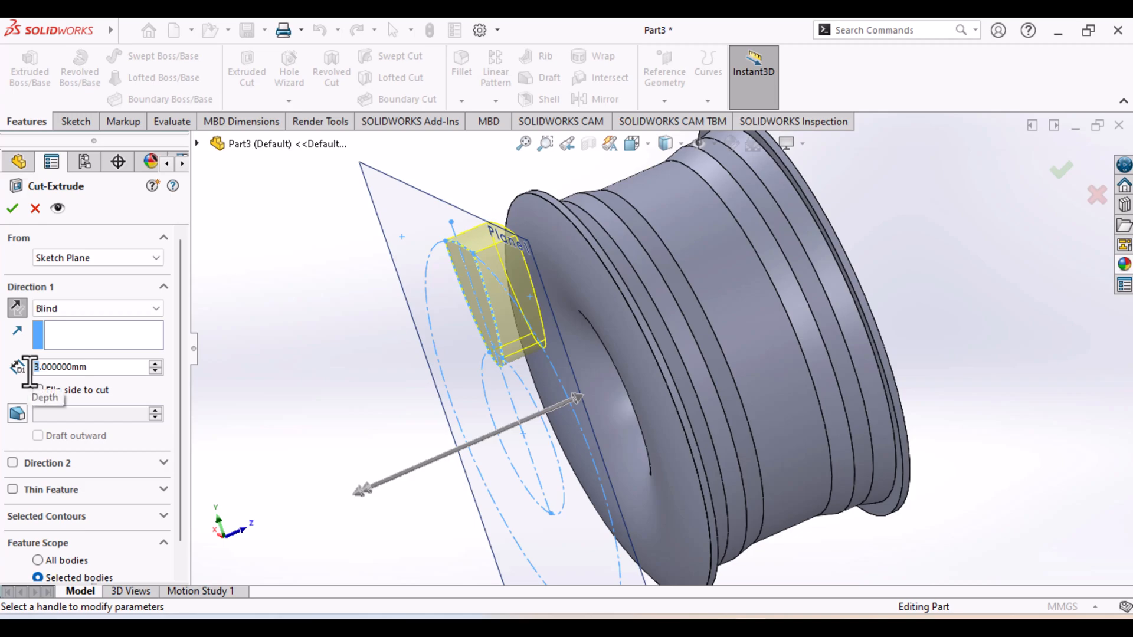
type("6")
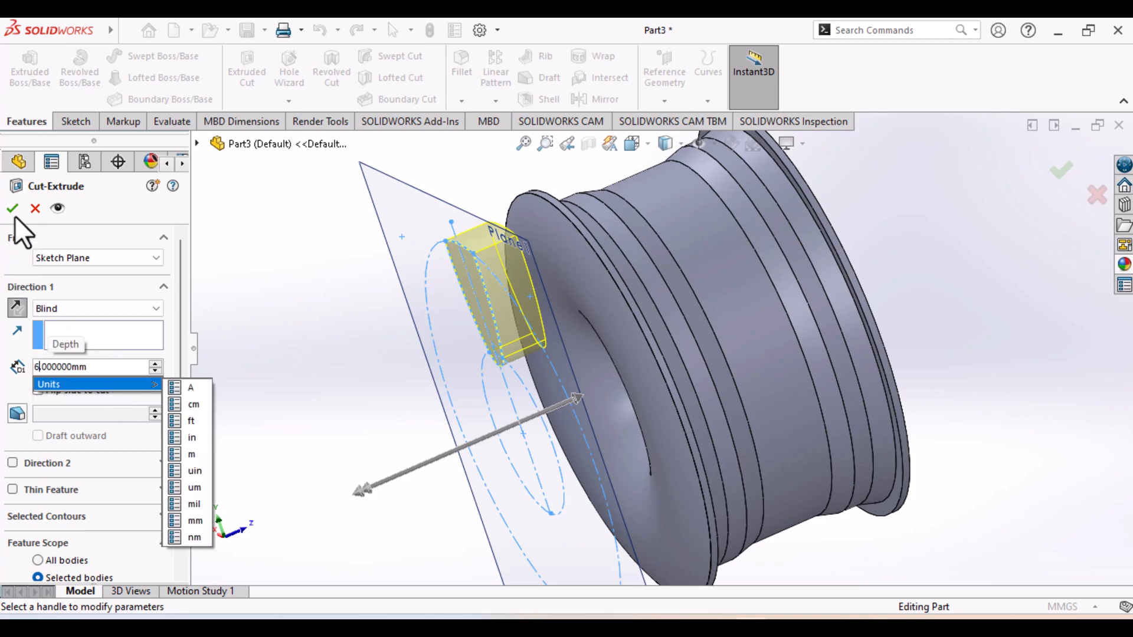
key("Return")
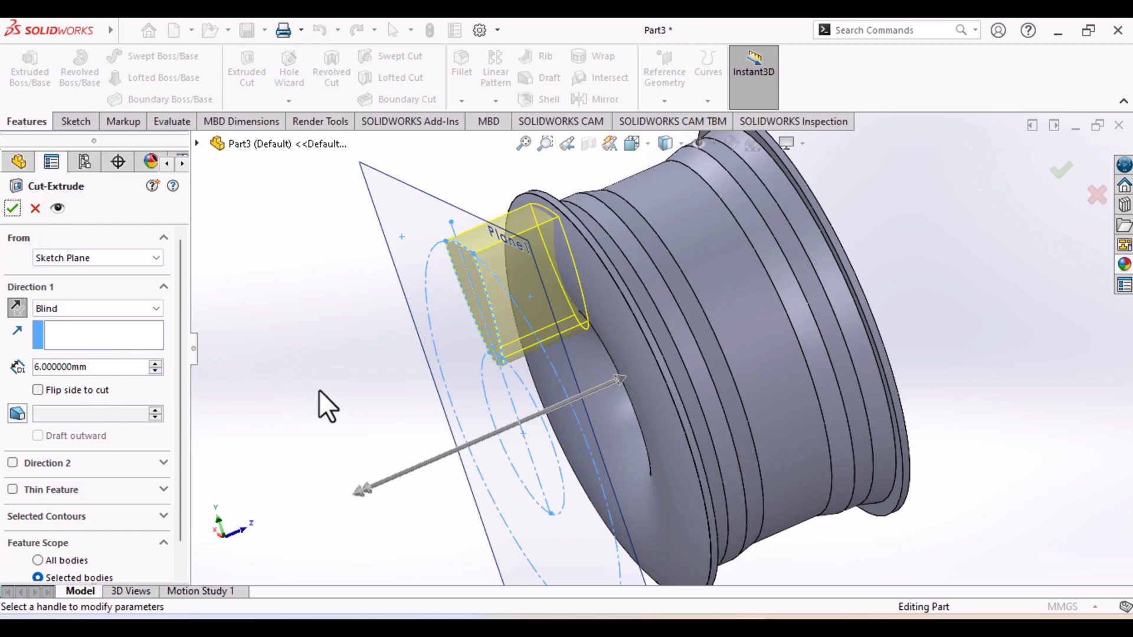
Set the spoke-opening cut's depth to 10 mm and complete the cut
middle_click_drag(306, 390, 425, 471)
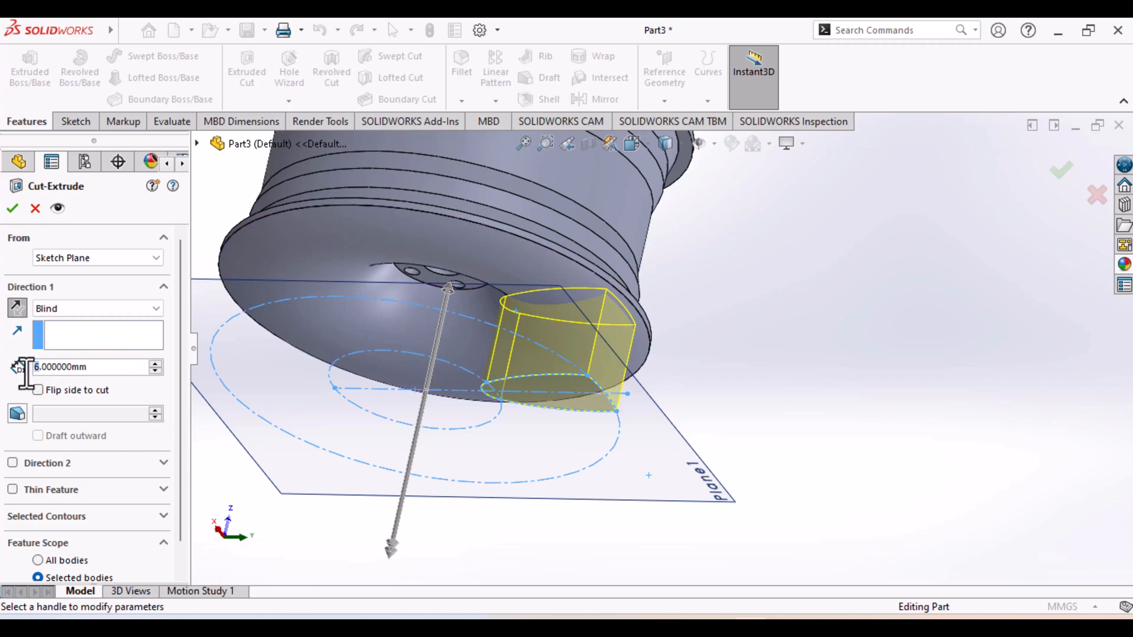
type("10")
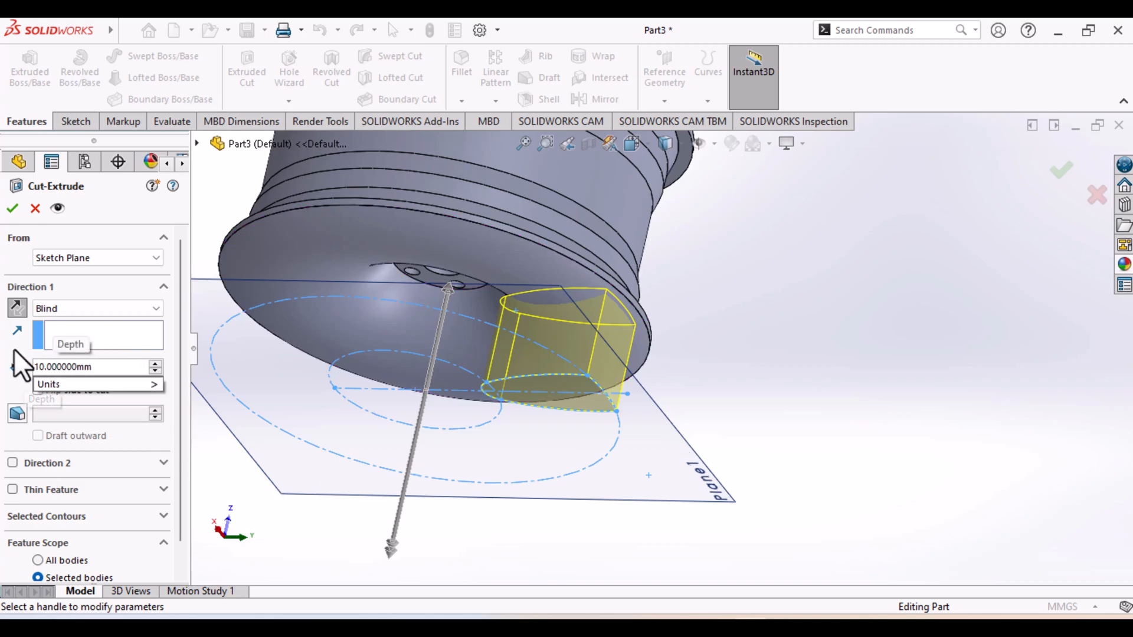
key("Return")
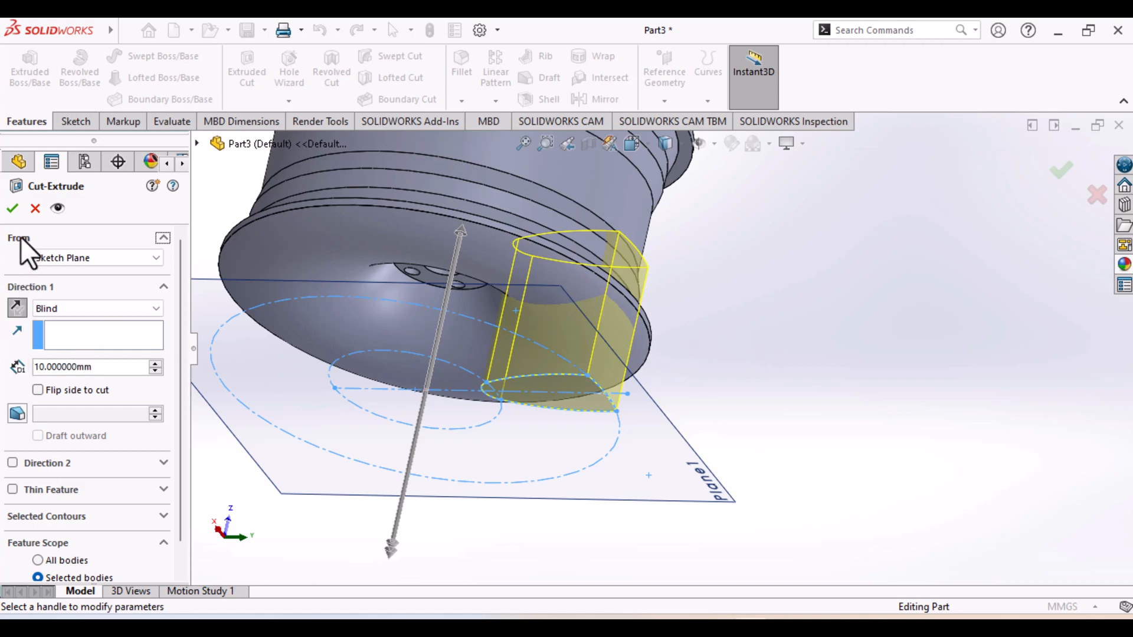
left_click(14, 217)
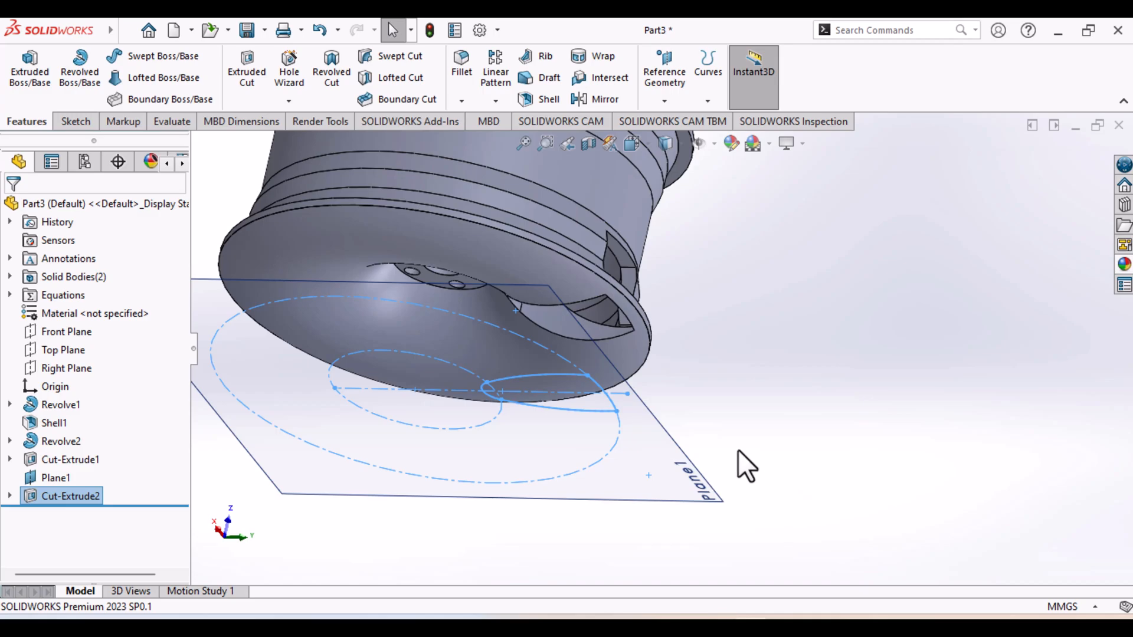
Examine the cut opening in the rim face and compare it with the section and front views of the reference drawing in the image viewer
middle_click_drag(748, 451, 606, 385)
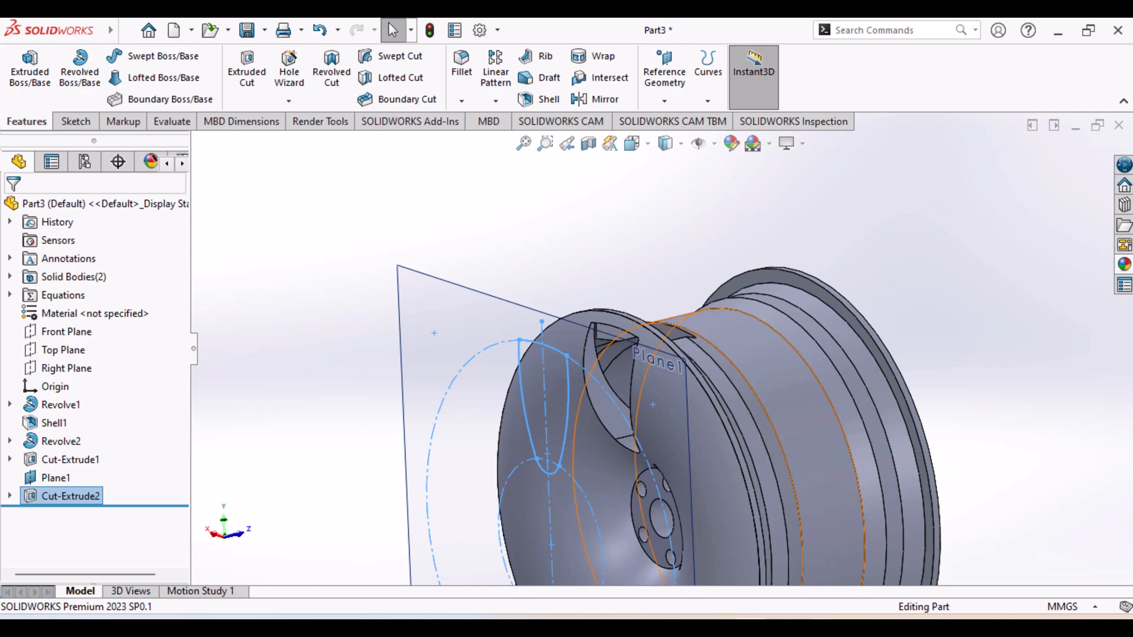
key("alt+Tab")
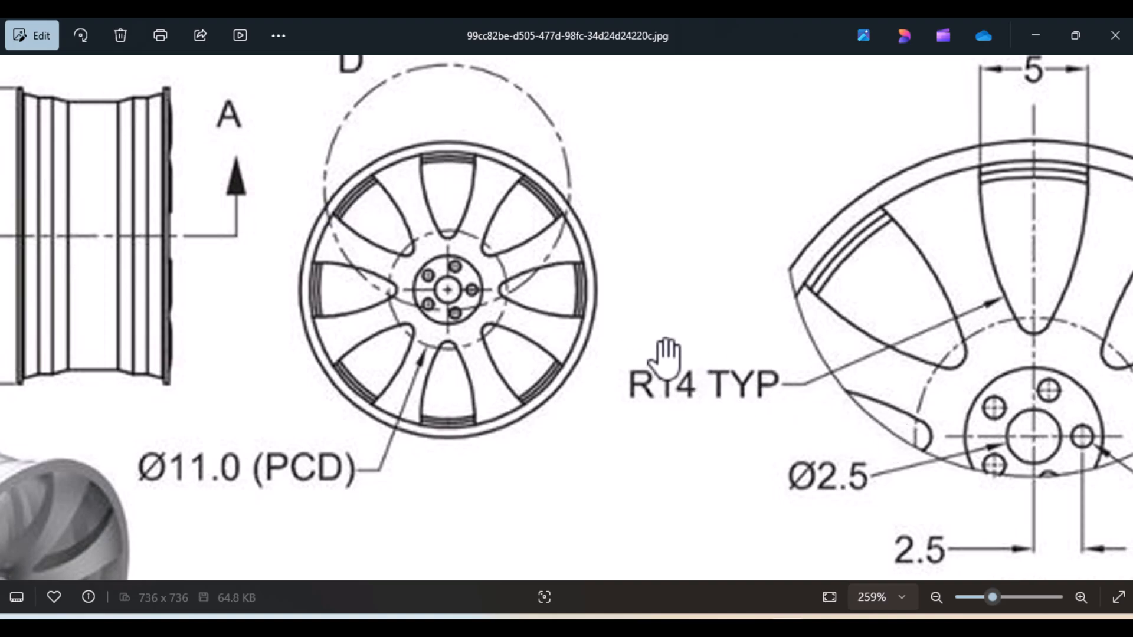
scroll(665, 358, "down", 3)
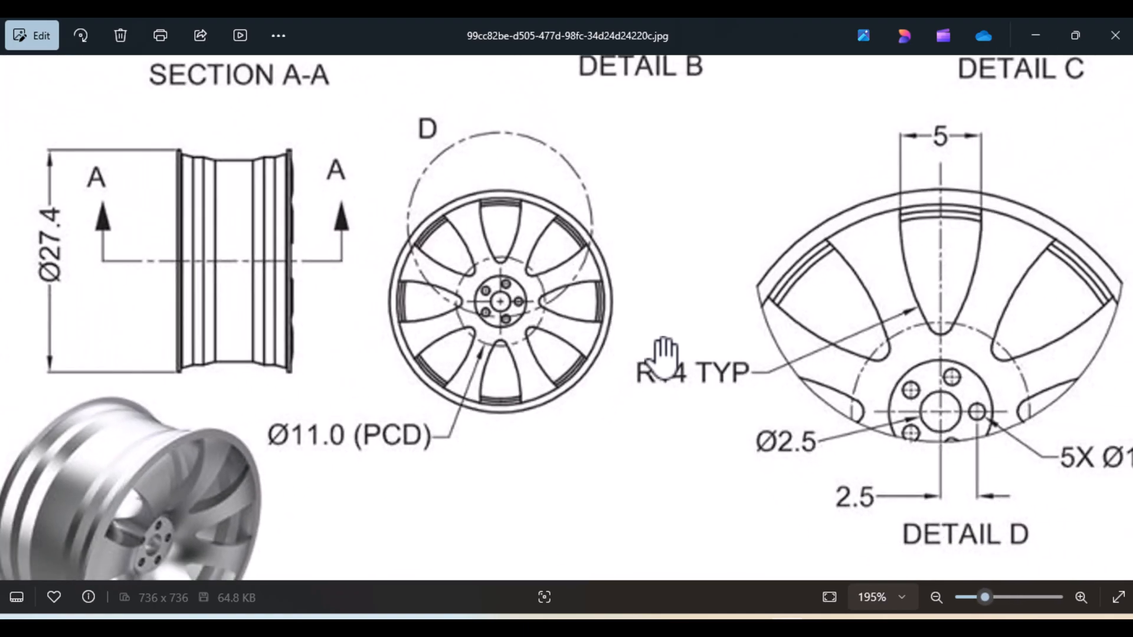
scroll(665, 358, "down", 2)
left_click_drag(359, 189, 374, 449)
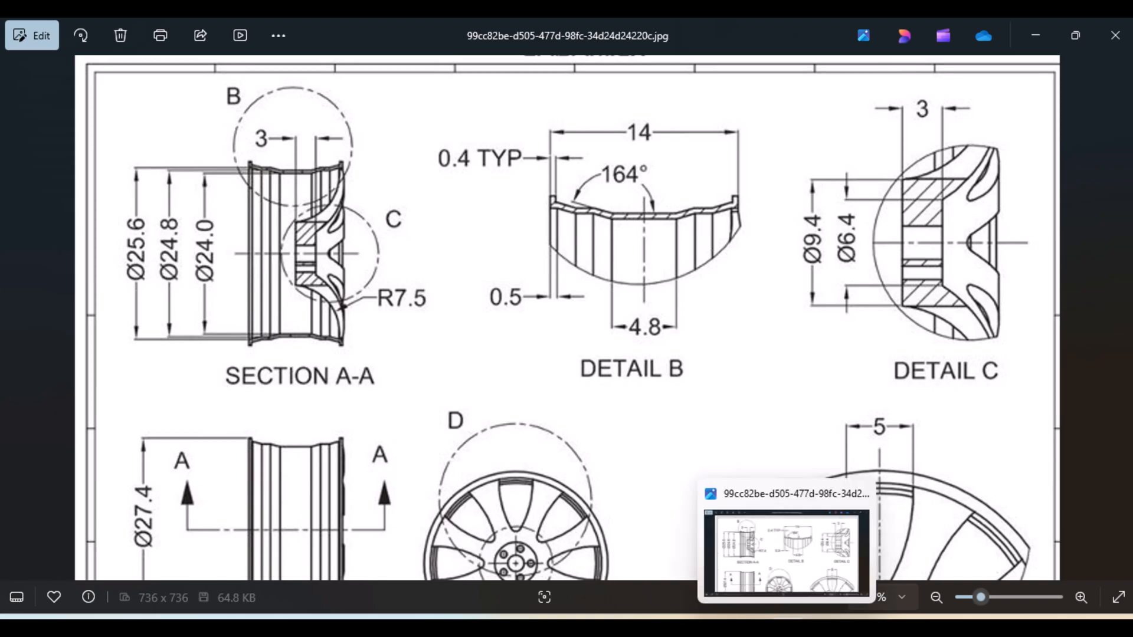
left_click(749, 627)
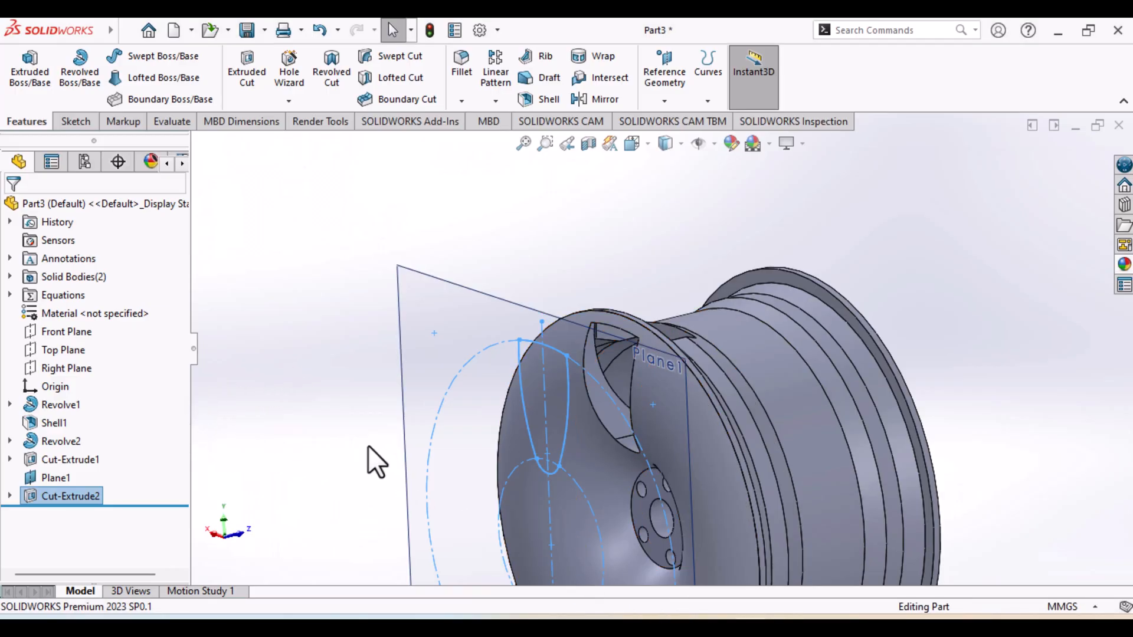
middle_click_drag(368, 448, 396, 470)
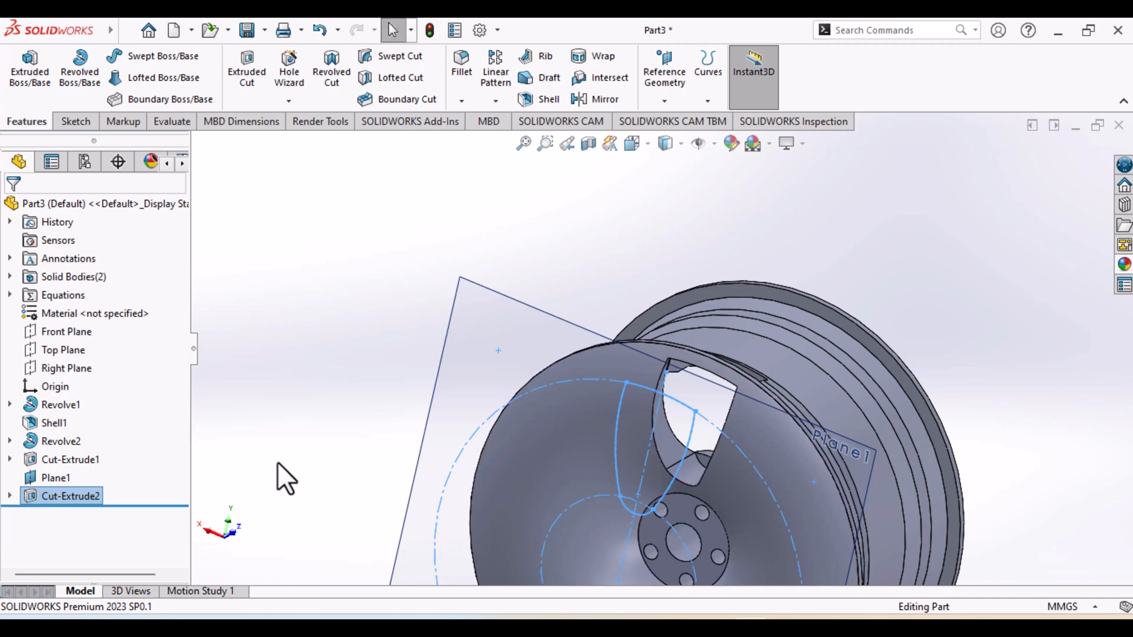
Edit the spoke-opening cut's sketch, set the outer construction circle's diameter to 24 mm, and exit the sketch
left_click(10, 496)
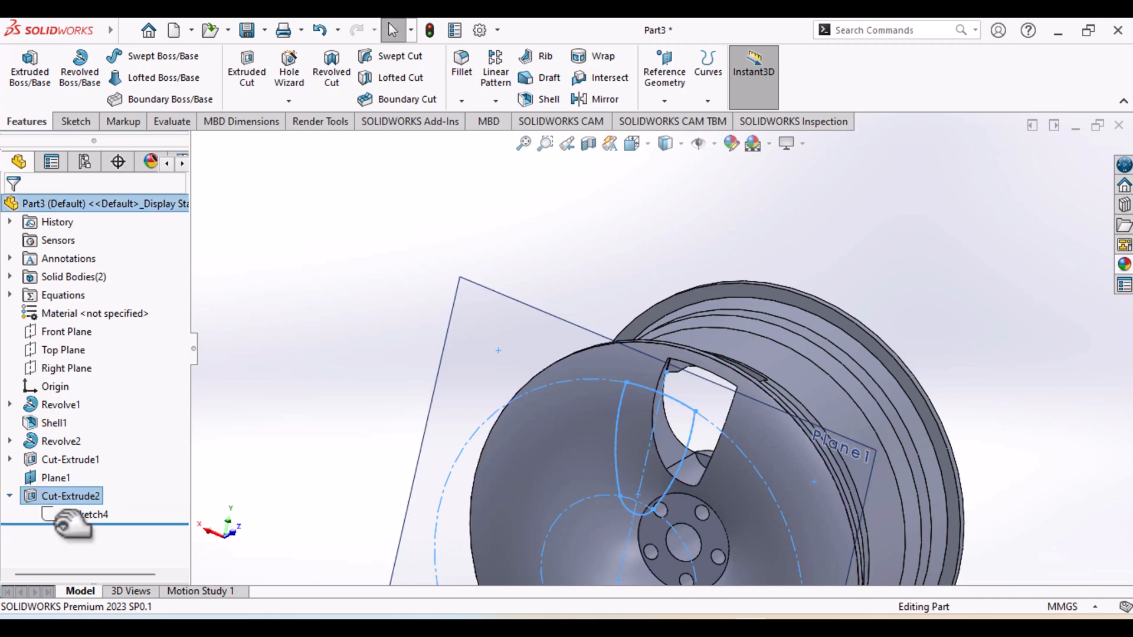
right_click(88, 515)
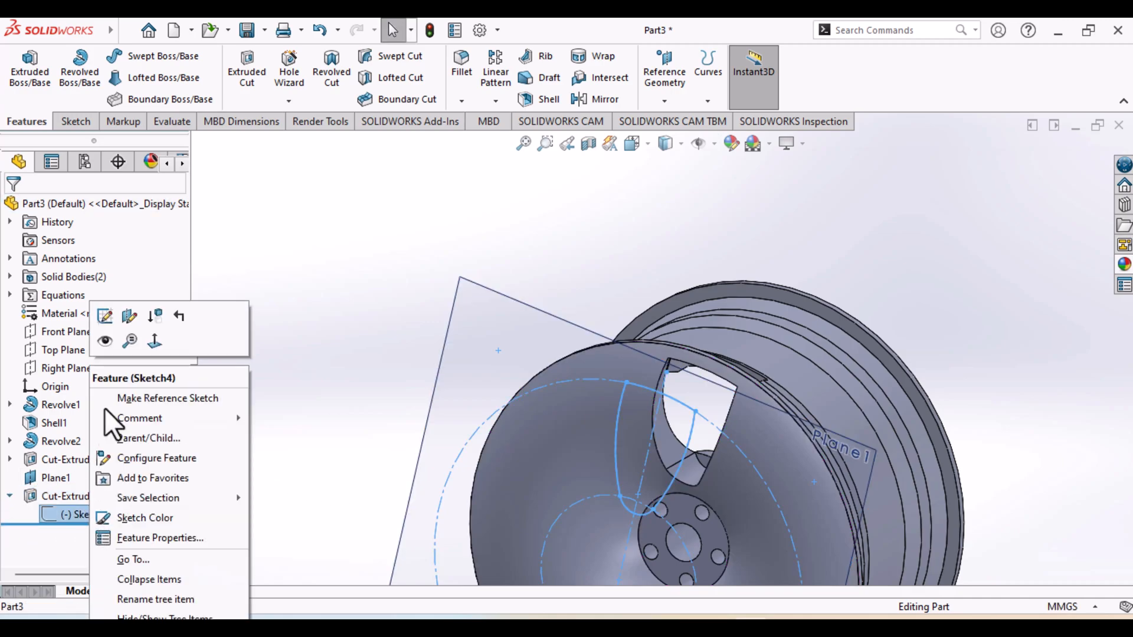
left_click(106, 317)
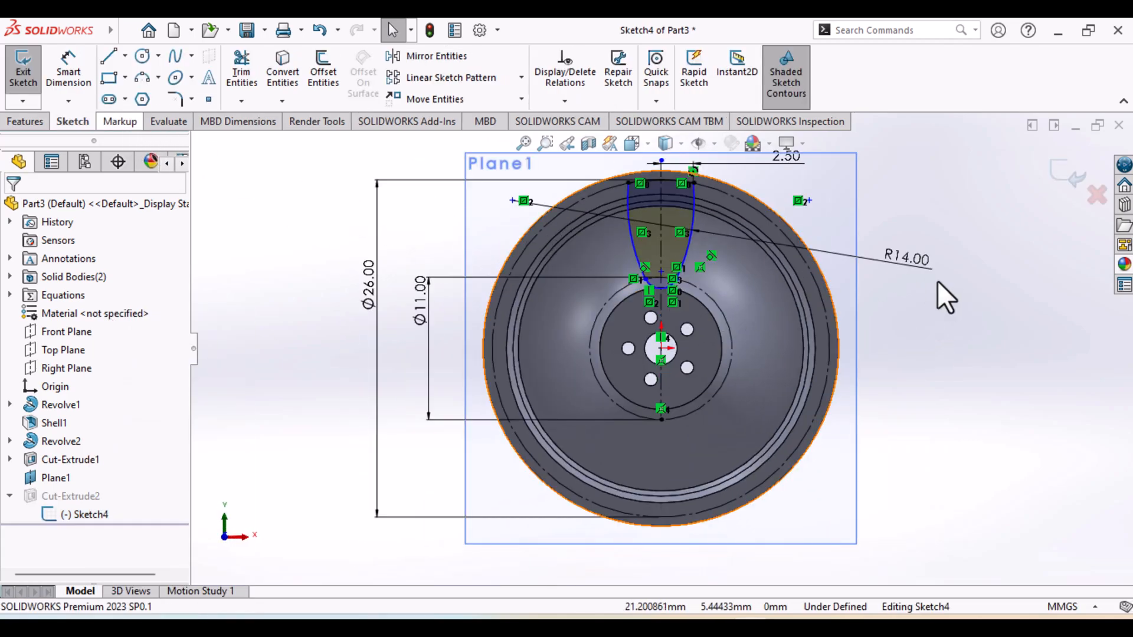
double_click(363, 284)
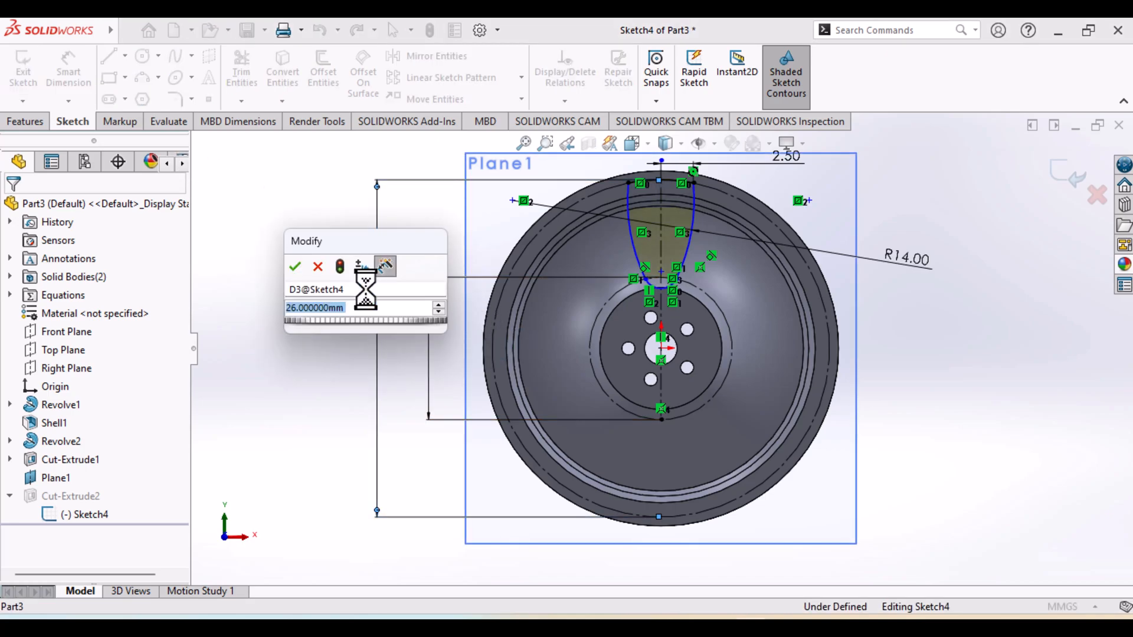
type("24")
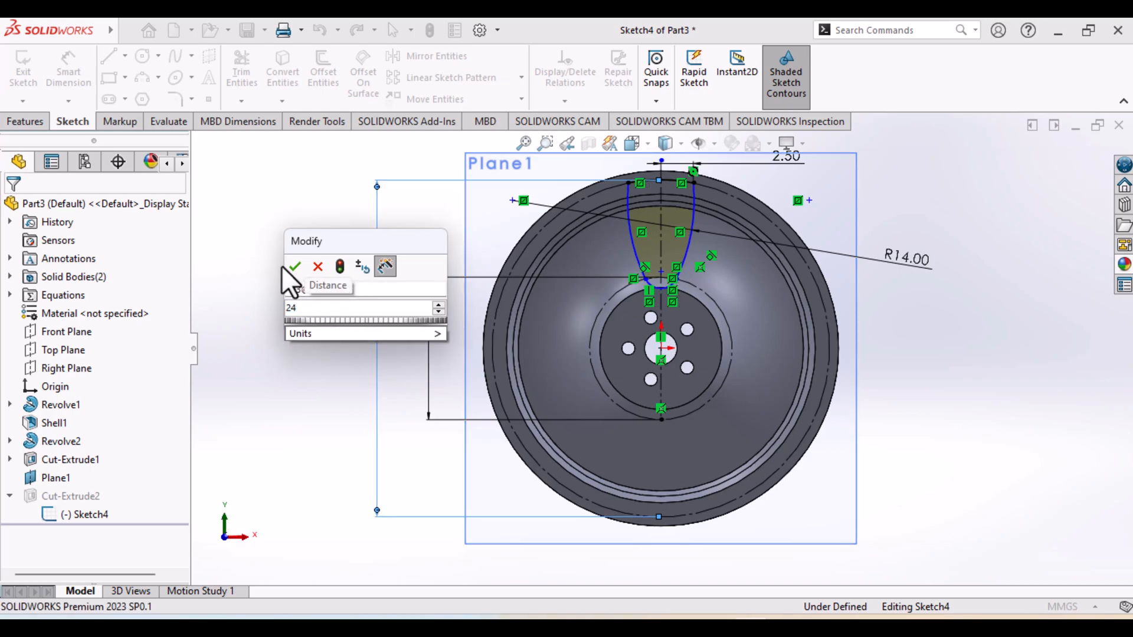
left_click(293, 267)
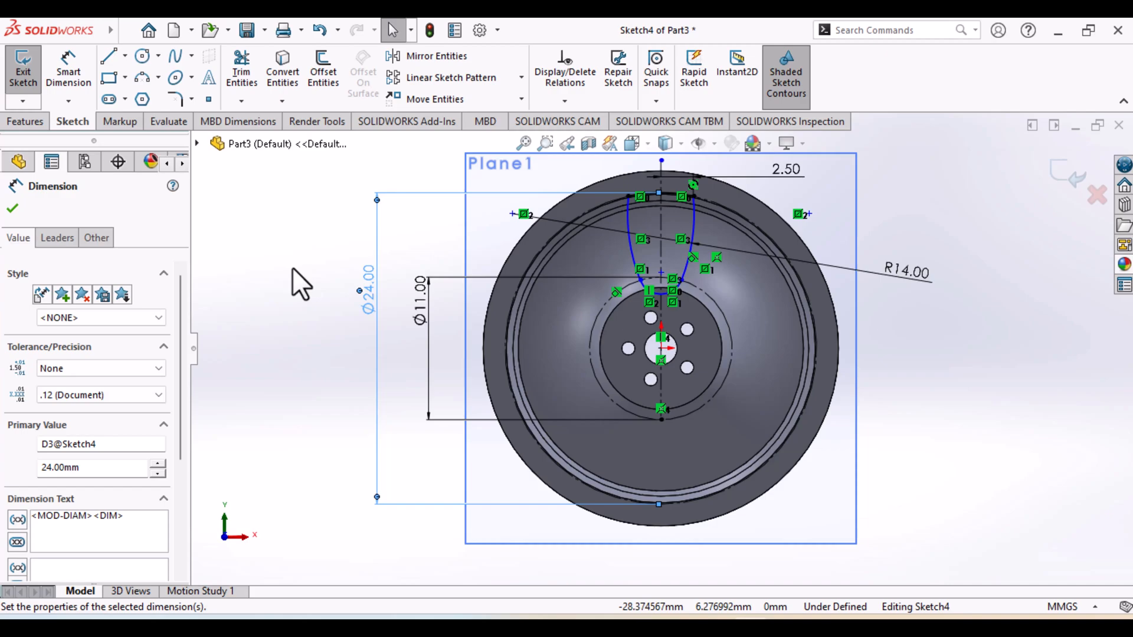
left_click(21, 86)
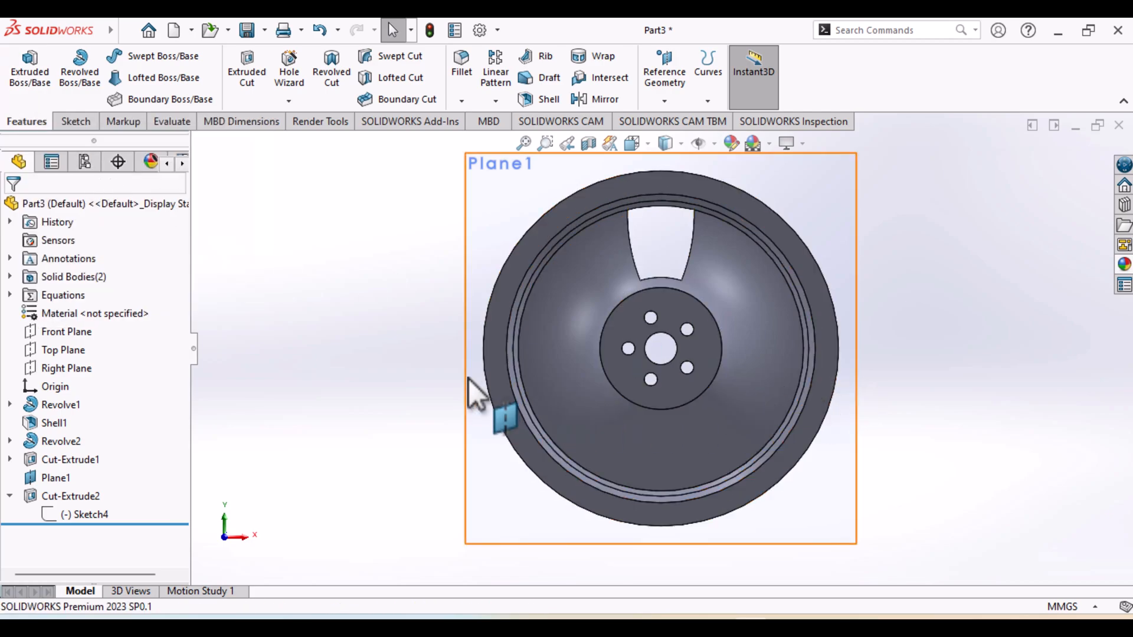
Hide the reference plane that carries the spoke-opening sketch
middle_click_drag(480, 392, 683, 405)
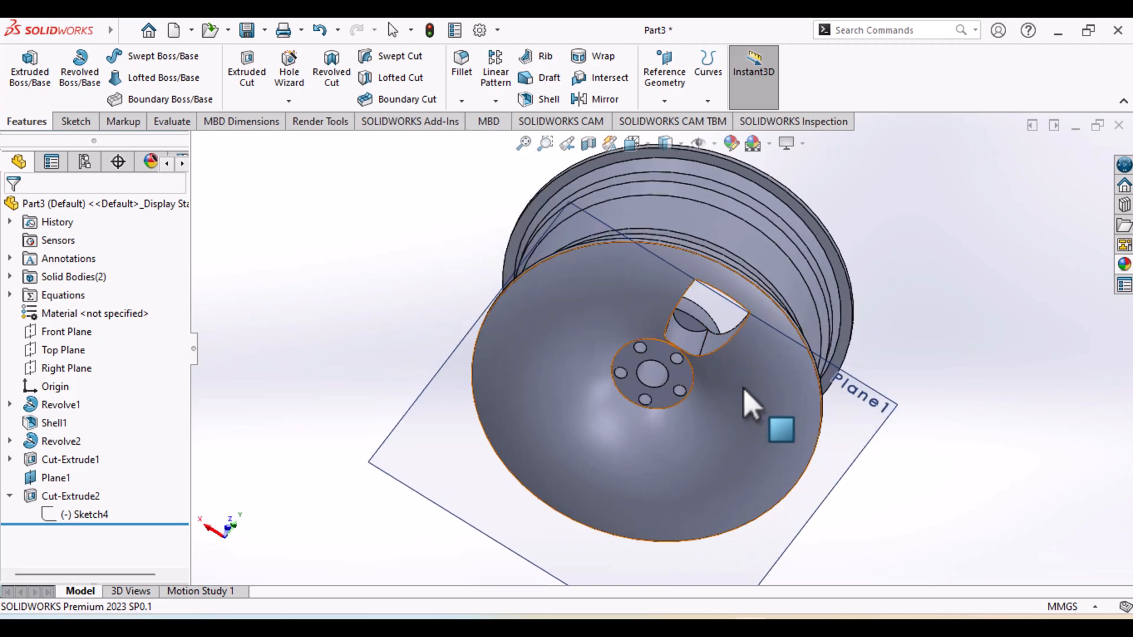
middle_click_drag(754, 399, 769, 321)
middle_click(769, 322)
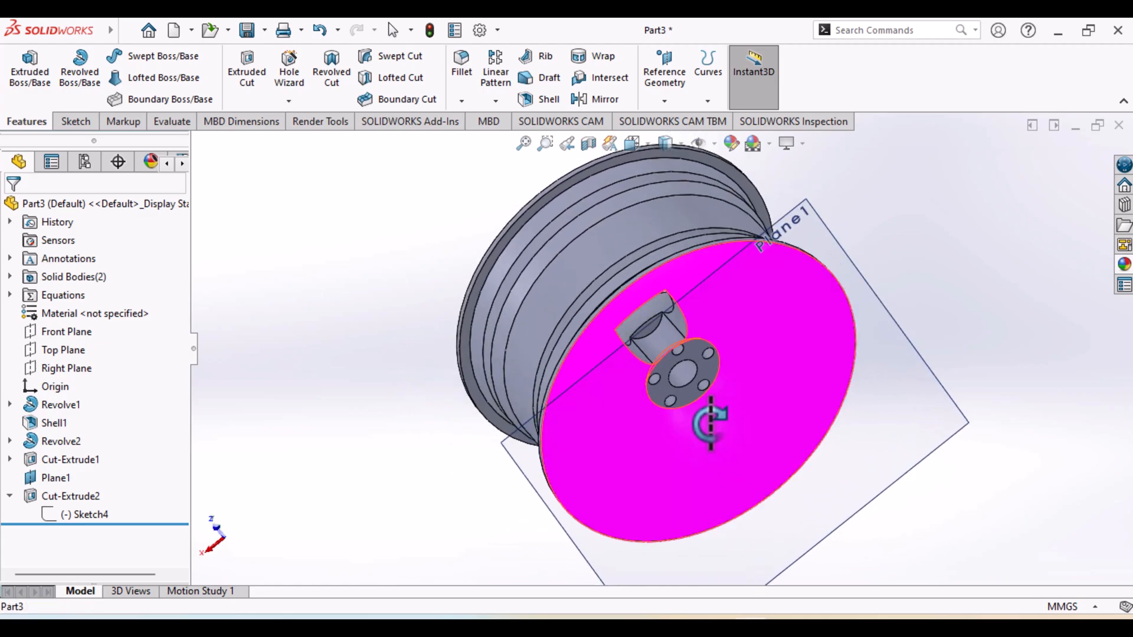
key("Escape")
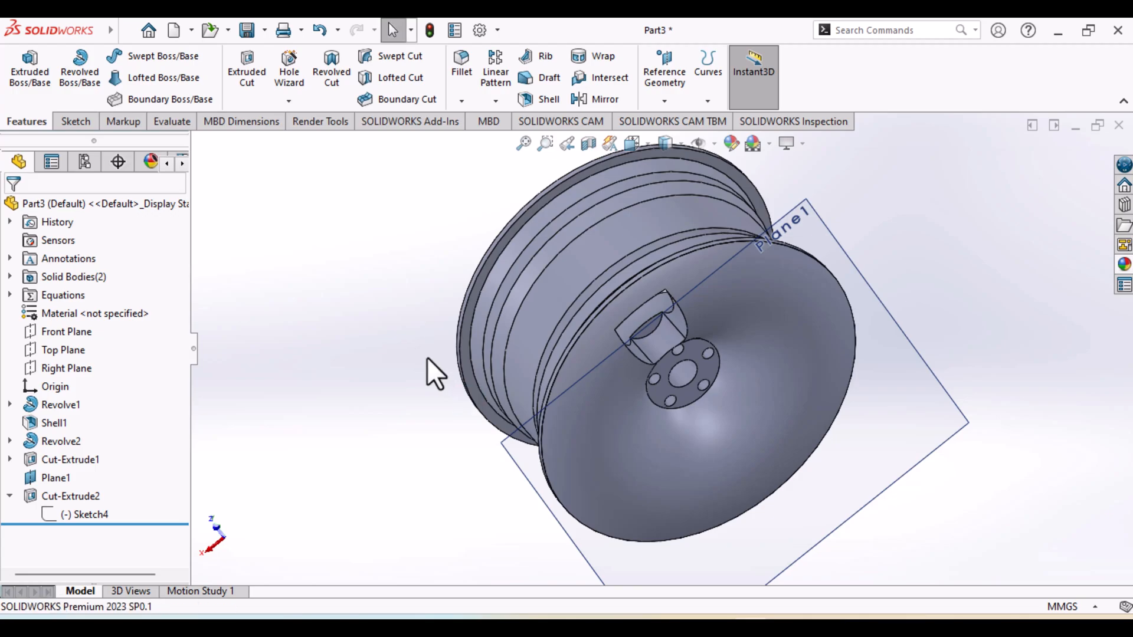
middle_click_drag(499, 440, 496, 172)
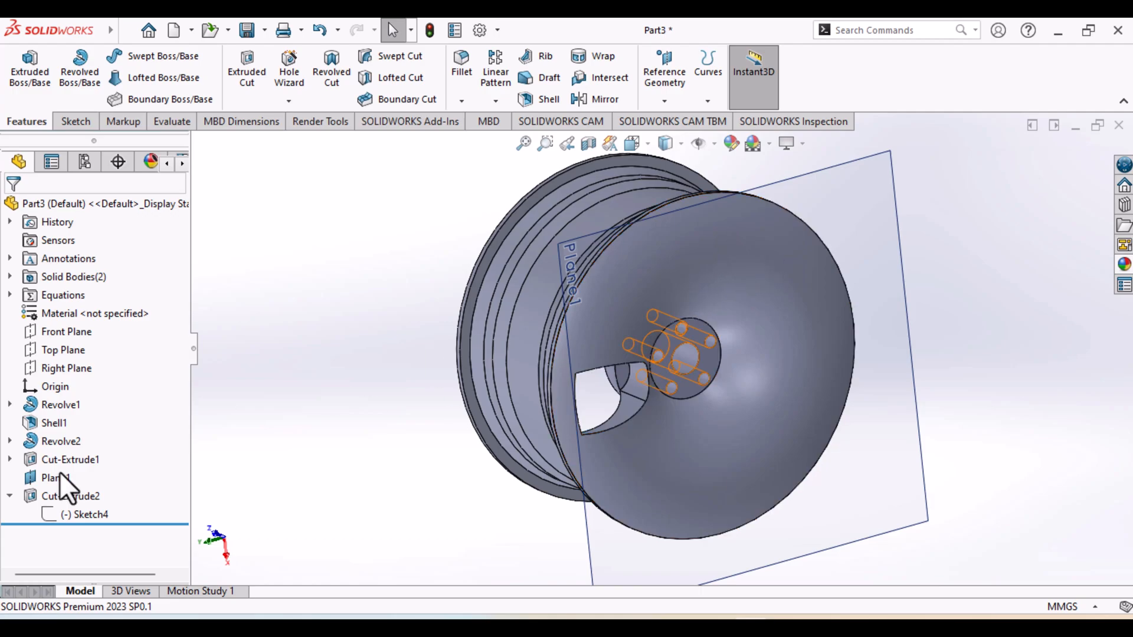
right_click(45, 480)
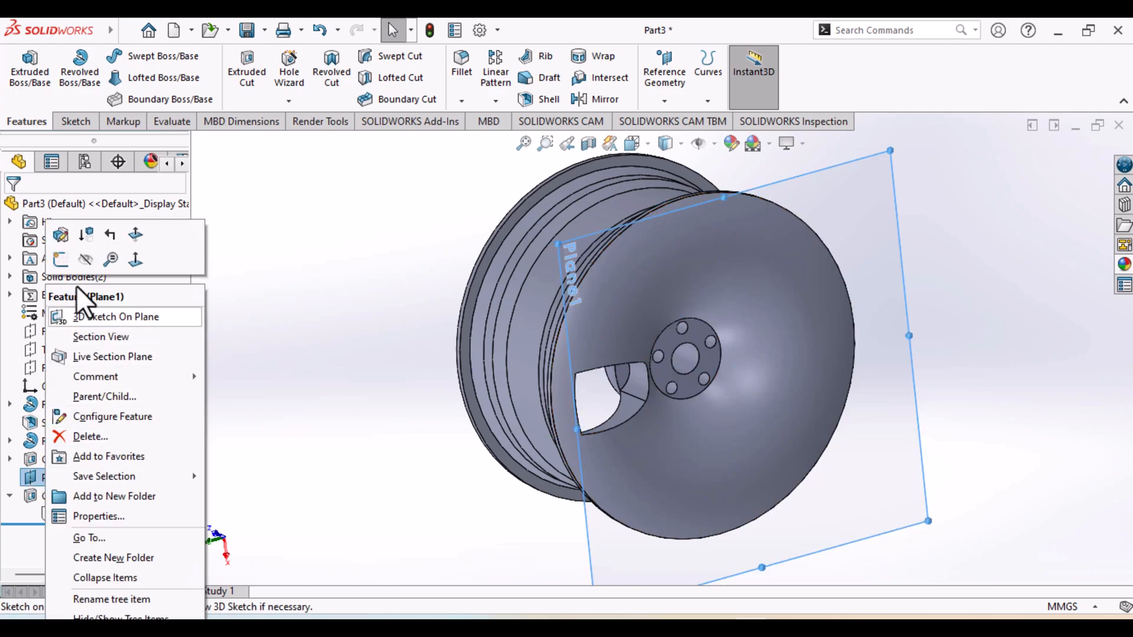
left_click(88, 268)
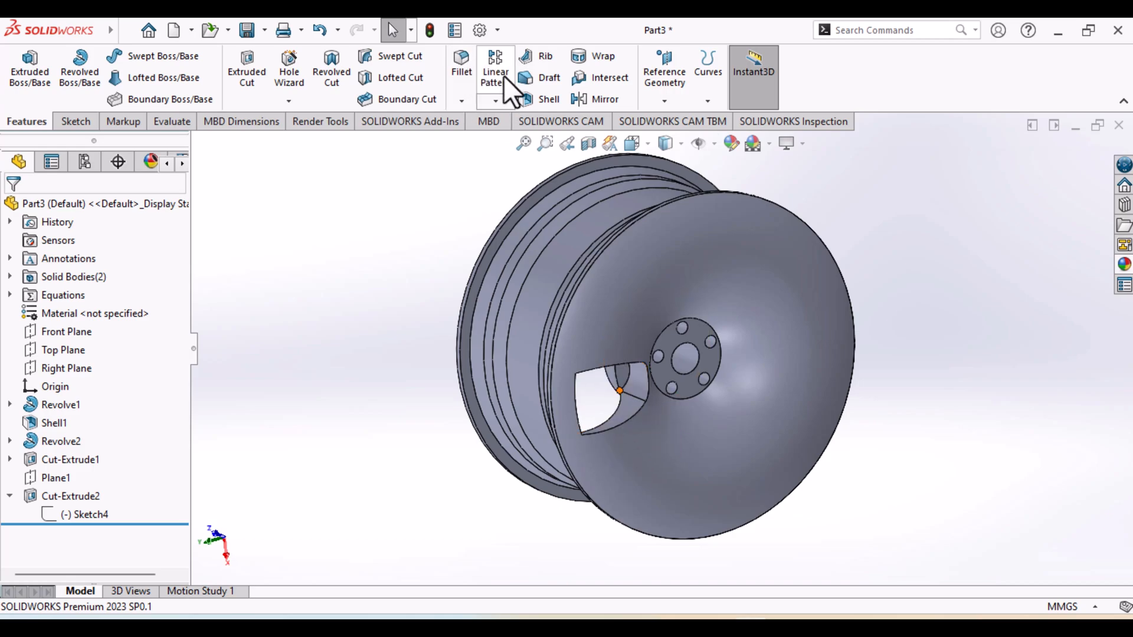
Circular-pattern the spoke-opening cut around the rim face's outer circular edge with 8 equally spaced instances over 360 degrees
left_click(494, 101)
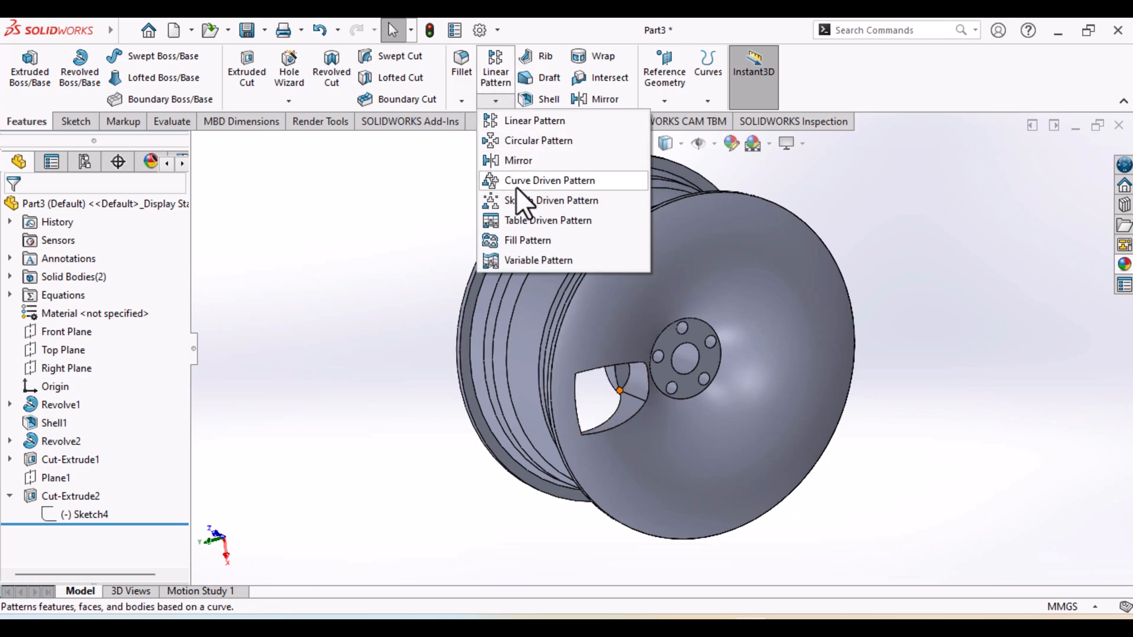
left_click(539, 143)
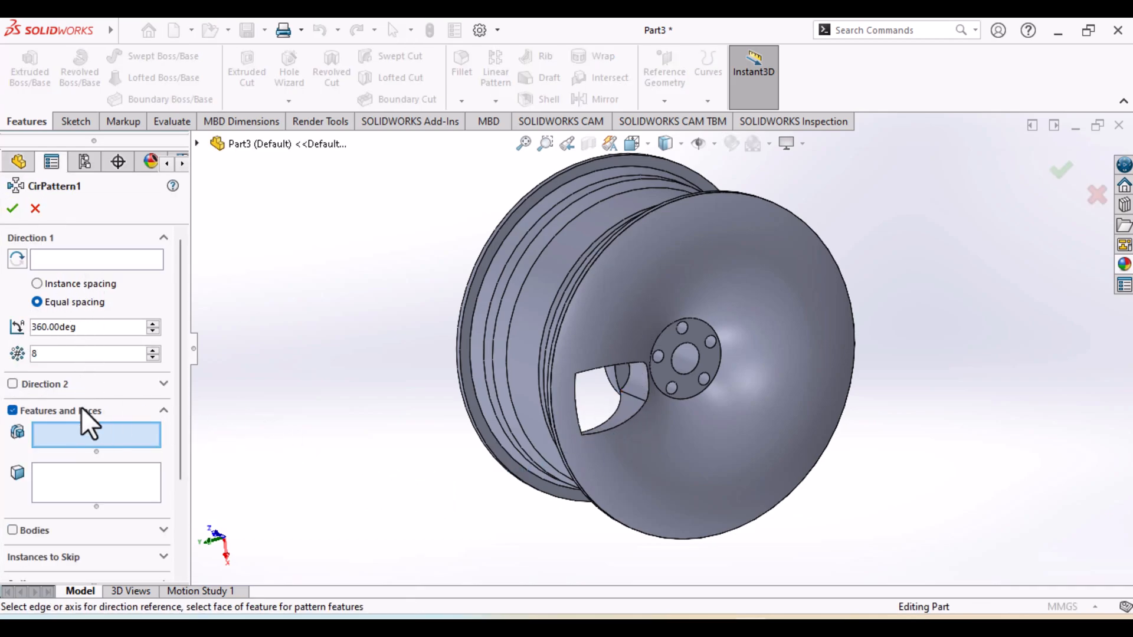
left_click(628, 413)
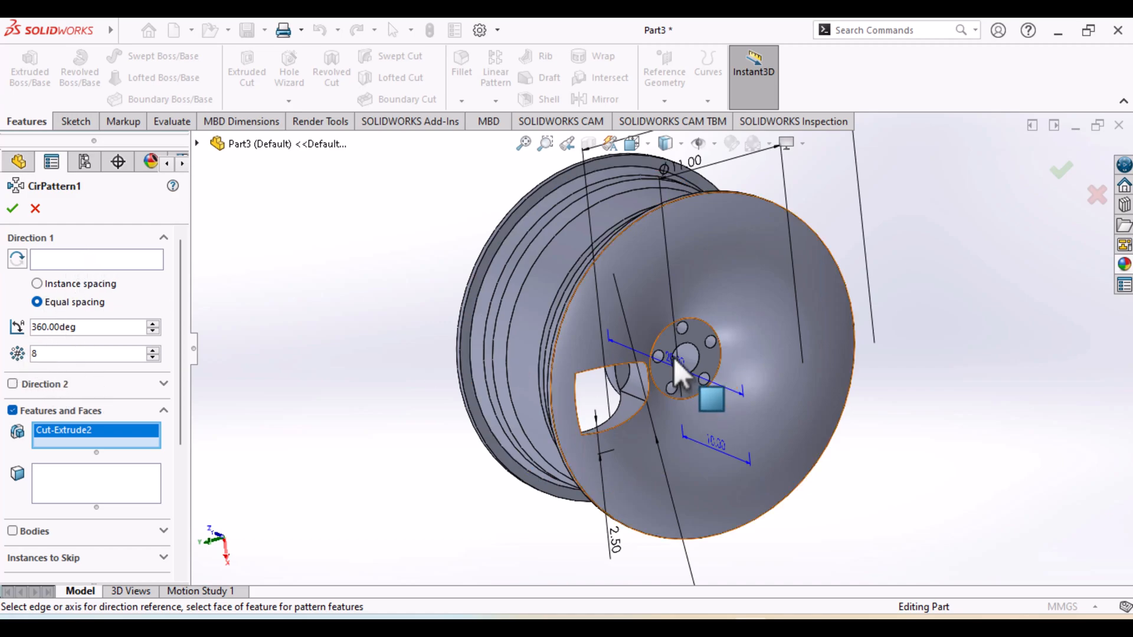
left_click(566, 328)
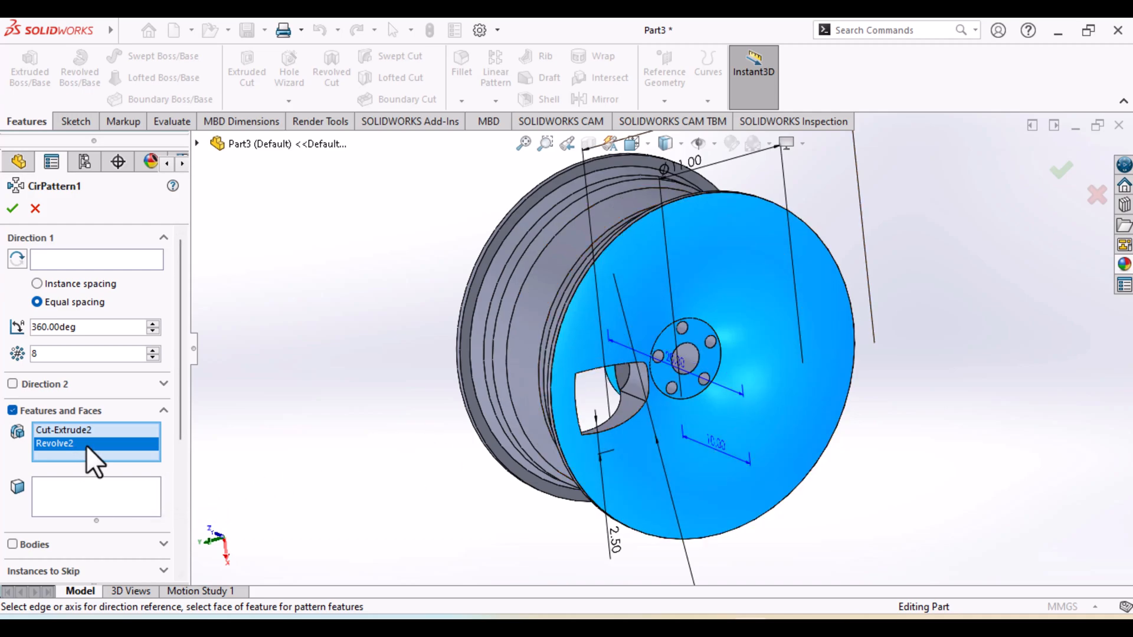
left_click(588, 351)
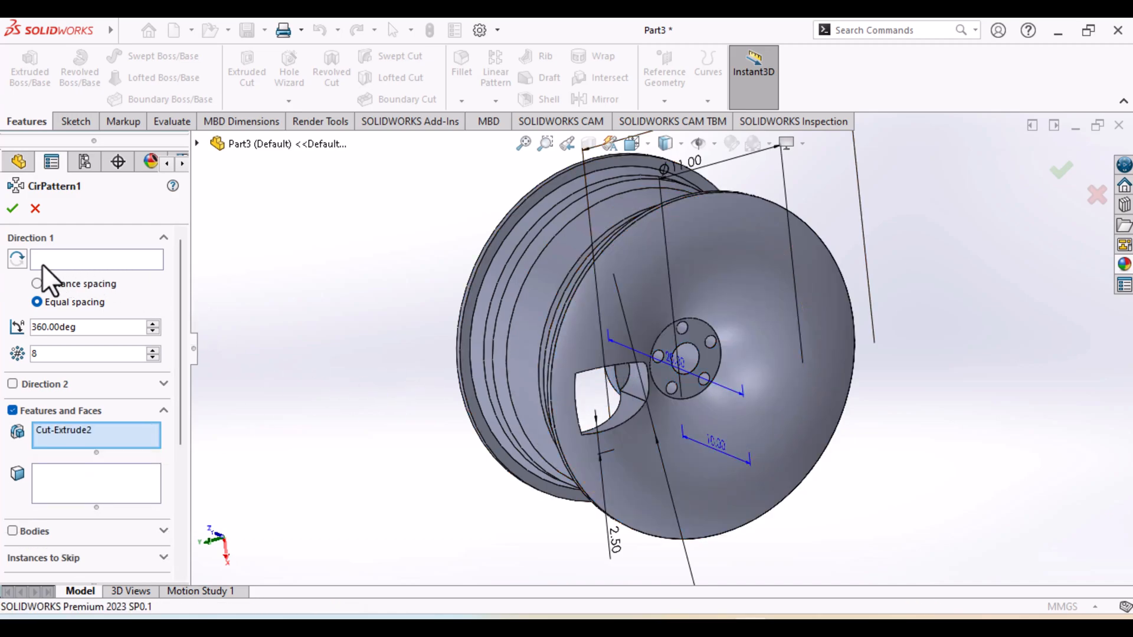
left_click(50, 261)
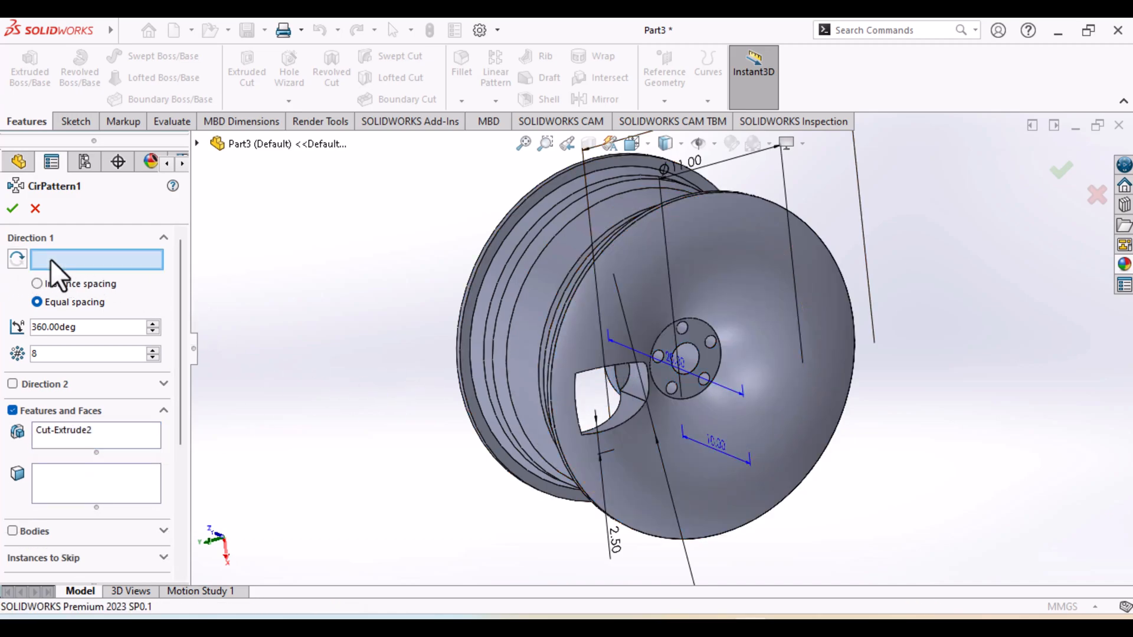
left_click(565, 457)
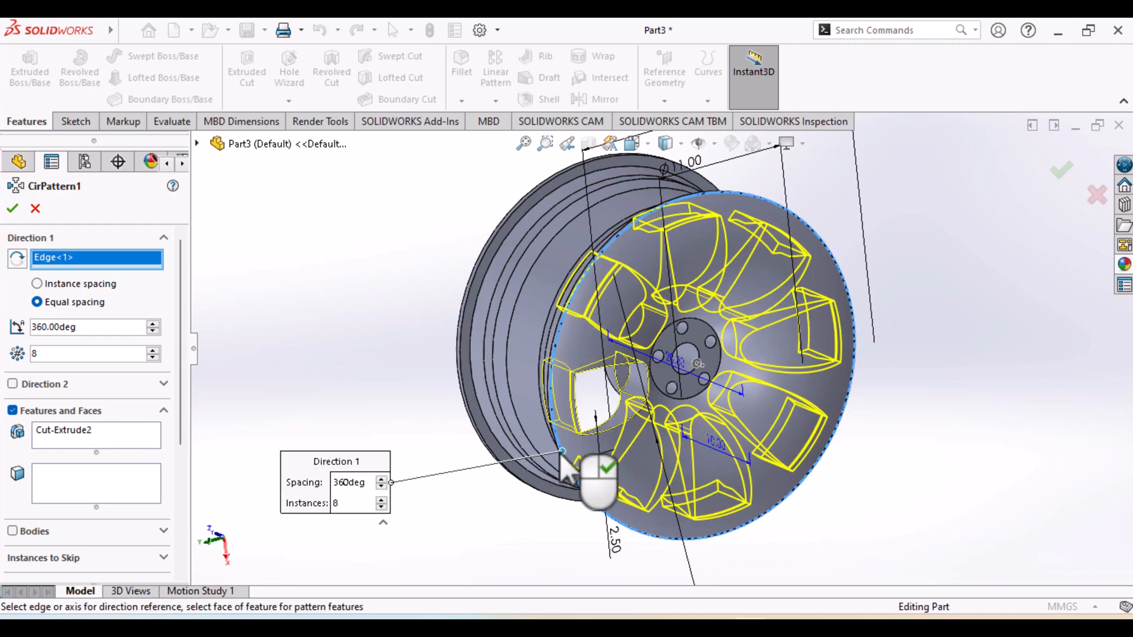
left_click(13, 208)
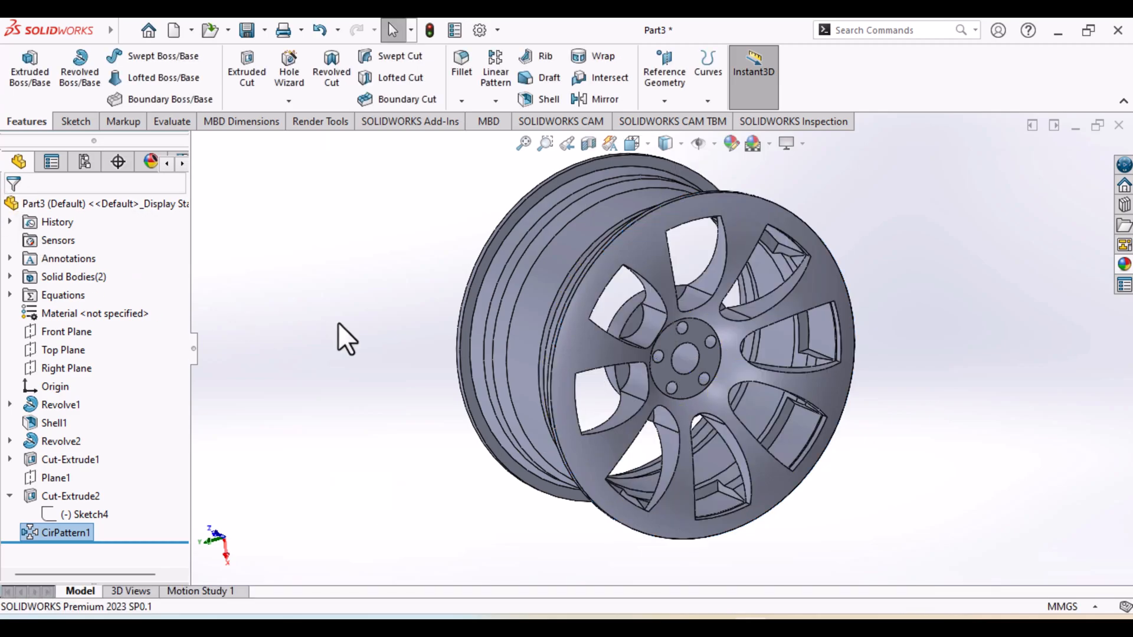
Reopen the spoke-opening cut's sketch and set the outer construction circle's diameter to 23 mm
middle_click_drag(867, 508, 838, 451)
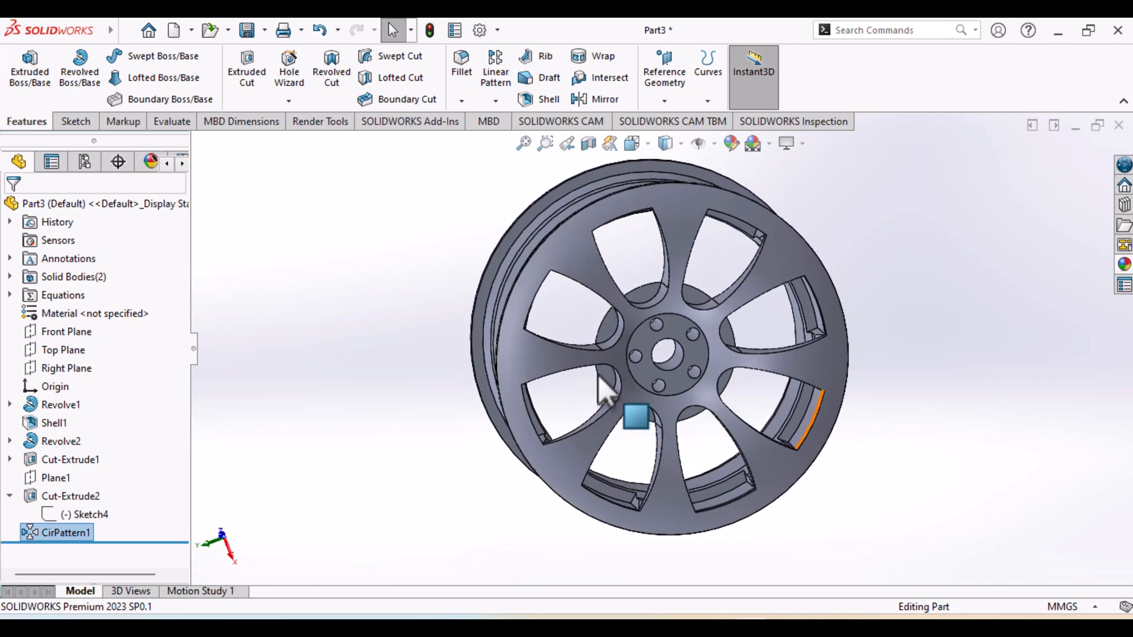
left_click(100, 515)
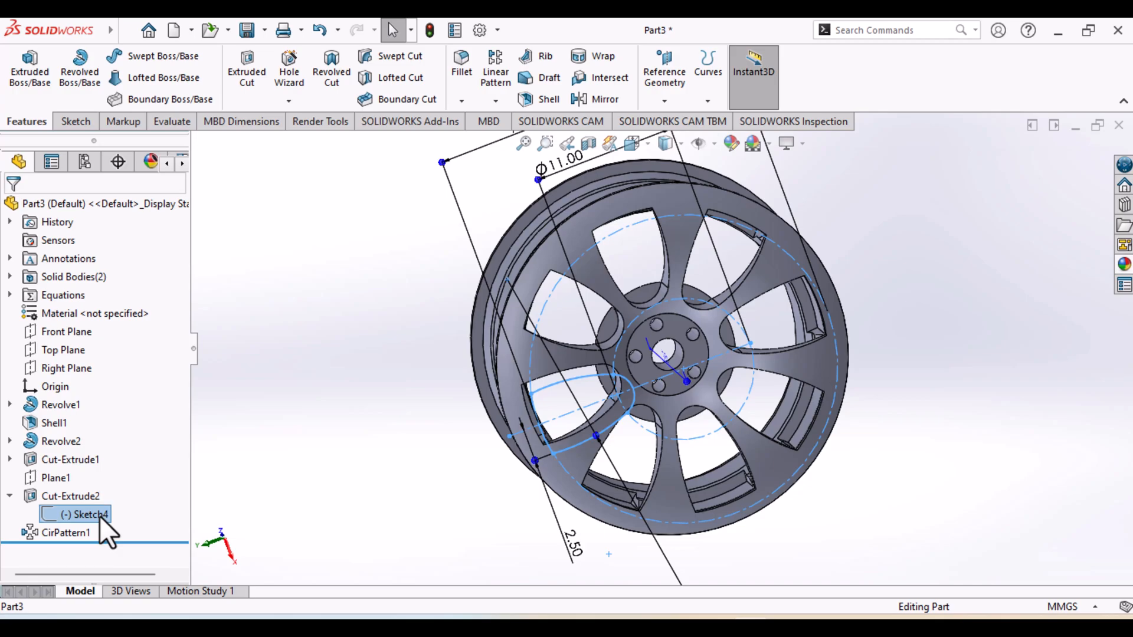
right_click(99, 516)
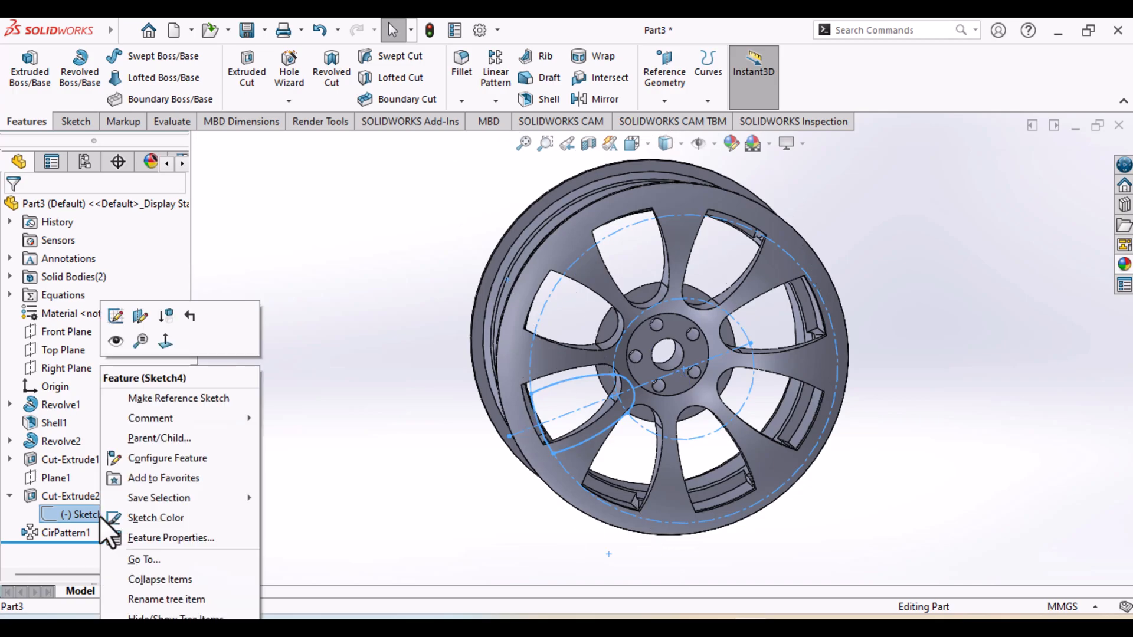
left_click(116, 315)
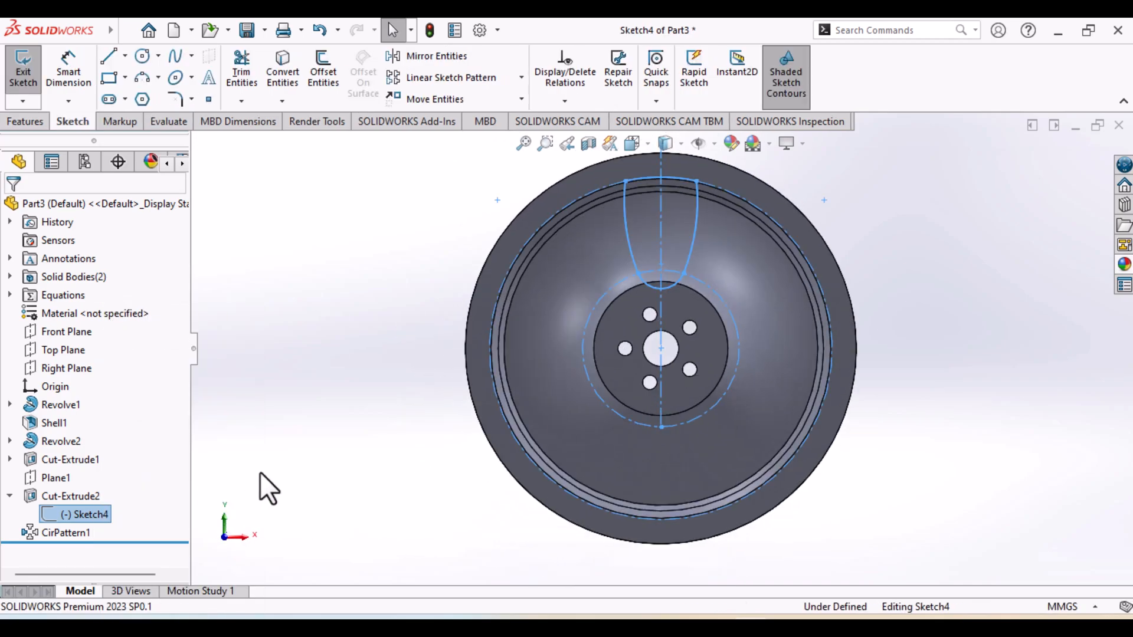
key("ctrl+8")
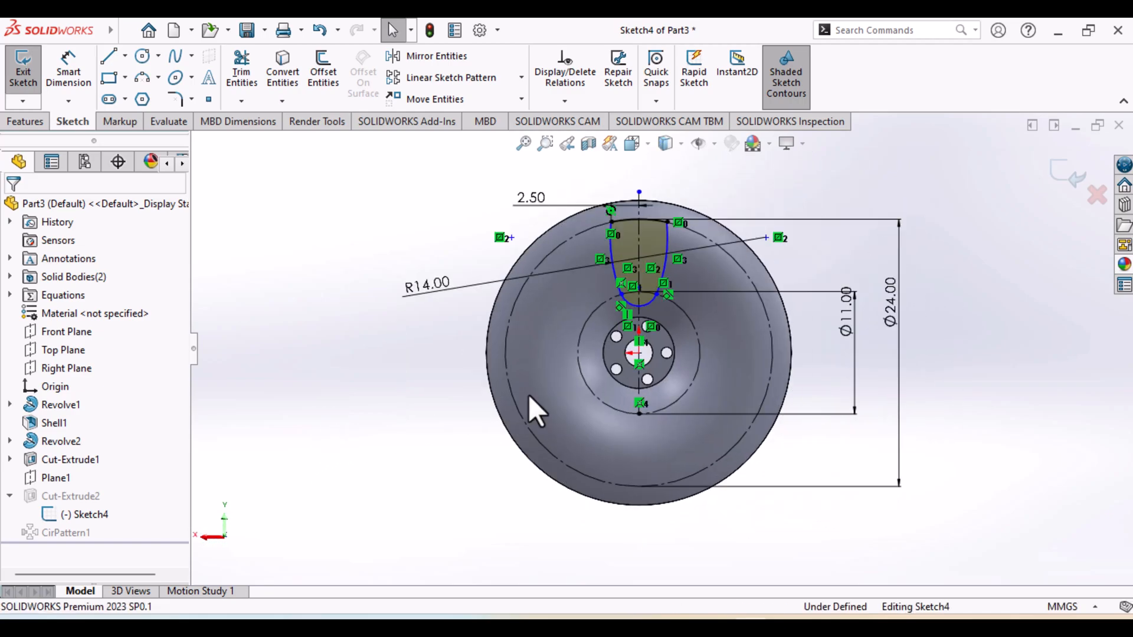
double_click(891, 316)
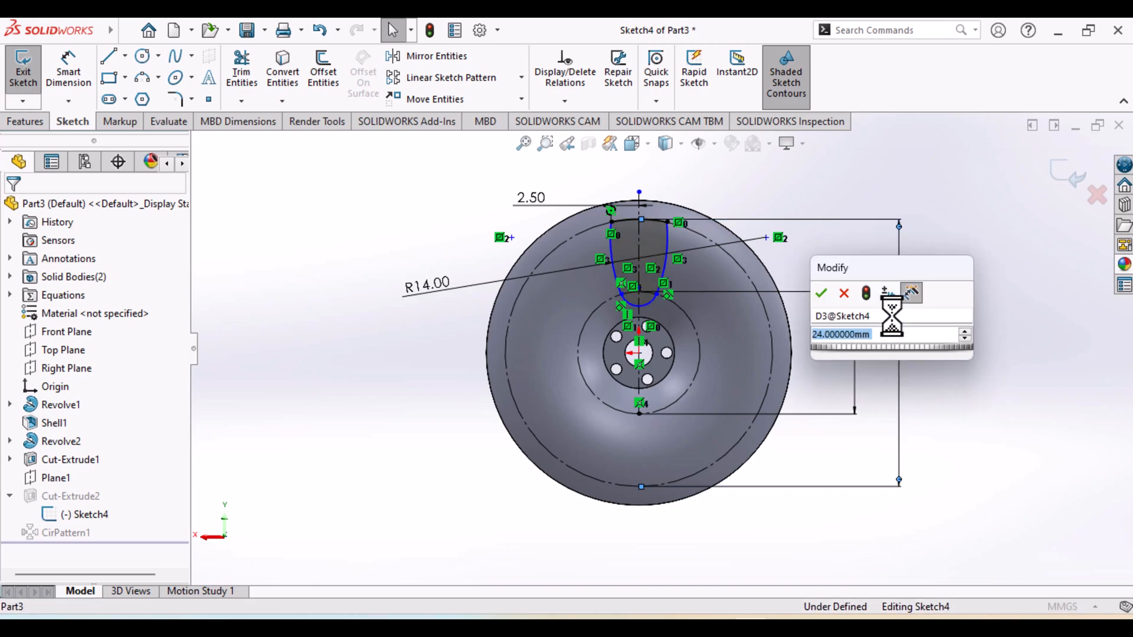
type("22")
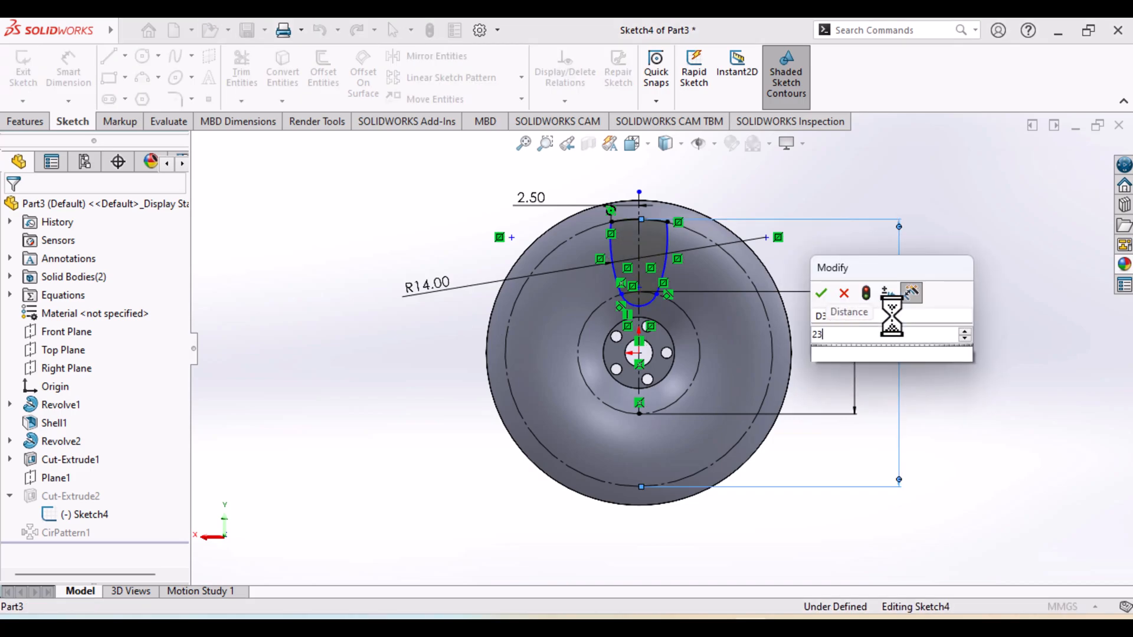
key("Return")
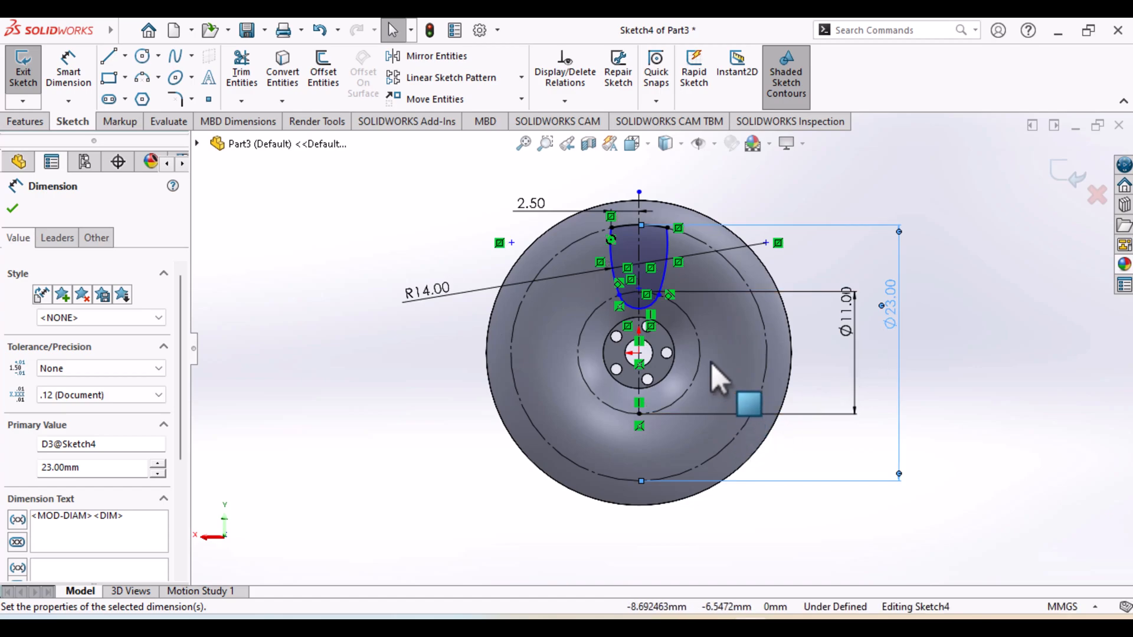
Narrow the spoke opening's hub end by moving its side-arc endpoint to about 0.97 mm from the centreline, and exit the sketch
scroll(671, 351, "up", 3)
scroll(672, 360, "down", 5)
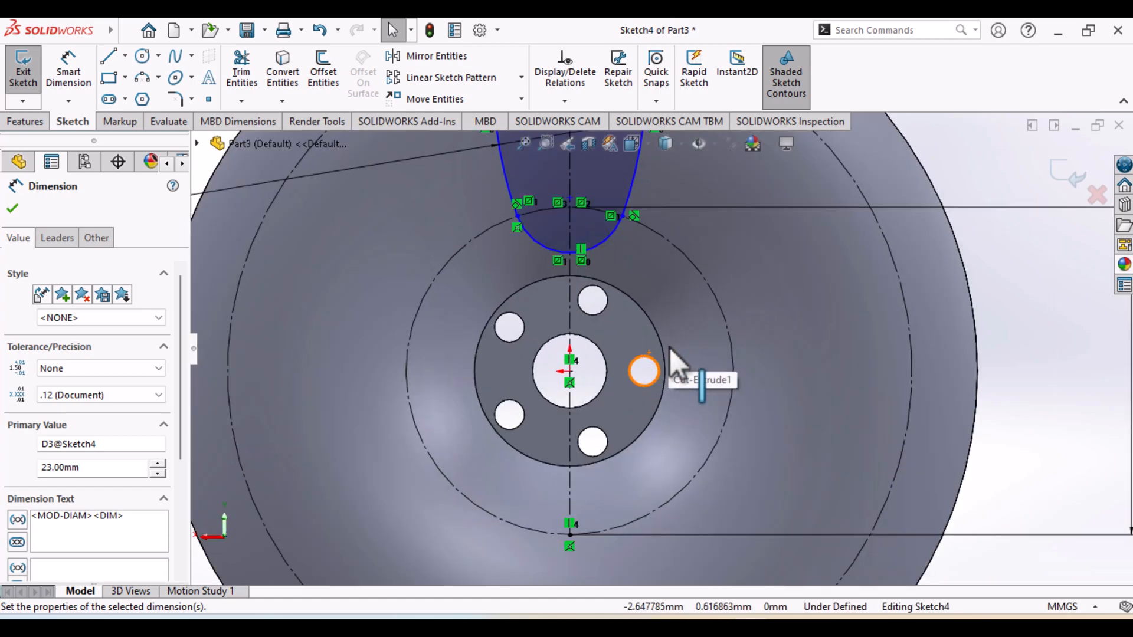
left_click(537, 214)
left_click_drag(518, 216, 542, 212)
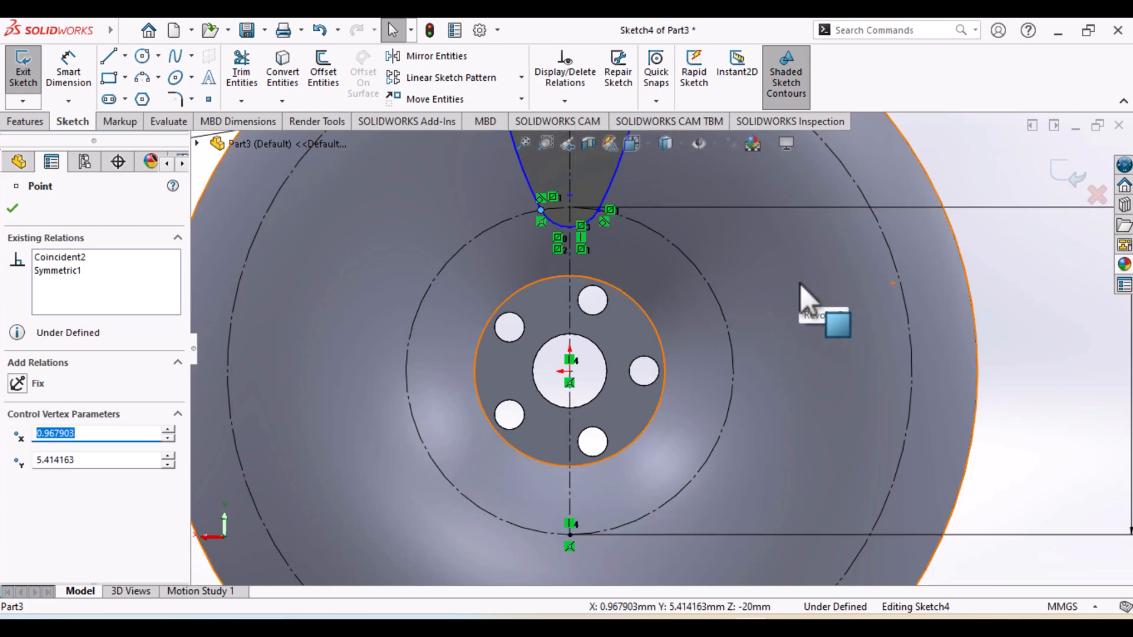
middle_click_drag(812, 321, 783, 495, "ctrl")
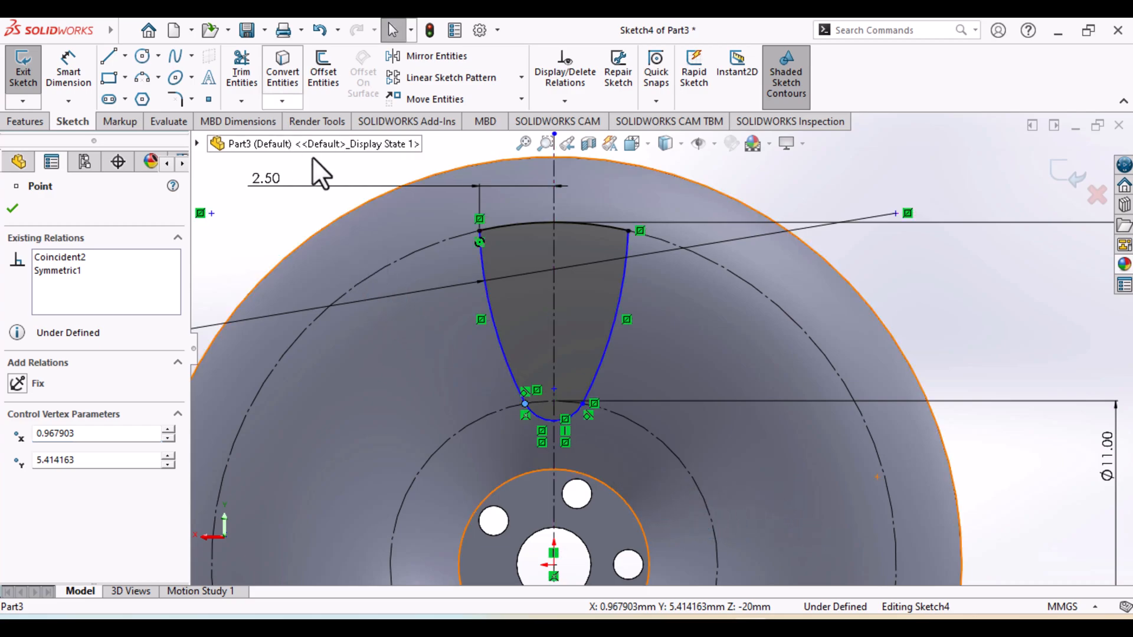
left_click(24, 83)
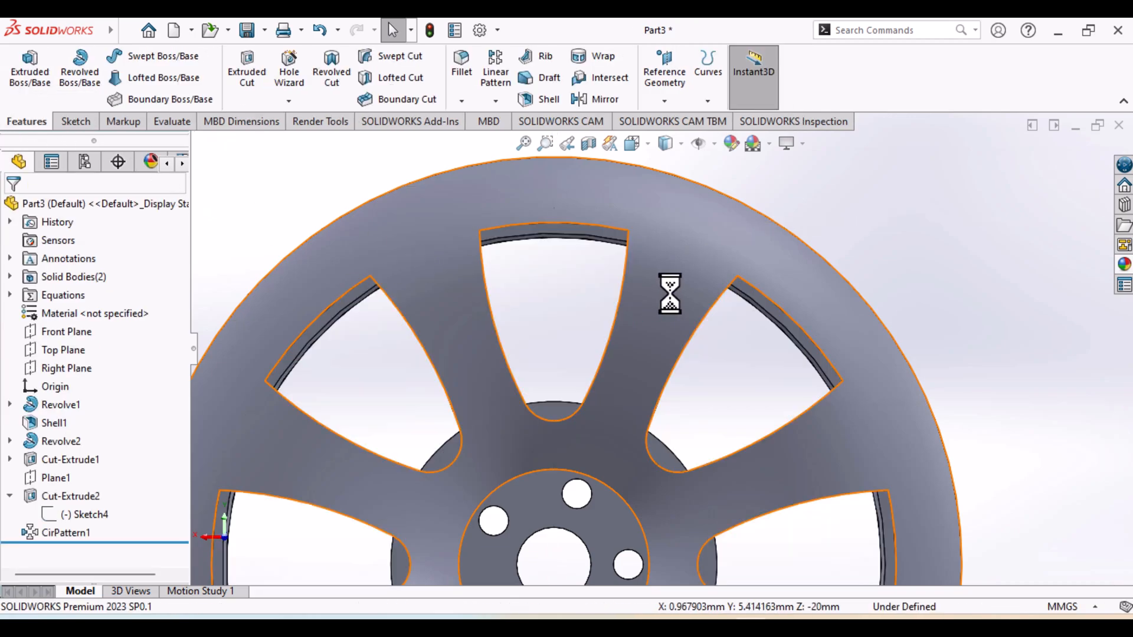
Examine the patterned spoke openings and the inner side of the rim from several angles
scroll(765, 348, "down", 3)
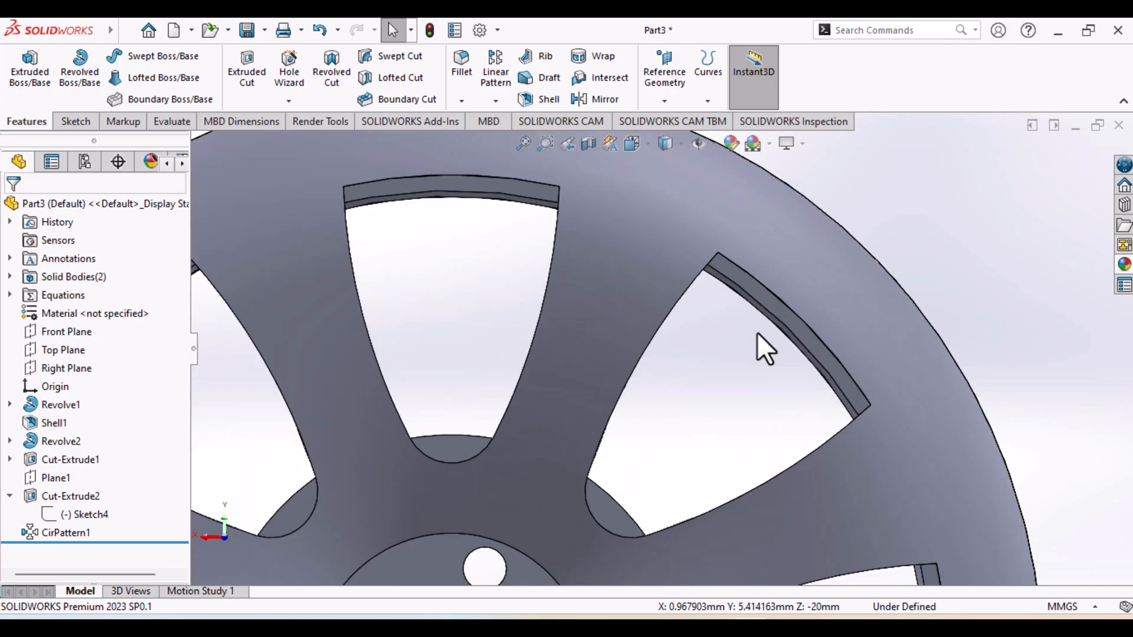
scroll(765, 348, "up", 5)
middle_click_drag(670, 480, 652, 527)
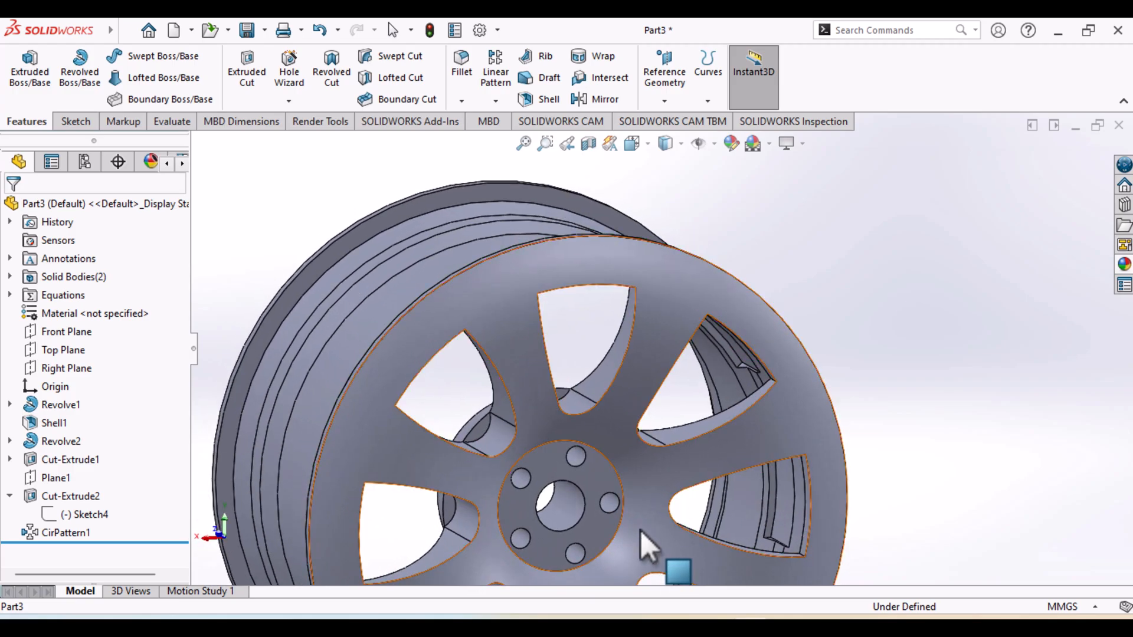
scroll(652, 525, "down", 2)
scroll(652, 525, "up", 5)
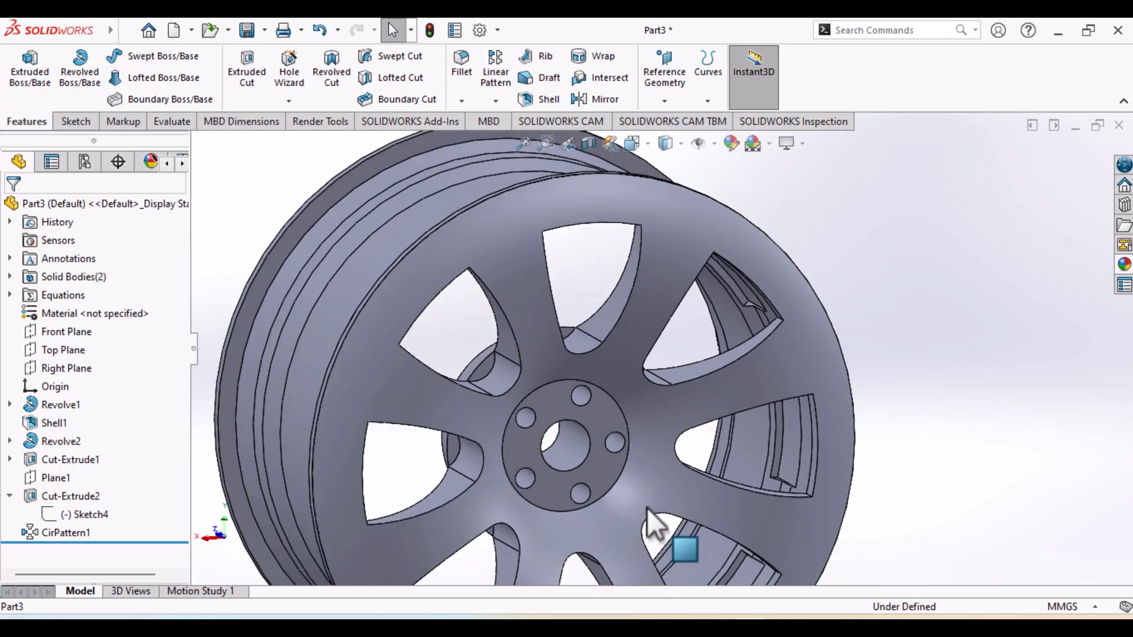
middle_click_drag(498, 539, 792, 379)
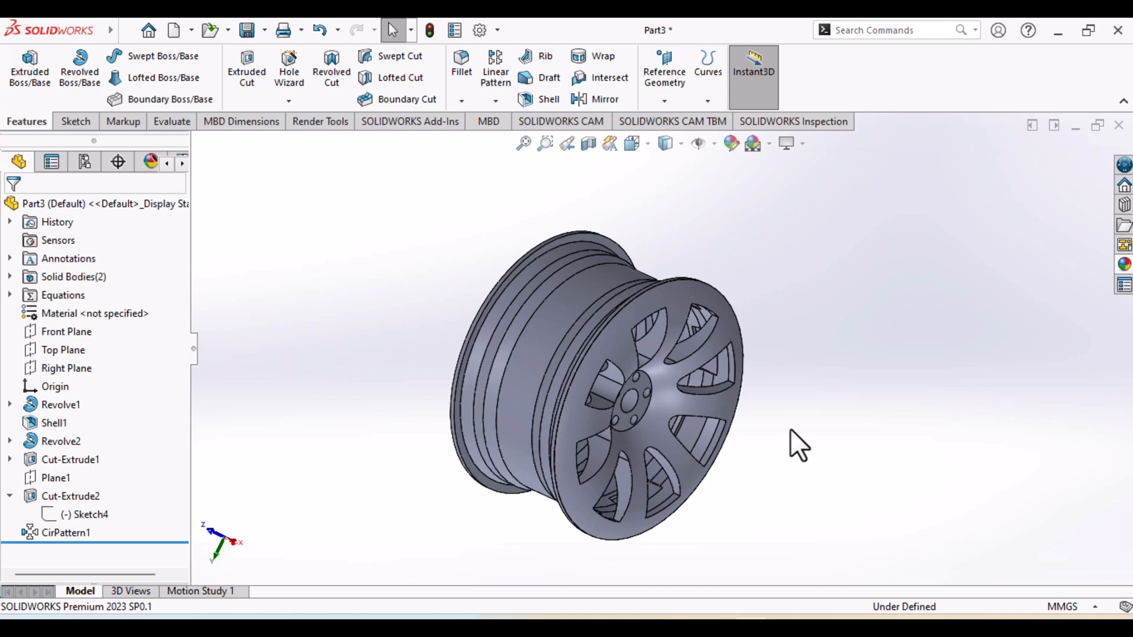
middle_click_drag(735, 456, 617, 431, "ctrl")
scroll(598, 455, "down", 3)
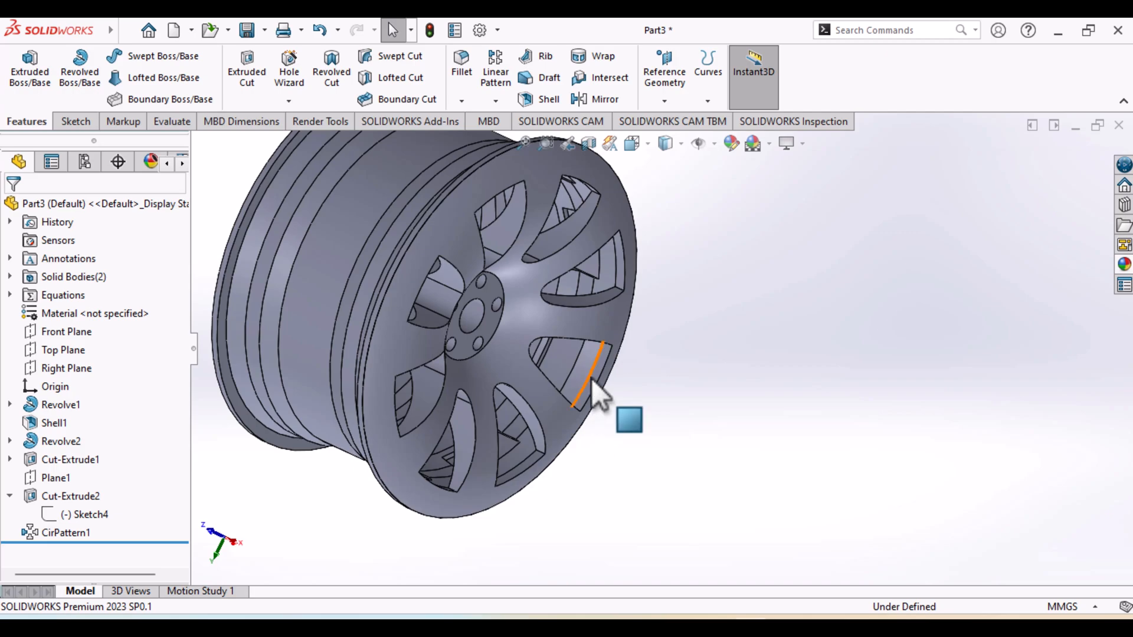
middle_click_drag(589, 384, 625, 449, "ctrl")
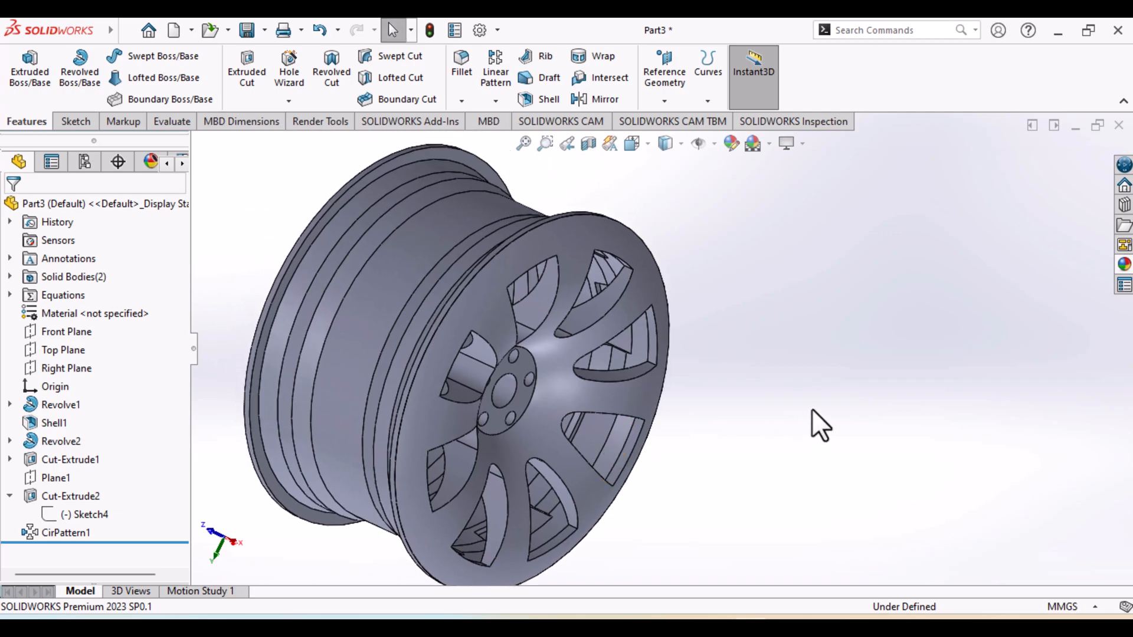